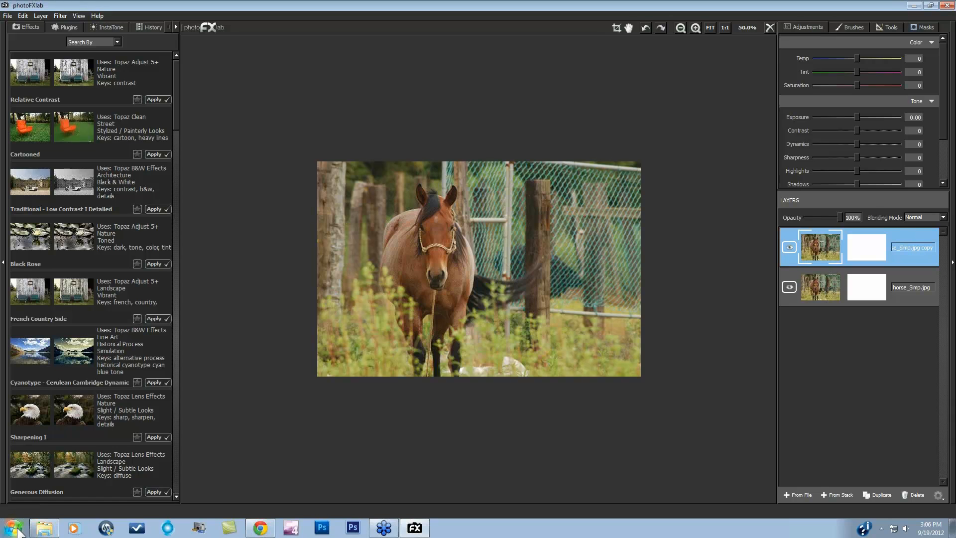
Launch Topaz Software Manager, view the products available for installation, and return to its welcome page.
left_click(16, 529)
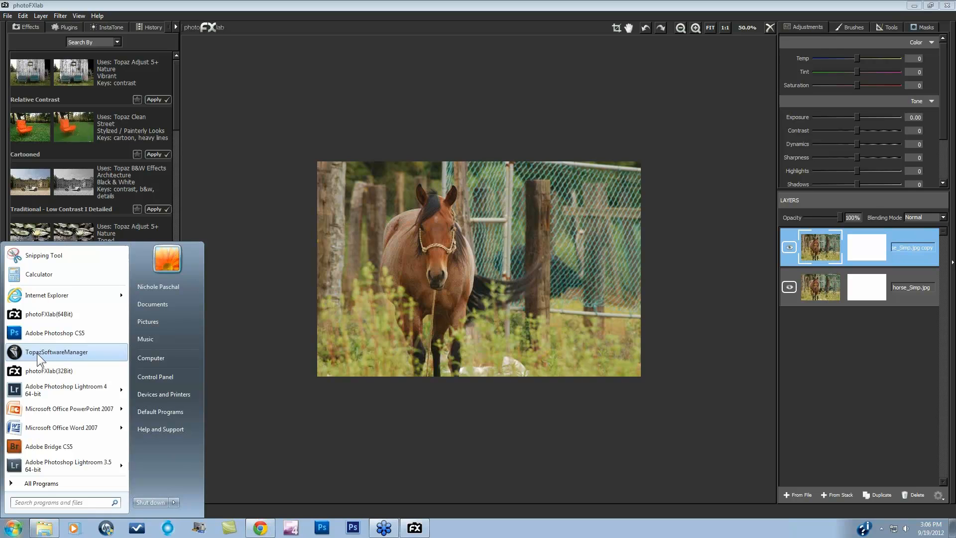
left_click(61, 353)
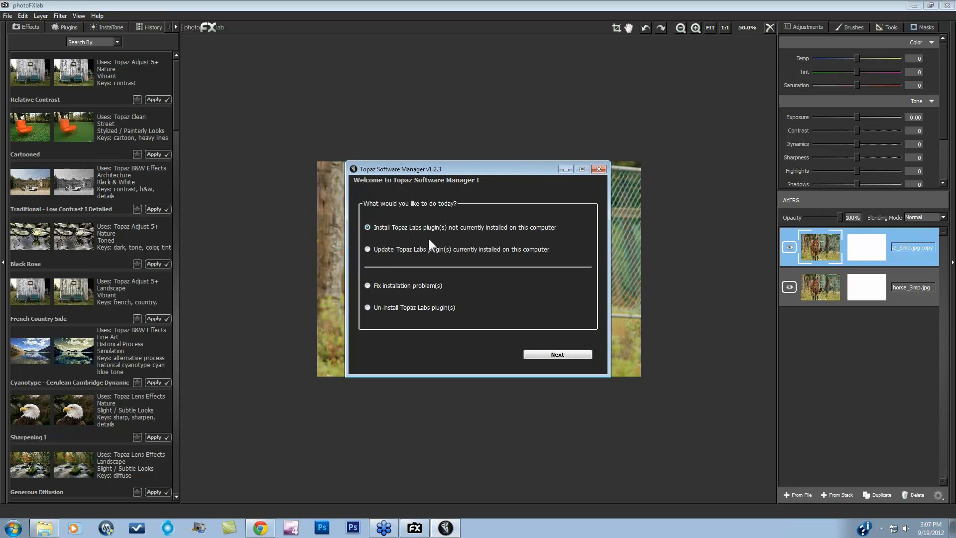
left_click(552, 353)
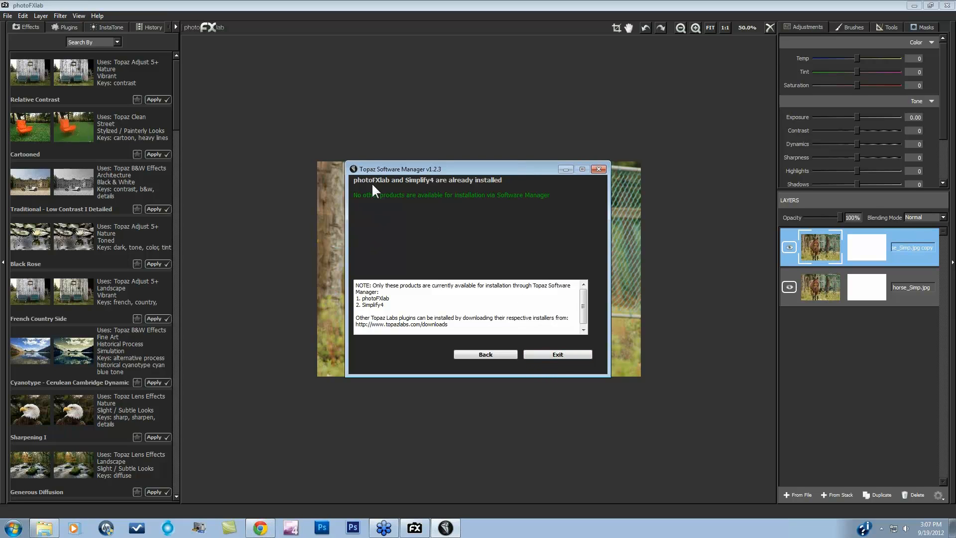
left_click(481, 355)
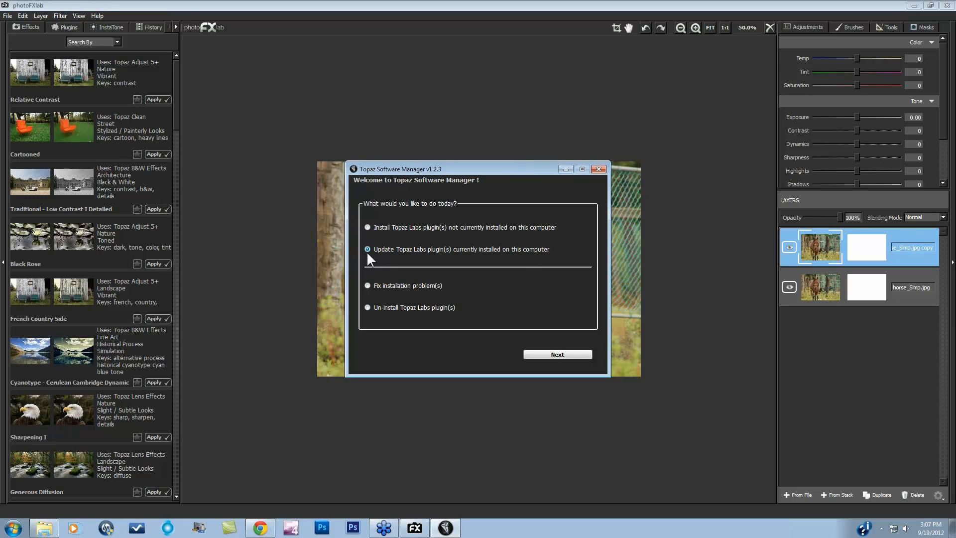
Review the product choices for fixing installation problems and for un-installing plugins, then close Topaz Software Manager without starting either operation.
left_click(367, 286)
left_click(551, 353)
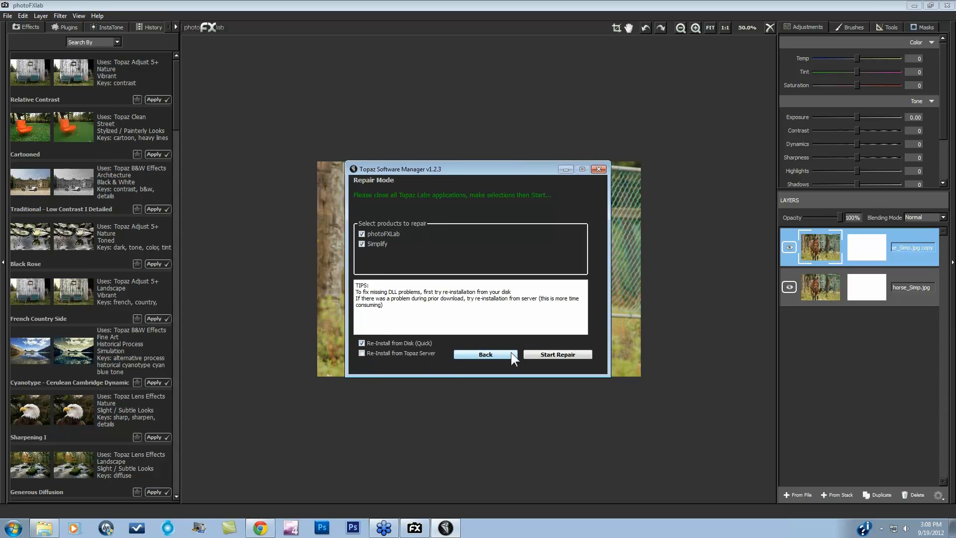
left_click(477, 353)
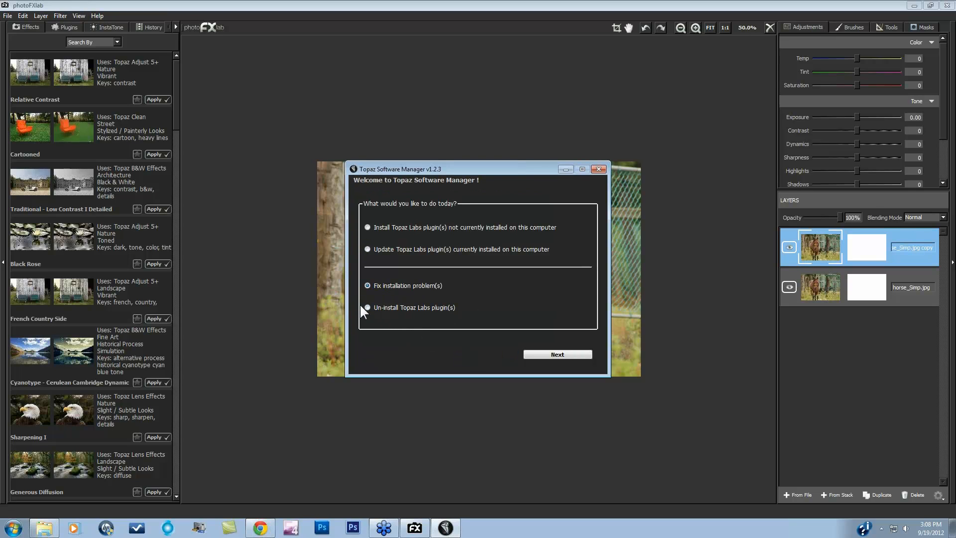
left_click(536, 352)
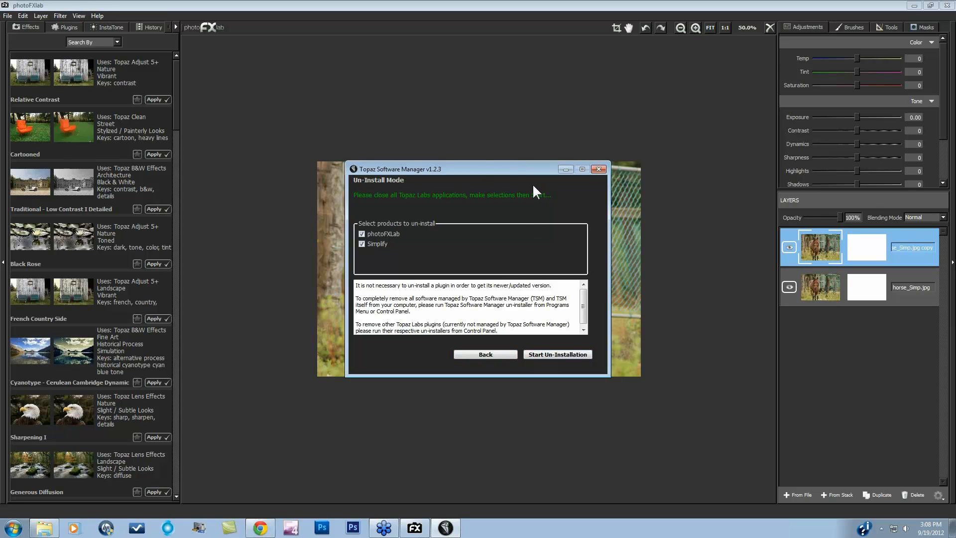
left_click(597, 169)
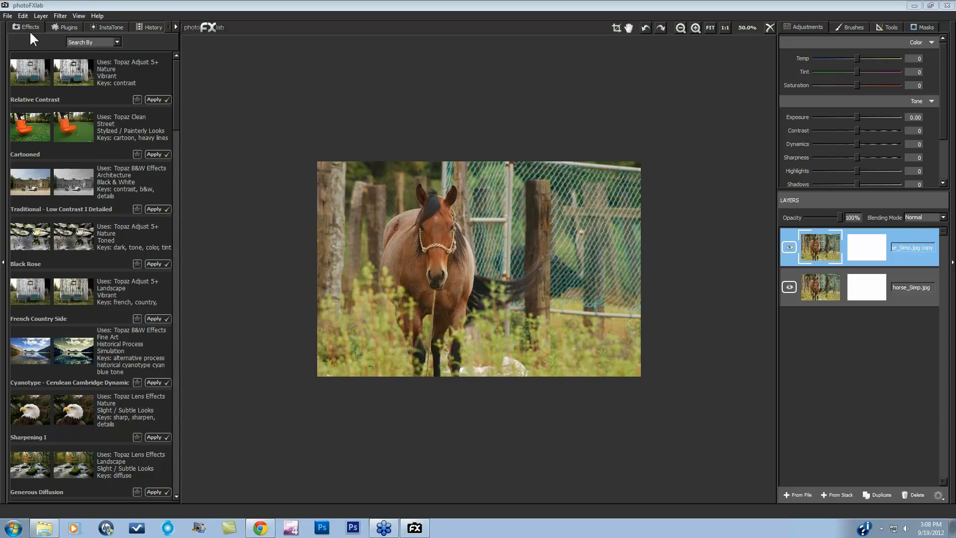
Filter the effects library by product to Simplify and browse through the listed effects.
left_click(117, 42)
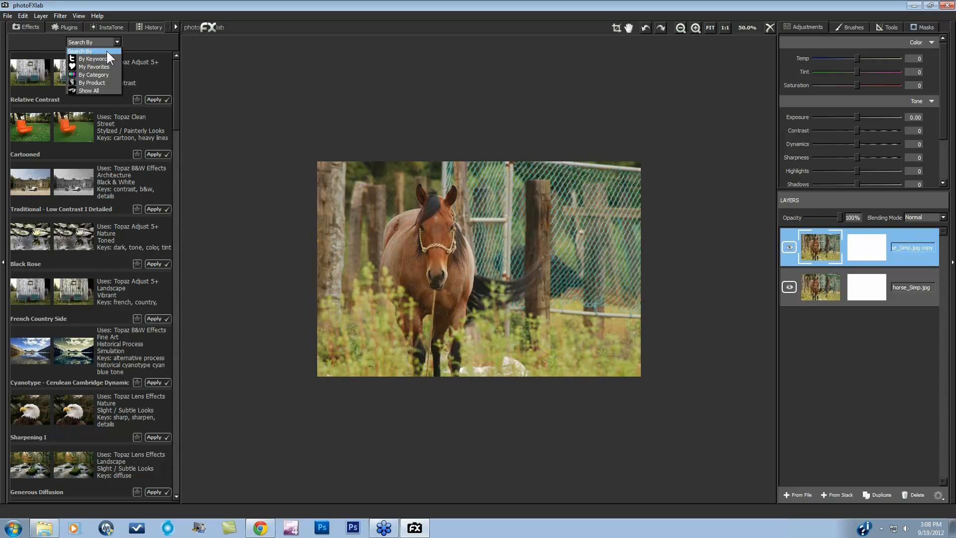
left_click(106, 82)
left_click(143, 43)
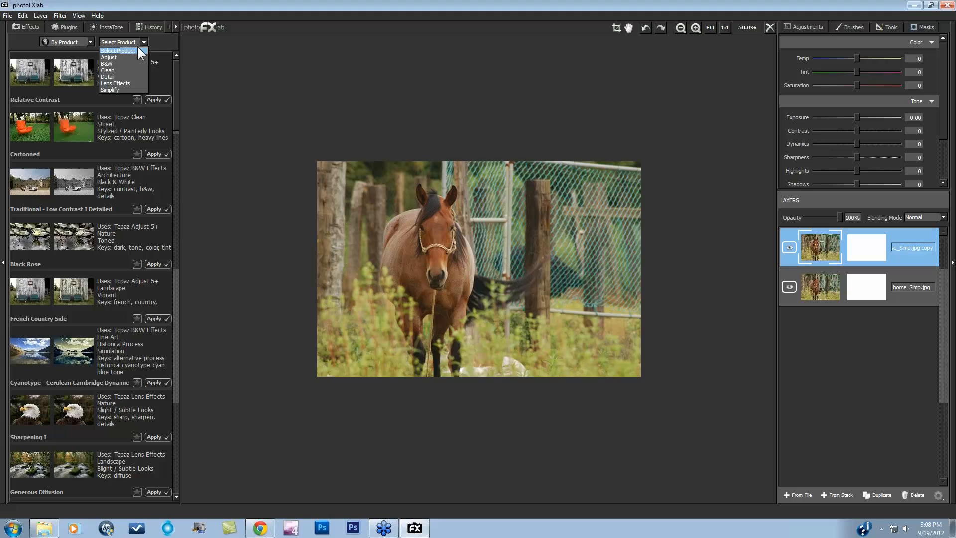
left_click(124, 88)
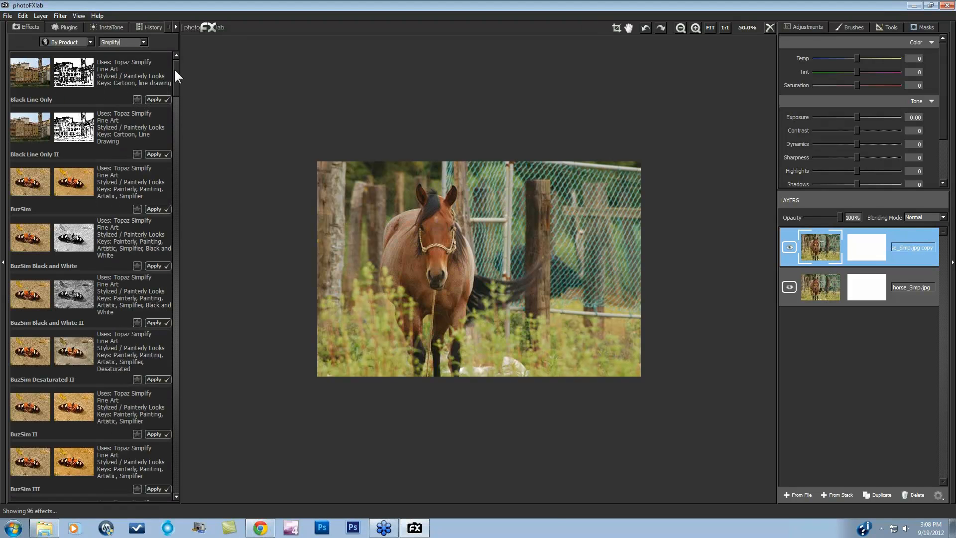
mouse_move(174, 68)
left_mouse_down()
mouse_move(174, 271)
mouse_move(187, 332)
mouse_move(171, 431)
mouse_move(173, 455)
mouse_move(185, 457)
left_mouse_up()
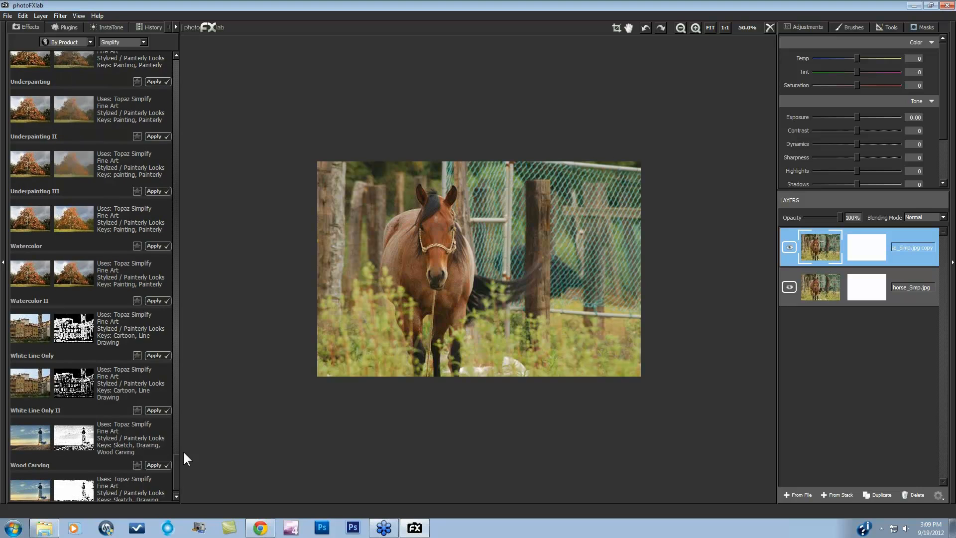
Look over the installed Topaz plugins and launch Simplify 4 on the horse copy layer.
left_click(69, 27)
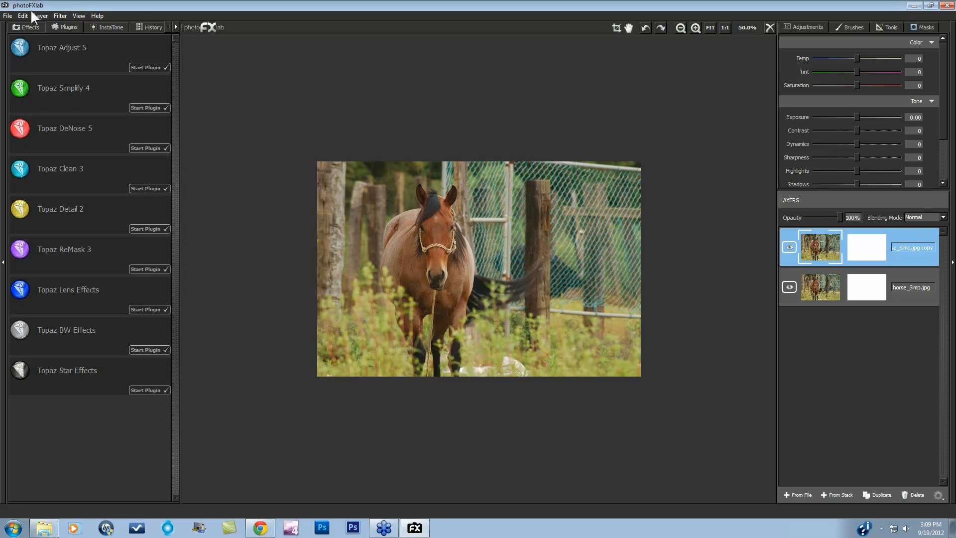
left_click(29, 27)
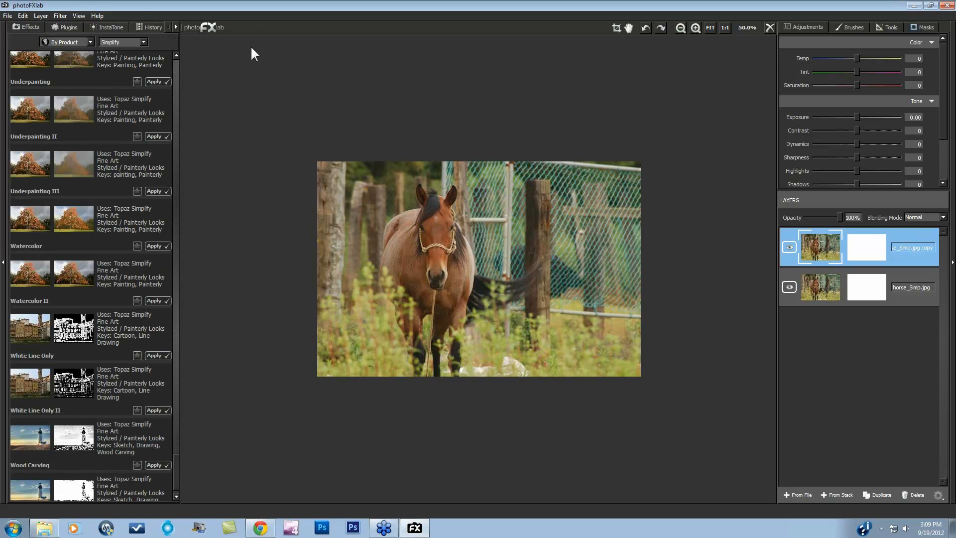
left_click(60, 16)
mouse_move(69, 28)
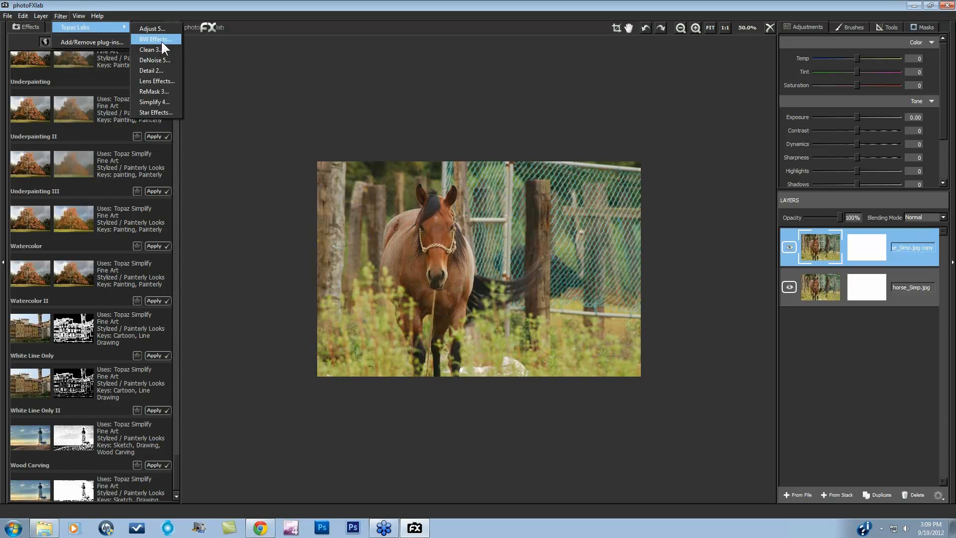
left_click(168, 103)
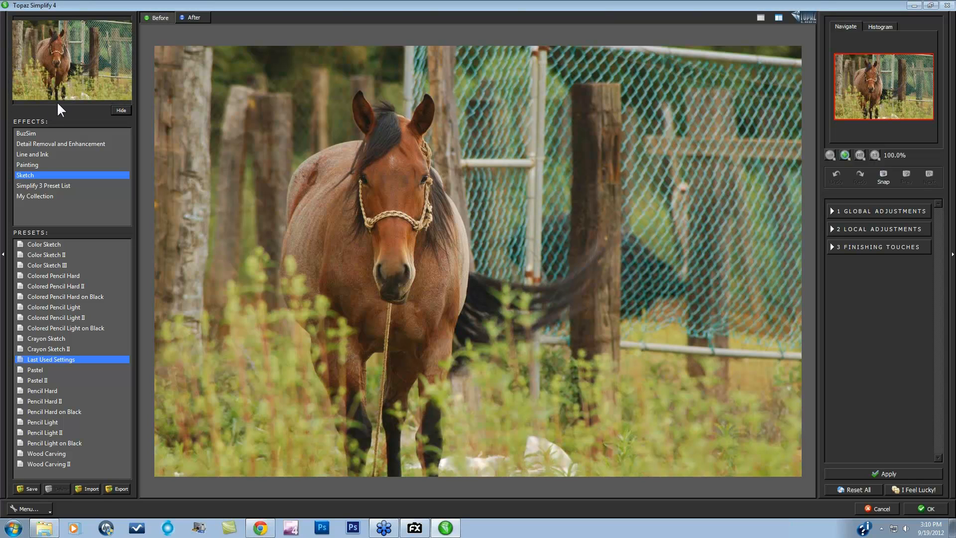
Hide and restore the preset preview, and browse the BuzSim, Detail Removal and Enhancement, Line and Ink, Painting and Sketch collections.
left_click(121, 111)
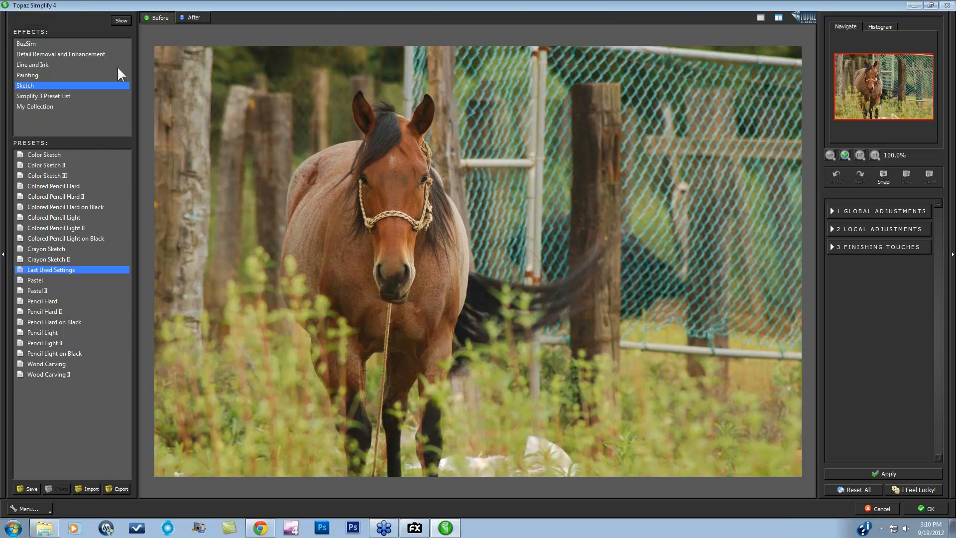
left_click(121, 21)
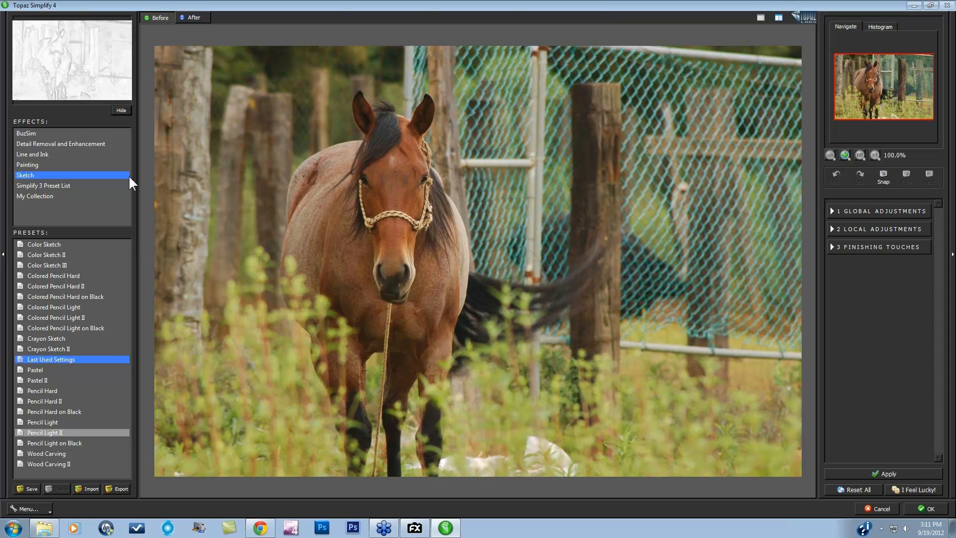
left_click(25, 133)
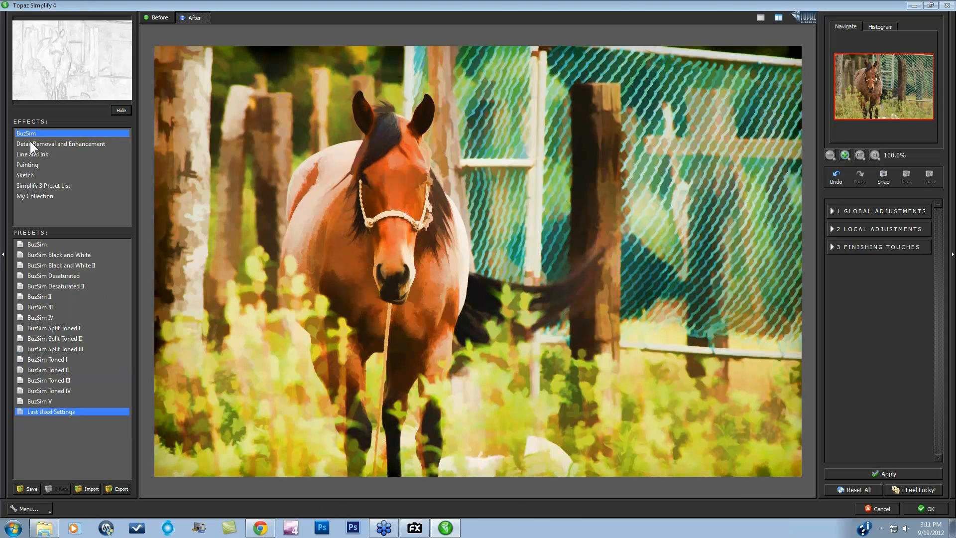
left_click(35, 144)
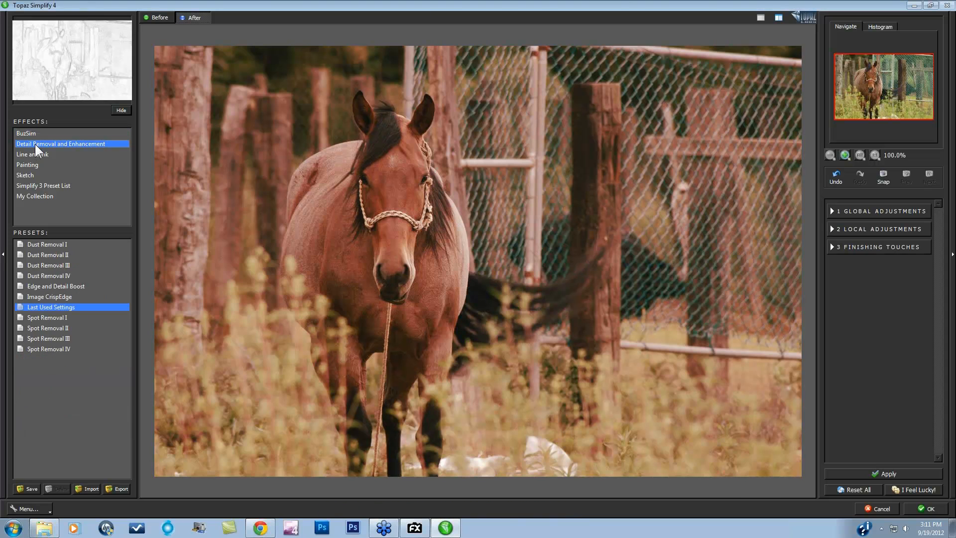
left_click(35, 154)
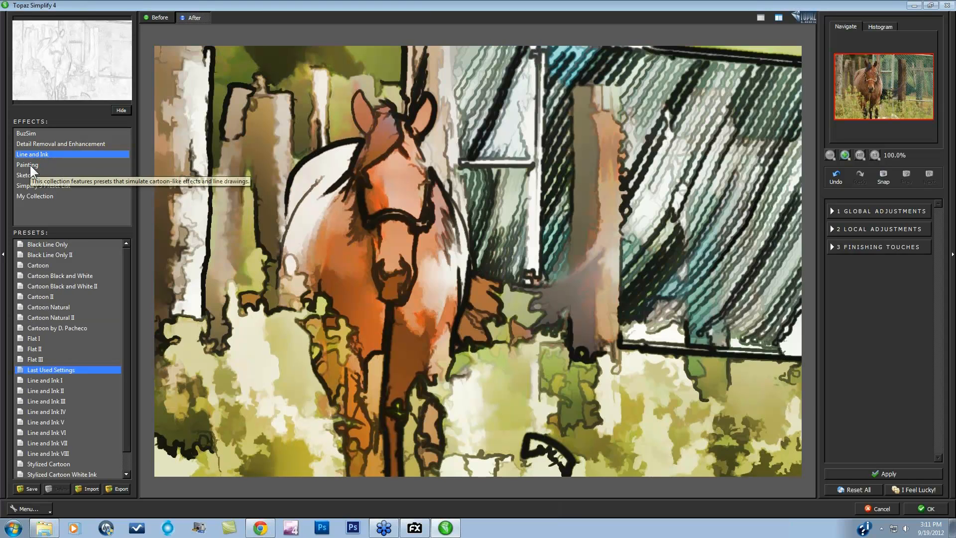
left_click(30, 165)
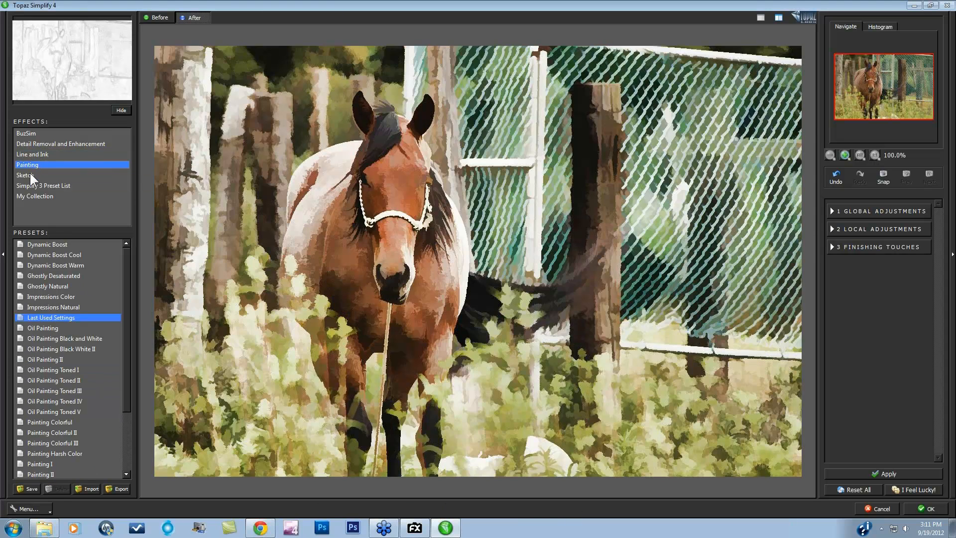
left_click(31, 176)
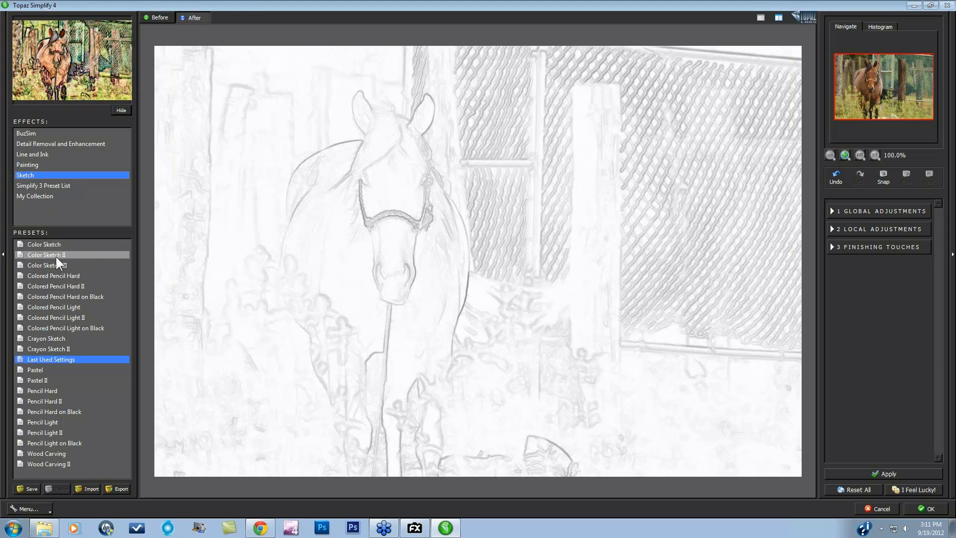
Apply the BuzSim preset from the BuzSim collection and compare the result with the original photo.
left_click(34, 133)
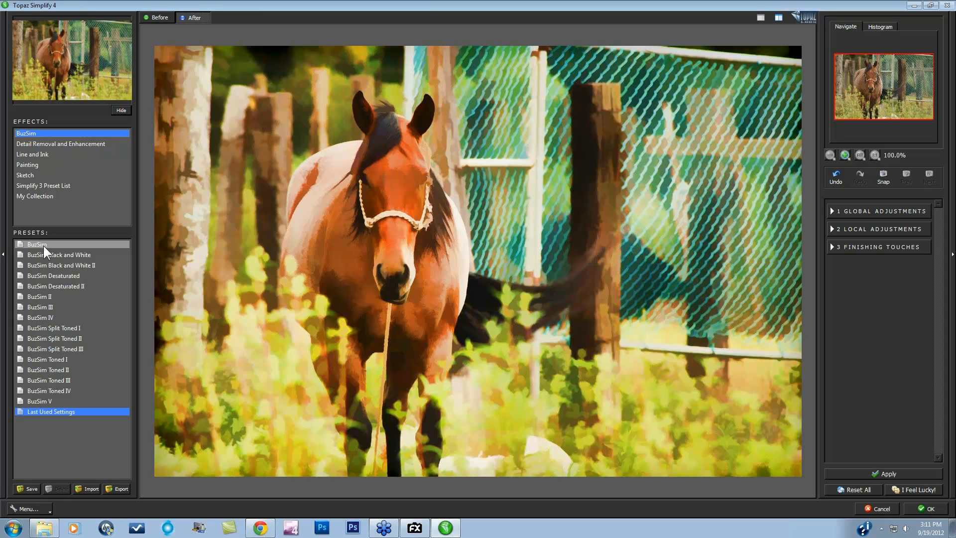
left_click(44, 246)
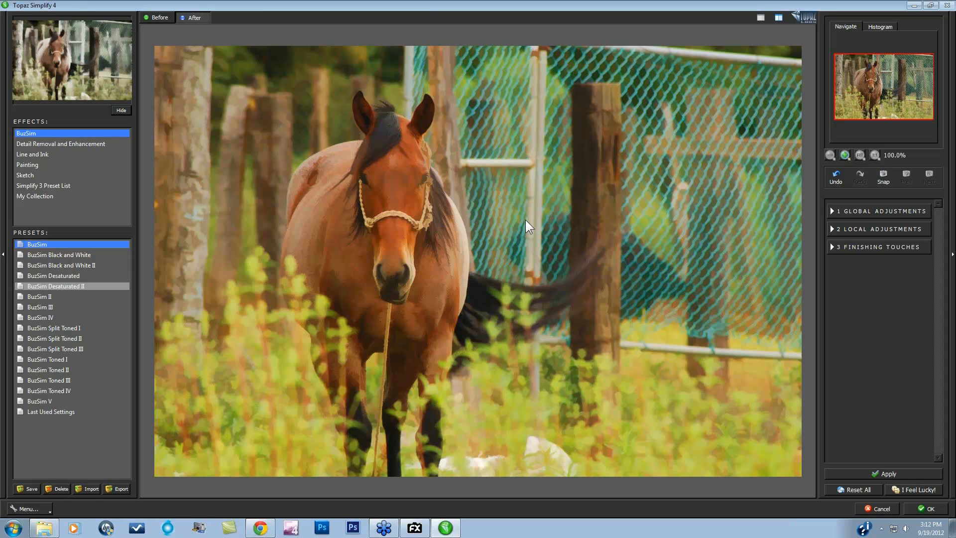
left_click(557, 208)
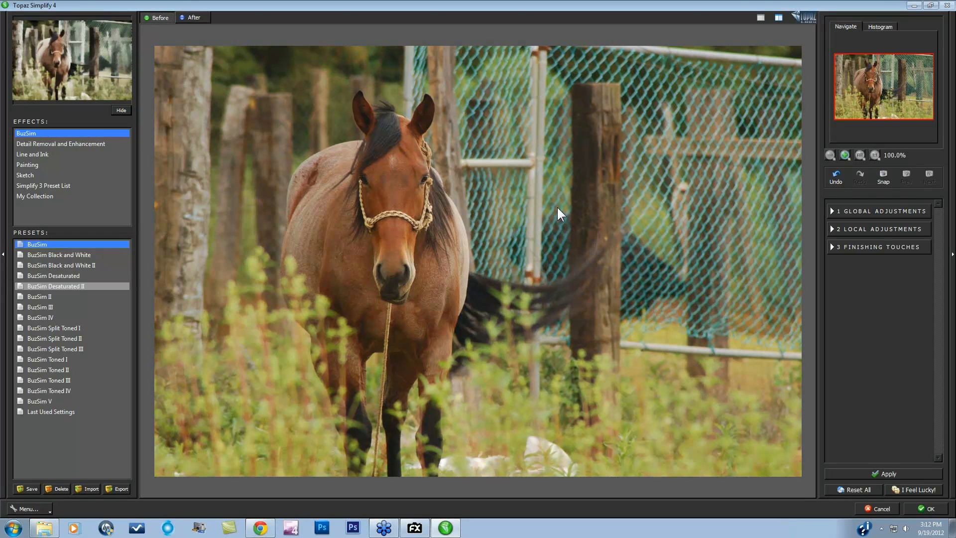
left_click(557, 205)
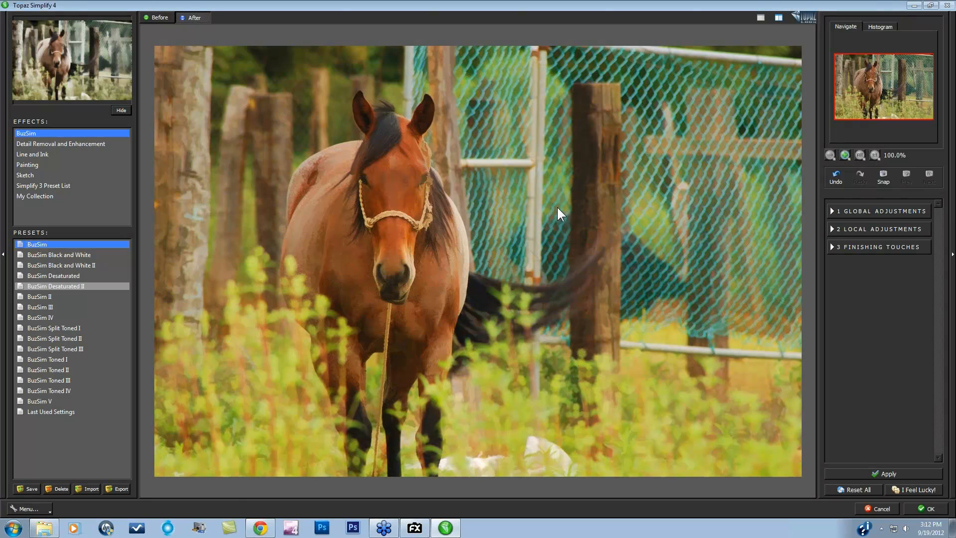
Try the BuzSim Black and White, Black and White II, Desaturated II, BuzSim II, BuzSim III and Split Toned III presets.
left_click(49, 255)
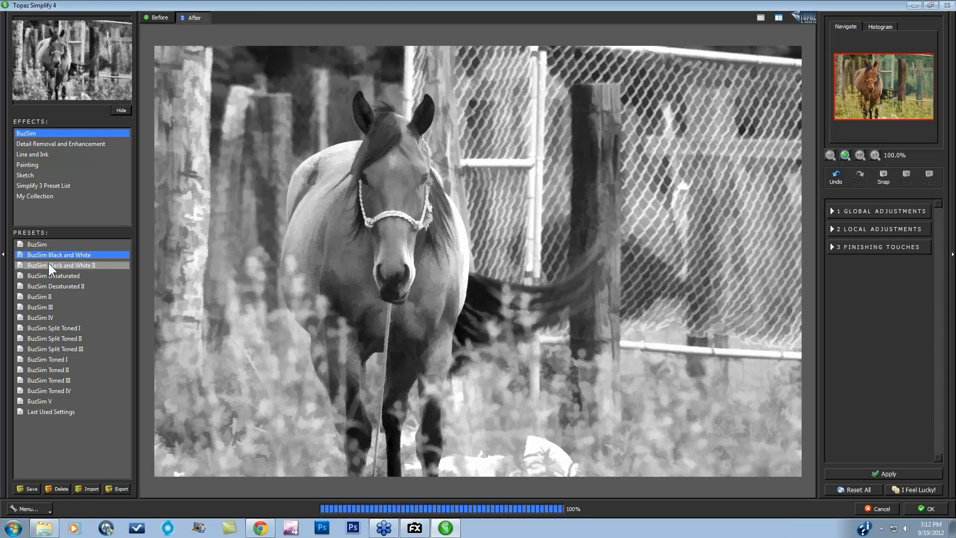
left_click(49, 264)
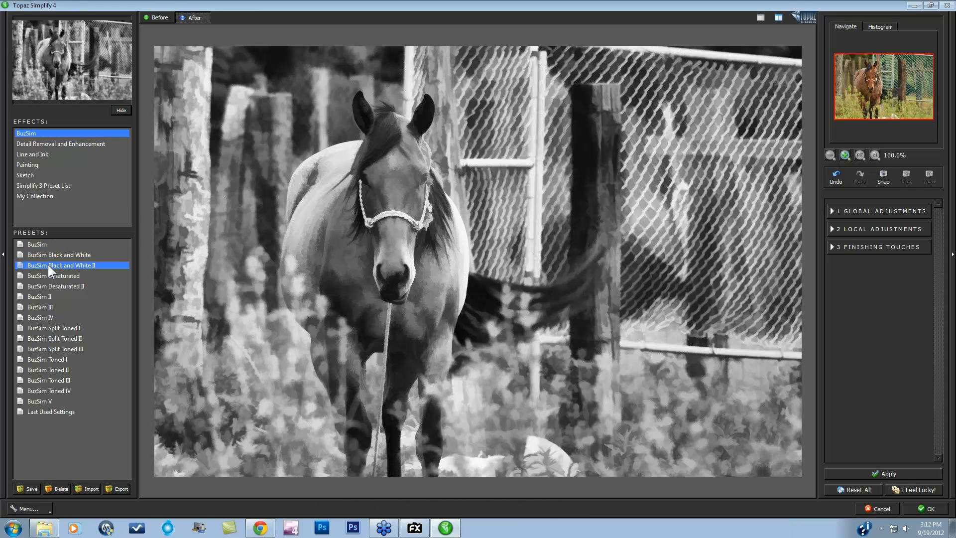
left_click(57, 286)
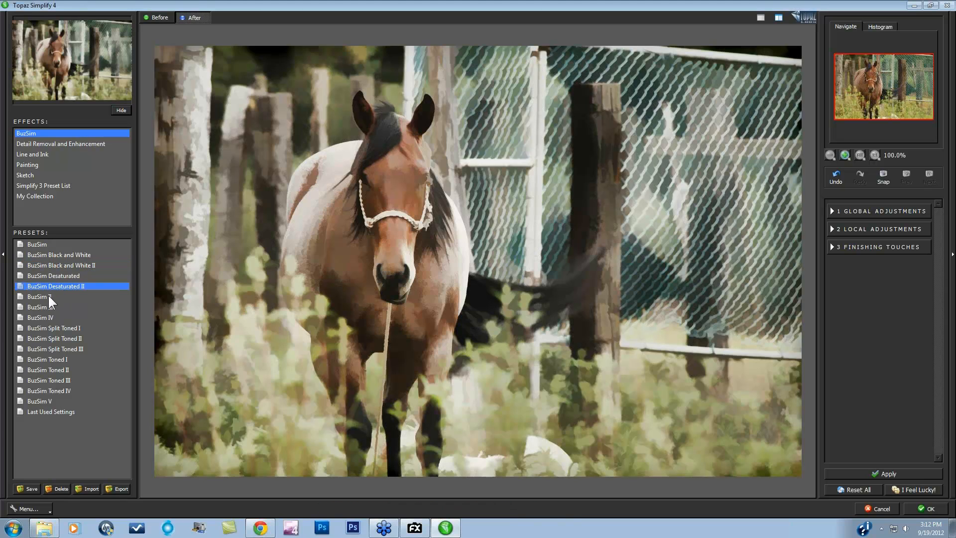
left_click(47, 297)
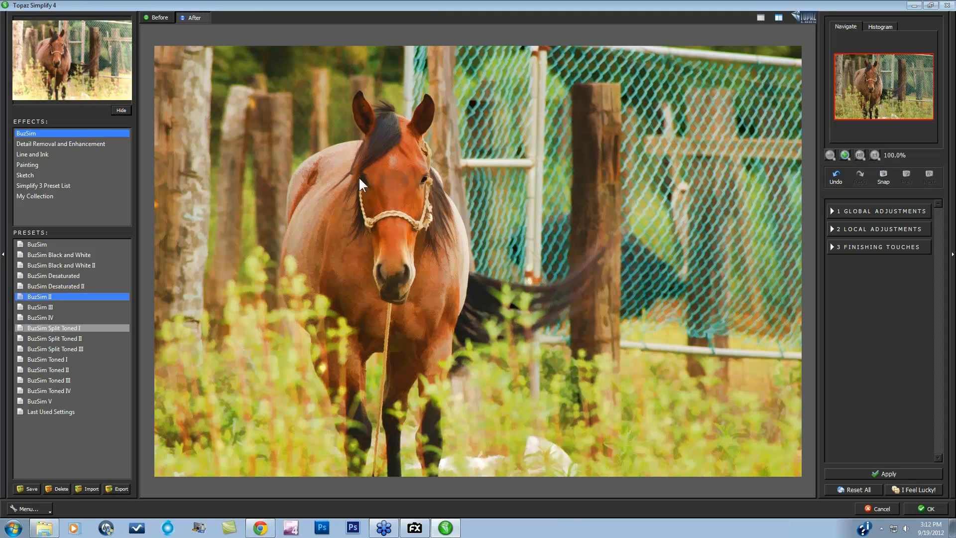
left_click(41, 305)
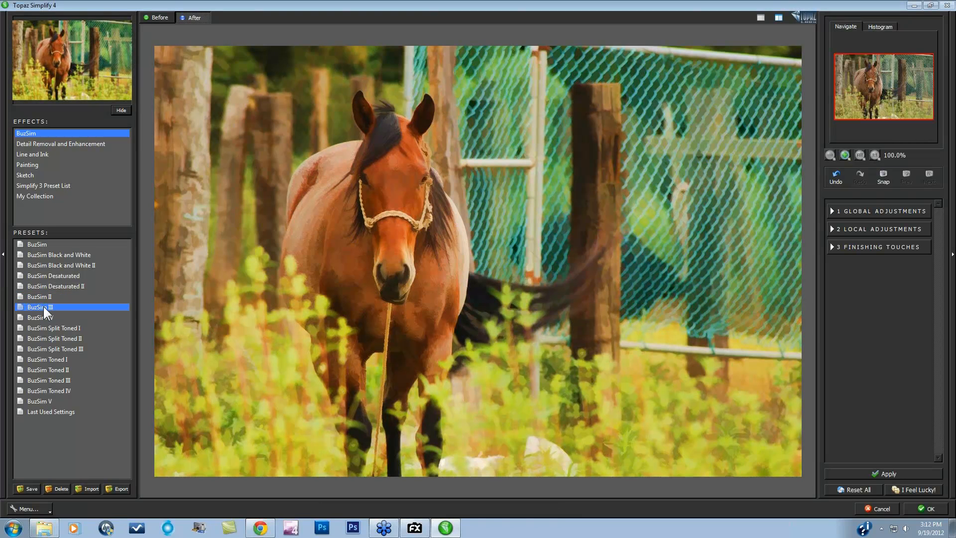
left_click(50, 348)
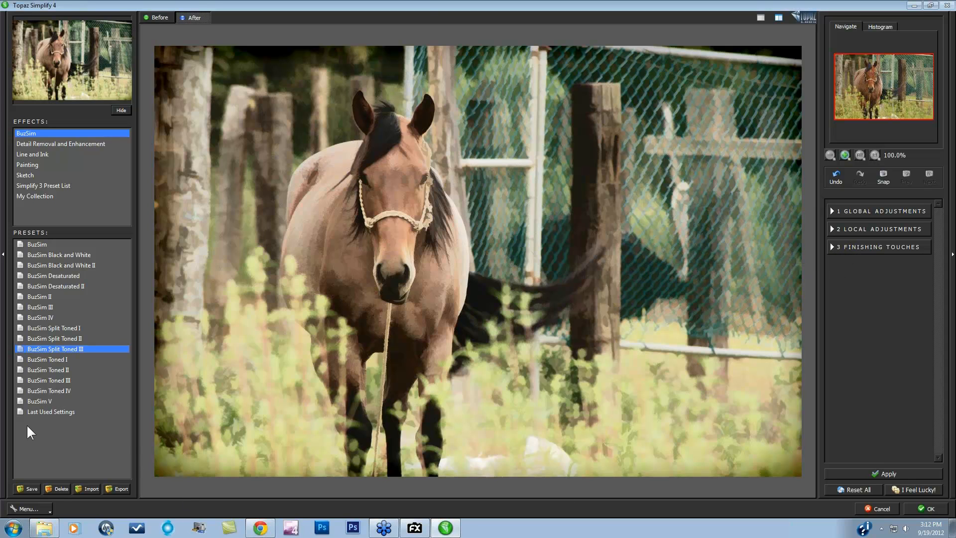
Apply the Dust Removal I preset from the Detail Removal and Enhancement collection to the horse photo.
left_click(44, 144)
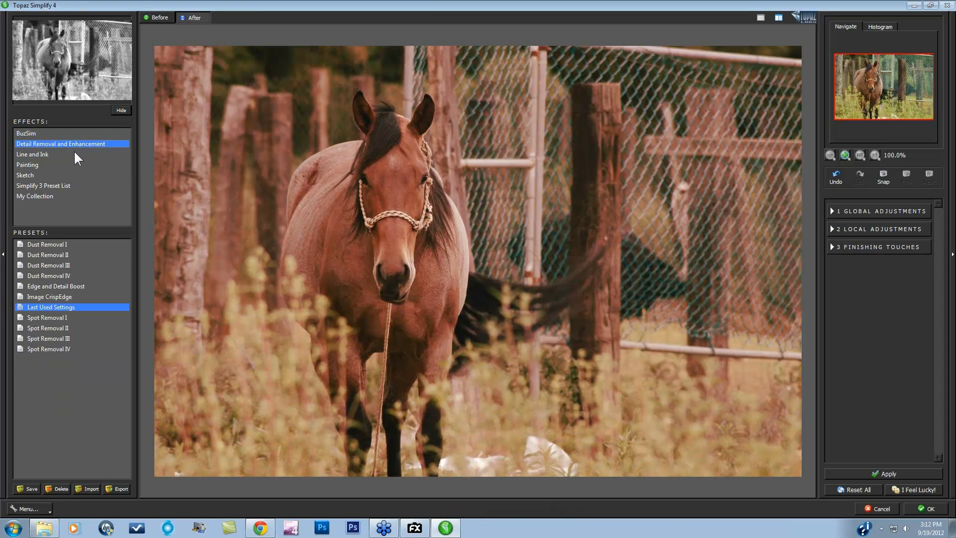
left_click(53, 244)
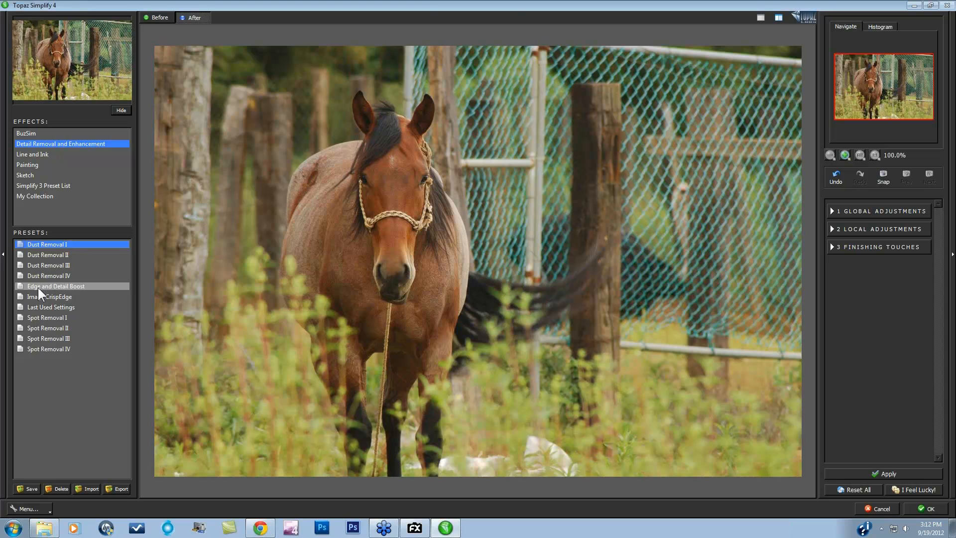
Apply the Edge and Detail Boost and Image CrispEdge presets in turn, comparing each with the original photo.
left_click(68, 287)
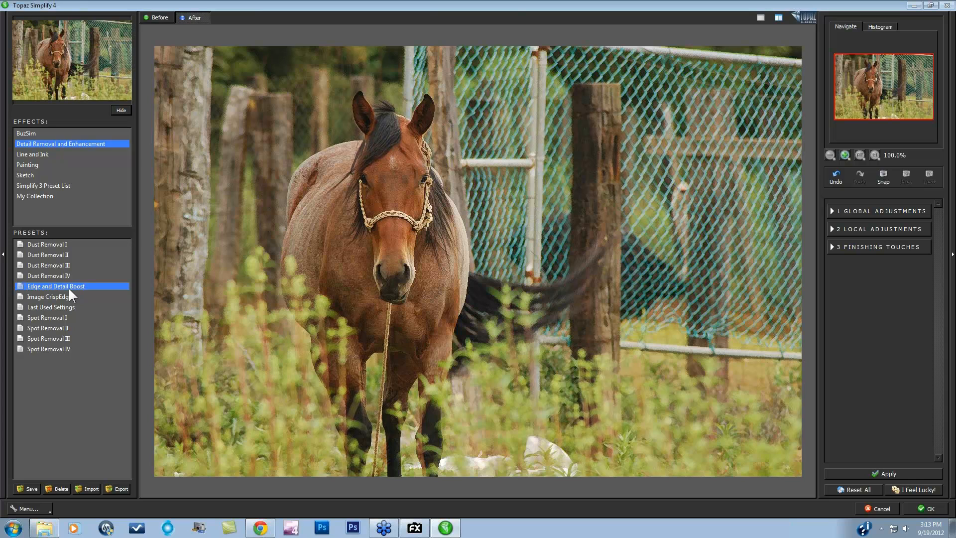
left_click(337, 267)
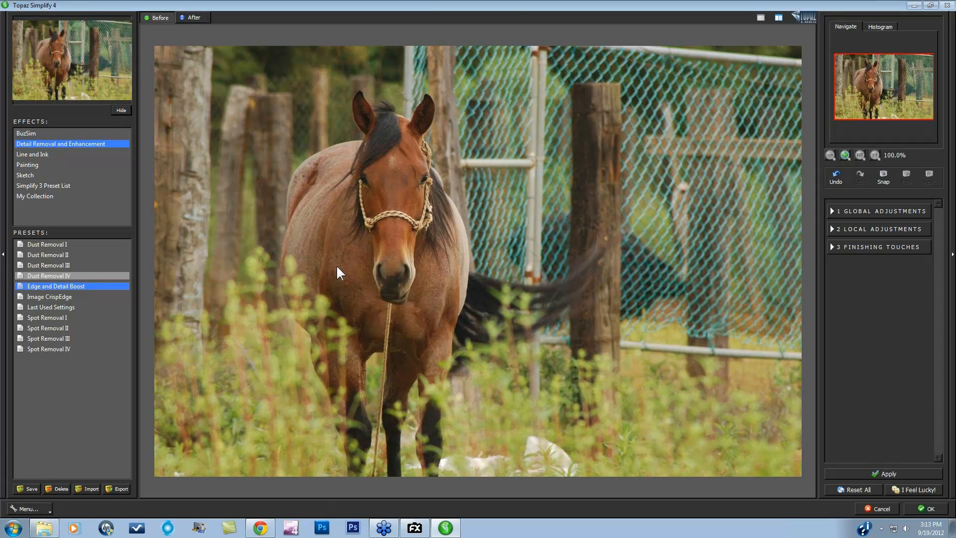
left_click(338, 267)
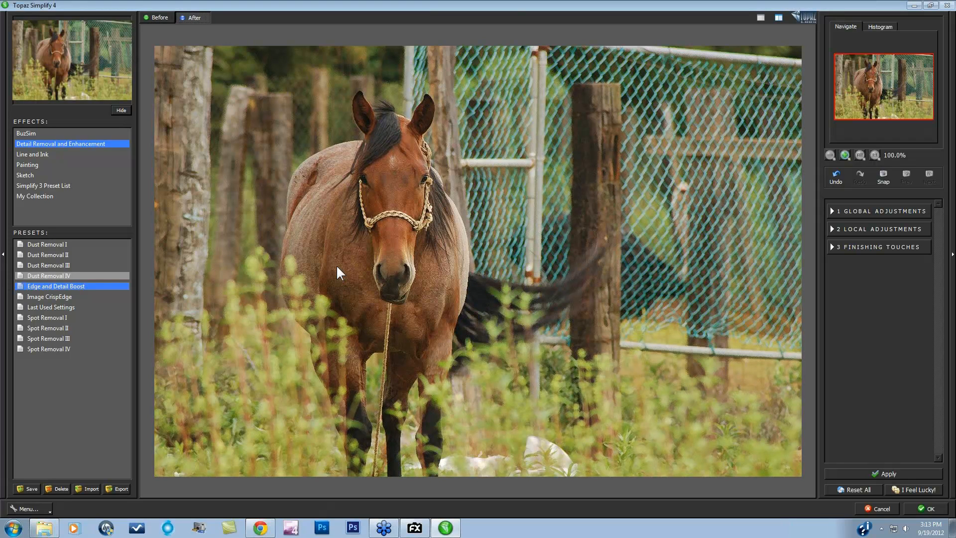
left_click(52, 297)
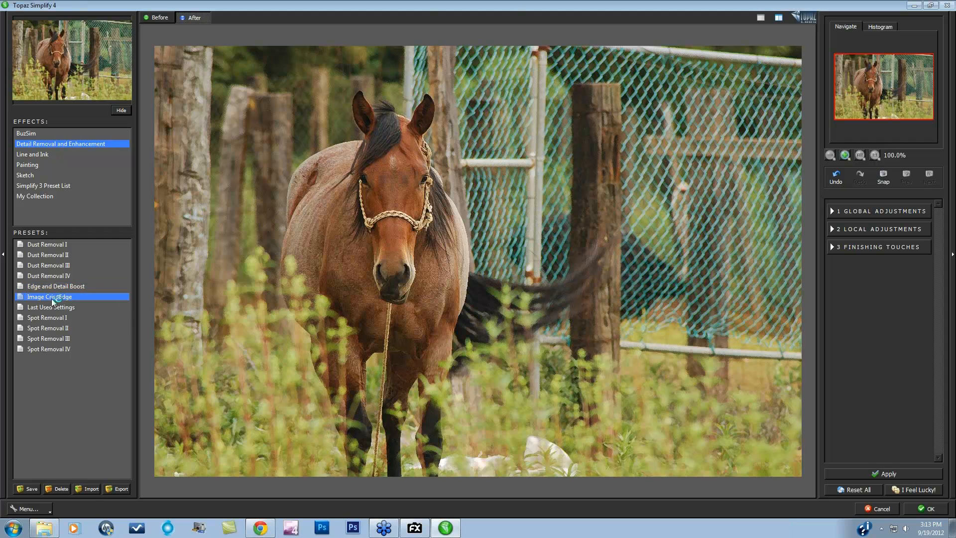
left_click(258, 294)
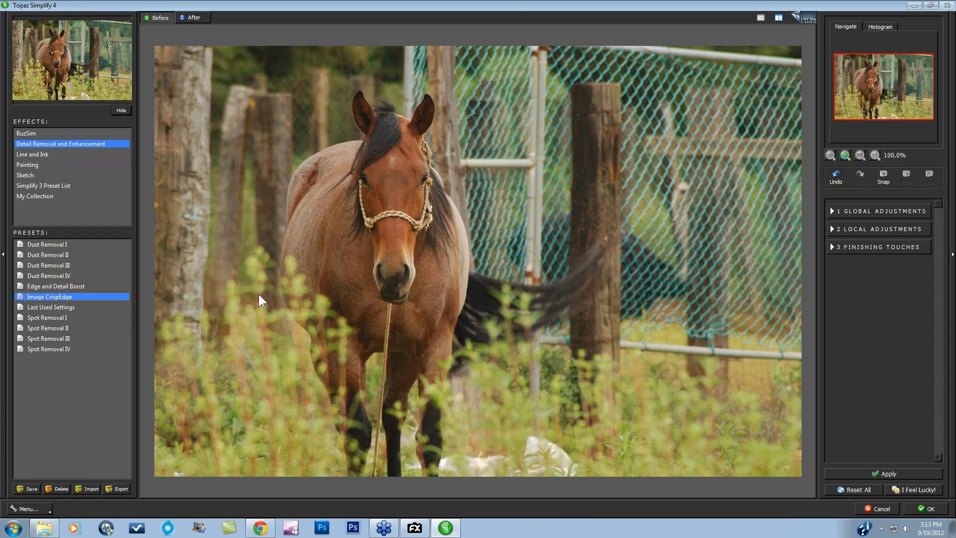
left_click(258, 294)
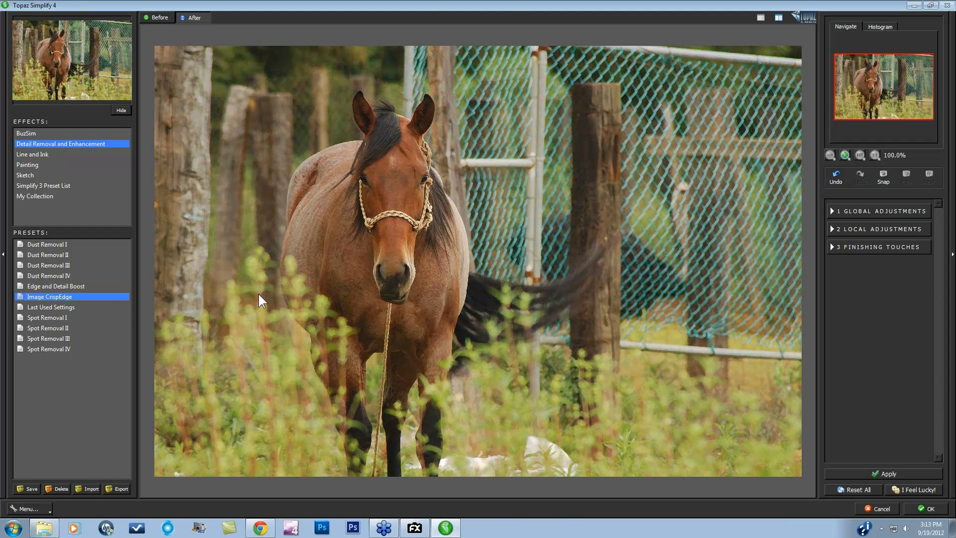
Browse the Line and Ink collection and try its Black Line Only II, Cartoon Natural and Cartoon Natural II presets.
left_click(25, 154)
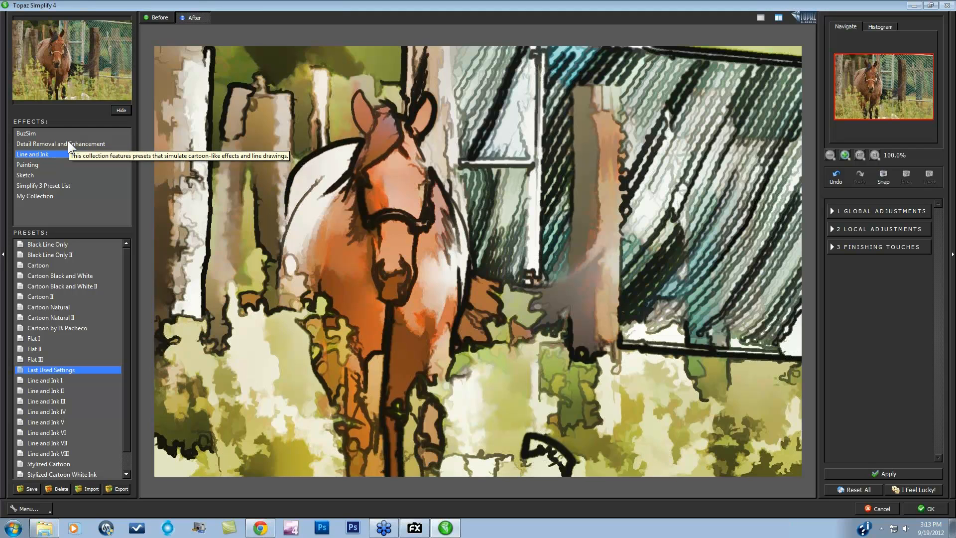
scroll(124, 309, "down", 1)
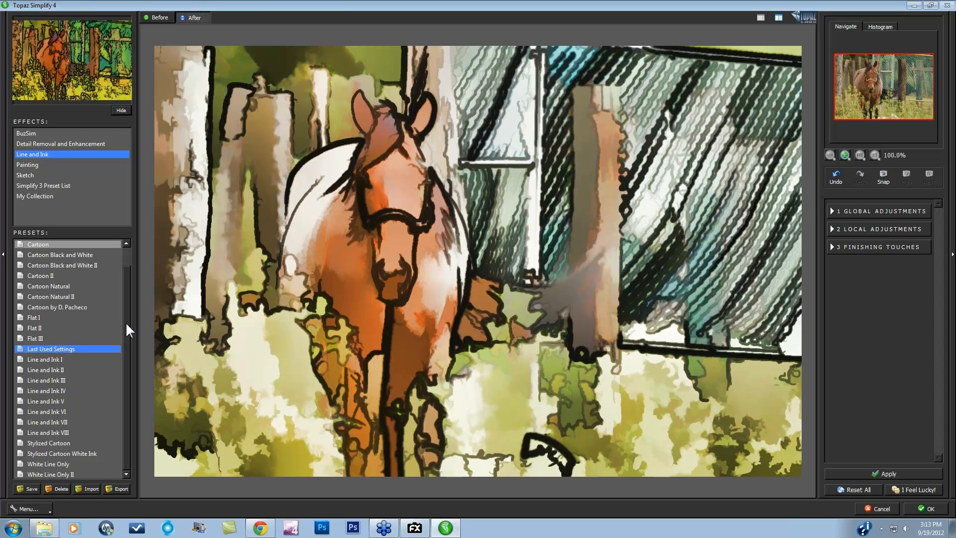
scroll(129, 271, "up", 1)
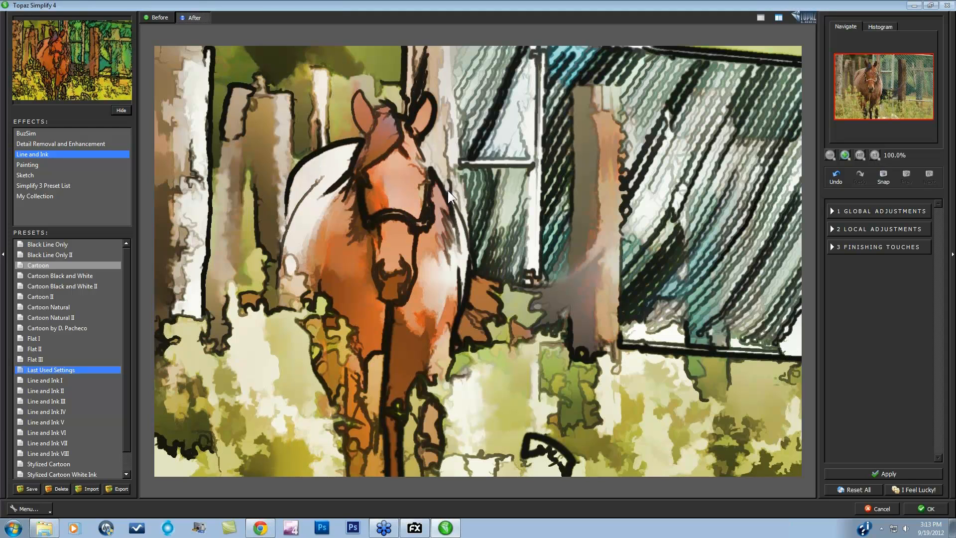
left_click(55, 254)
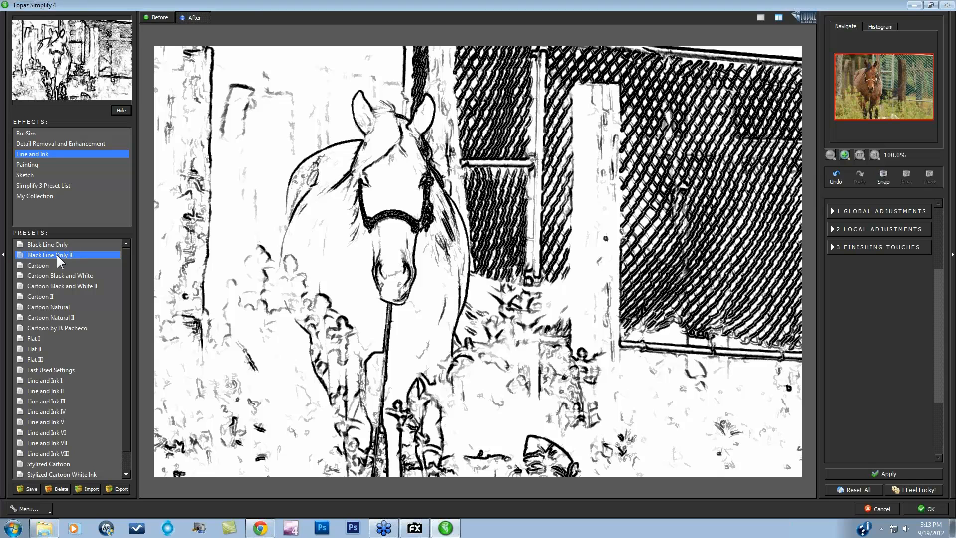
left_click(50, 308)
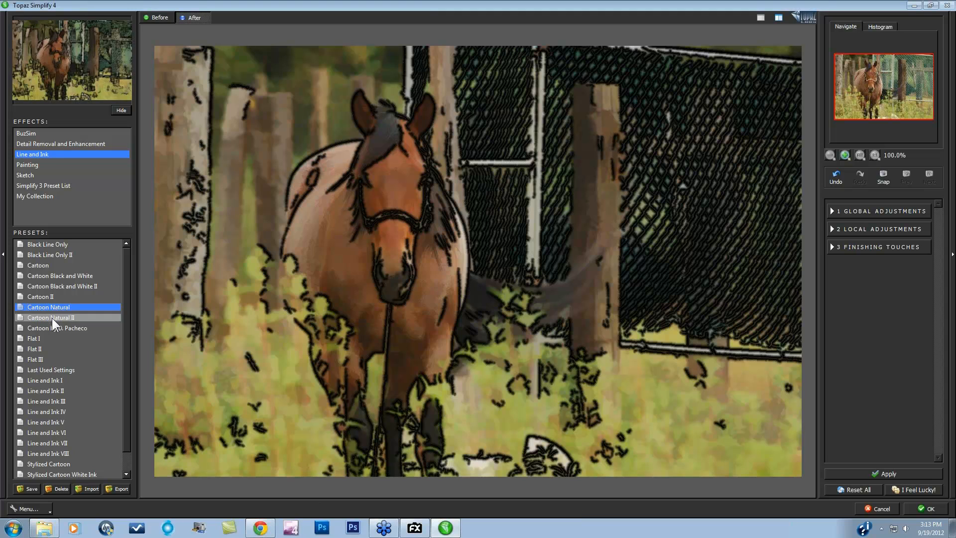
left_click(52, 317)
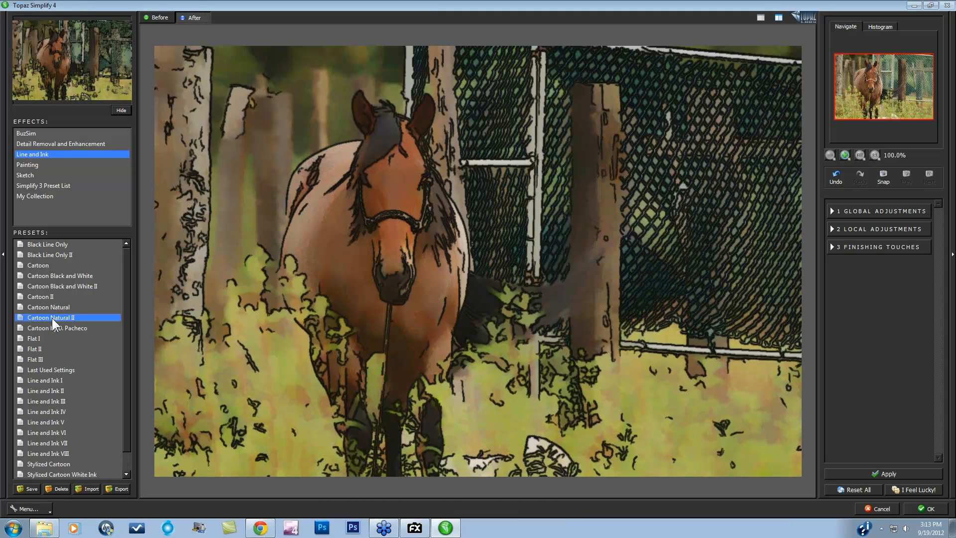
Try the Flat II, Line and Ink II and White Line Only II presets on the horse photo.
left_click(43, 349)
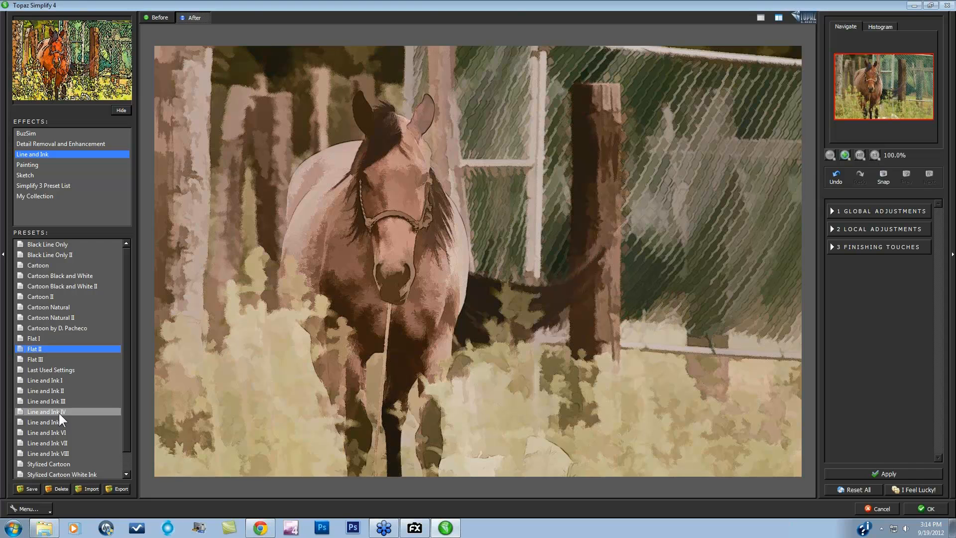
left_click(59, 390)
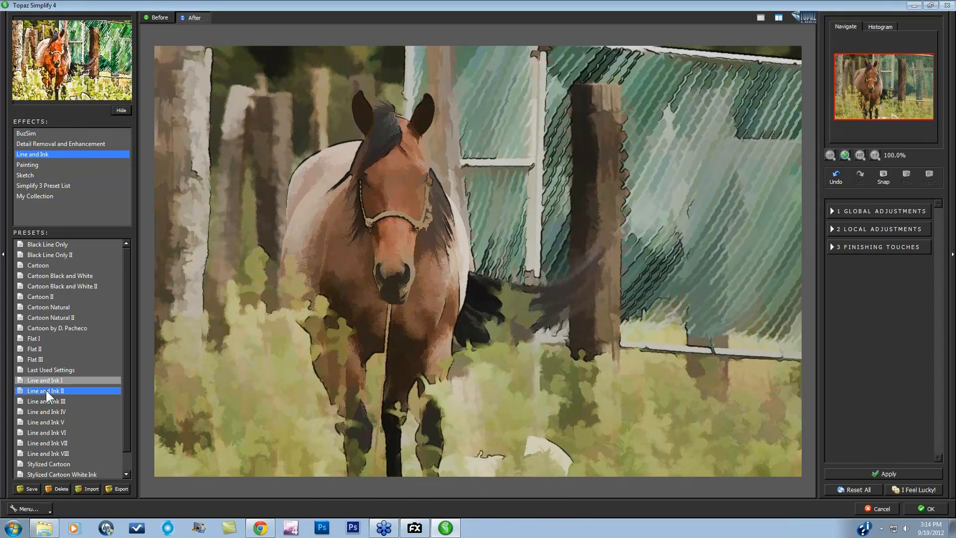
scroll(126, 379, "down", 1)
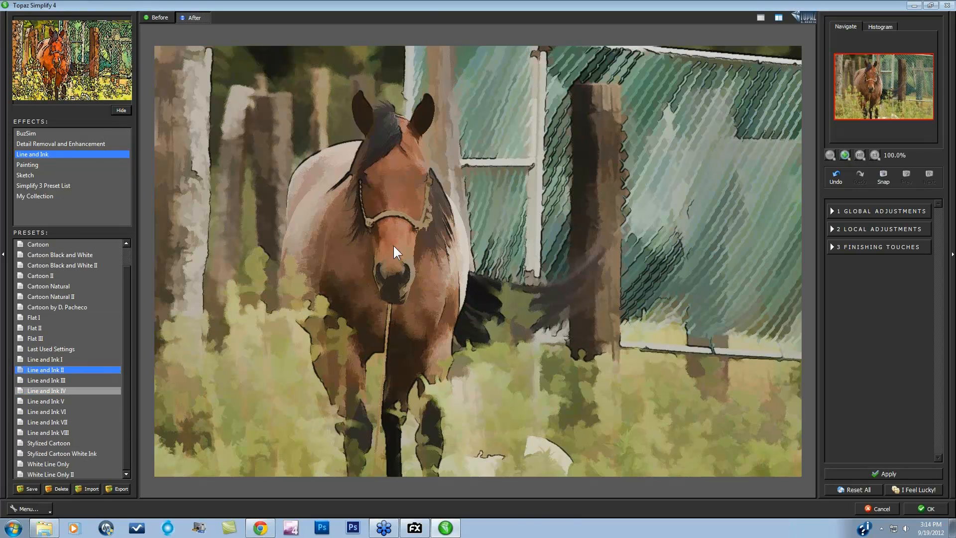
left_click(67, 475)
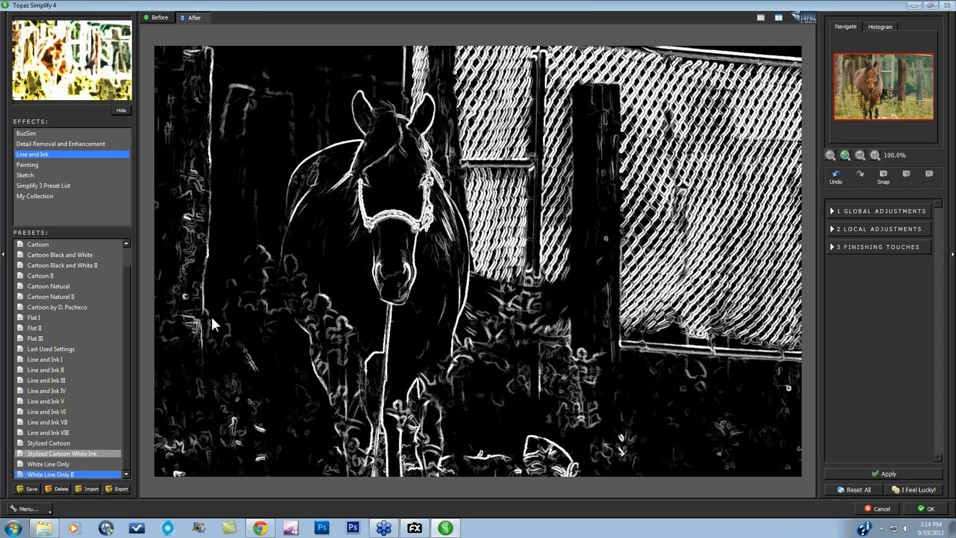
Apply the Oil Painting preset from the Painting collection and compare the result with the original photo.
left_click(28, 166)
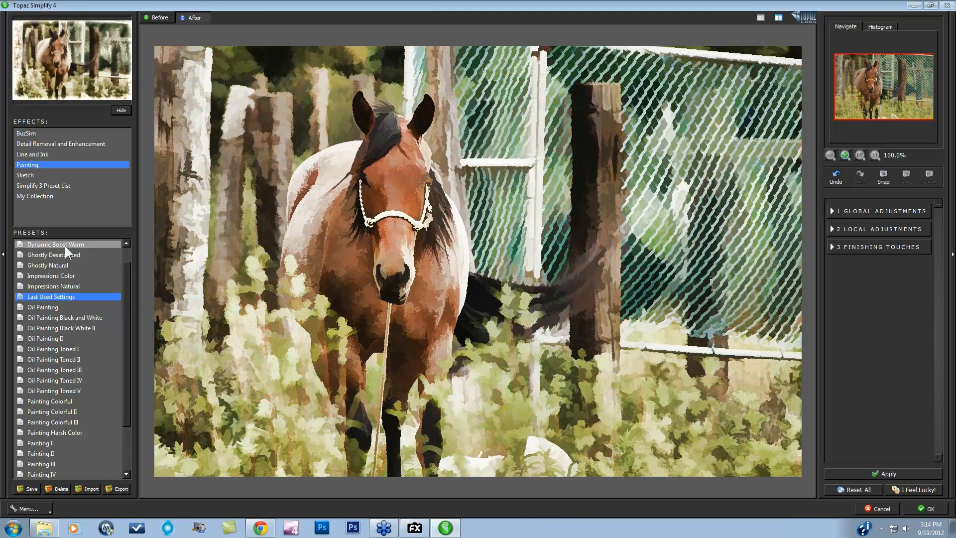
left_click(51, 307)
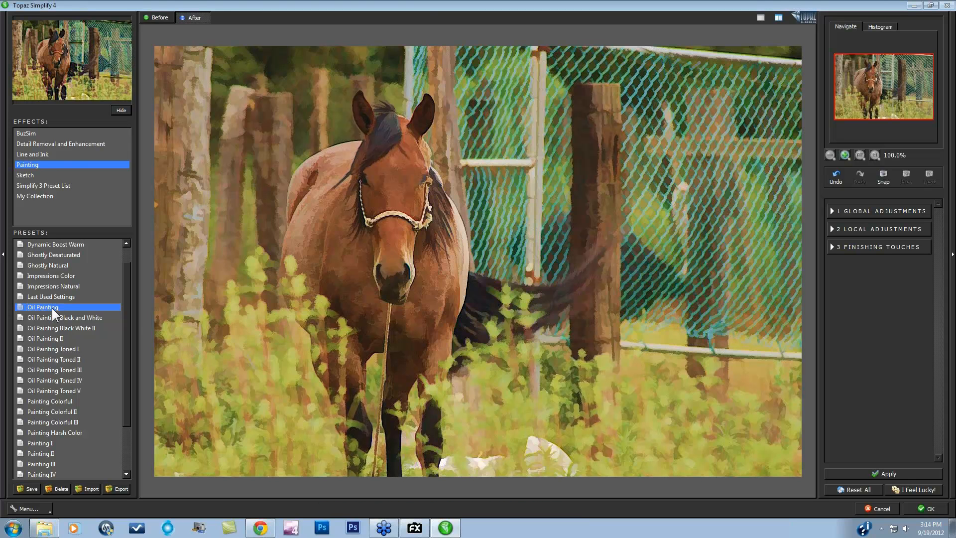
left_click(459, 311)
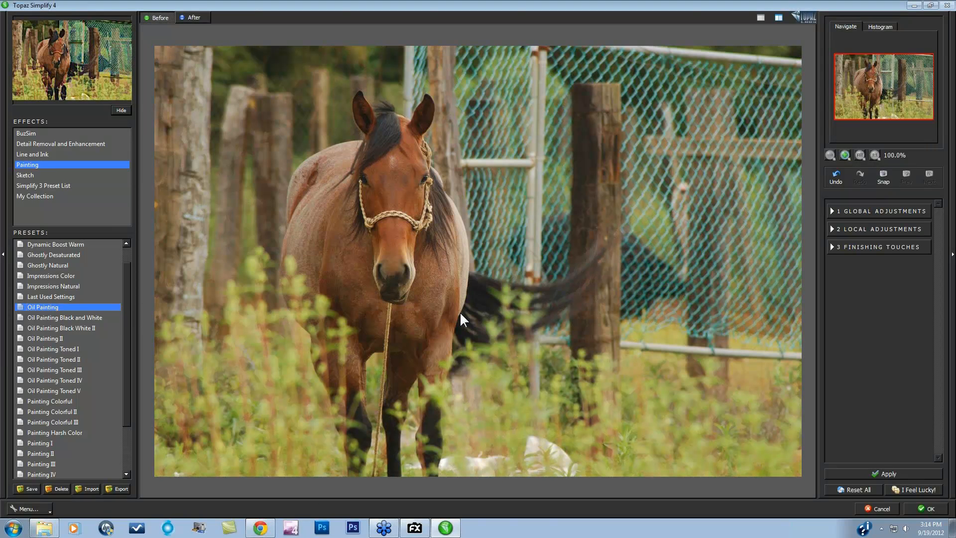
left_click(459, 312)
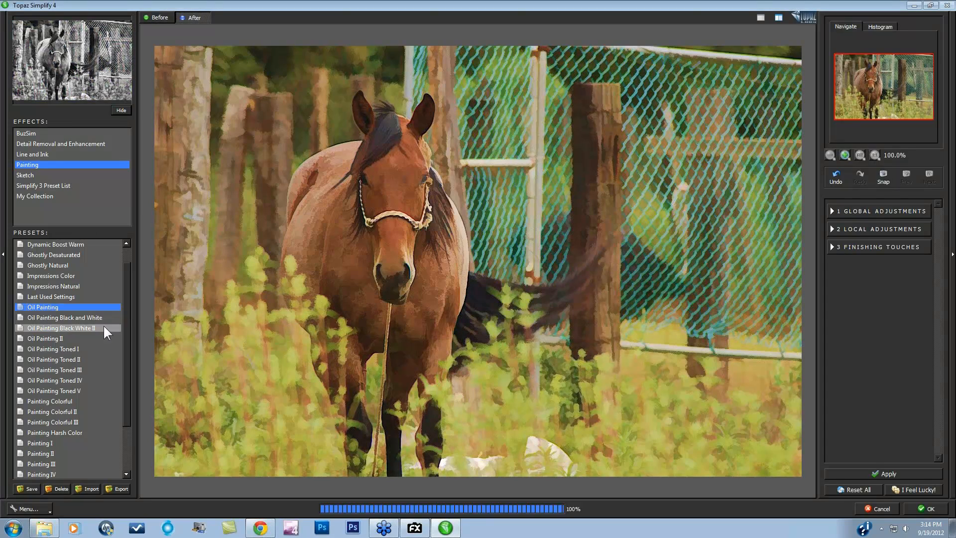
Try the Ghostly Natural, Impressions Color and Oil Painting Black White II presets, comparing the last one with the original photo.
left_click(58, 264)
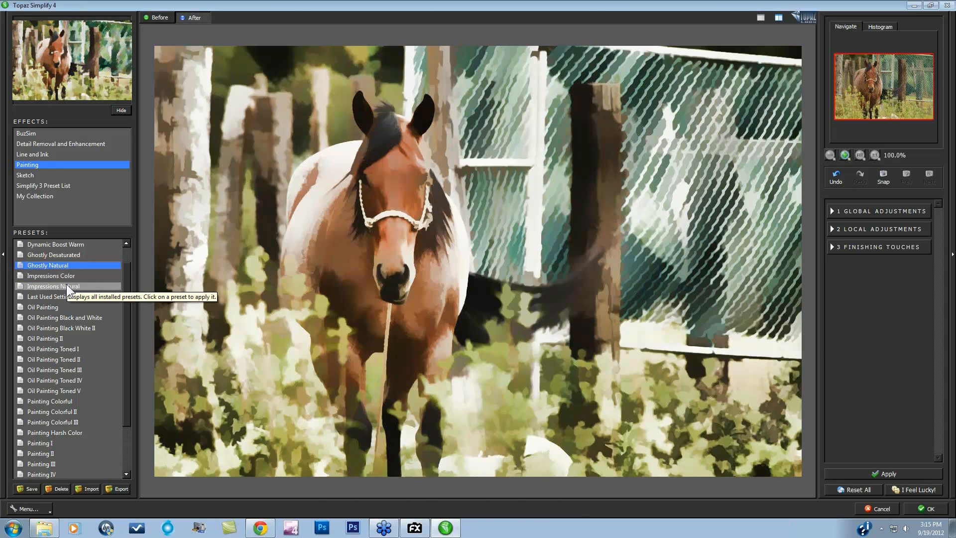
left_click(69, 277)
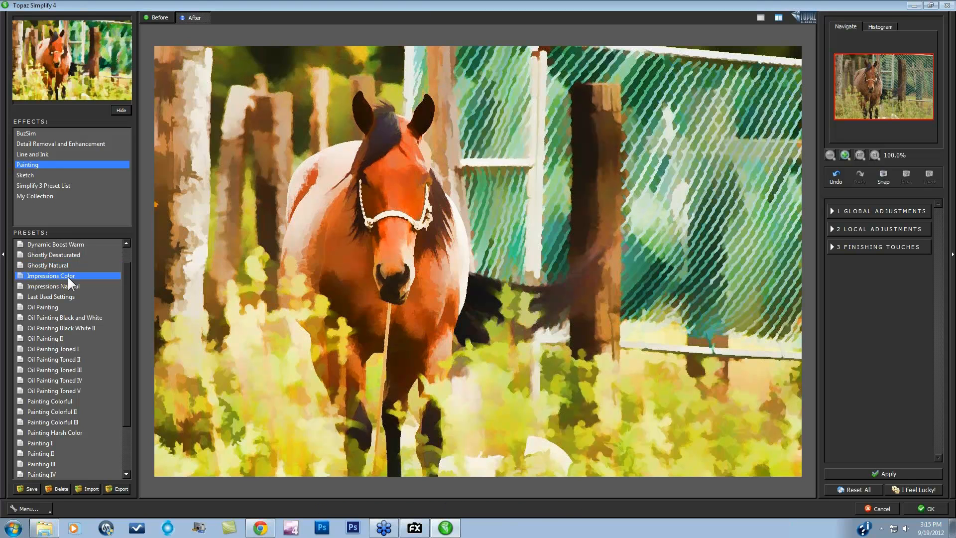
left_click(60, 326)
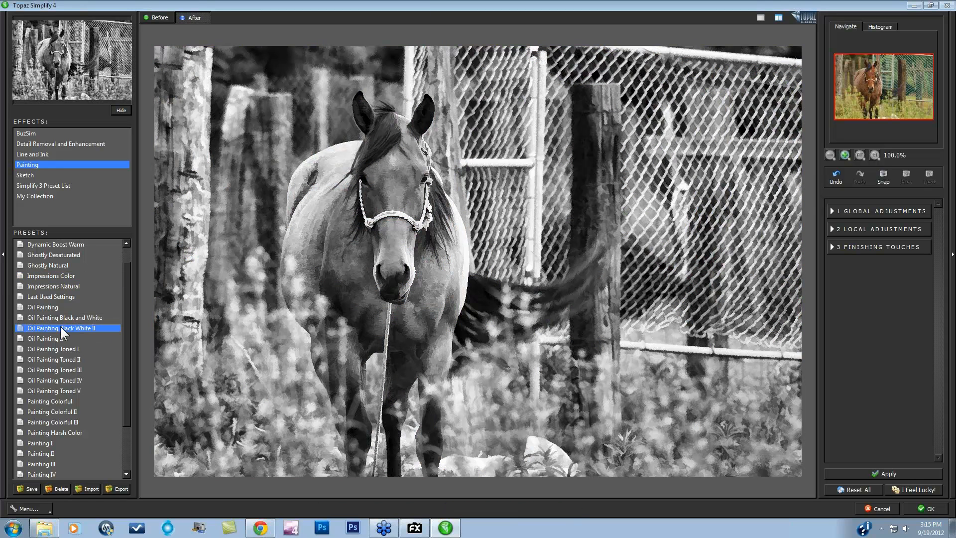
left_click(429, 339)
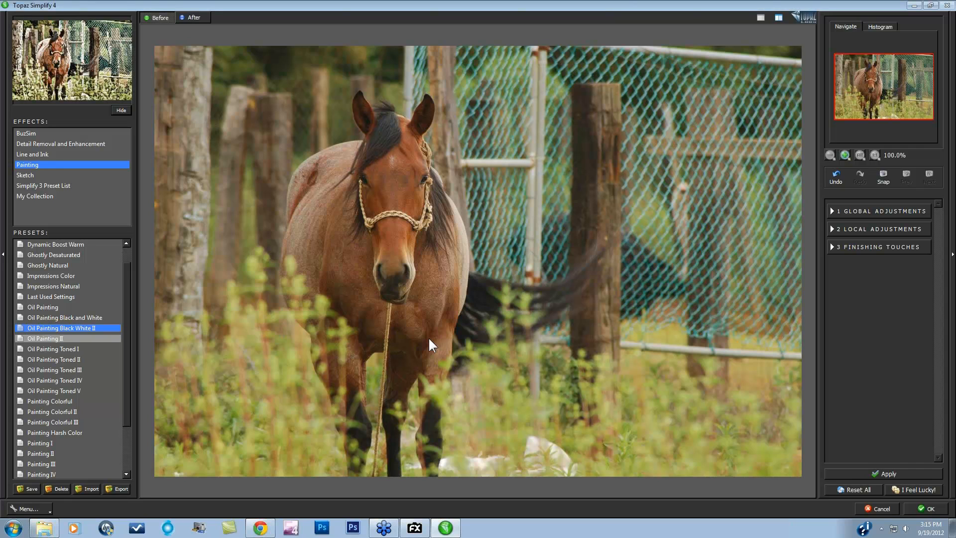
left_click(428, 339)
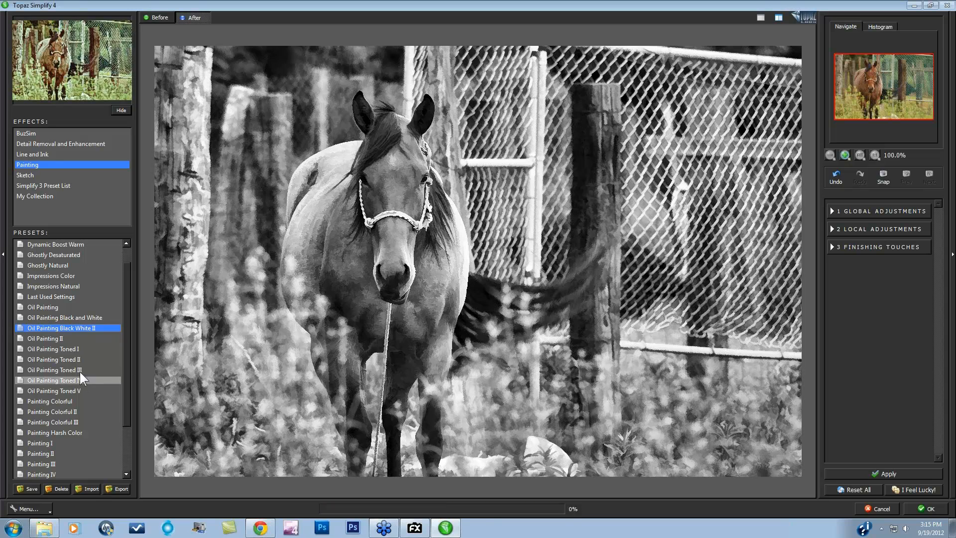
Try the Oil Painting Toned V and Painting Colorful II presets, and view the remaining Painting presets.
left_click(70, 390)
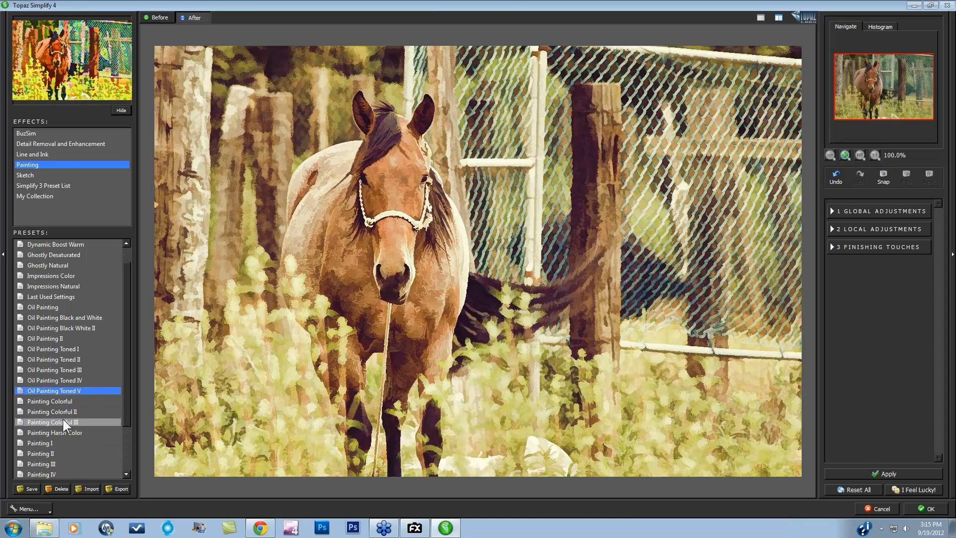
left_click(63, 412)
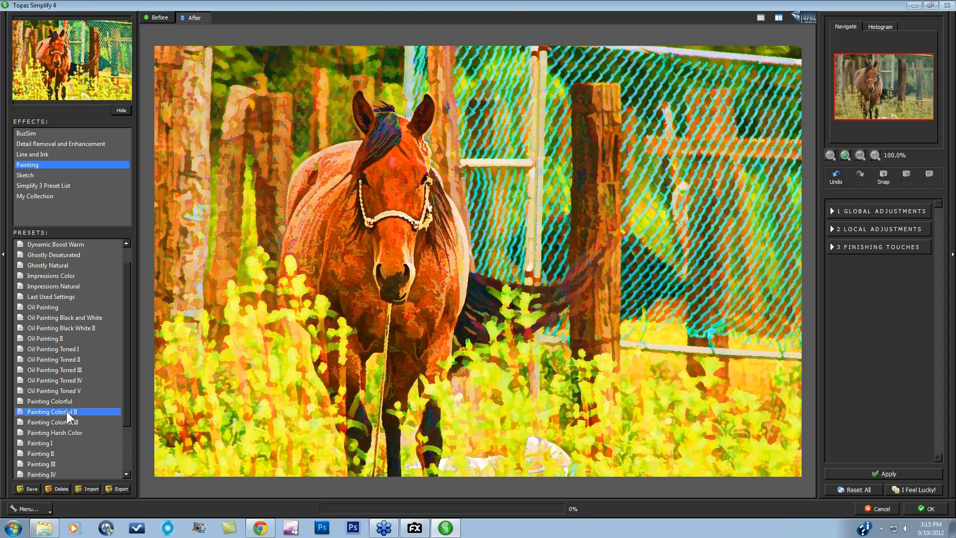
scroll(127, 329, "down", 2)
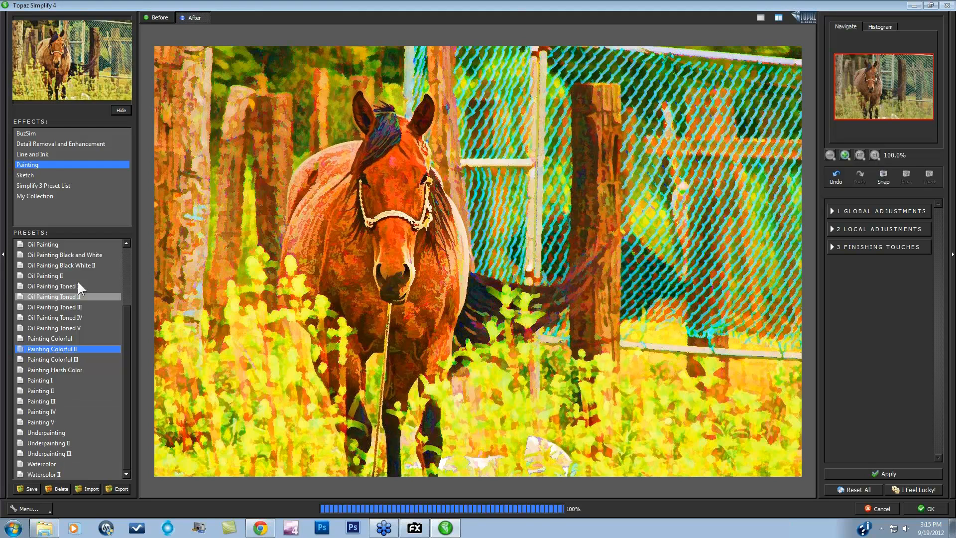
Try the Pencil Light, Pencil Hard II, Pencil Light on Black and Colored Pencil Light presets from the Sketch collection.
left_click(25, 175)
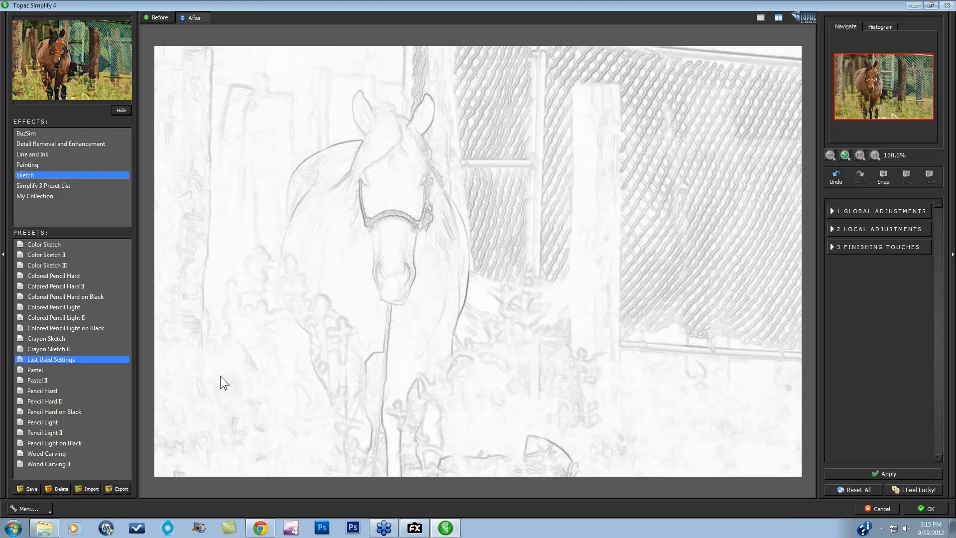
left_click(61, 422)
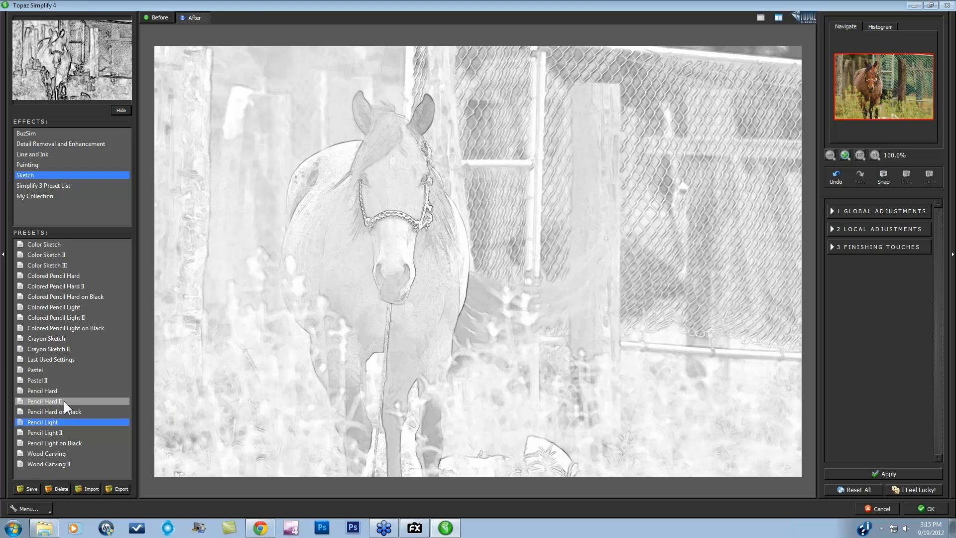
left_click(64, 402)
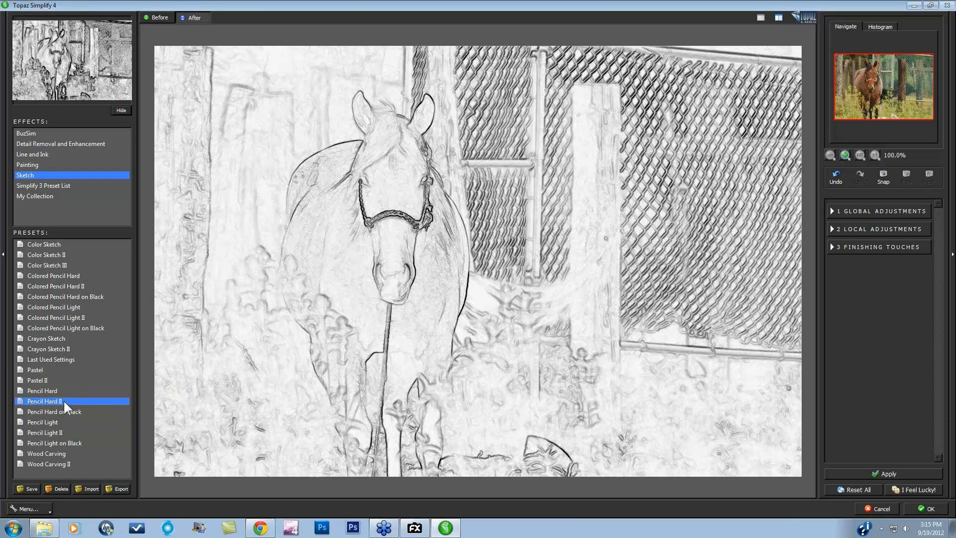
left_click(79, 442)
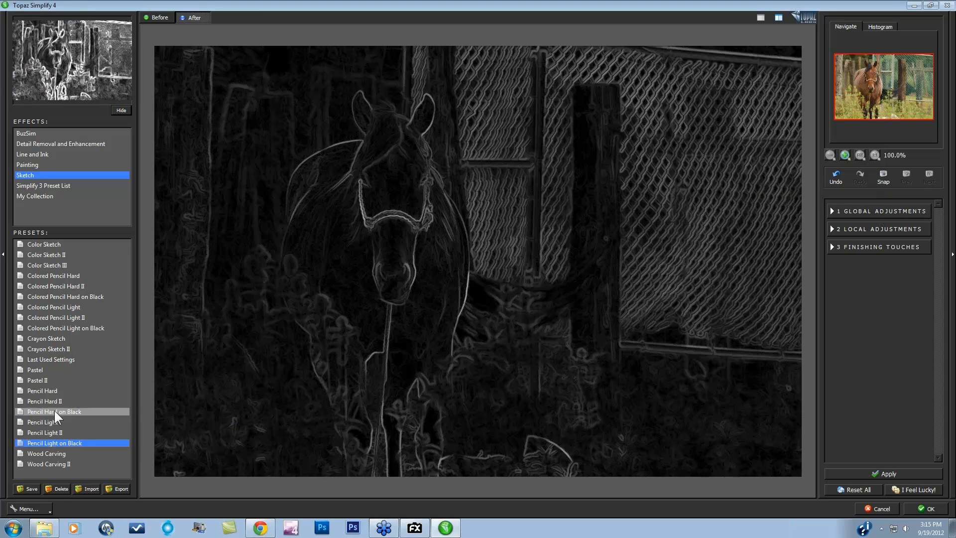
left_click(67, 306)
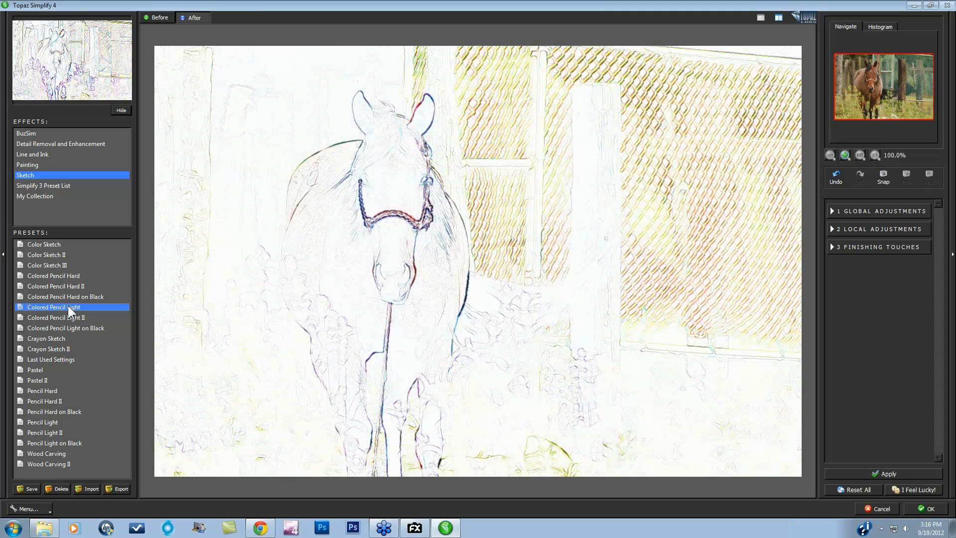
View the Simplify 3 Preset List and My Collection, and return to the Painting collection.
left_click(64, 184)
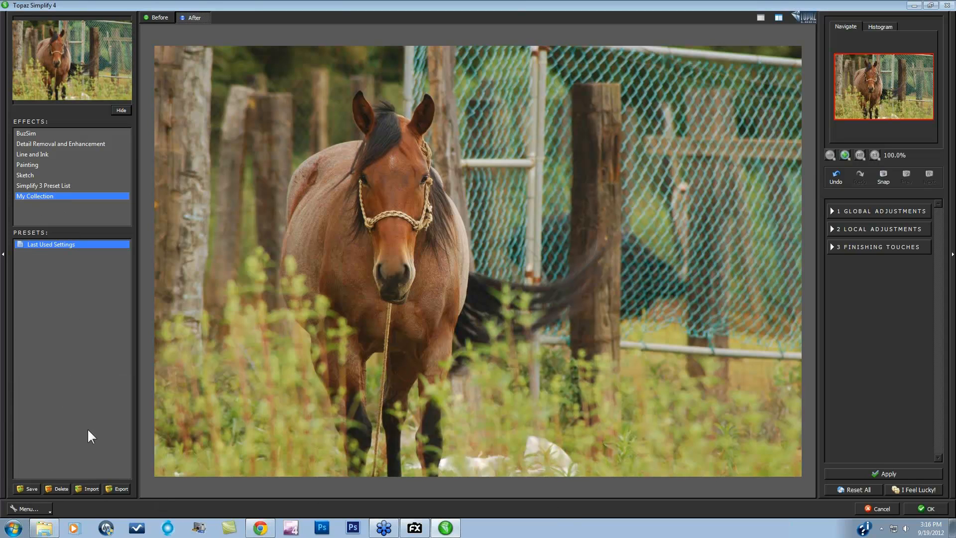
left_click(35, 165)
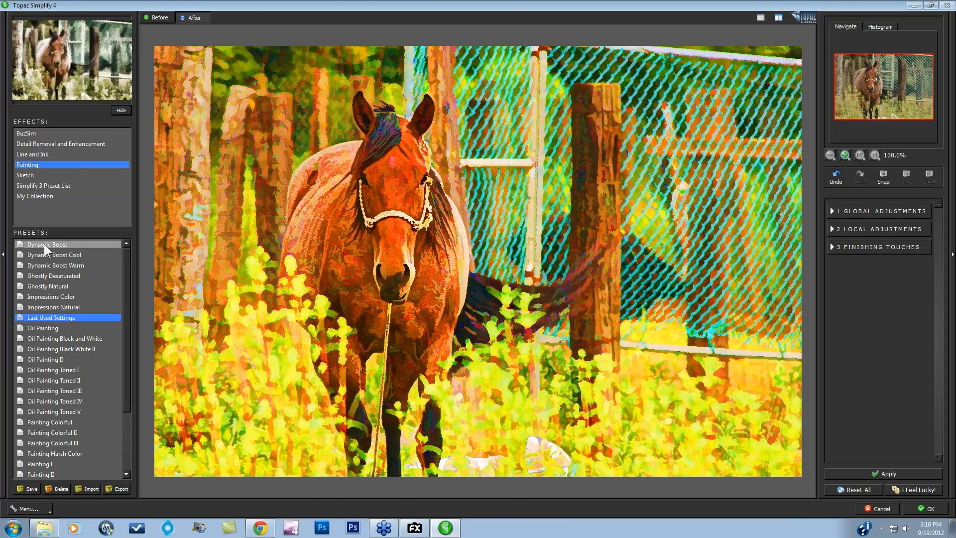
Apply the Dynamic Boost preset and set its global adjustments to Dynamics 0.76, Contrast 0.88 and Structure 1.20.
left_click(44, 243)
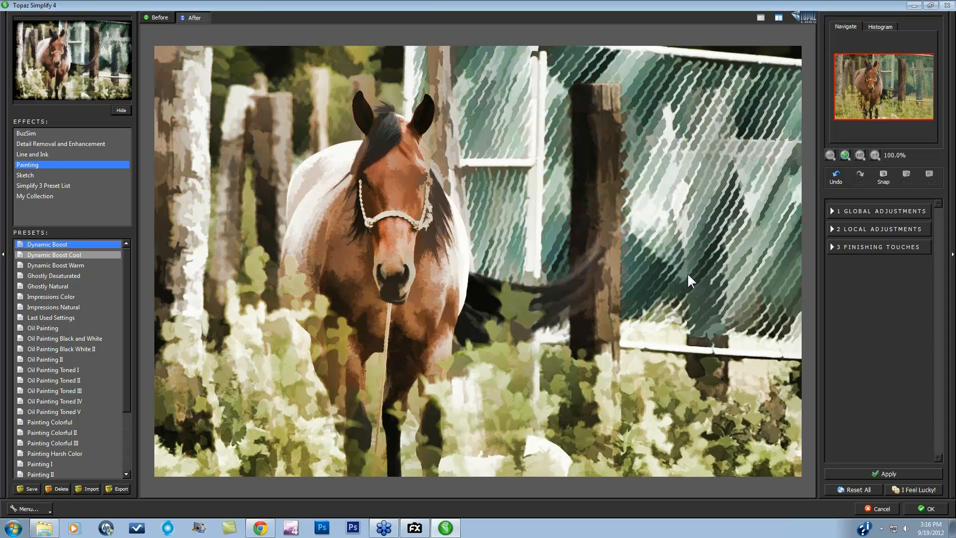
left_click(832, 213)
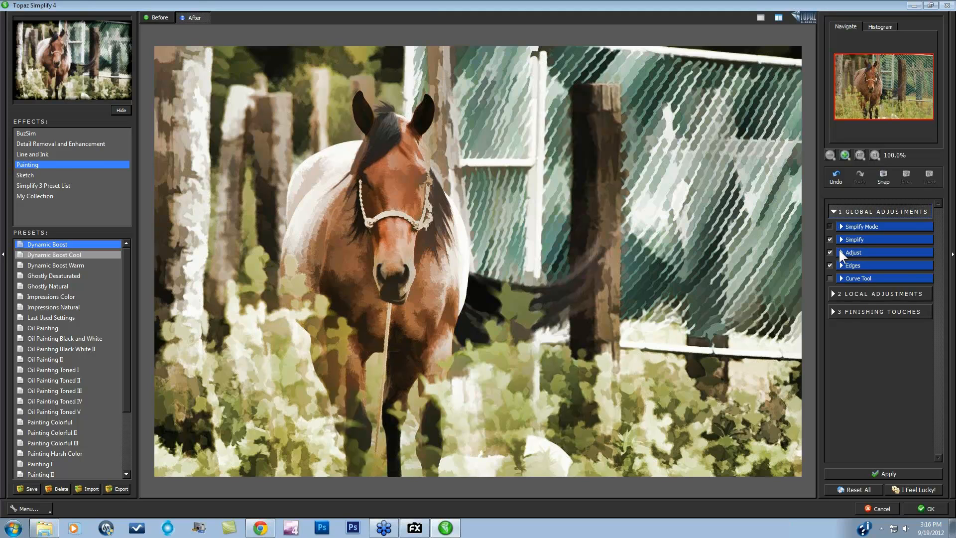
left_click(840, 253)
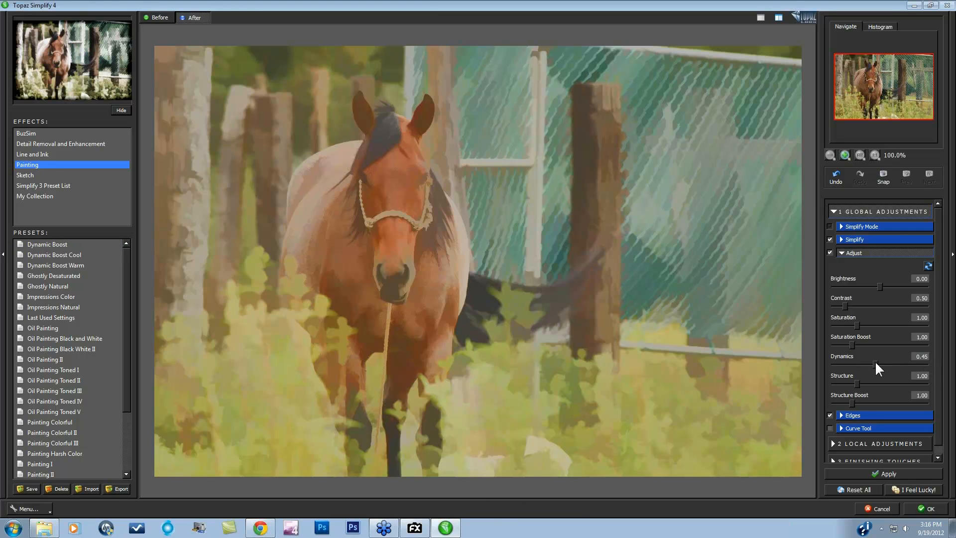
left_click_drag(880, 362, 903, 363)
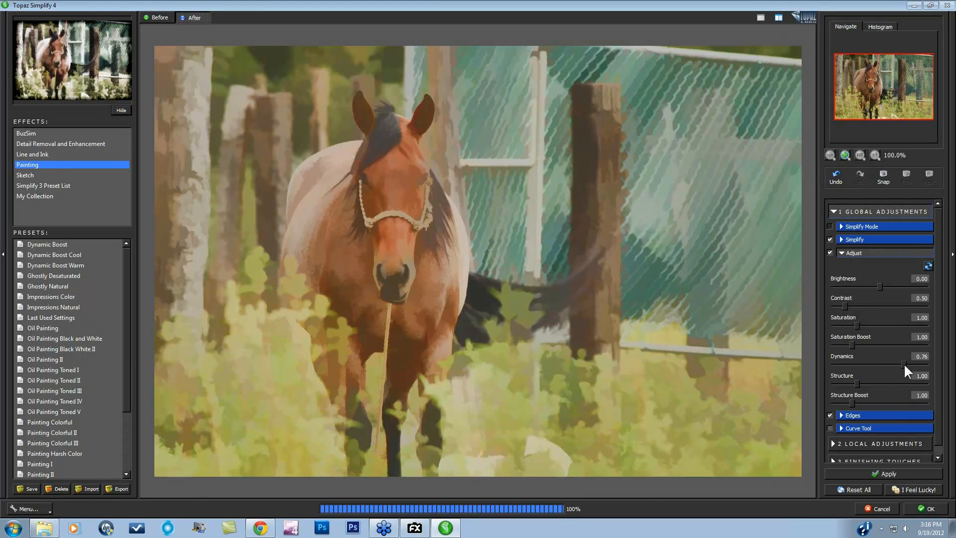
left_click(849, 304)
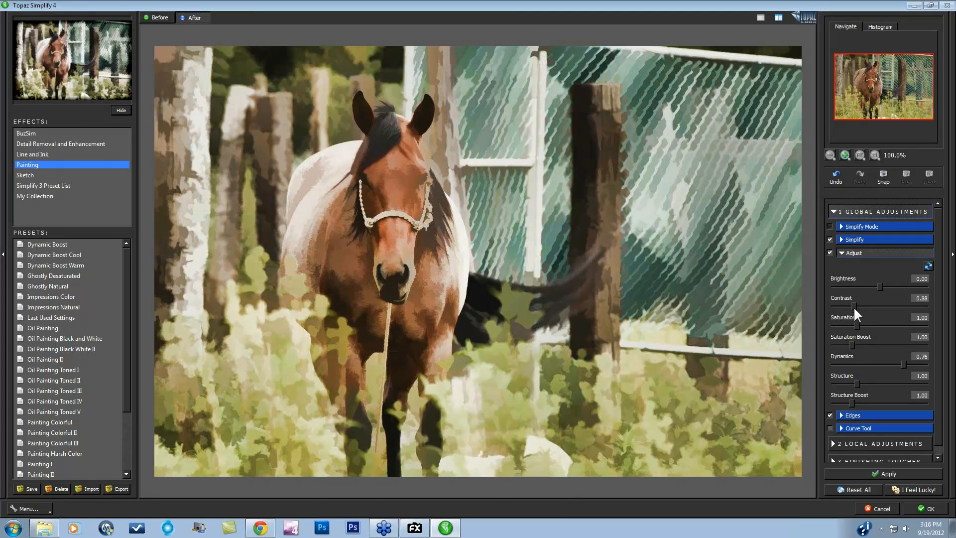
left_click_drag(855, 381, 858, 387)
Save the adjusted settings to My Collection as a preset named Test II, filling in the creator's name.
left_click_drag(123, 367, 134, 425)
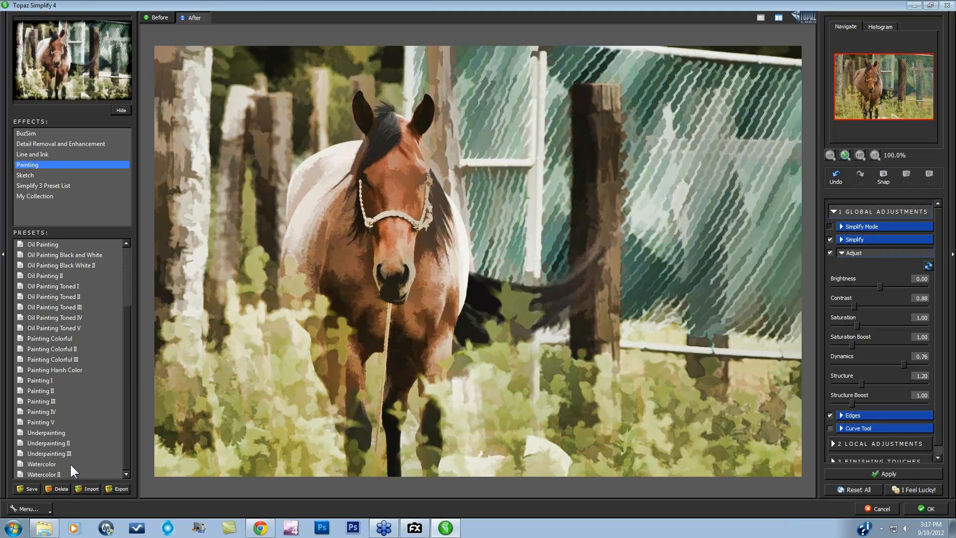
left_click(27, 488)
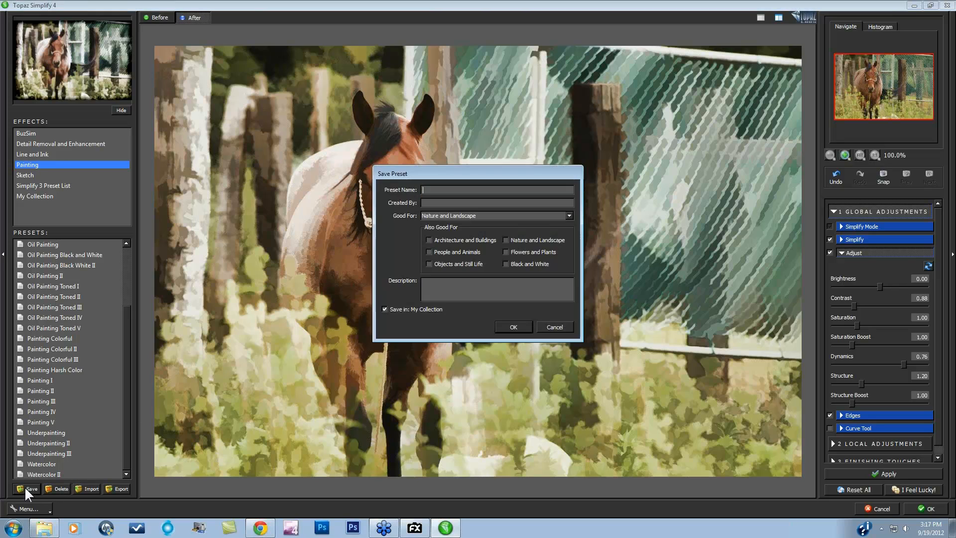
left_click(443, 202)
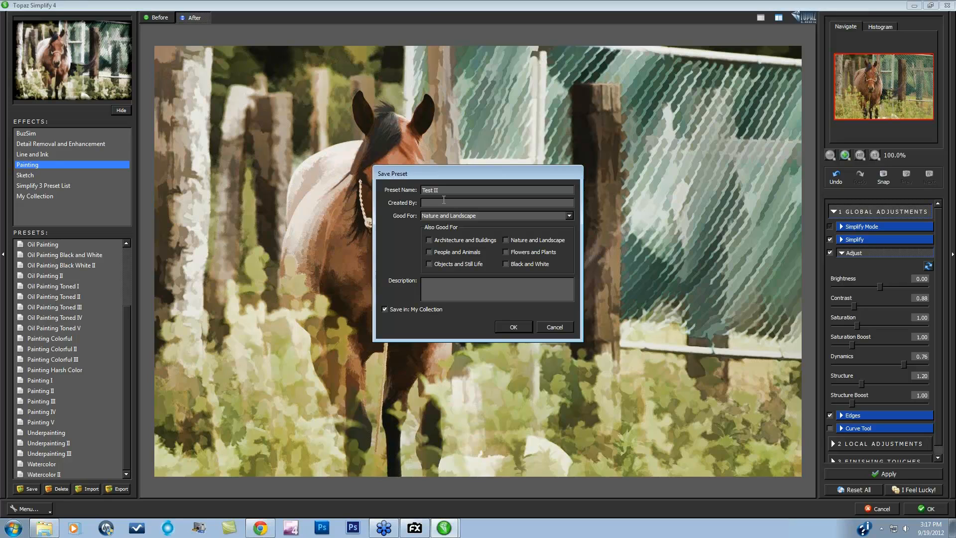
type("nichole")
left_click(385, 309)
left_click(516, 328)
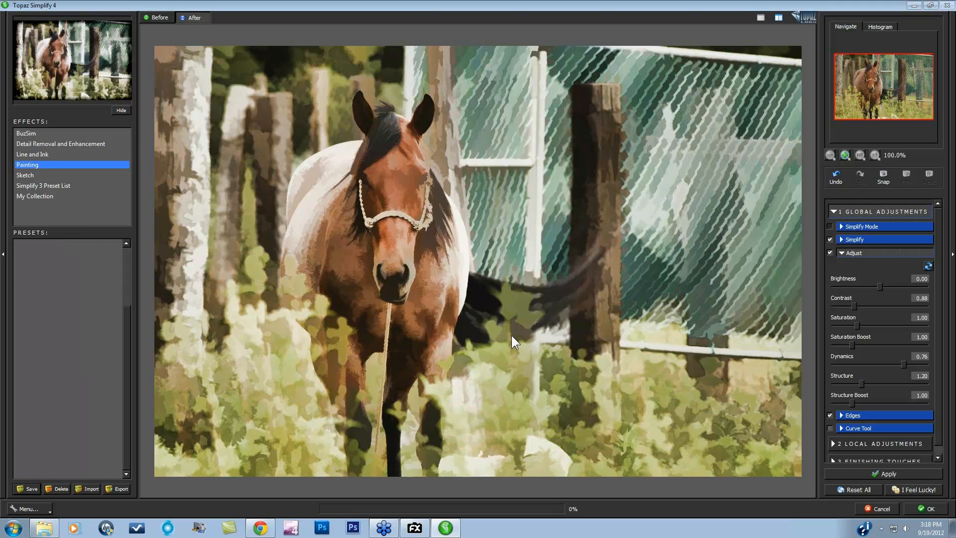
Apply the Test II preset from My Collection and delete it from the preset list.
left_click(30, 177)
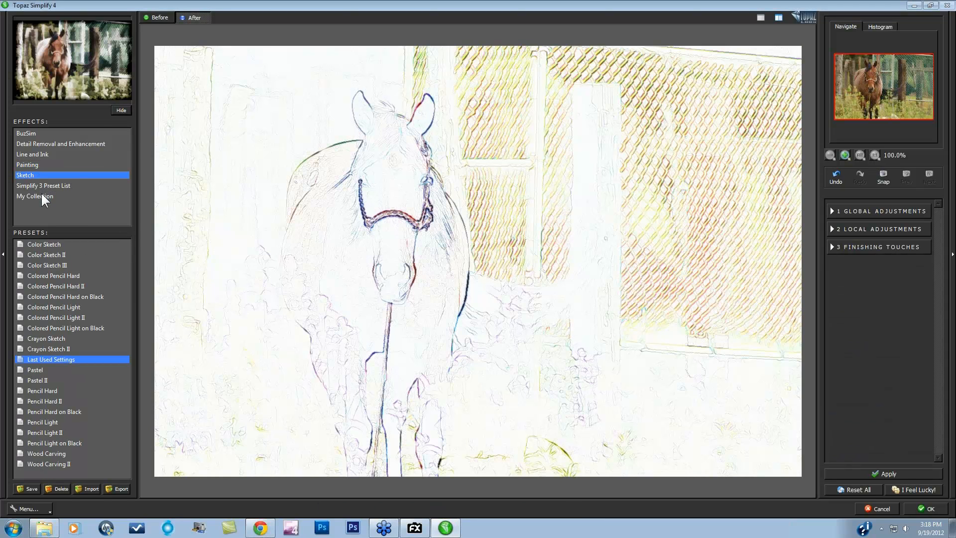
left_click(41, 195)
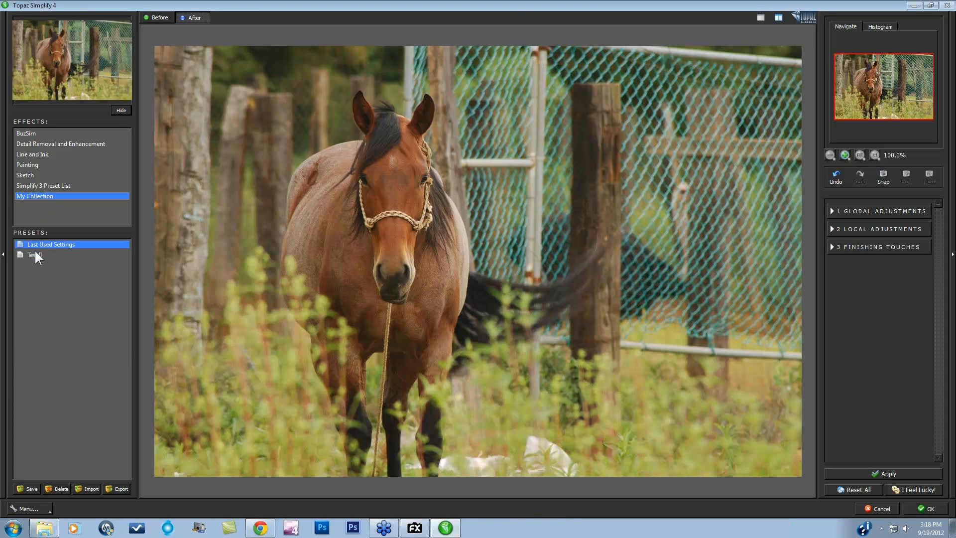
left_click(36, 254)
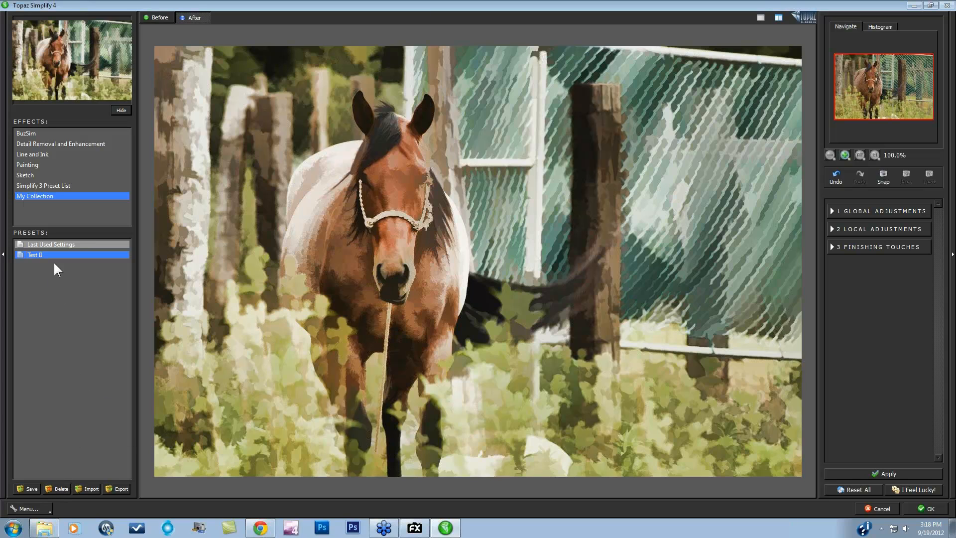
left_click(57, 488)
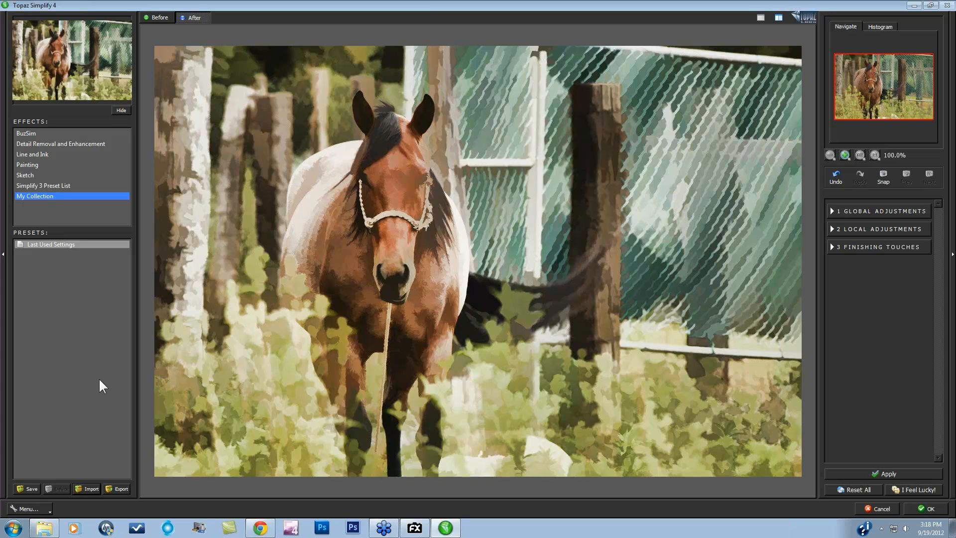
left_click(42, 511)
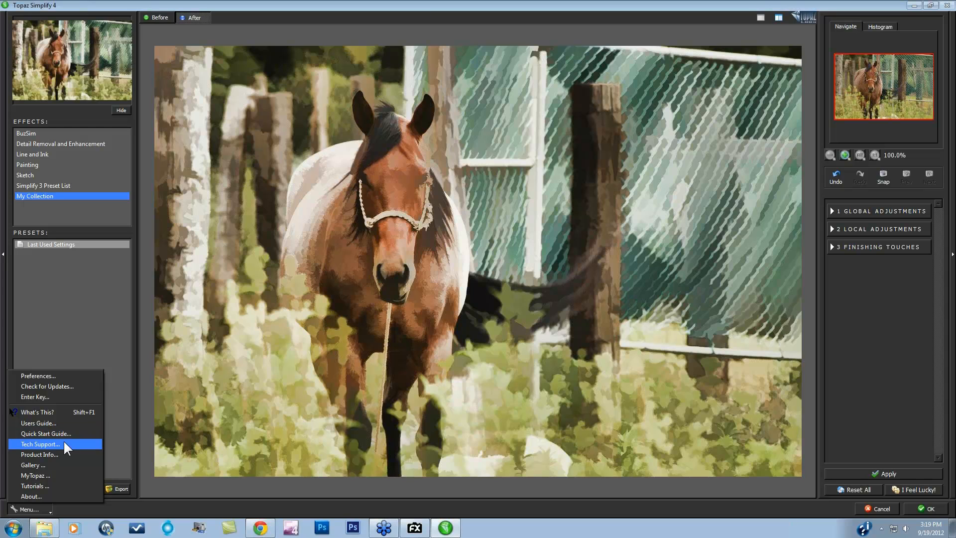
left_click(147, 509)
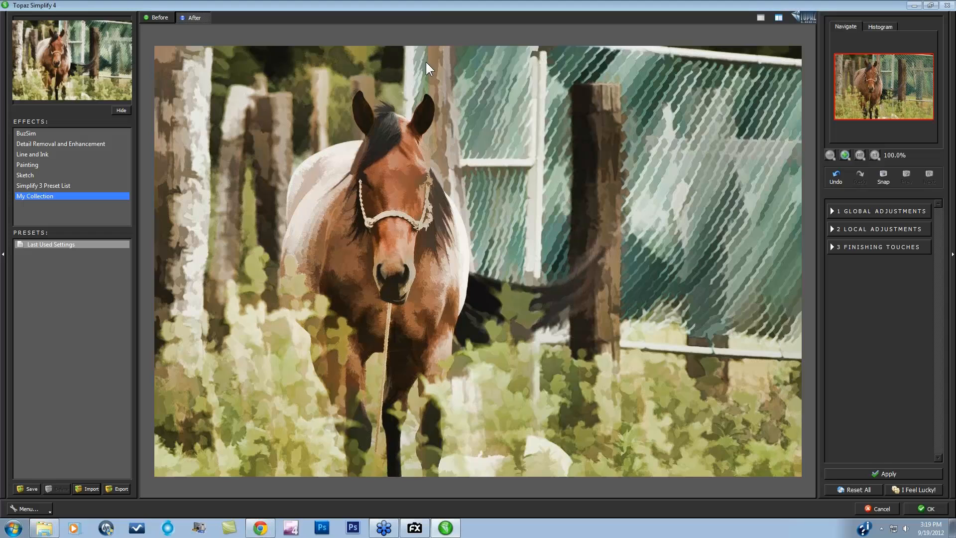
Compare the result with the original photo in single view and side by side, and return to the single view.
left_click(161, 17)
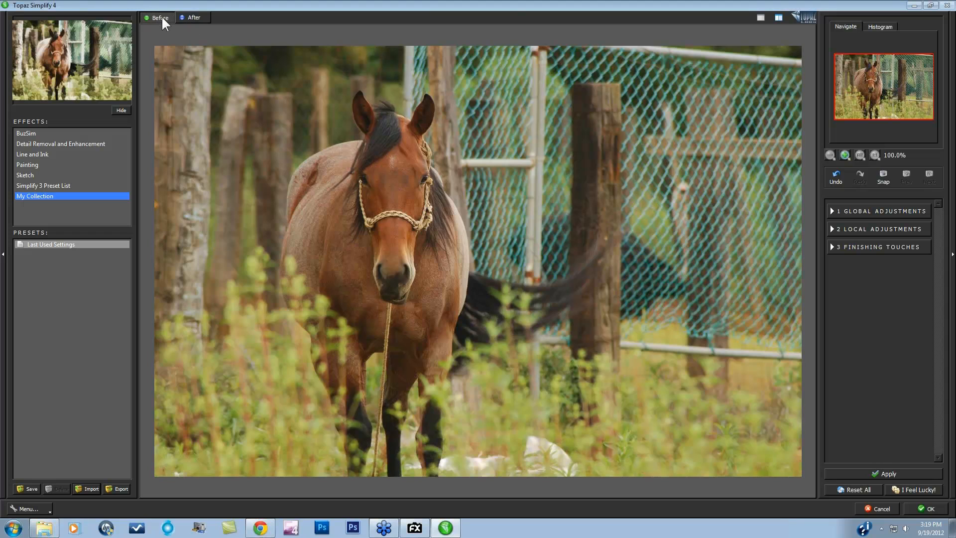
left_click(195, 17)
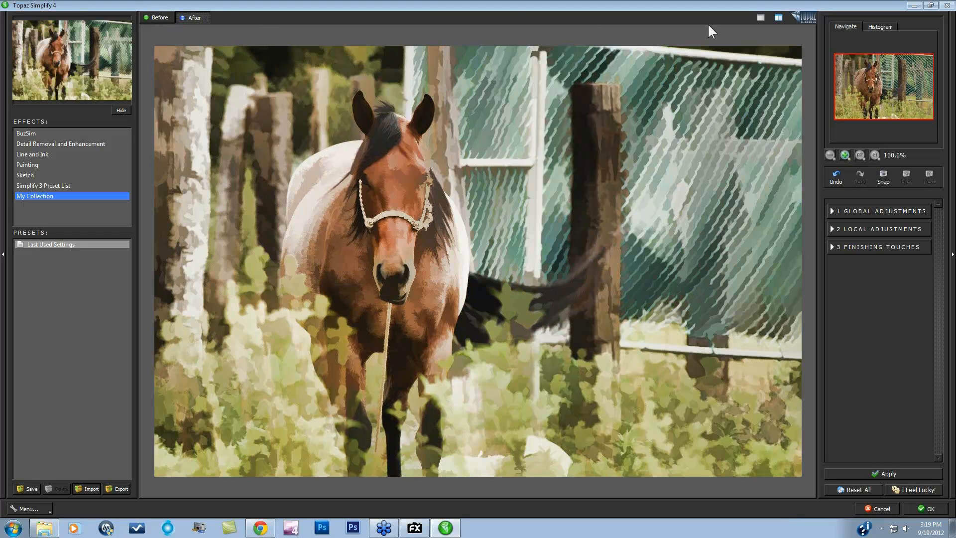
left_click(779, 17)
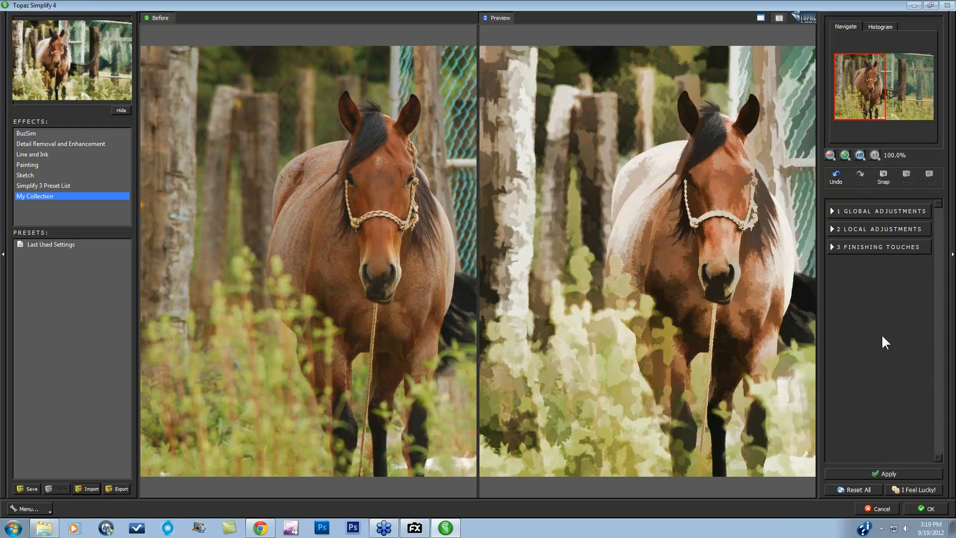
left_click(104, 244)
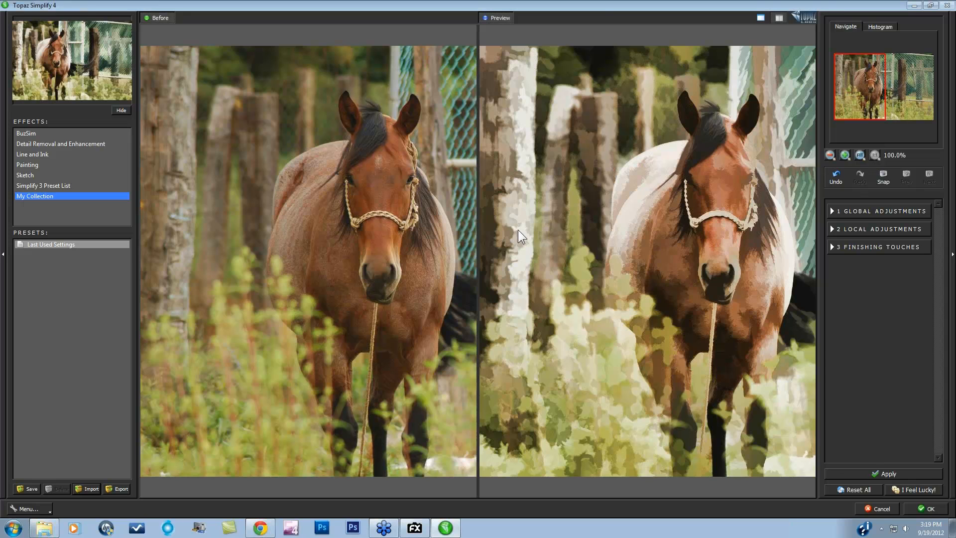
left_click(761, 17)
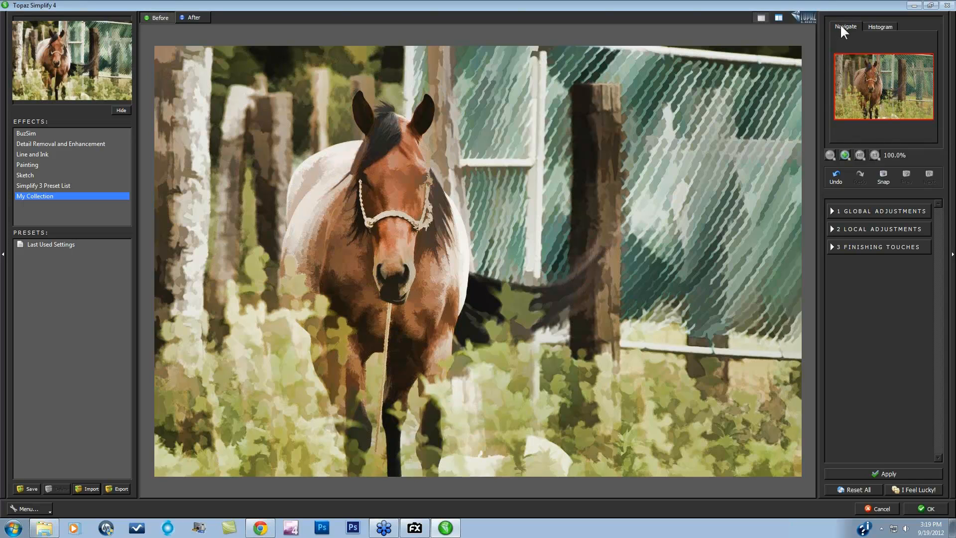
Inspect the effect on the horse's head at 200% zoom and return to 100%.
left_click(845, 155)
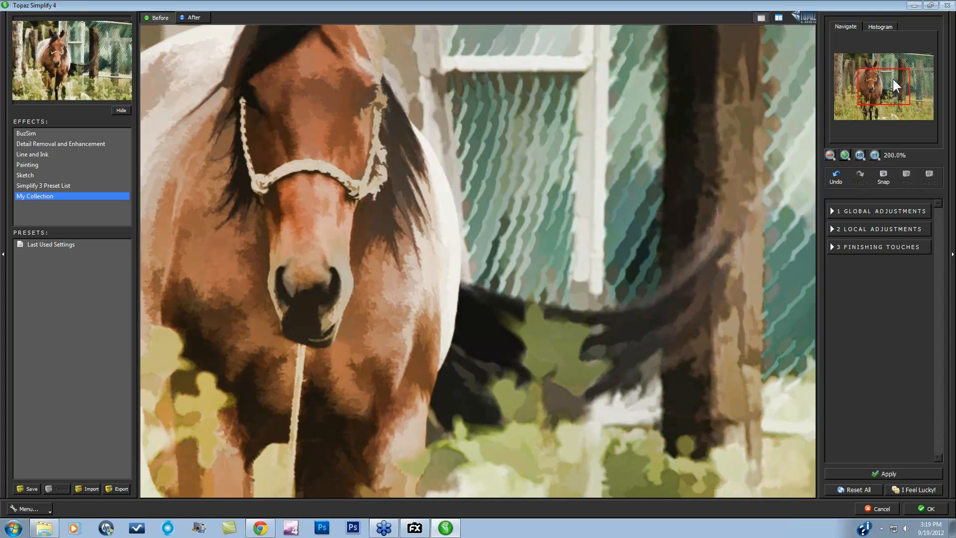
mouse_move(893, 79)
left_mouse_down()
mouse_move(877, 81)
mouse_move(864, 62)
mouse_move(914, 63)
mouse_move(915, 97)
mouse_move(879, 79)
left_mouse_up()
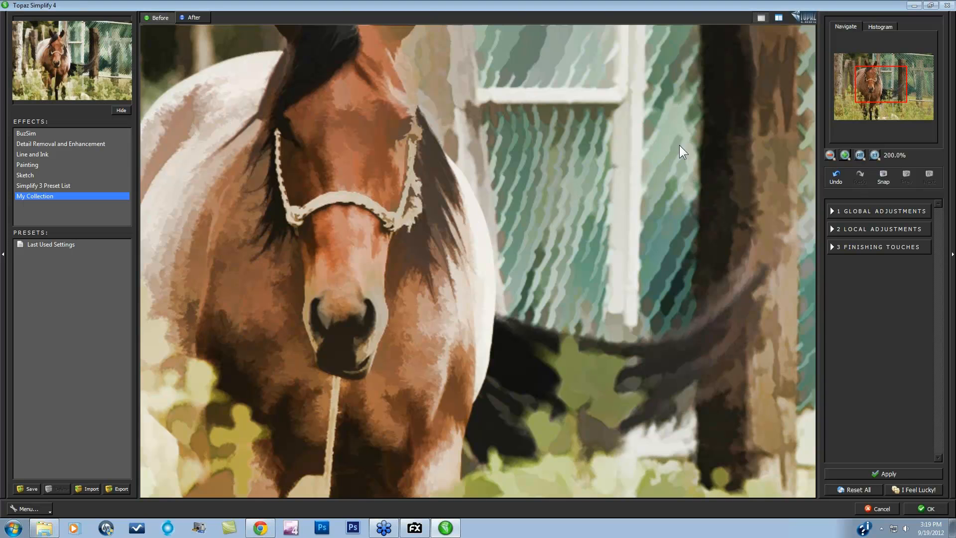
left_click(830, 155)
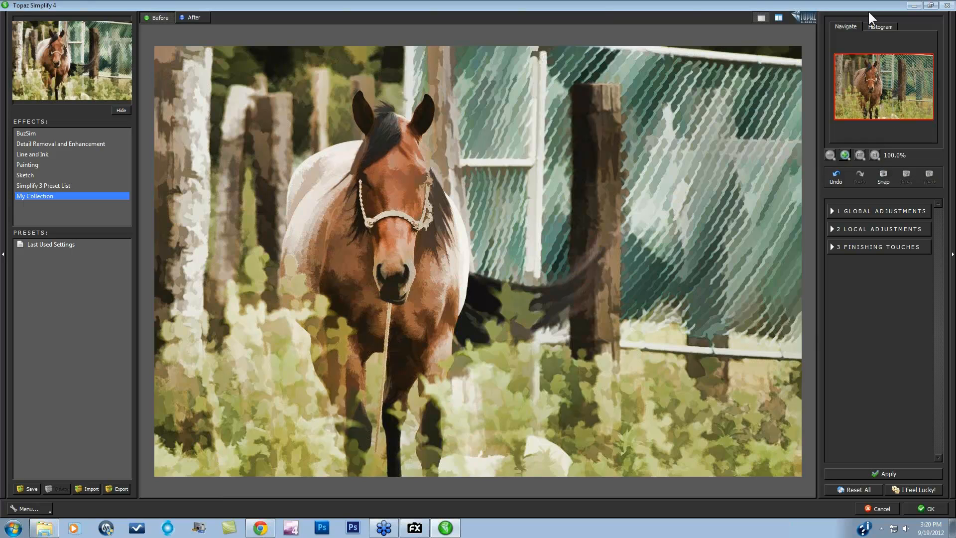
View the image's histogram and the Local Adjustment brush options.
left_click(877, 26)
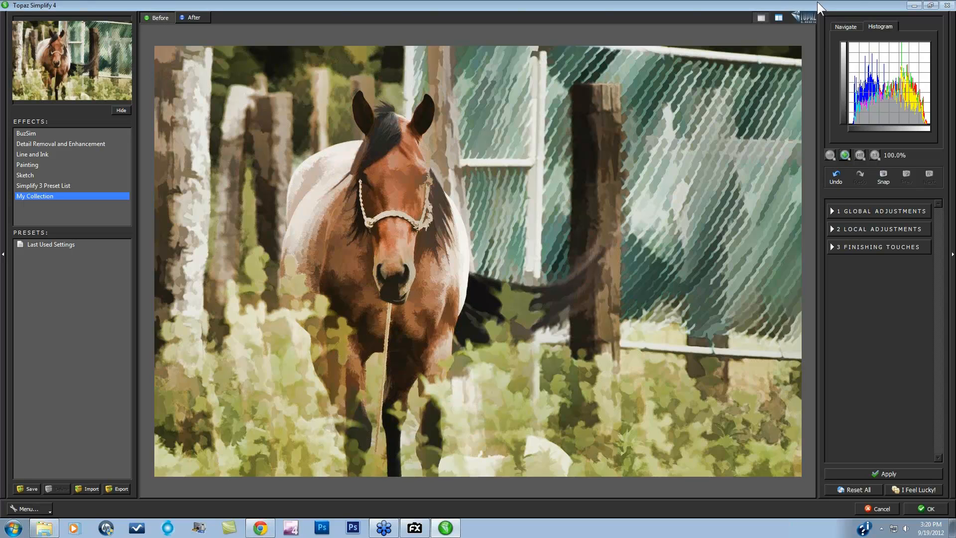
left_click(841, 27)
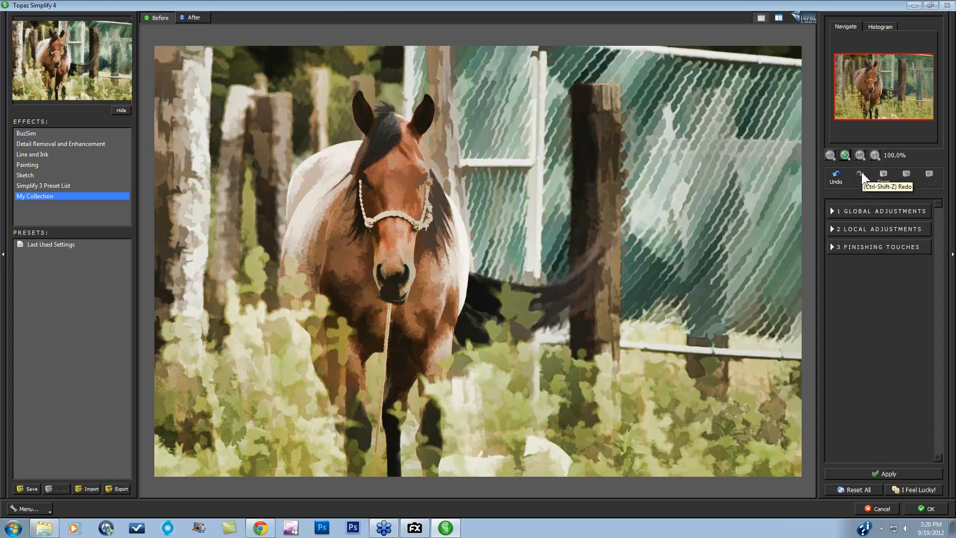
left_click(833, 229)
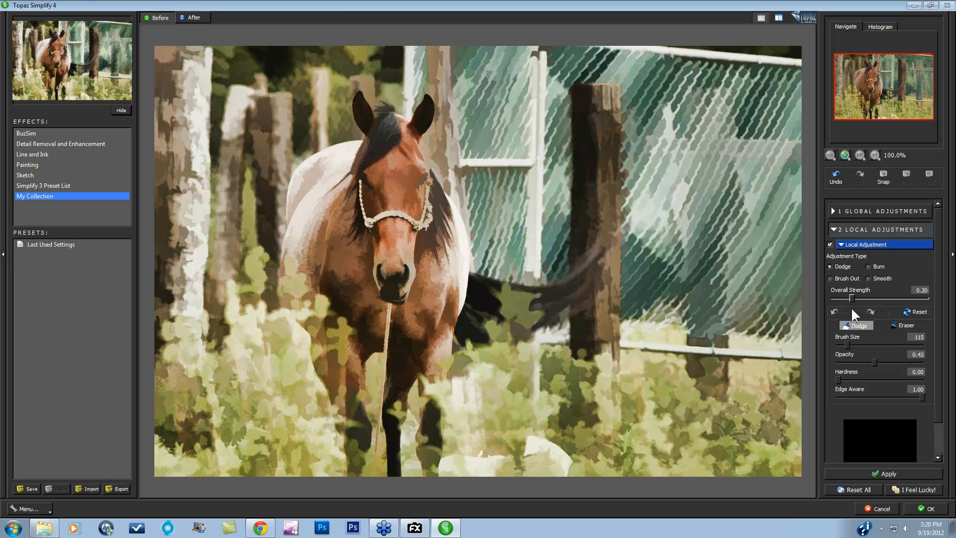
left_click(835, 230)
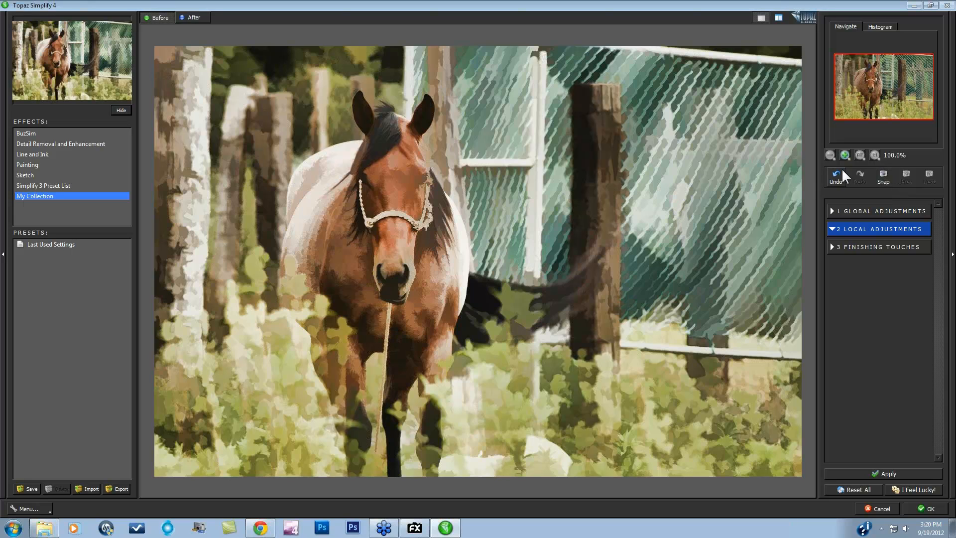
Take a snapshot of the current look and capture a second one with Simplify Size set to 0.33.
left_click(884, 176)
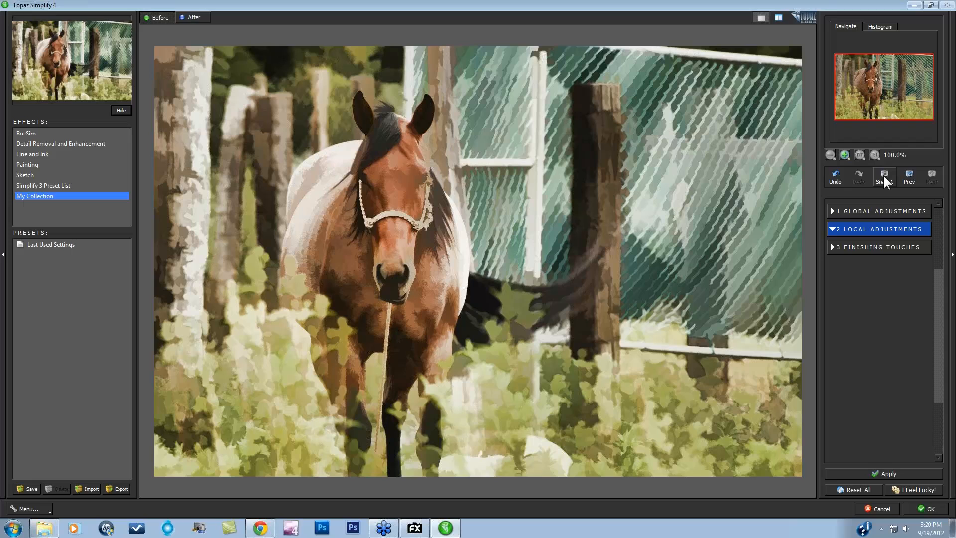
left_click(834, 212)
left_click(842, 240)
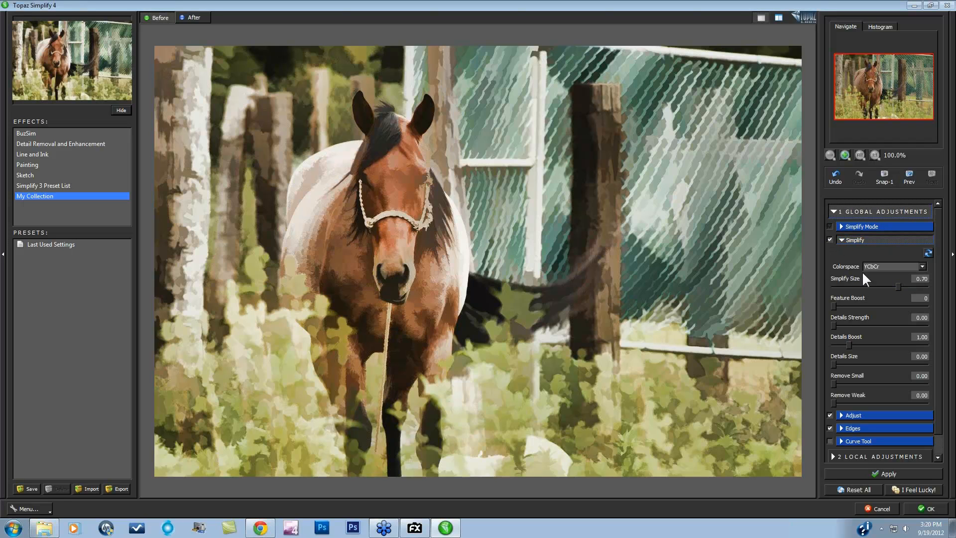
left_click(866, 284)
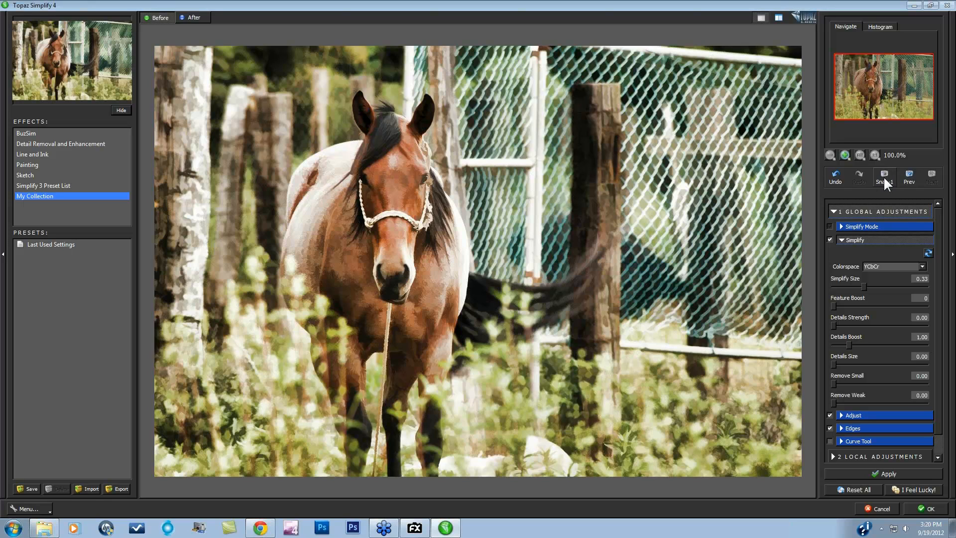
Set Saturation to 1.35 and Saturation Boost to 1.21, and capture this look as a third snapshot.
left_click(841, 415)
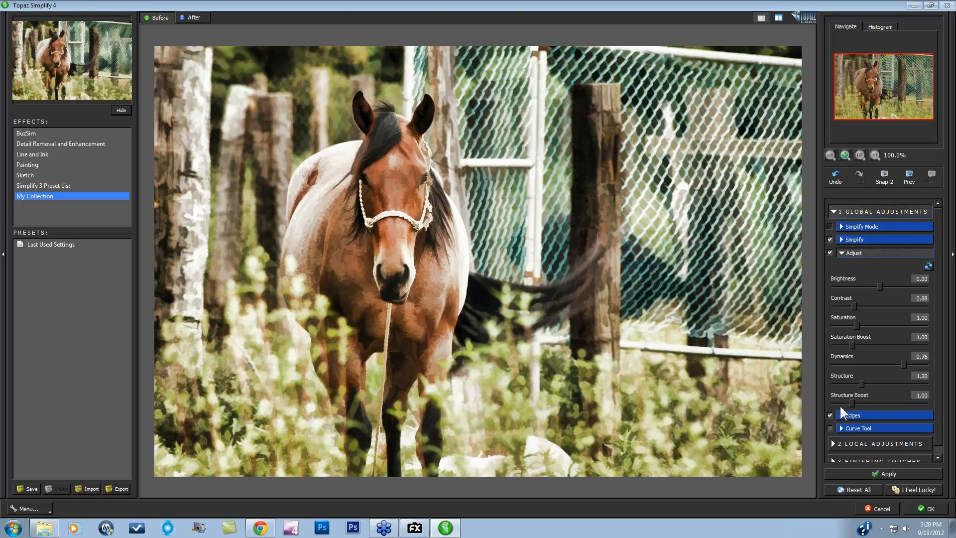
left_click_drag(858, 325, 865, 325)
left_click(856, 344)
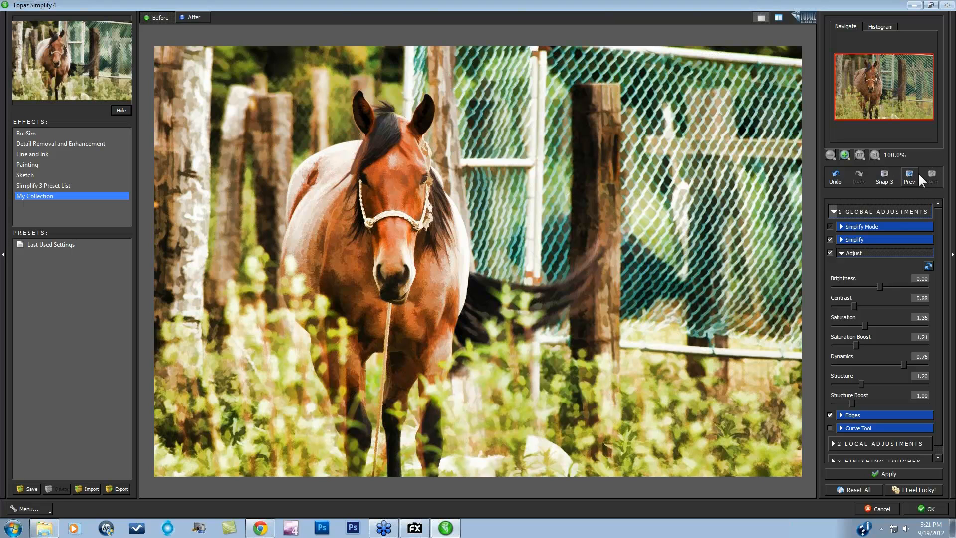
Compare the snapshots by stepping back to the first and forward again to the third.
left_click(905, 177)
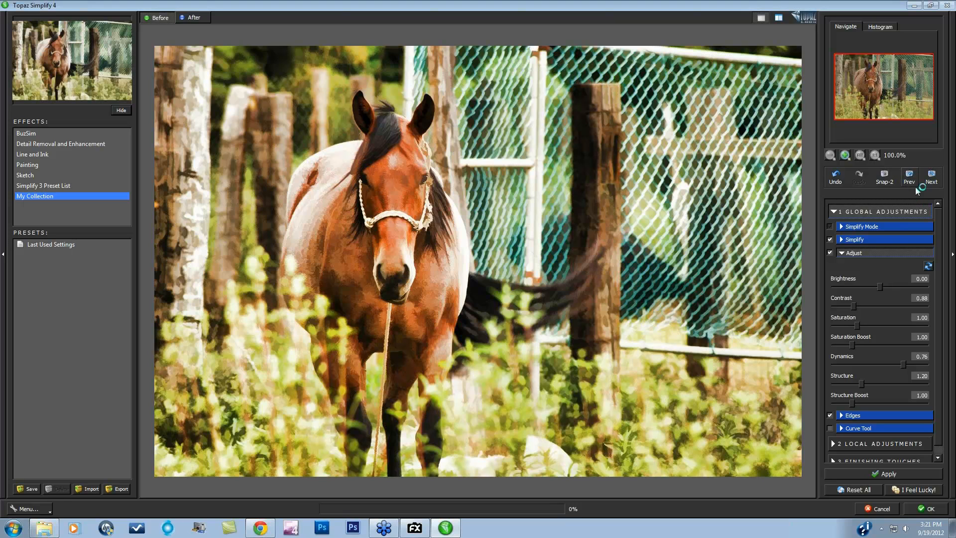
left_click(906, 178)
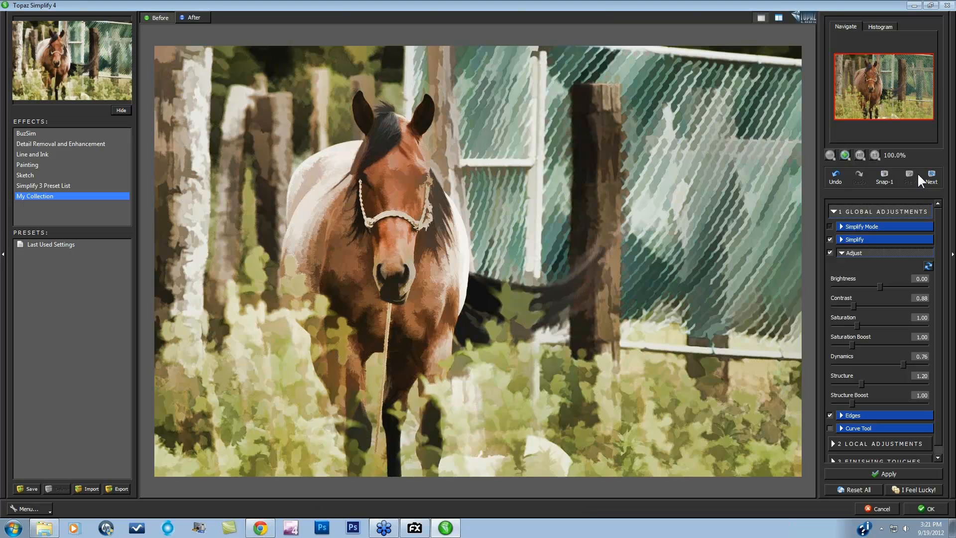
left_click(932, 179)
left_click(932, 178)
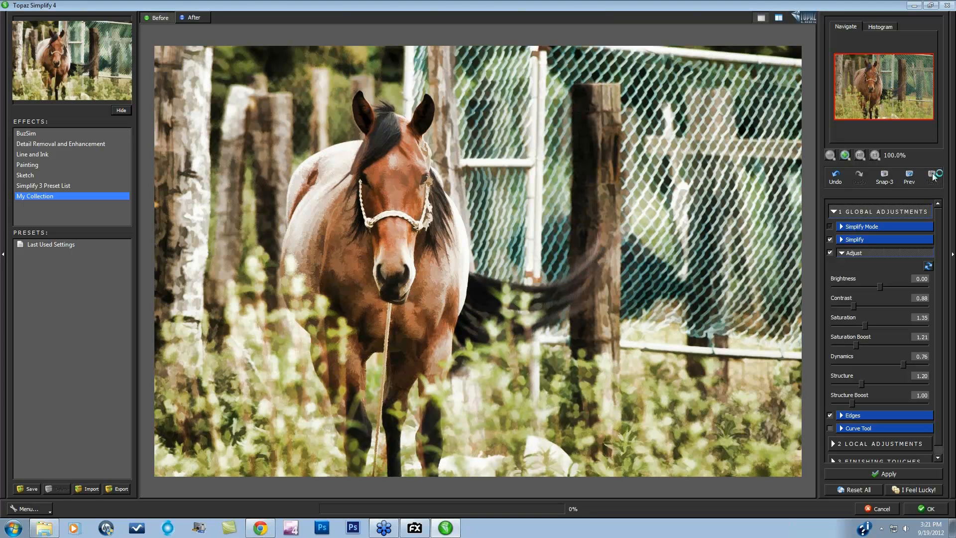
Step back from the third snapshot to the first and collapse the Global Adjustments settings.
left_click(909, 177)
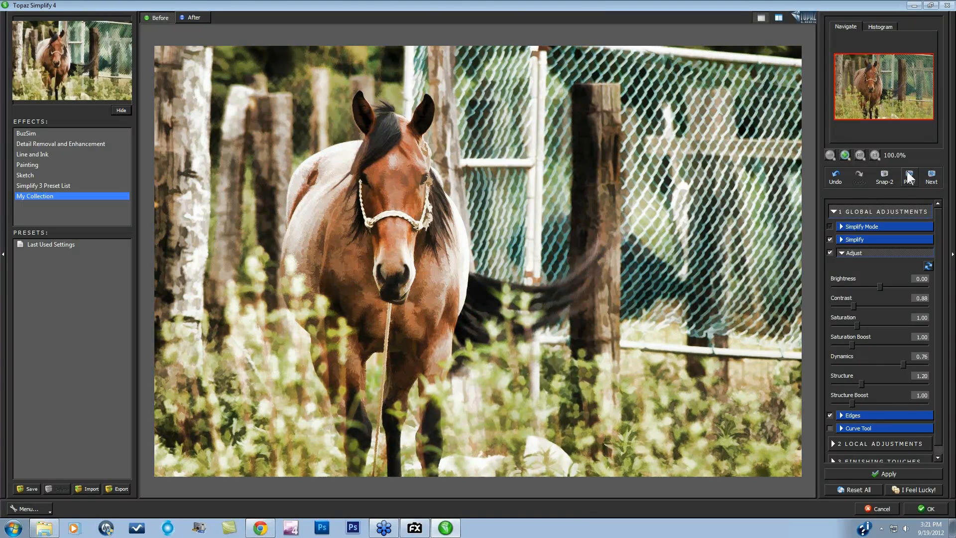
left_click(909, 177)
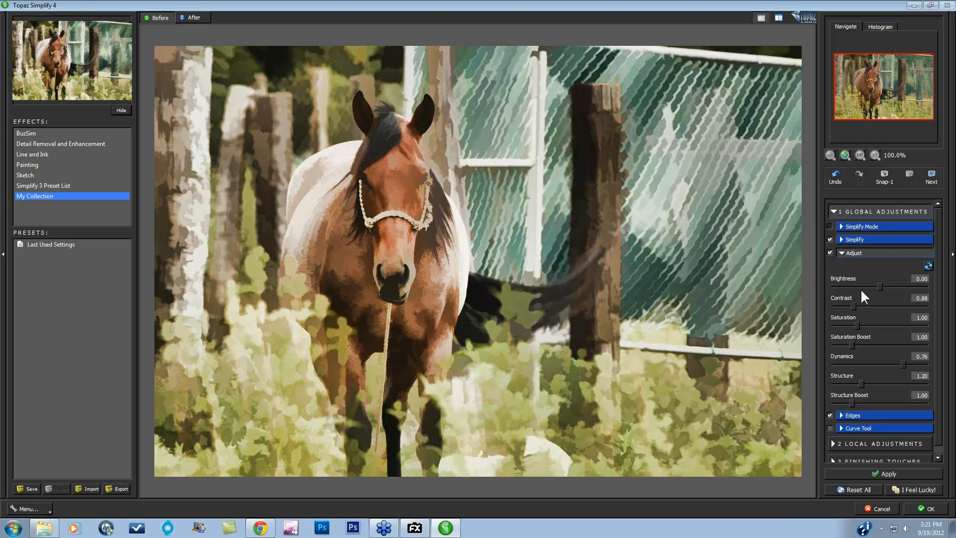
left_click(835, 209)
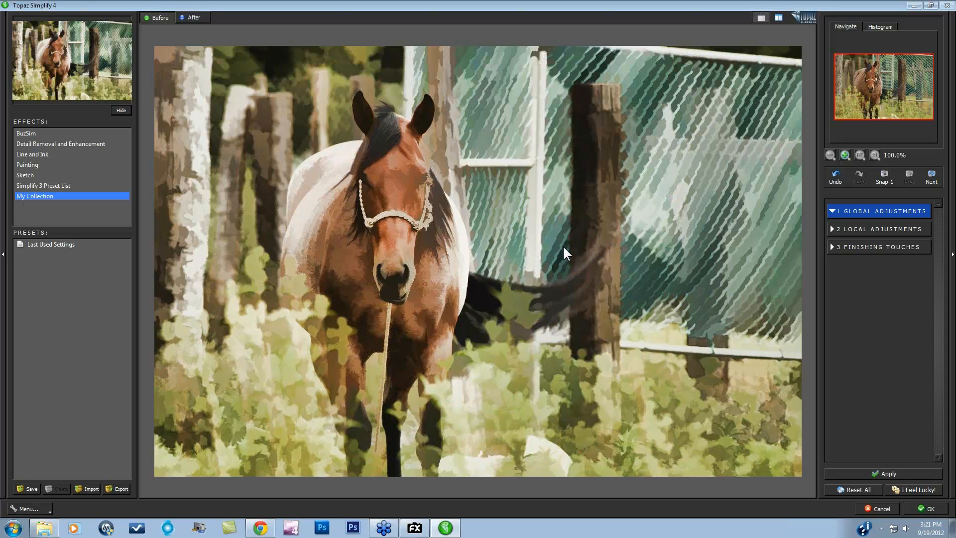
Reset all adjustments, try two randomly generated I Feel Lucky looks, and reset everything again.
left_click(852, 489)
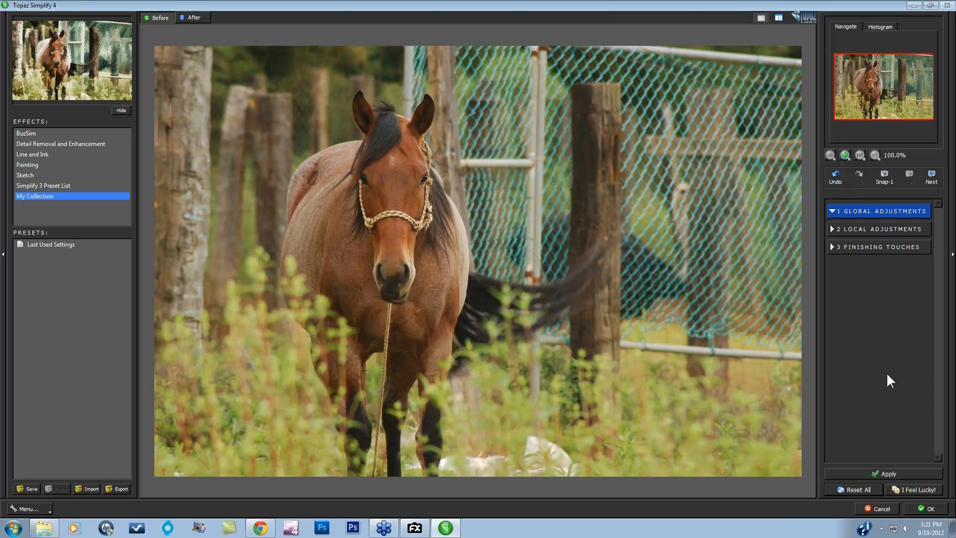
left_click(907, 487)
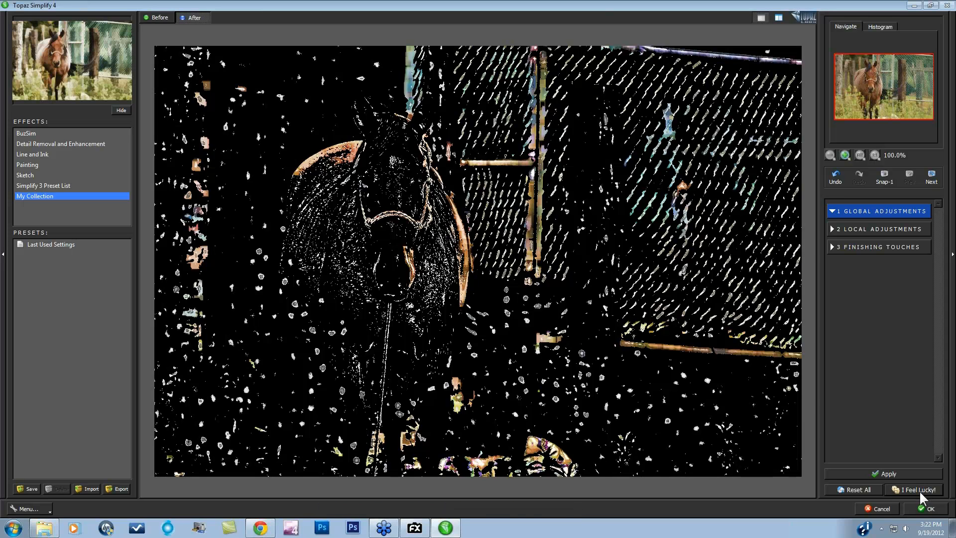
left_click(920, 491)
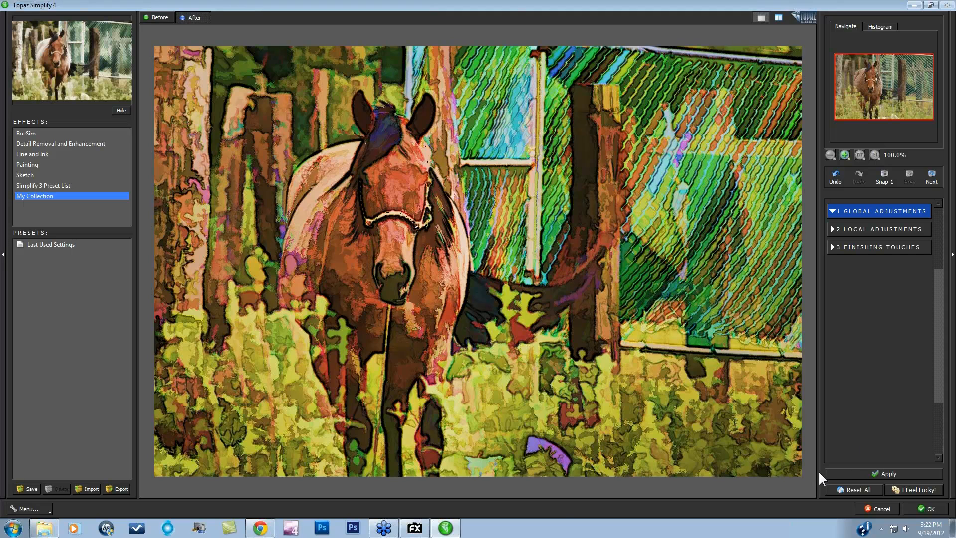
left_click(856, 487)
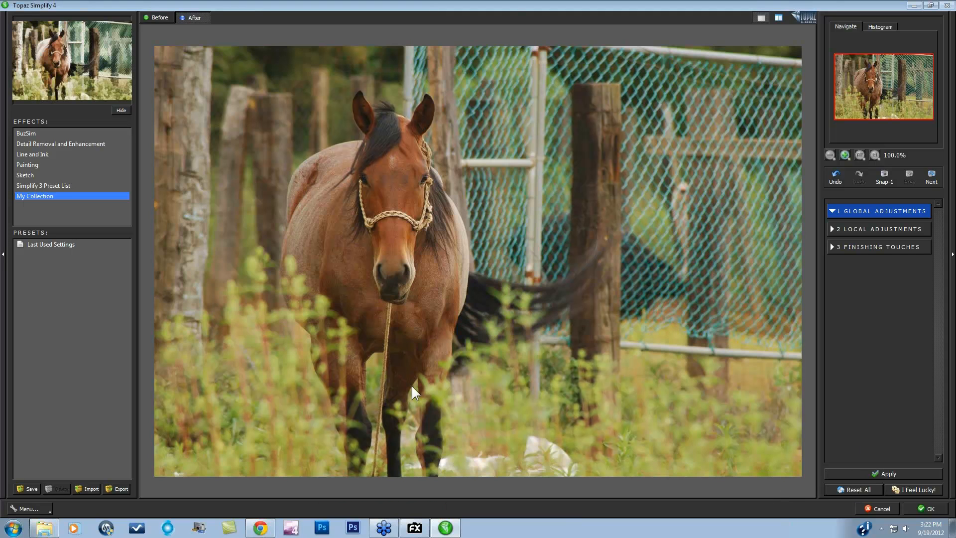
Apply the Oil Painting preset from the Painting collection, check the result view, and apply the preset once more.
left_click(30, 153)
left_click(29, 165)
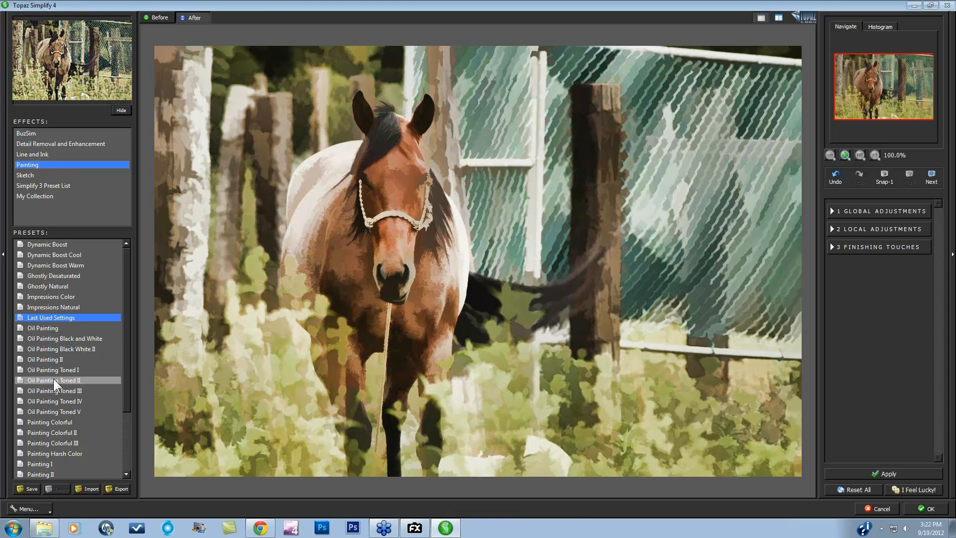
left_click(42, 328)
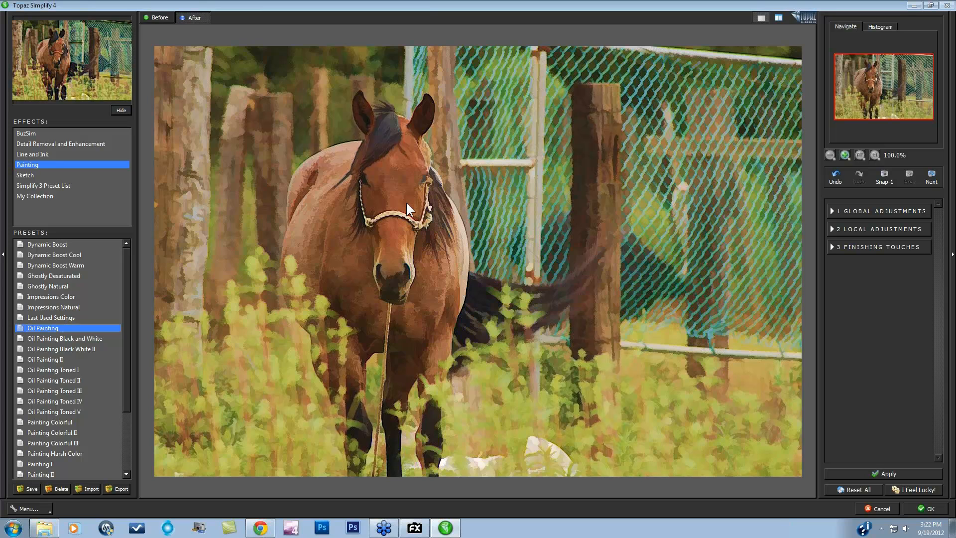
left_click(831, 212)
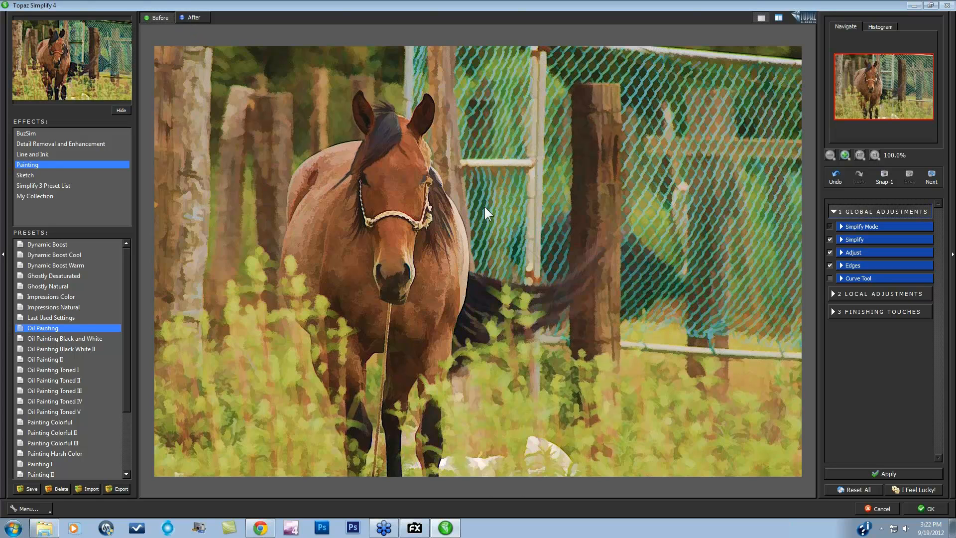
left_click(192, 20)
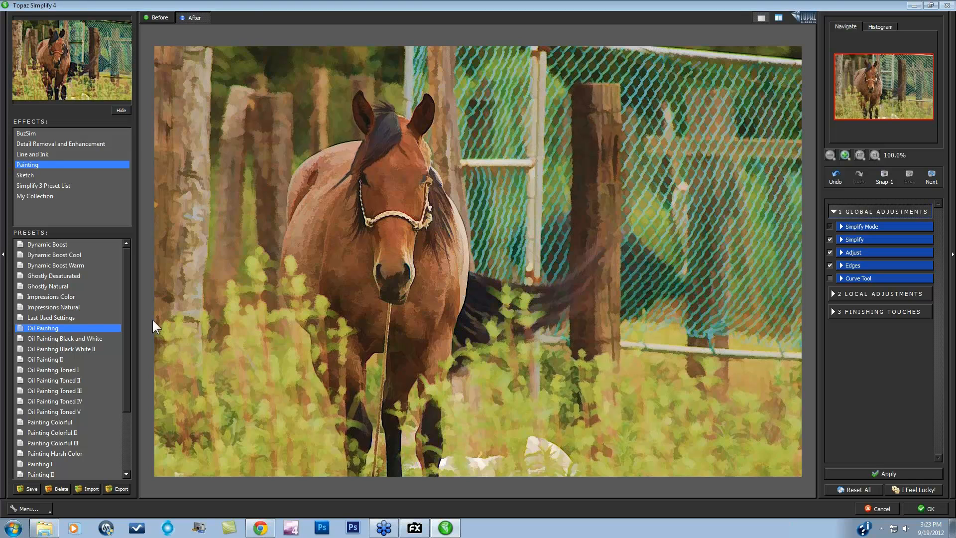
left_click(48, 329)
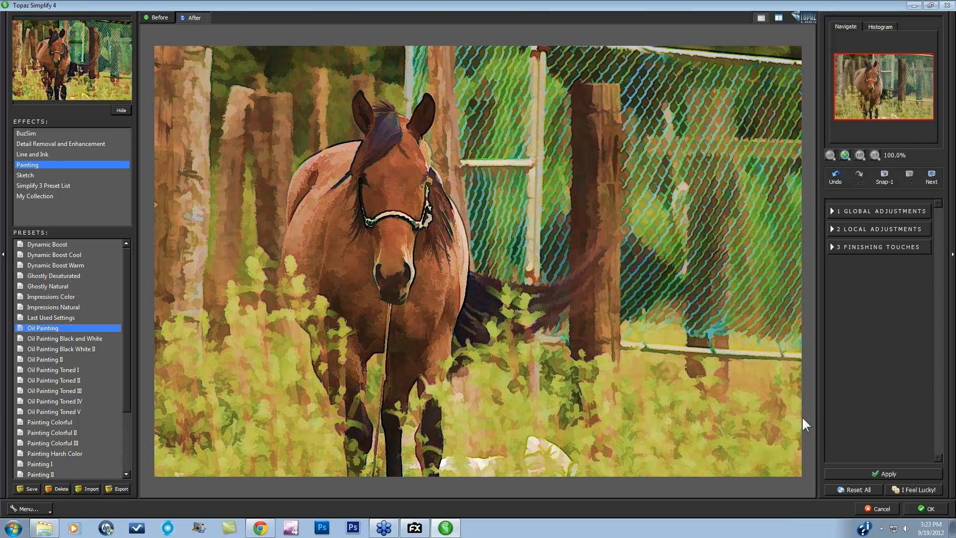
Cancel Simplify without keeping the effect and relaunch Simplify 4 on the copied horse layer from photoFXlab.
left_click(877, 508)
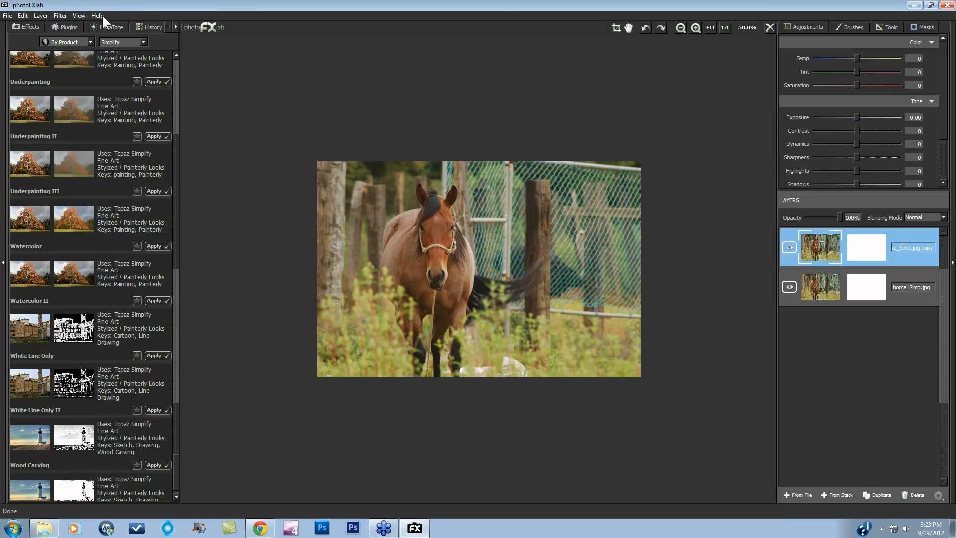
left_click(61, 16)
mouse_move(76, 26)
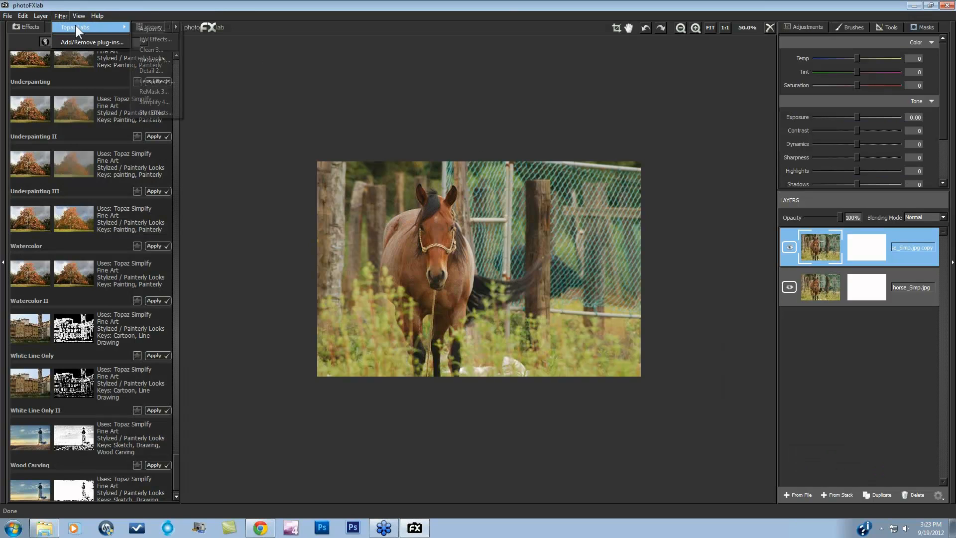
left_click(149, 102)
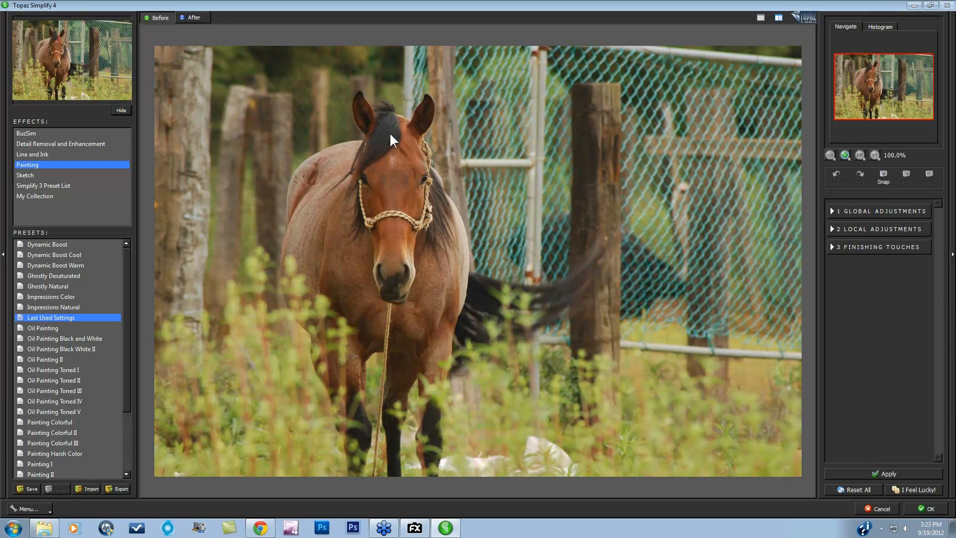
Read the Simplify Mode description and view its mode choices under Global Adjustments.
left_click(832, 211)
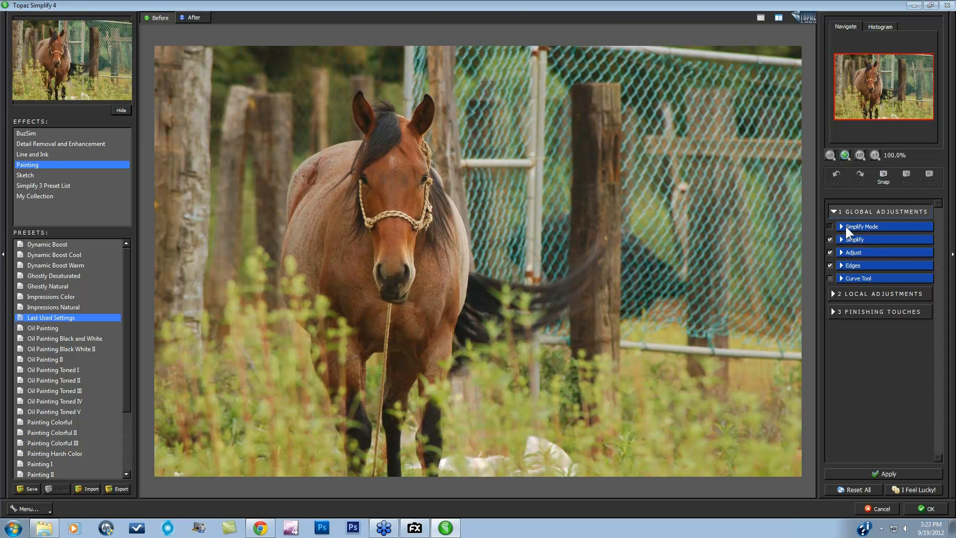
mouse_move(845, 224)
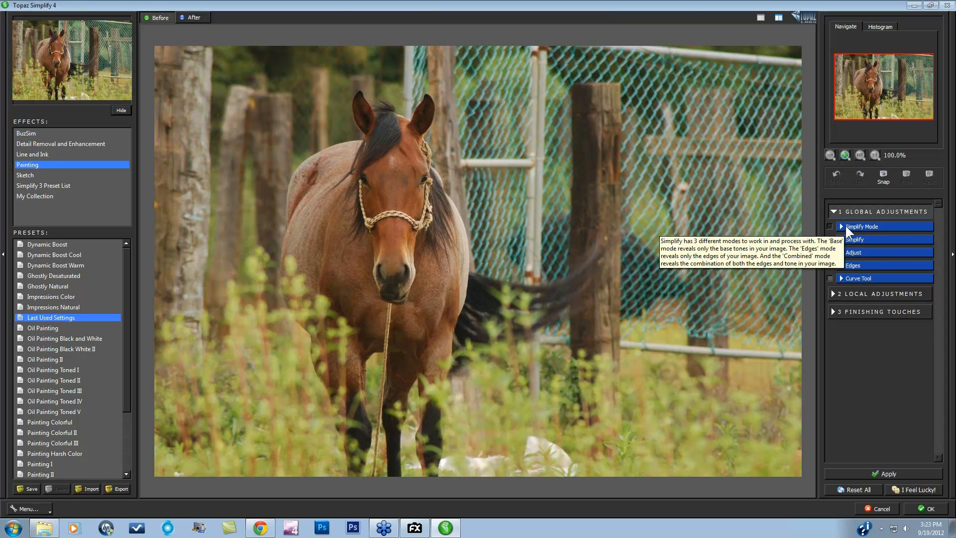
left_click(841, 226)
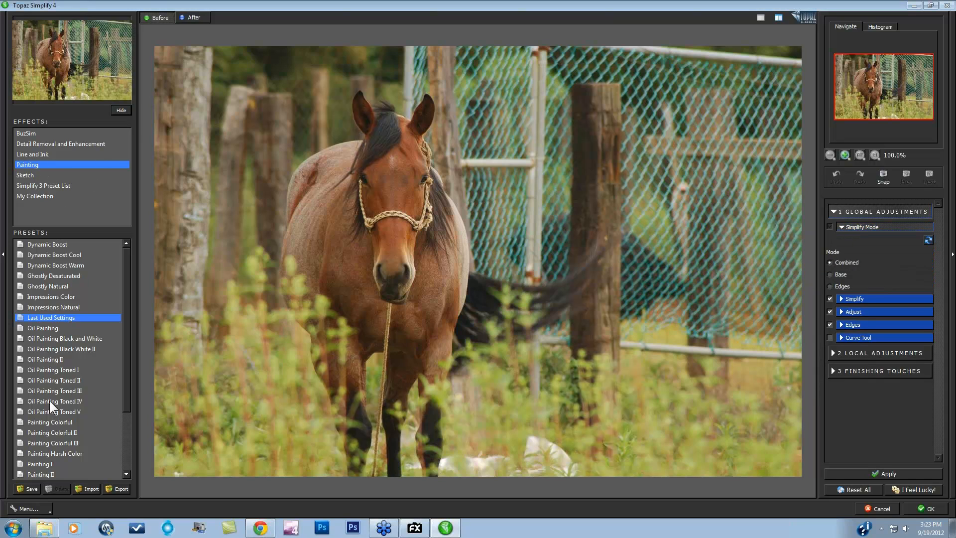
Apply the Cartoon Natural II preset from the Line and Ink collection and show its Simplify Mode options.
left_click(36, 154)
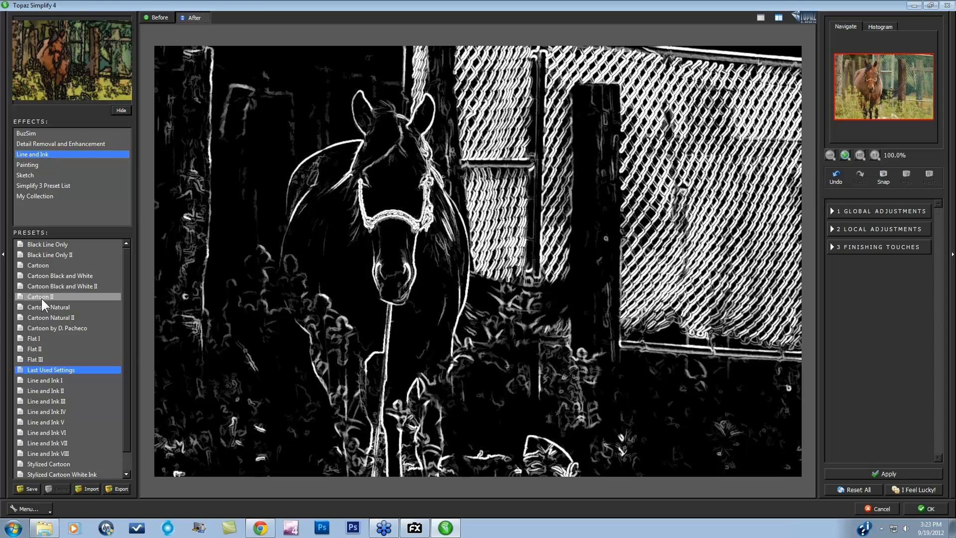
left_click(44, 317)
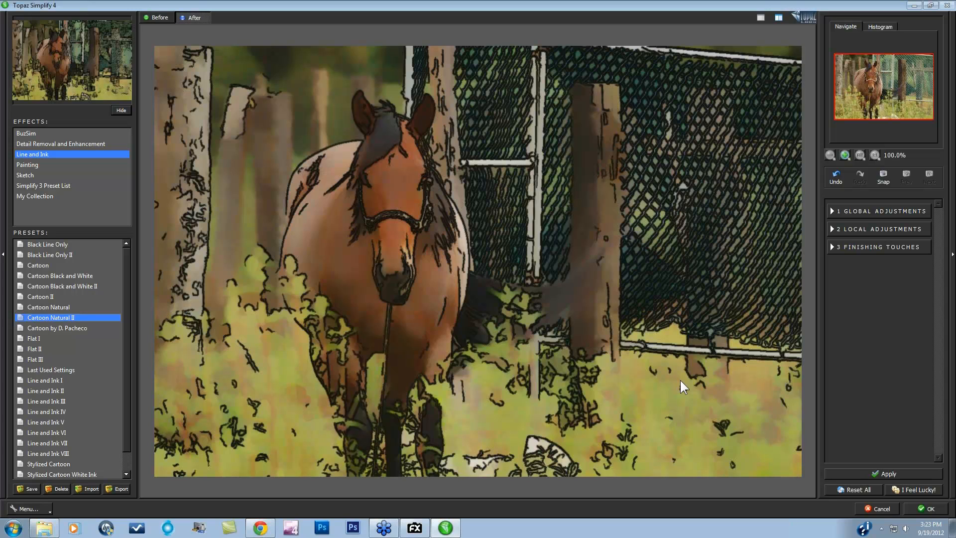
left_click(832, 213)
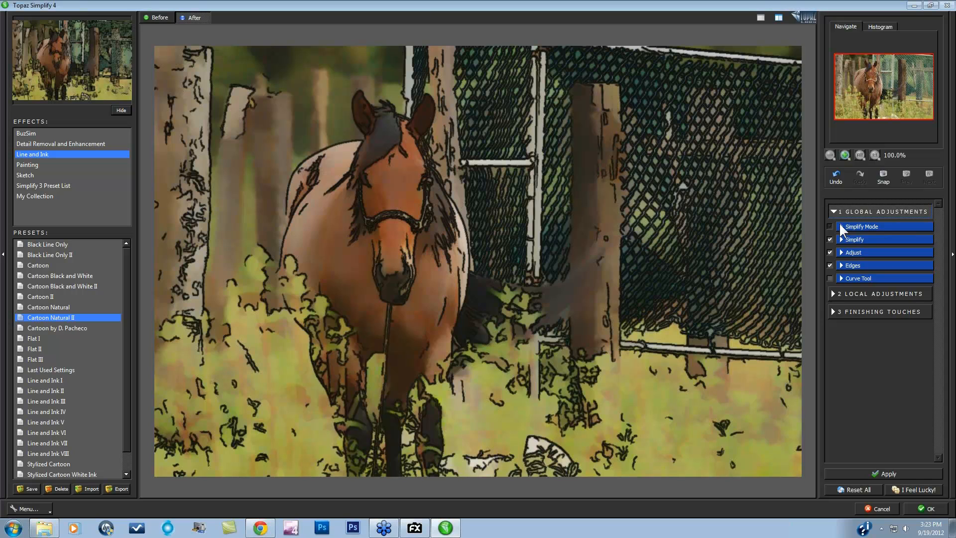
left_click(843, 227)
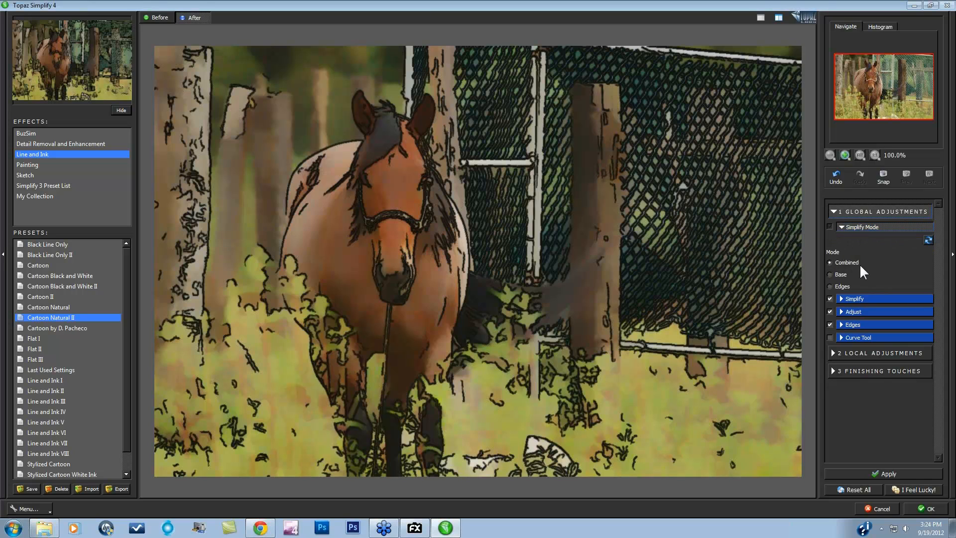
Compare the Base and Edges modes on the cartoon look, and return to Combined mode.
left_click(830, 274)
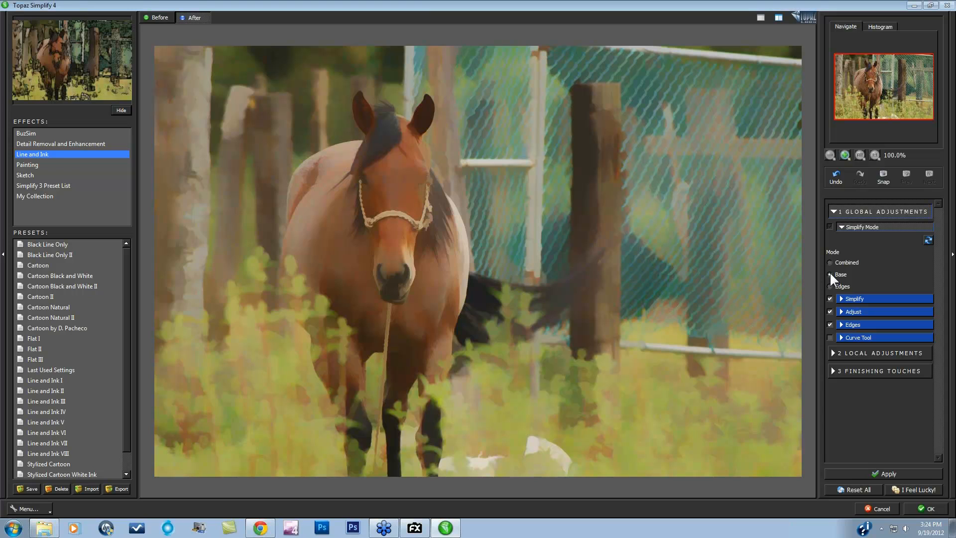
left_click(830, 285)
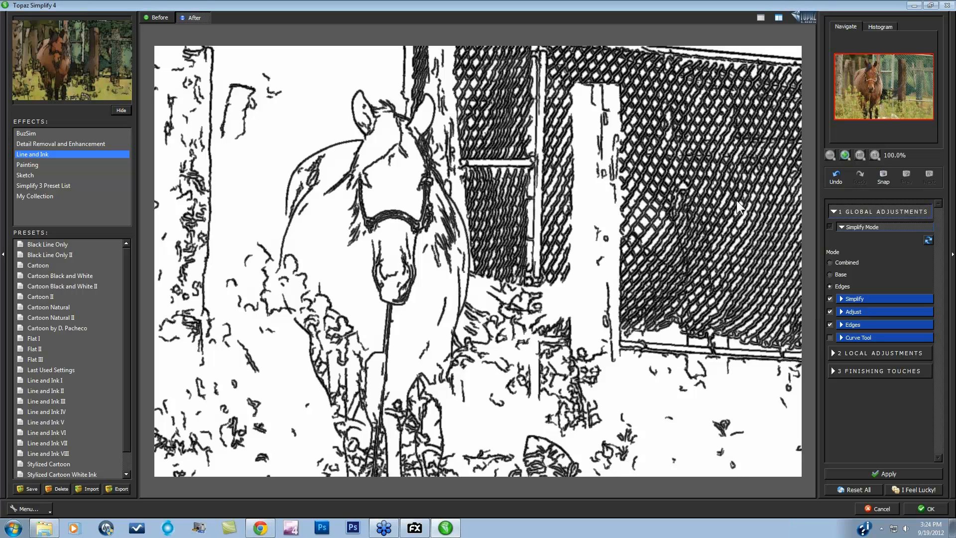
left_click(829, 274)
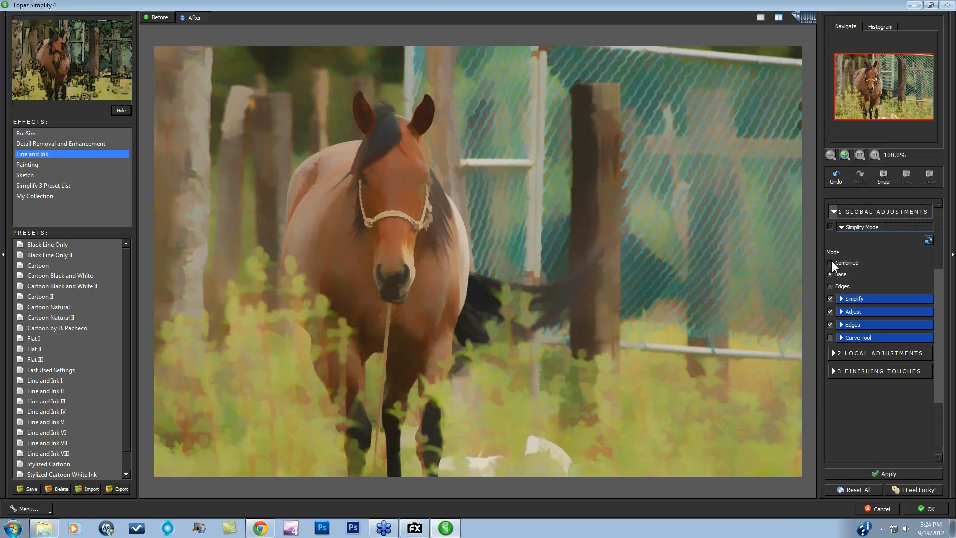
left_click(830, 263)
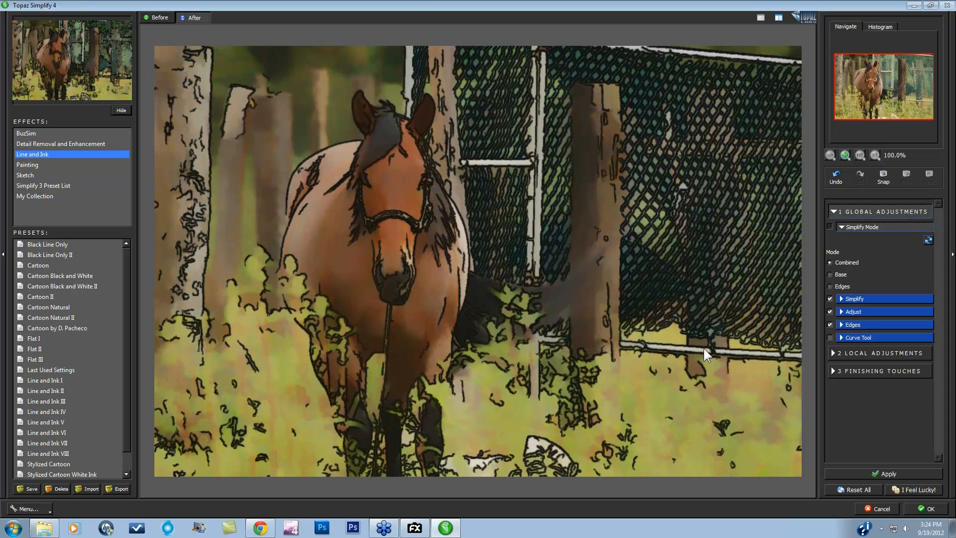
Show the Simplify settings and toggle the Simplify, Adjust and Edges groups off and on to compare their effects.
left_click(842, 297)
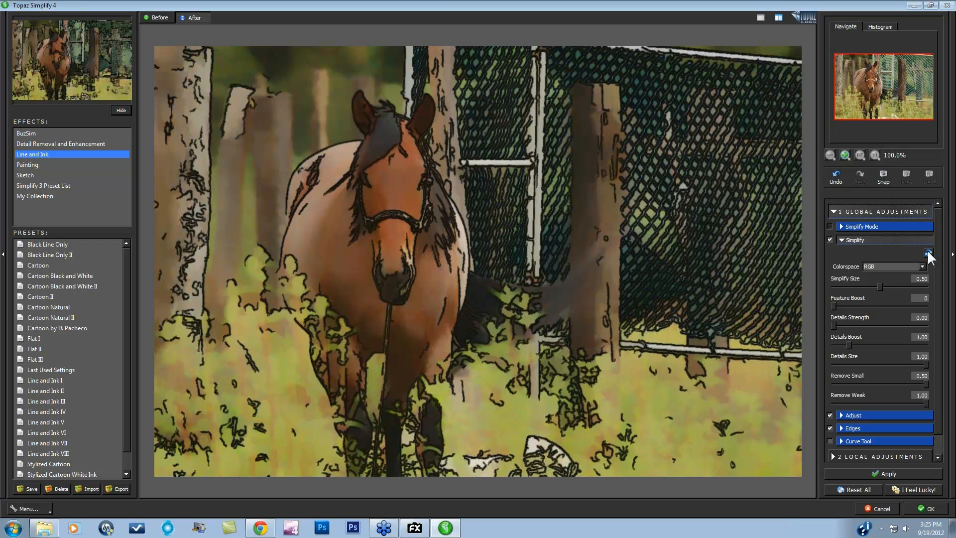
left_click(829, 240)
left_click(830, 416)
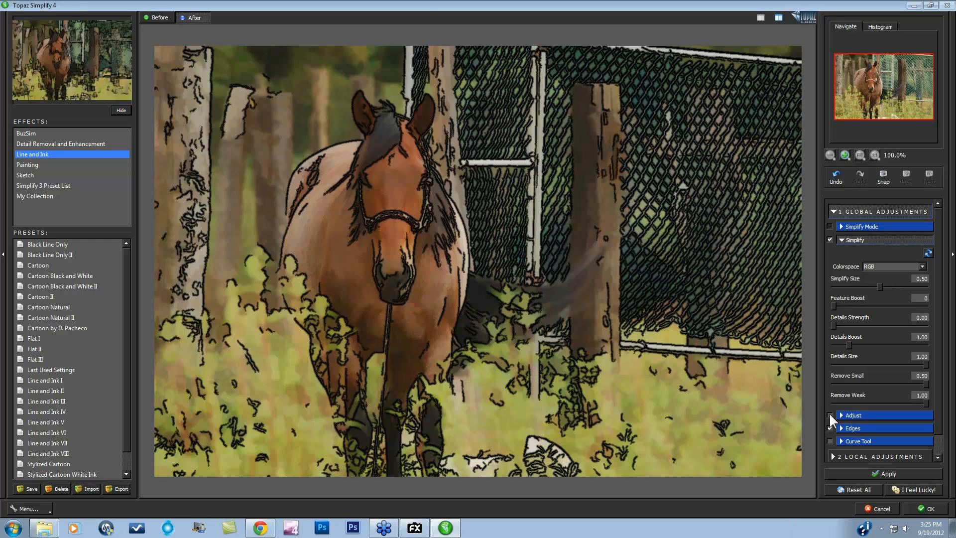
left_click(829, 414)
left_click(830, 427)
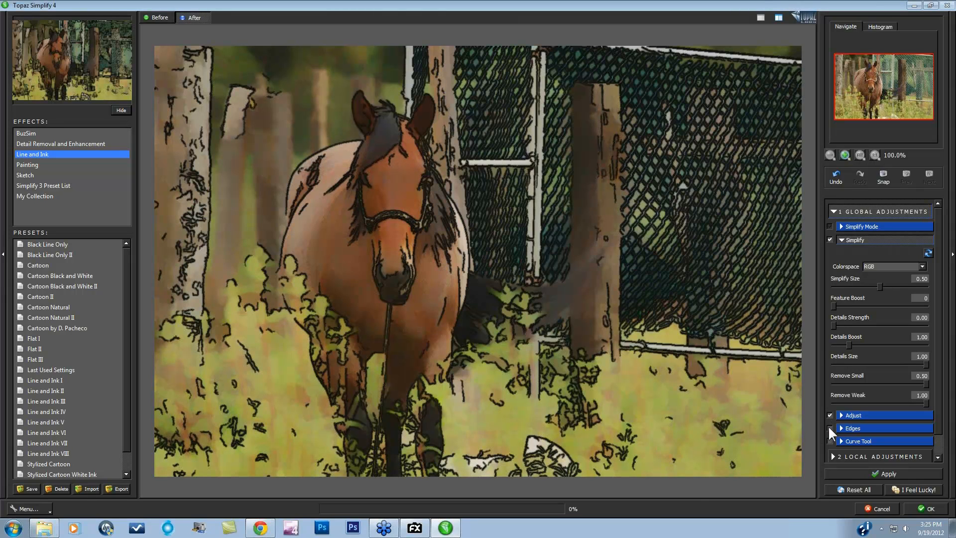
left_click(829, 427)
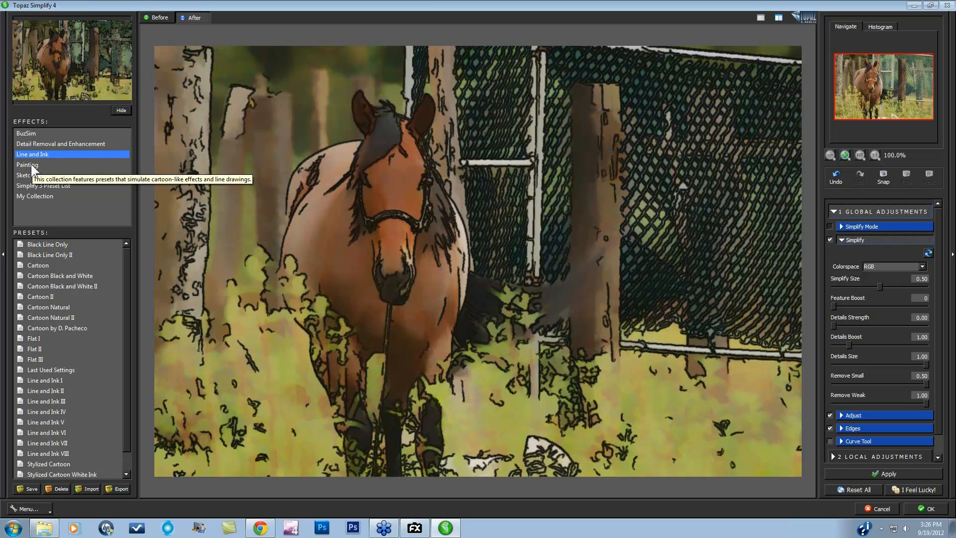
Reset all adjustments, try the YCbCr colorspace for Simplify, and set the colorspace back to RGB.
left_click(855, 490)
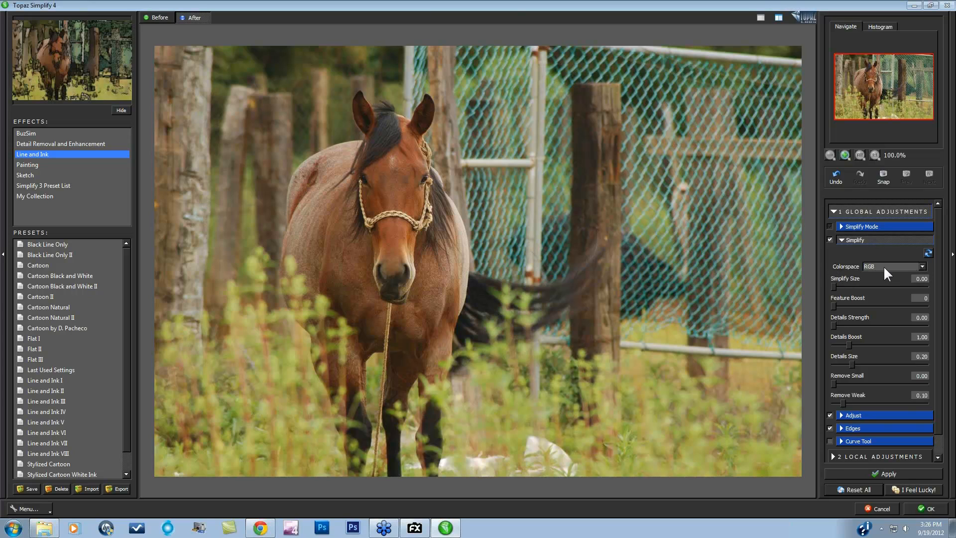
left_click(923, 267)
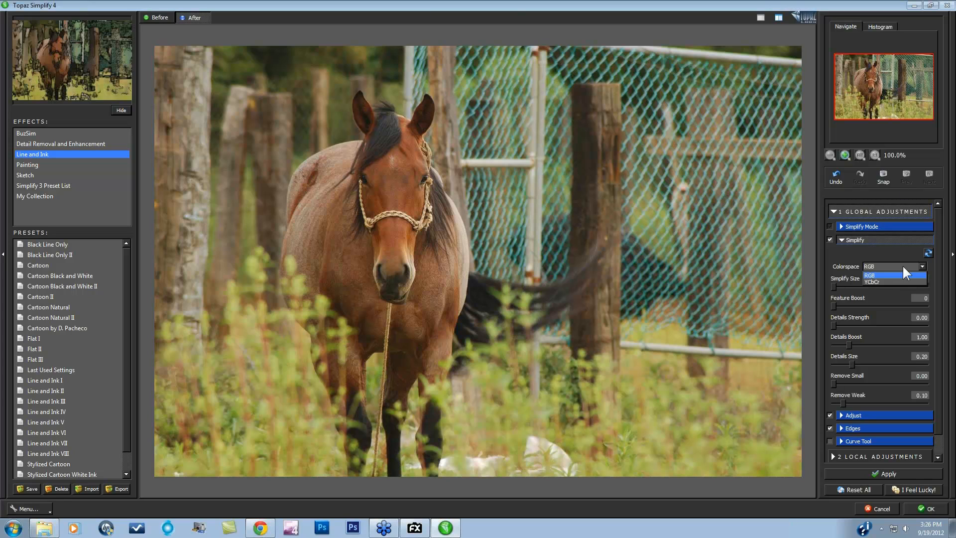
left_click(872, 282)
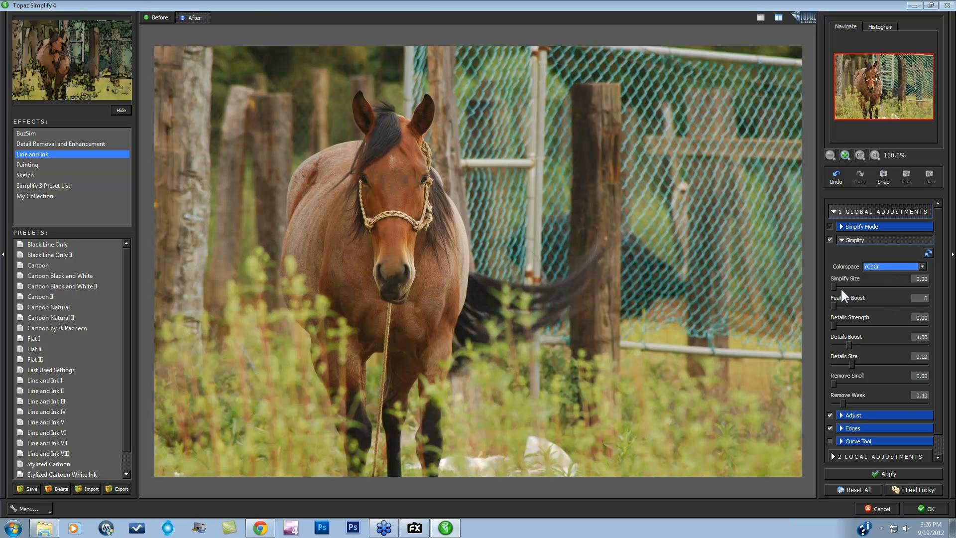
left_click(921, 264)
left_click(890, 272)
Try a Simplify Size of 0.48 on the horse photo, and reduce it to 0.25.
left_click_drag(833, 285, 836, 285)
left_click_drag(840, 284, 905, 285)
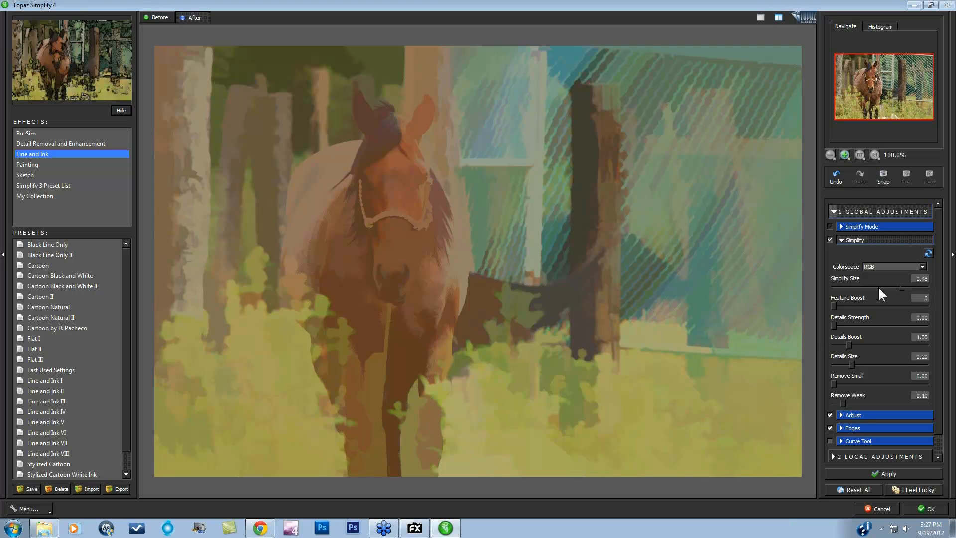
left_click_drag(845, 287, 857, 288)
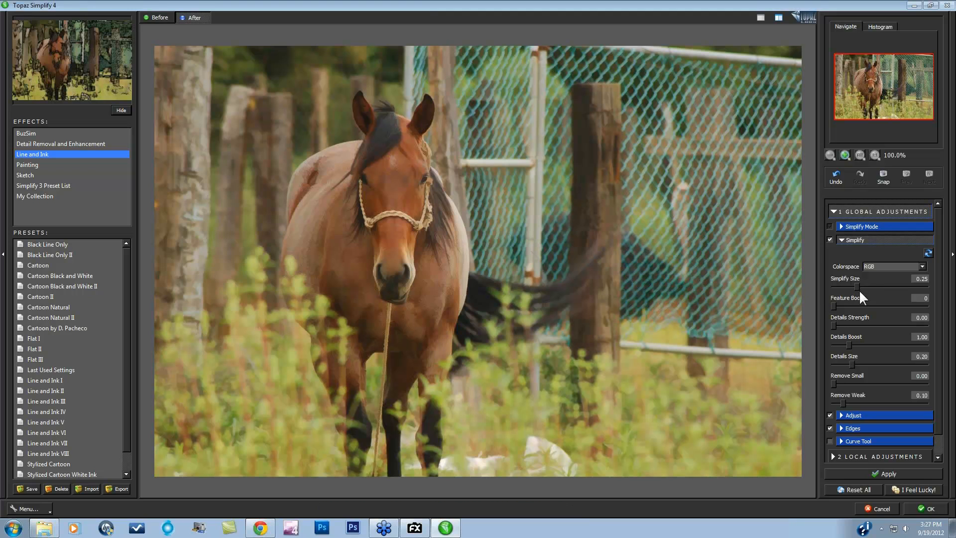
Set the Simplify Size to 0.41 and raise the Feature Boost in stages to 5.
left_click_drag(857, 288, 869, 285)
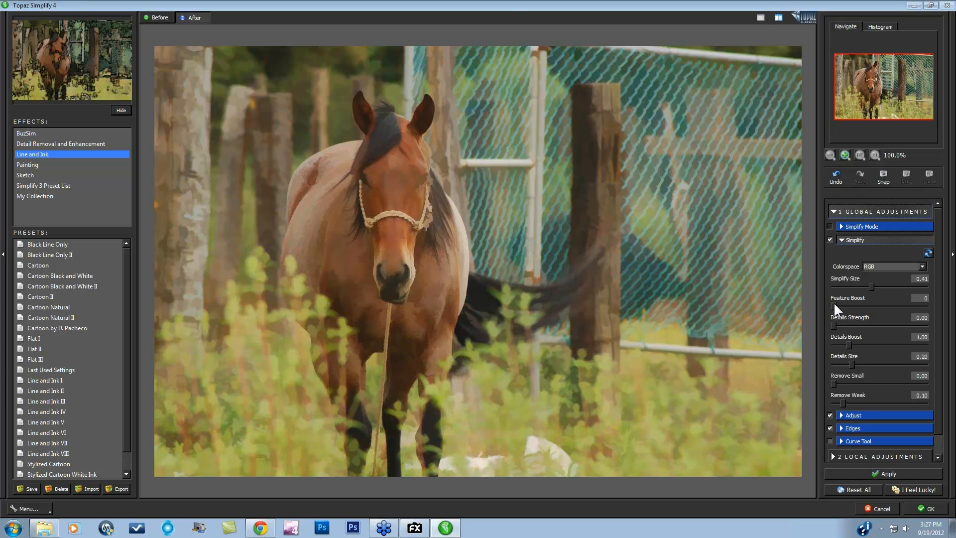
mouse_move(834, 302)
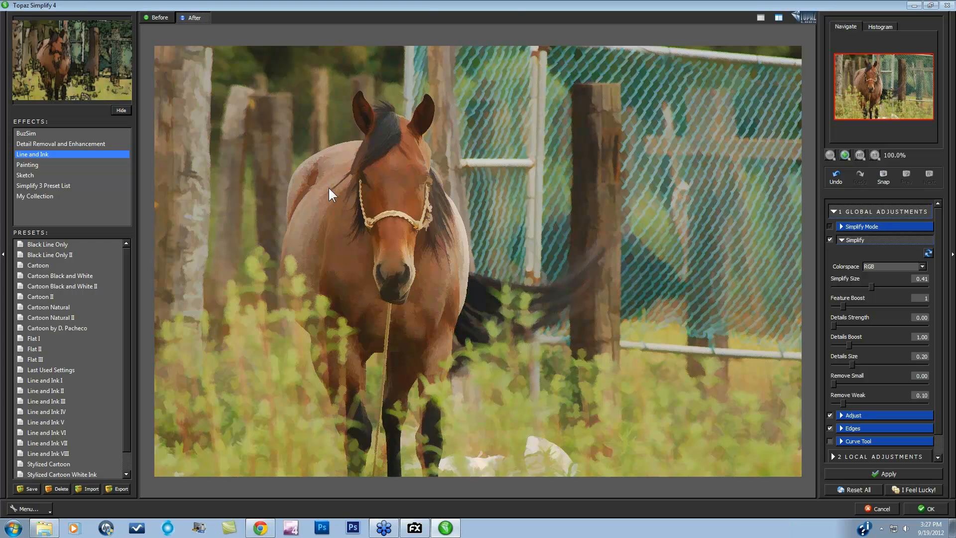
left_click(848, 305)
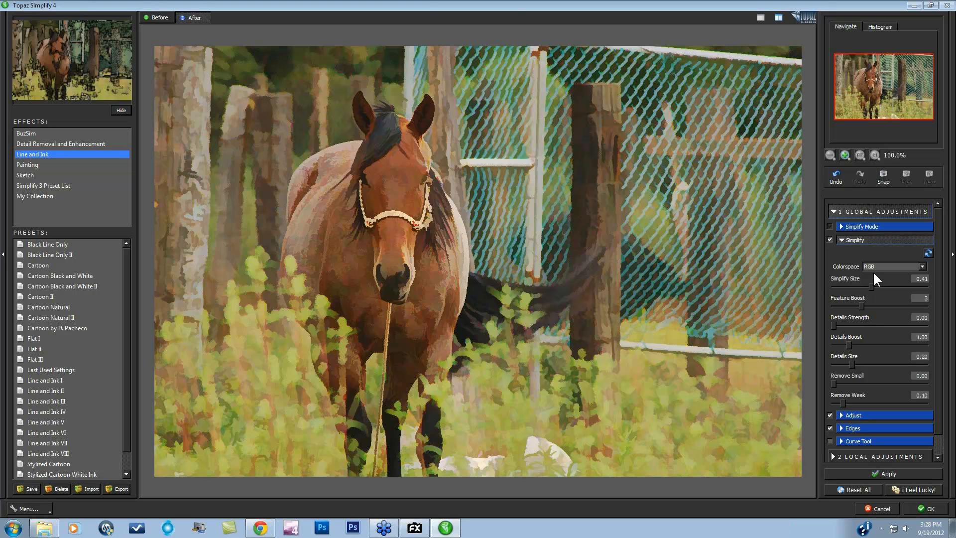
left_click(867, 306)
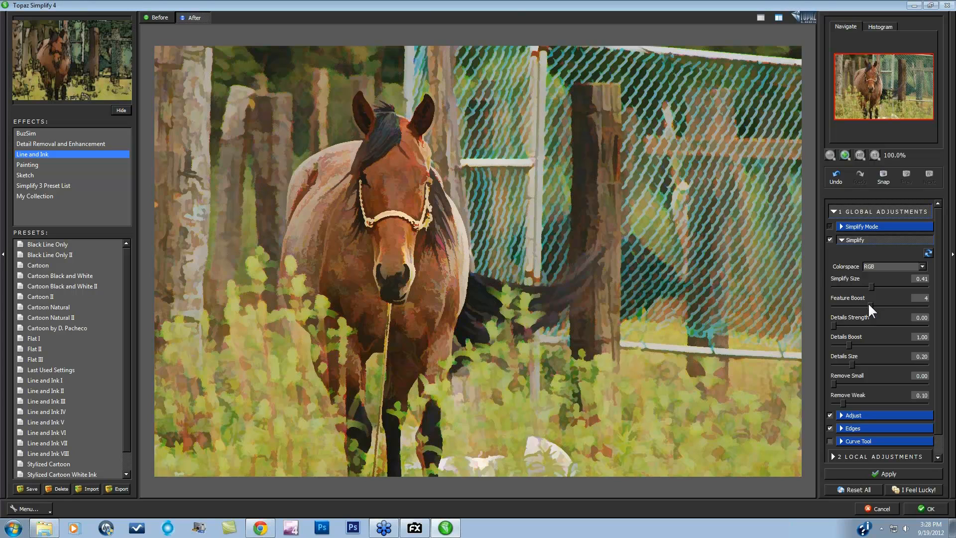
left_click_drag(875, 306, 878, 306)
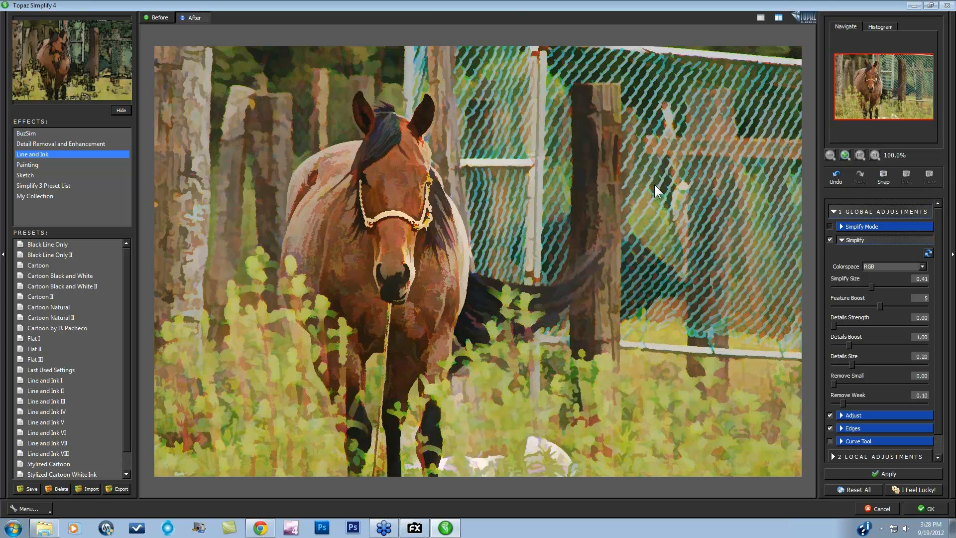
Change the Simplify colorspace to YCbCr and set the Details Strength to 1.65.
left_click(923, 267)
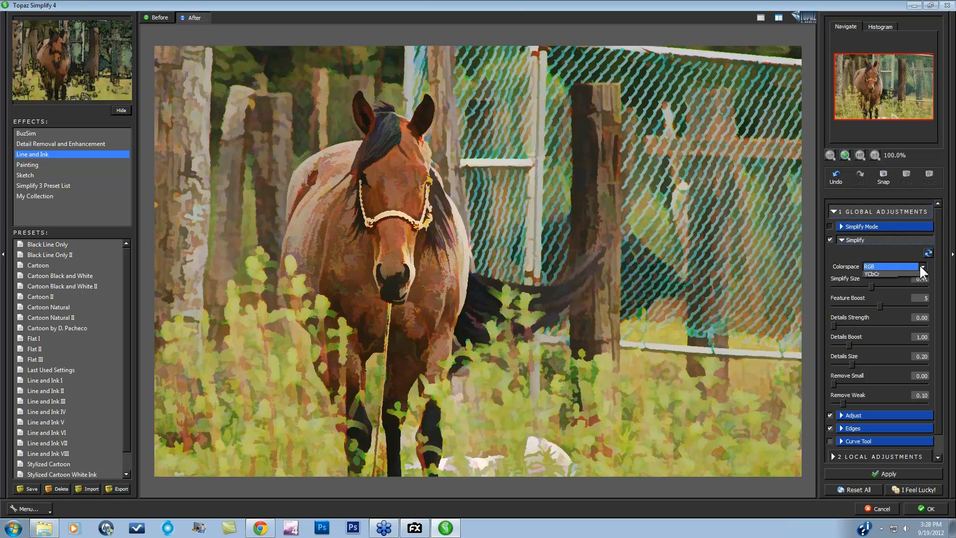
left_click(911, 277)
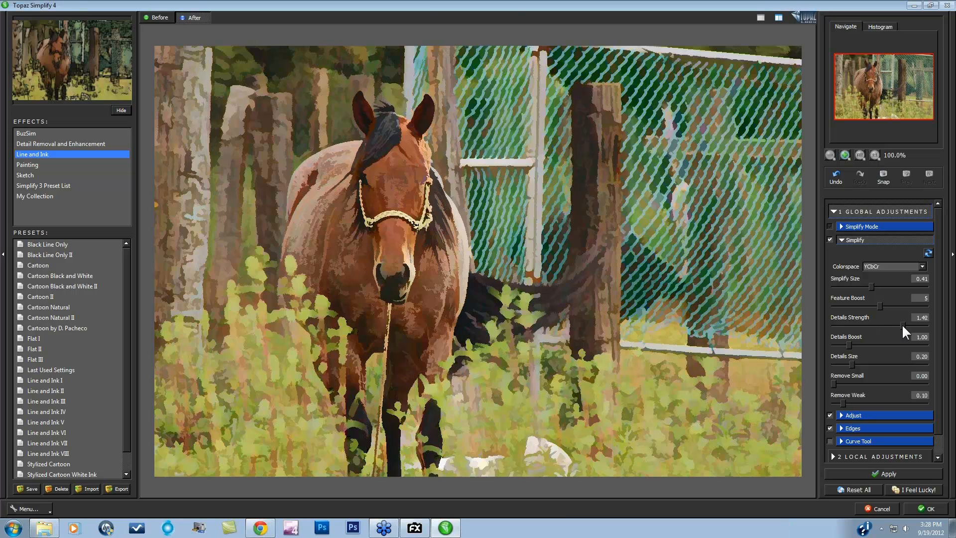
left_click_drag(904, 324, 909, 323)
Try several Details Size values, settle on 0.77, and set Remove Small to 0.19.
left_click_drag(853, 369, 892, 369)
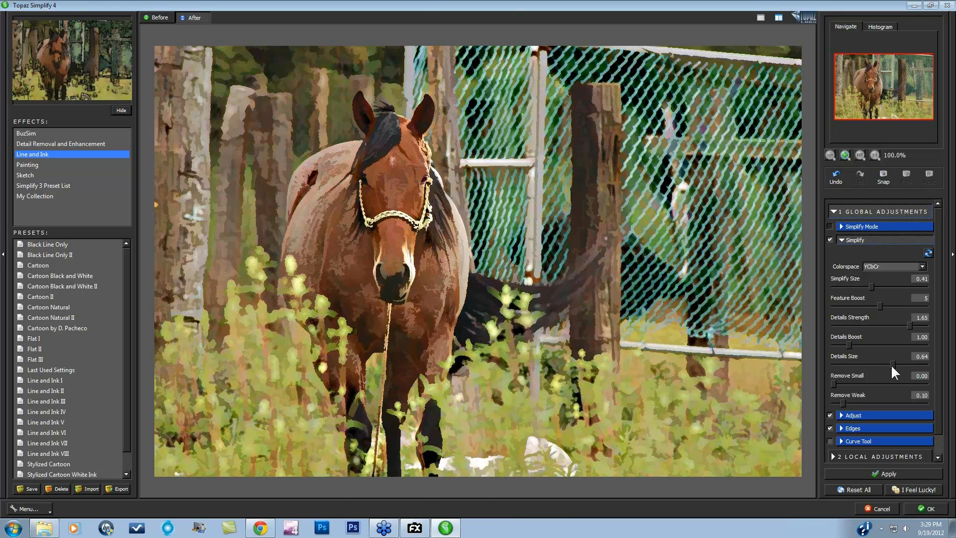
left_click_drag(842, 369, 849, 367)
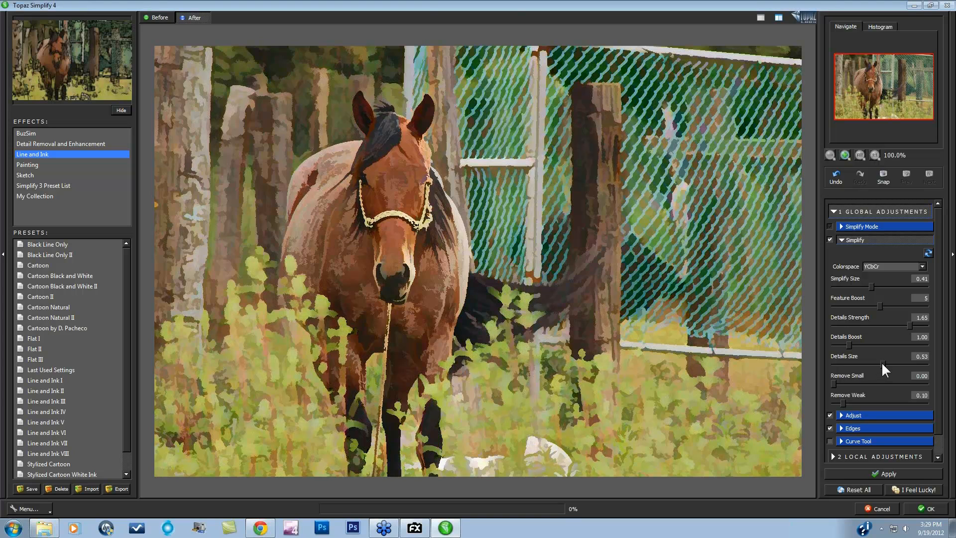
left_click_drag(903, 361, 902, 361)
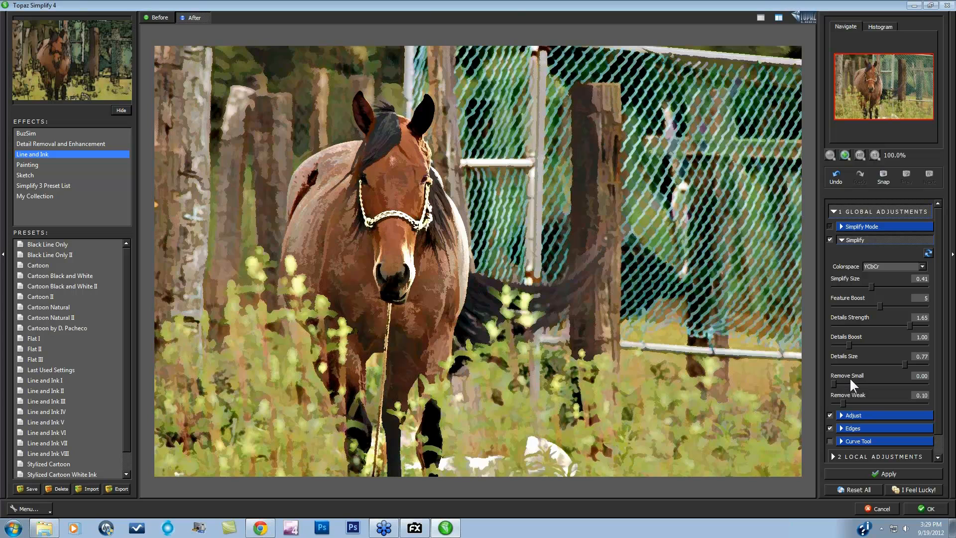
left_click_drag(854, 384, 833, 383)
left_click_drag(860, 385, 869, 385)
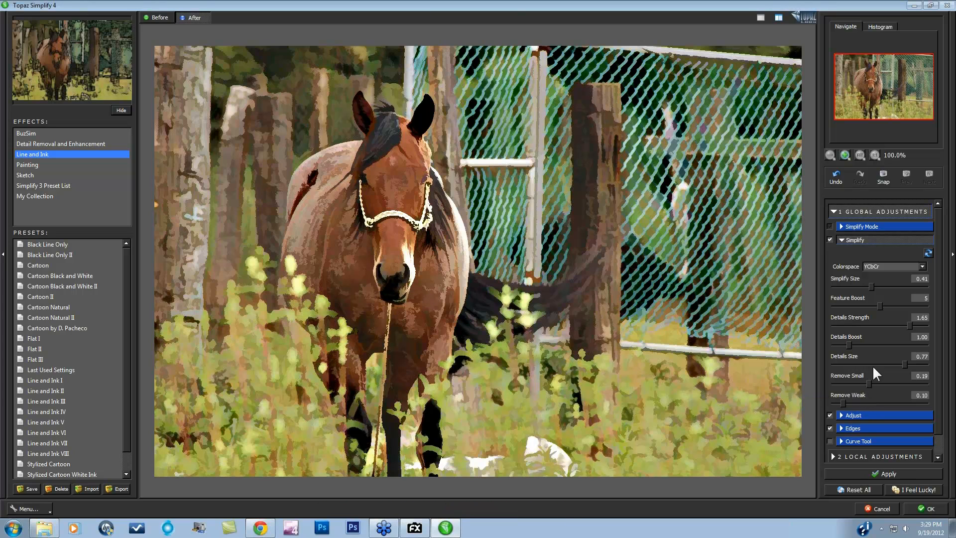
Try a Remove Weak value of 0.23, reduce it to 0.13, and set the Details Boost to 2.01.
left_click(850, 401)
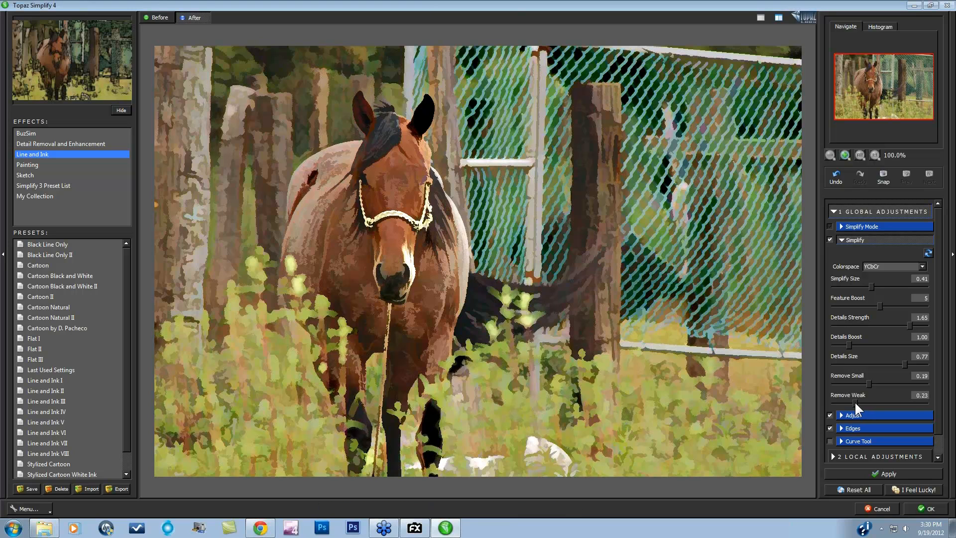
left_click_drag(855, 402, 845, 401)
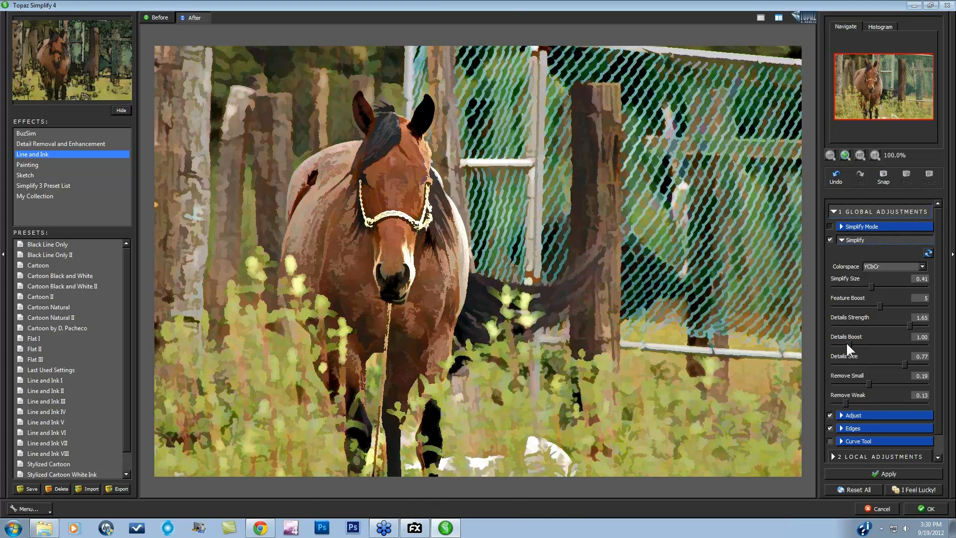
left_click_drag(863, 343, 863, 344)
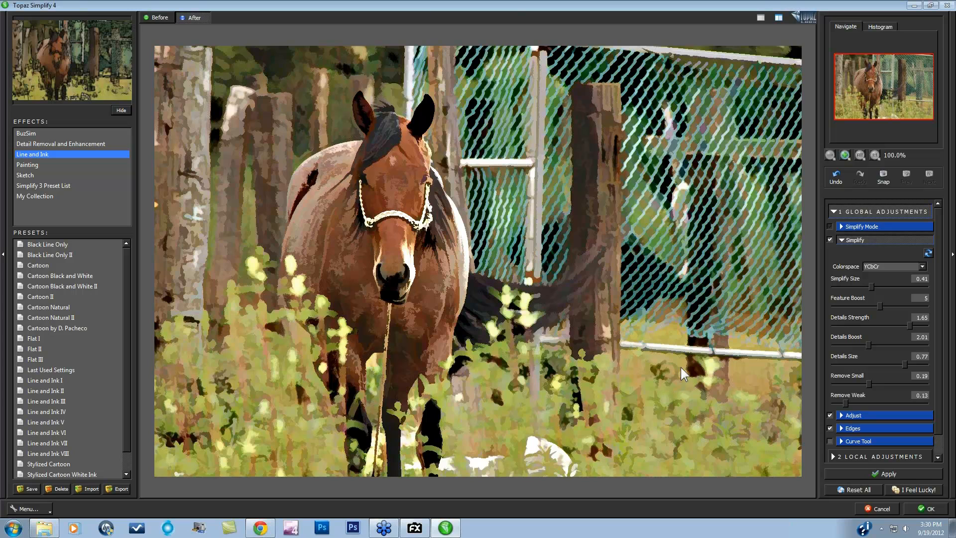
In the Adjust settings, set the Brightness to -0.04 and the Contrast to 0.90 after trying a Contrast of 1.48.
left_click(841, 239)
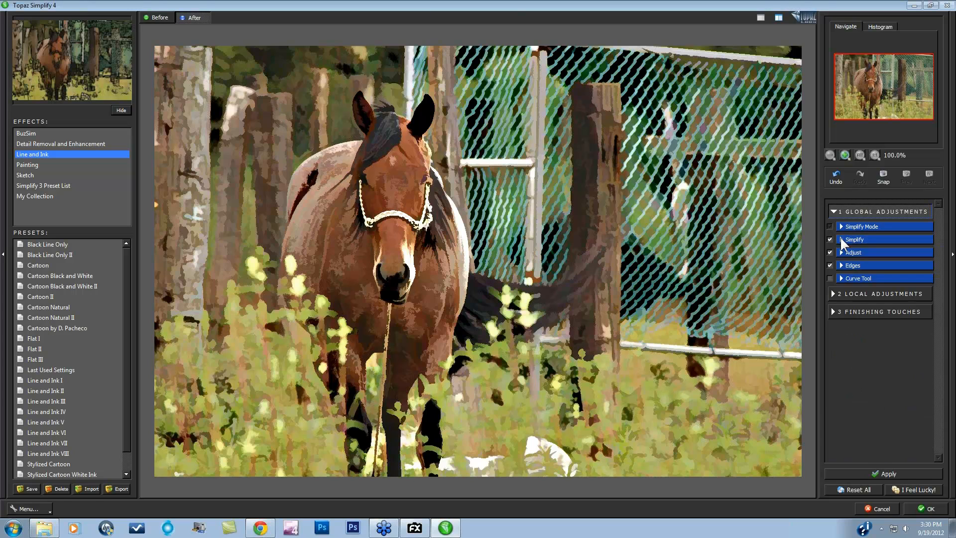
left_click(841, 253)
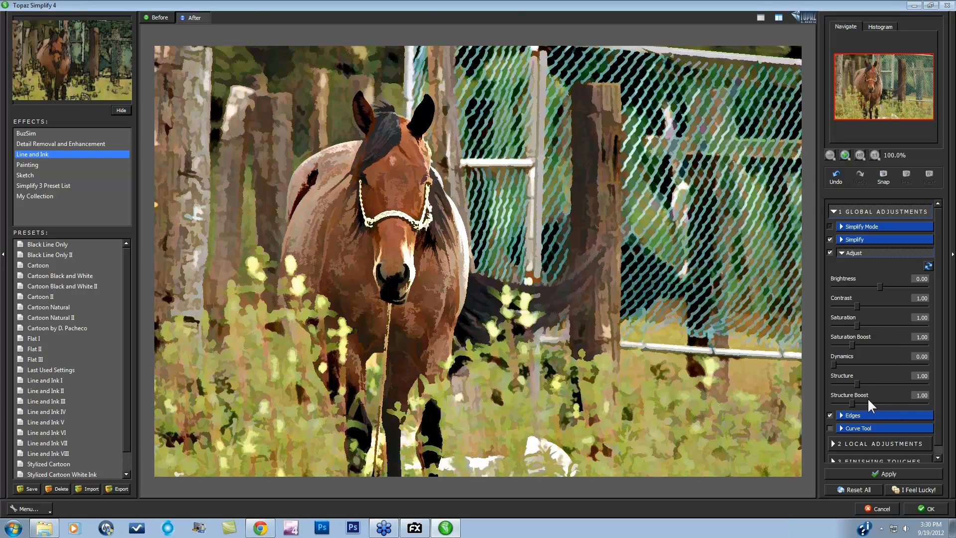
left_click(878, 286)
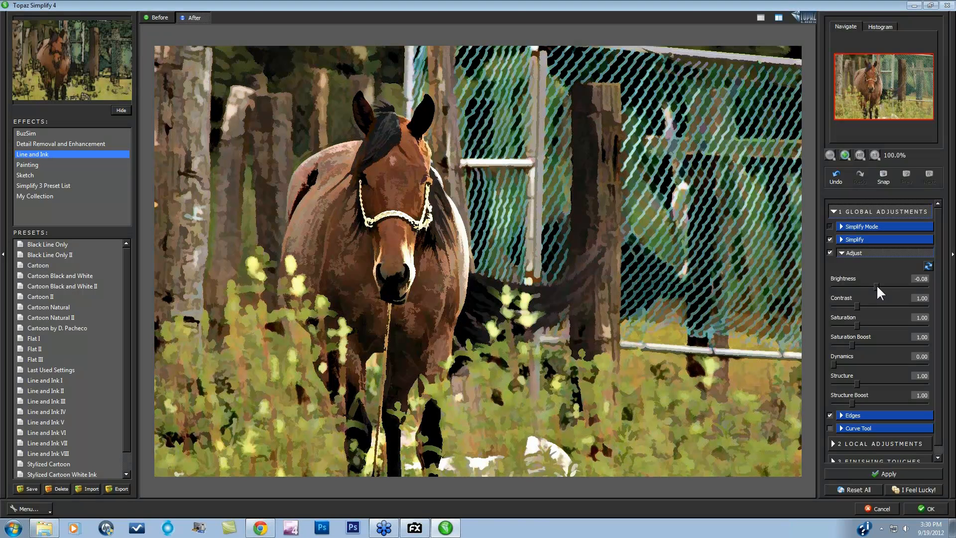
left_click(858, 305)
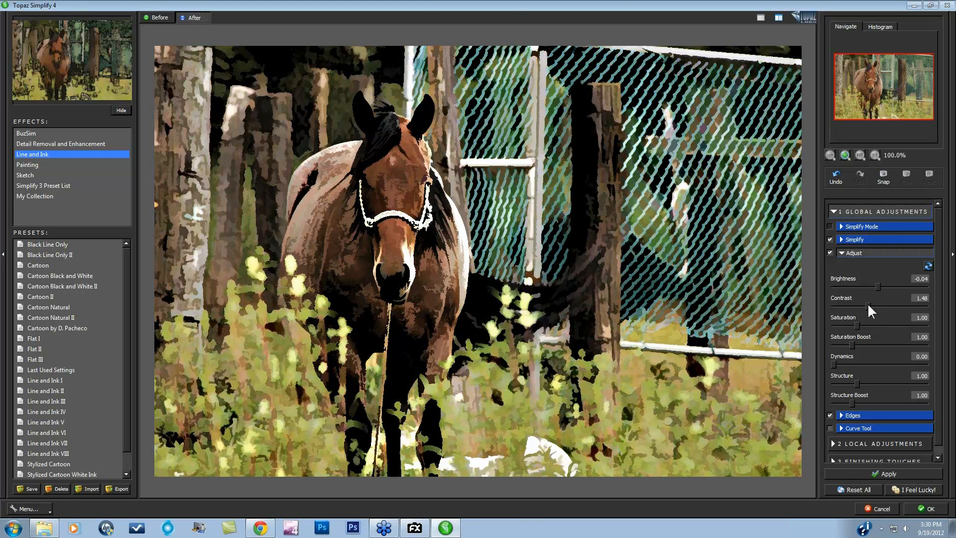
left_click(860, 302)
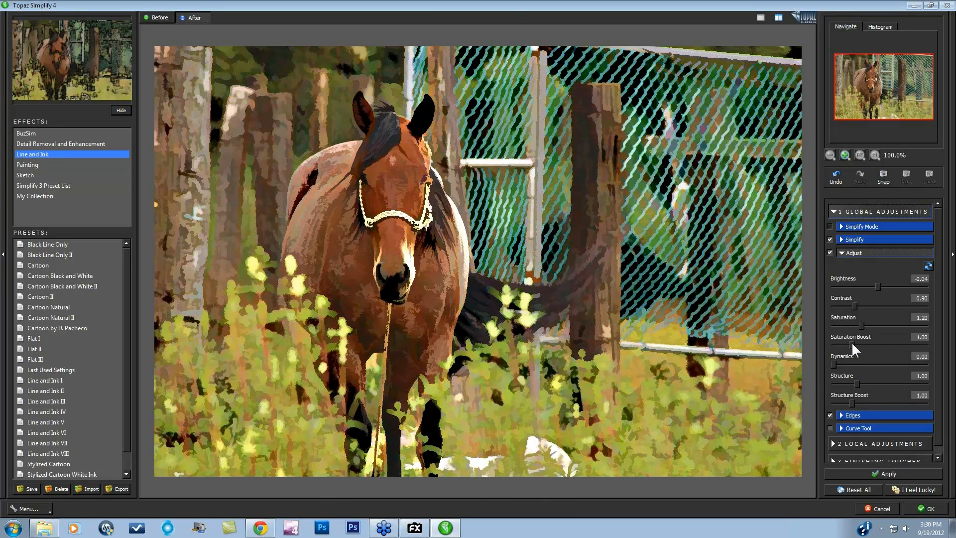
Raise the Saturation Boost to 1.45 and the Saturation to 1.38 in the Adjust settings.
mouse_move(852, 341)
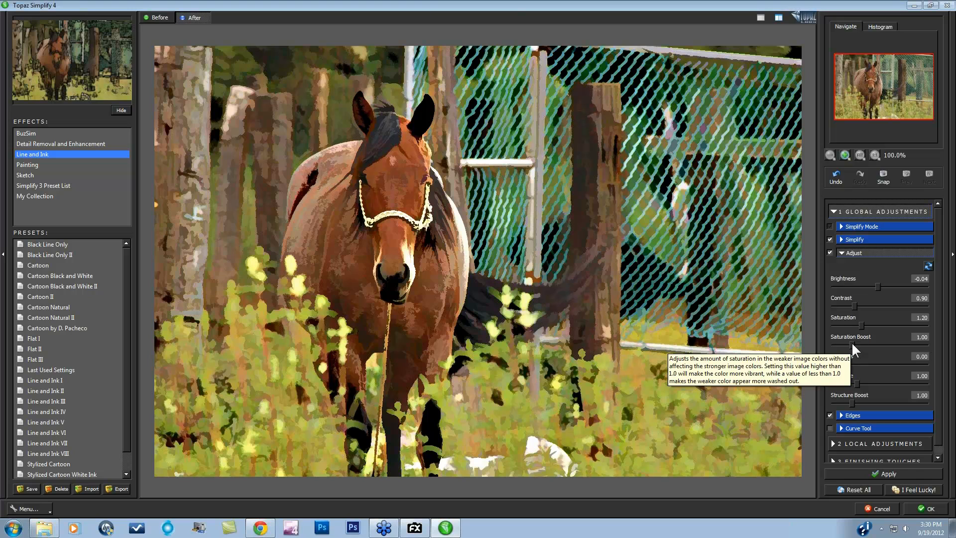
left_click(852, 341)
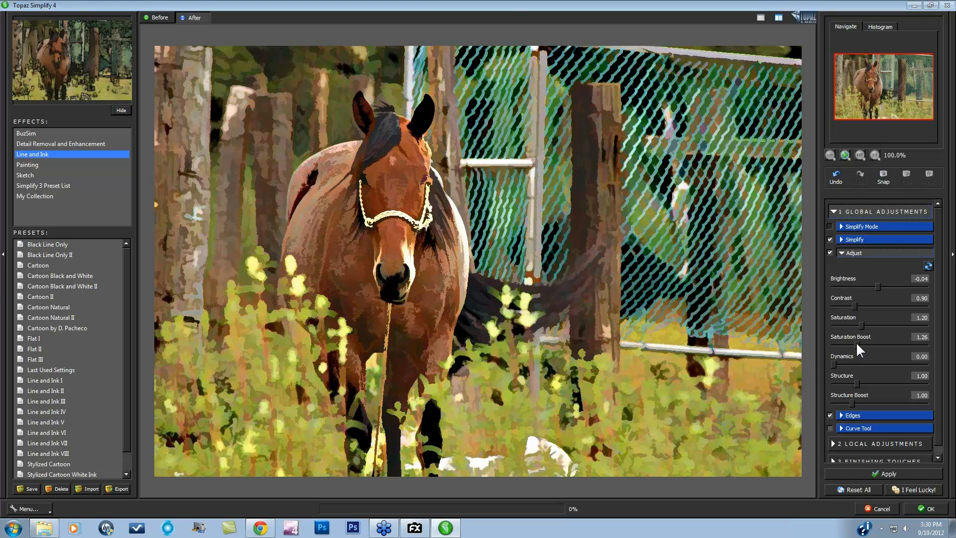
mouse_move(856, 343)
left_click_drag(861, 326, 861, 343)
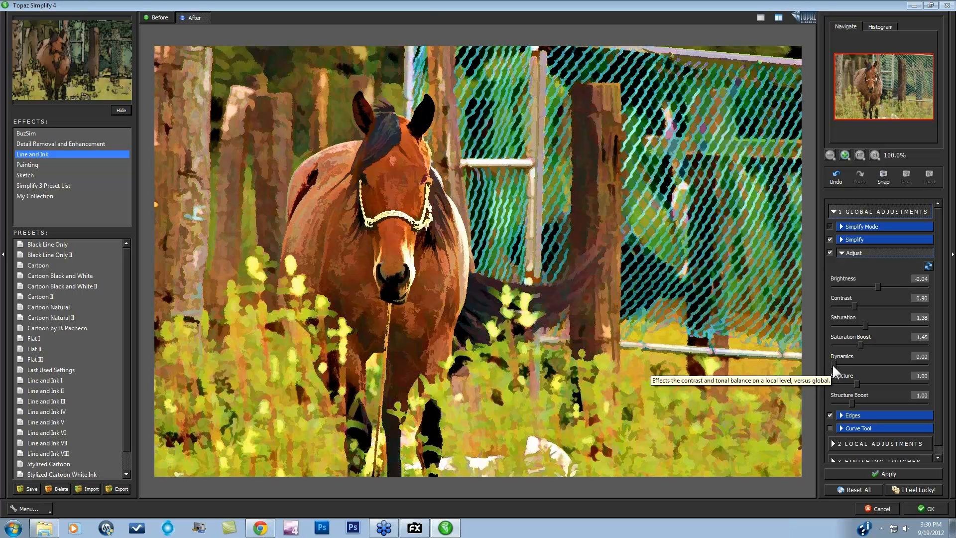
Reduce the Details Strength in the Simplify settings, and return to the Adjust settings.
left_click(840, 238)
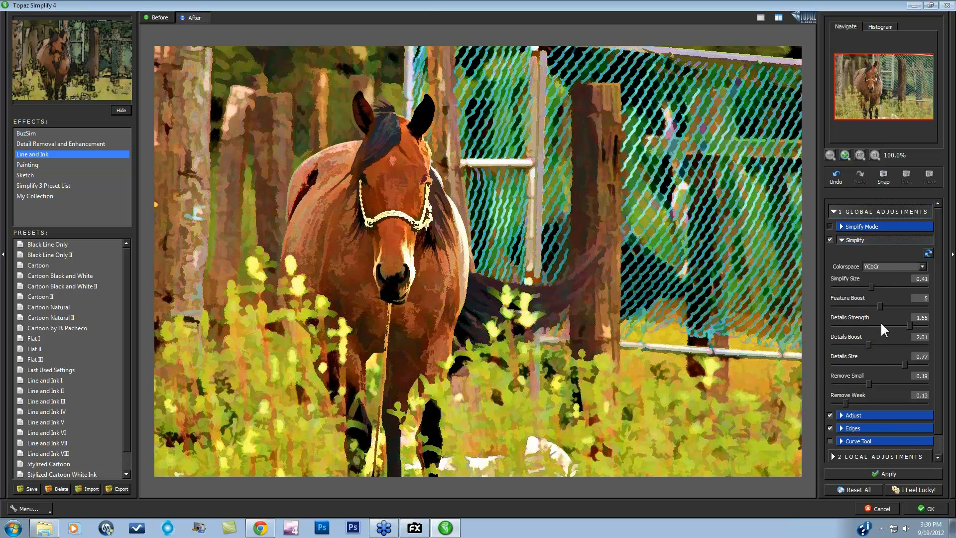
left_click(846, 323)
left_click(840, 415)
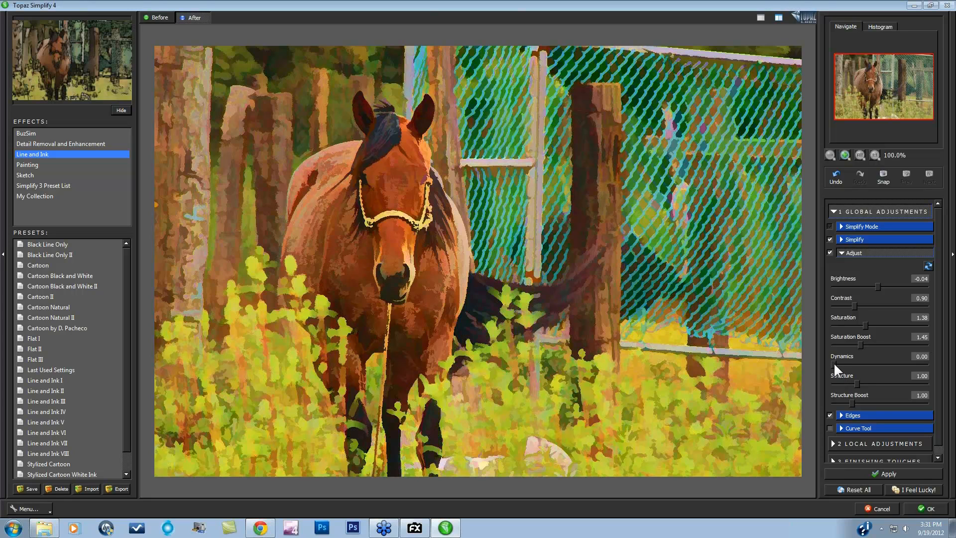
Increase the Dynamics to 0.57 and lower the Brightness to -0.16 in the Adjust settings.
left_click_drag(840, 363, 860, 360)
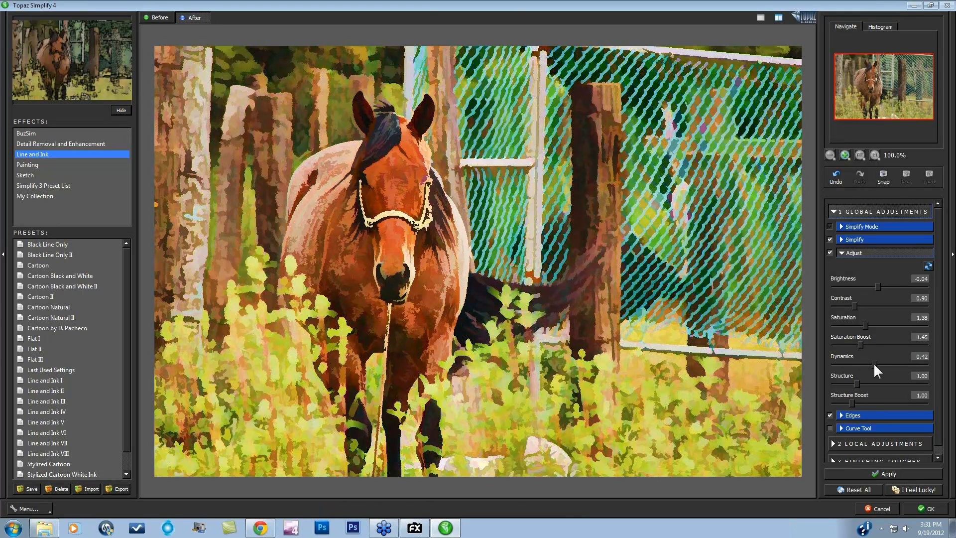
left_click_drag(874, 362, 883, 363)
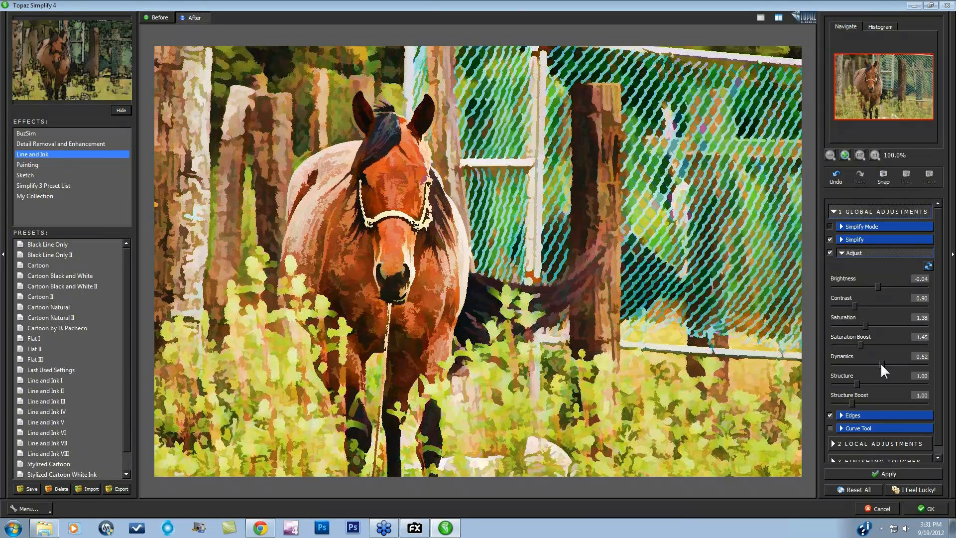
left_click_drag(884, 362, 886, 361)
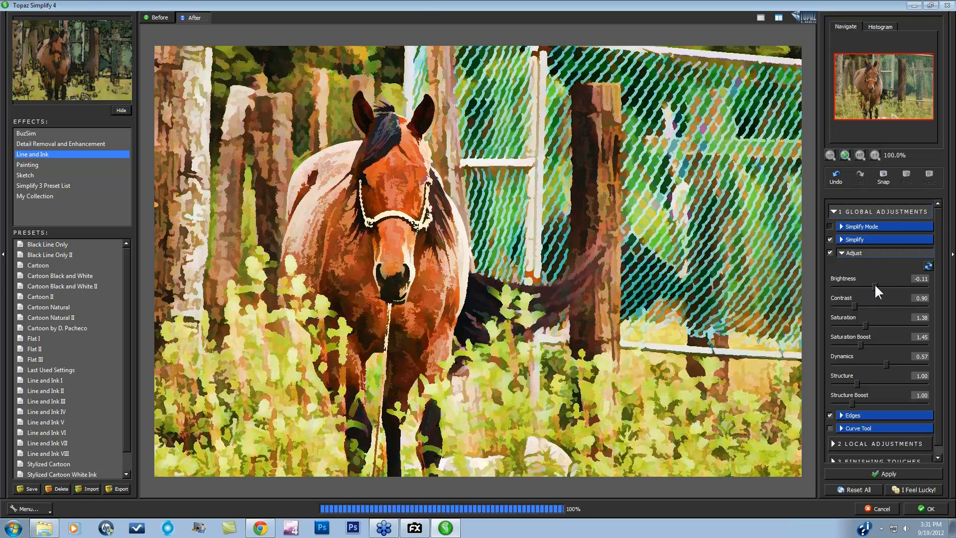
left_click_drag(875, 282, 872, 282)
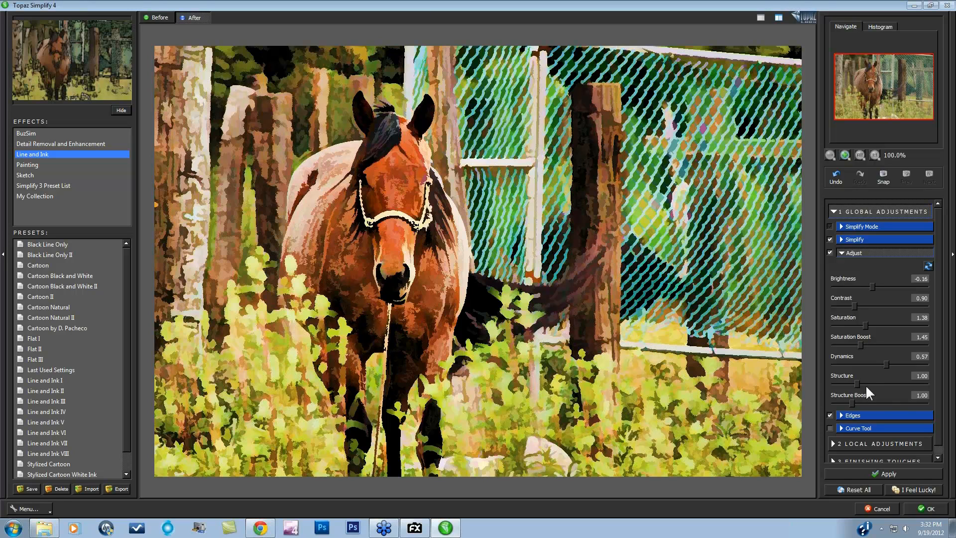
Set the Structure to 1.35 and the Structure Boost to 1.28.
left_click_drag(857, 381, 865, 382)
left_click_drag(858, 402, 859, 401)
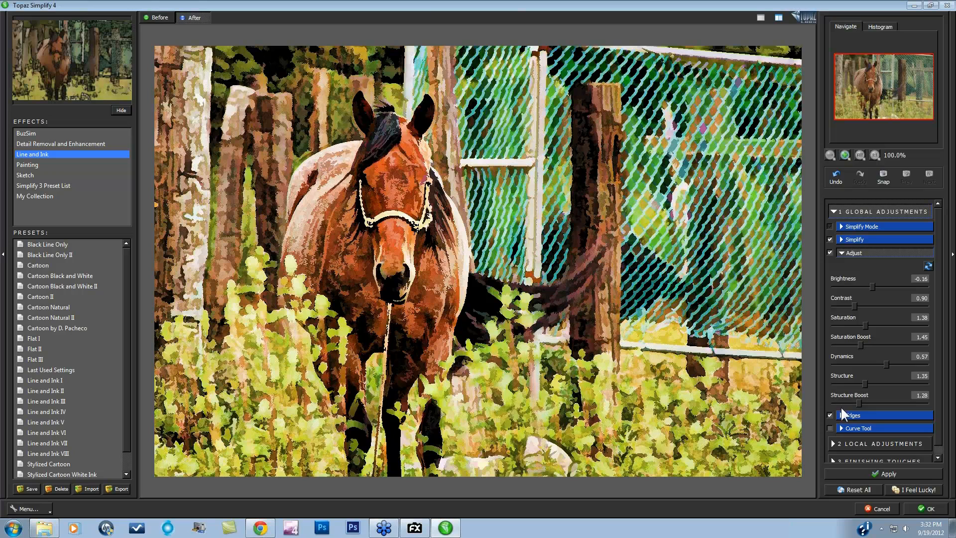
Switch the Simplify Mode to Edges and show the Edges settings.
left_click(841, 226)
left_click(830, 287)
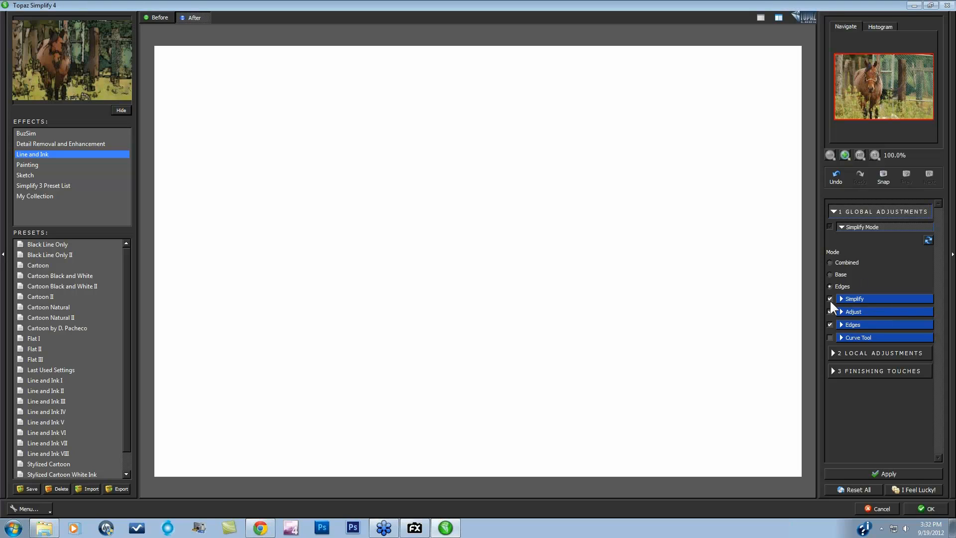
left_click(846, 325)
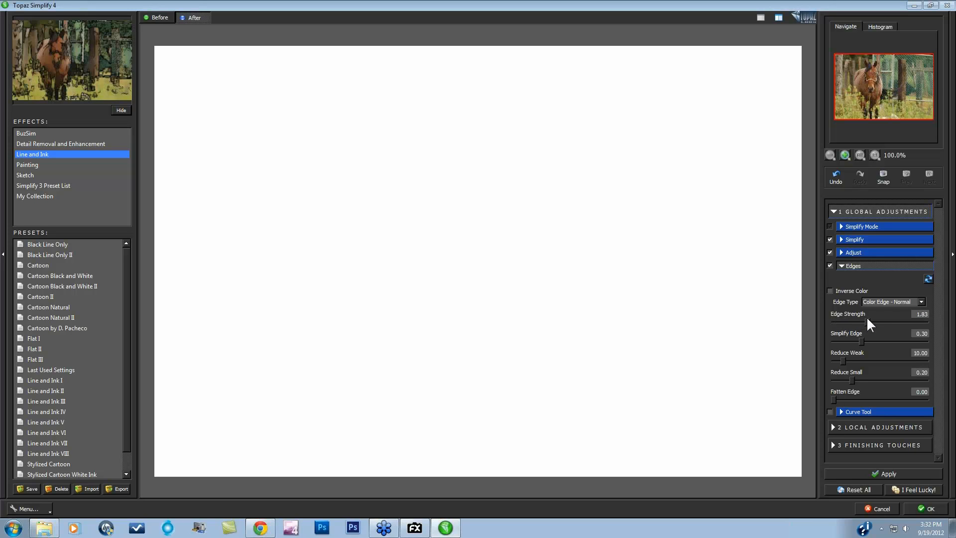
Set the Edge Strength to 2.58 after trying 2.93, and change the Edge Type to Color Edge - Fine.
left_click_drag(881, 319, 888, 320)
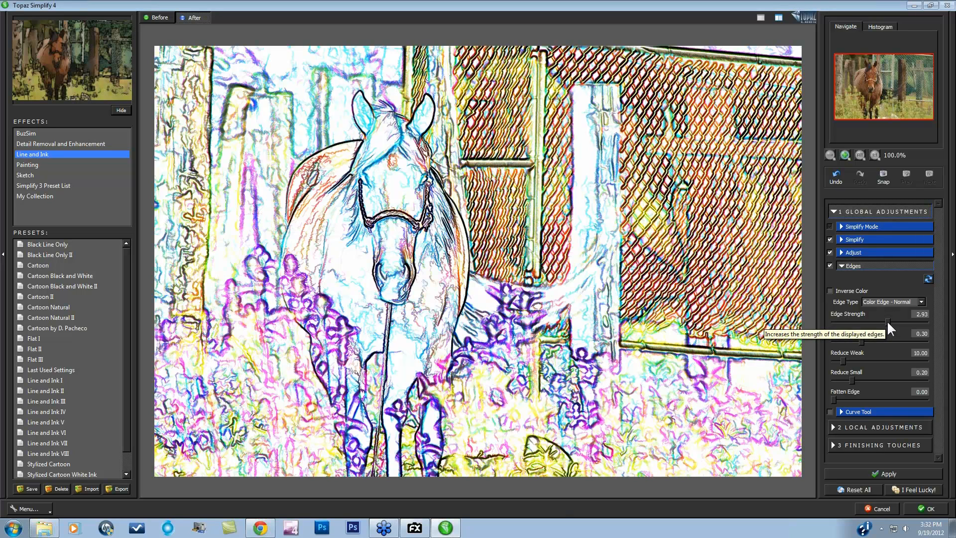
left_click_drag(887, 323, 882, 322)
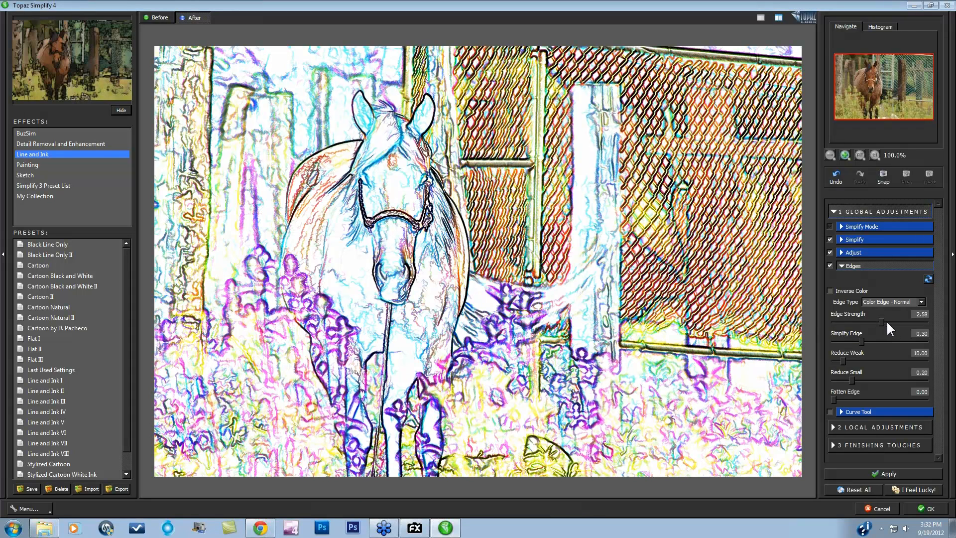
left_click(922, 301)
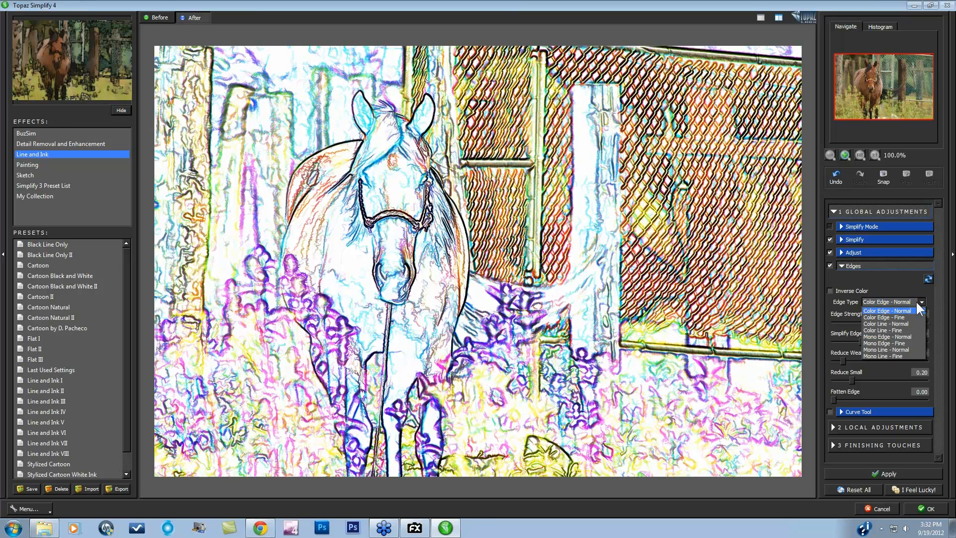
left_click(909, 317)
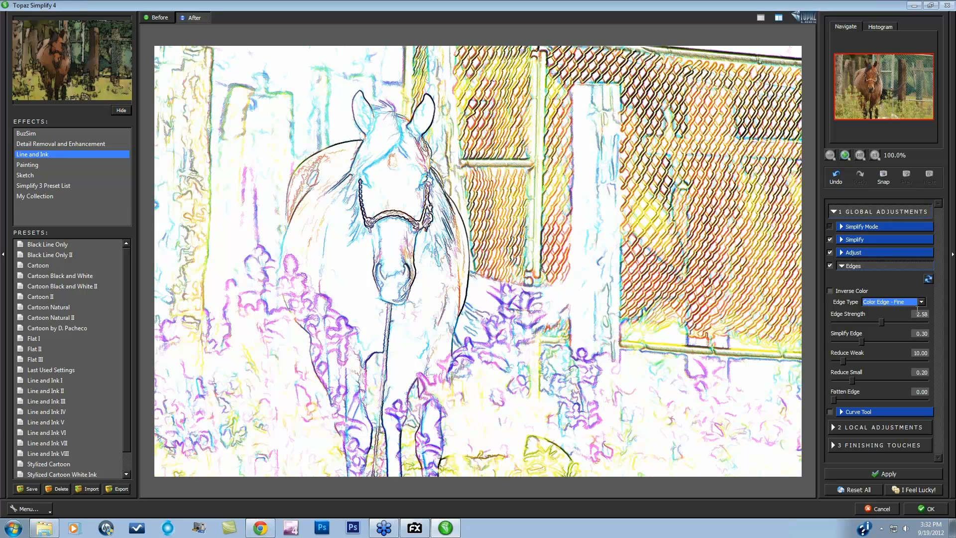
Set the Edge Type to Mono Edge - Normal after trying Color Line - Normal and Color Line - Fine, and preview Inverse Color on and off.
left_click(921, 301)
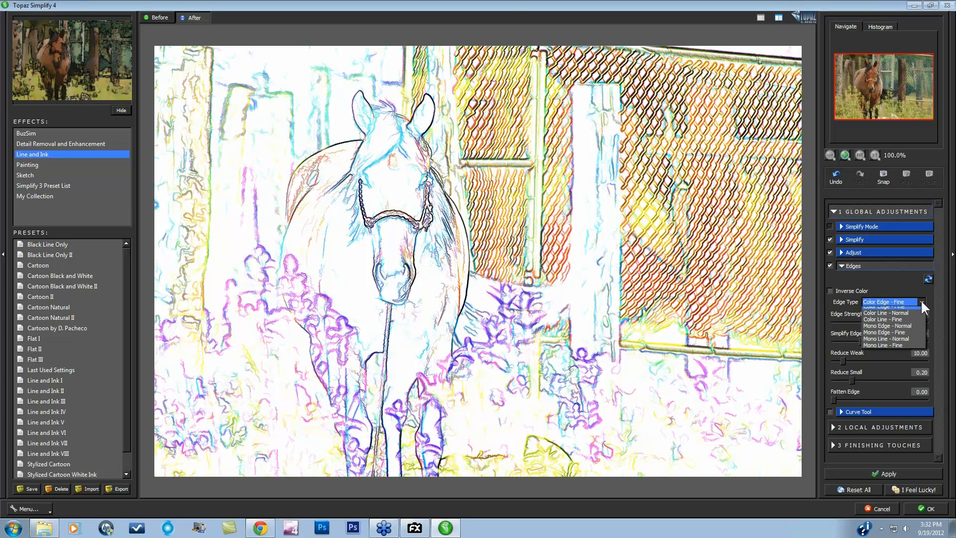
left_click(901, 323)
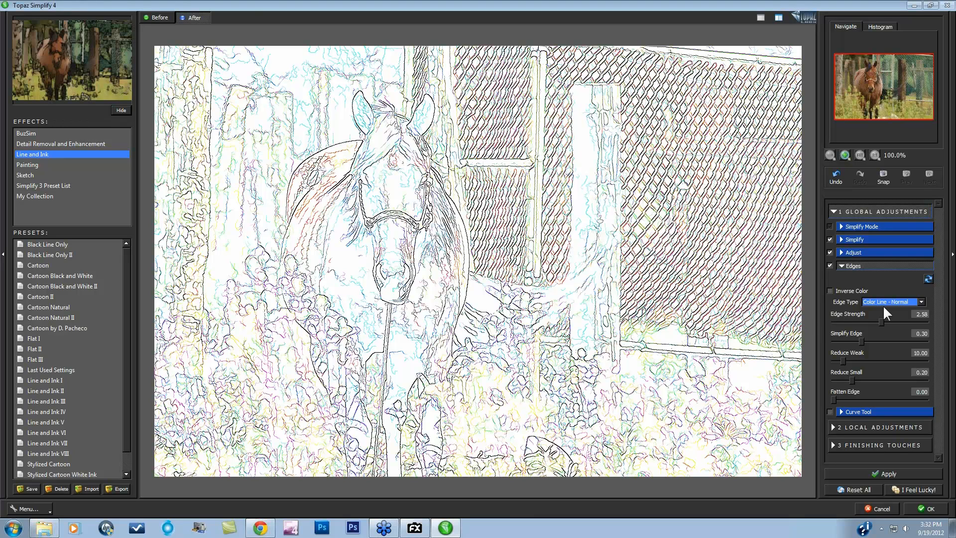
left_click(921, 300)
left_click(903, 330)
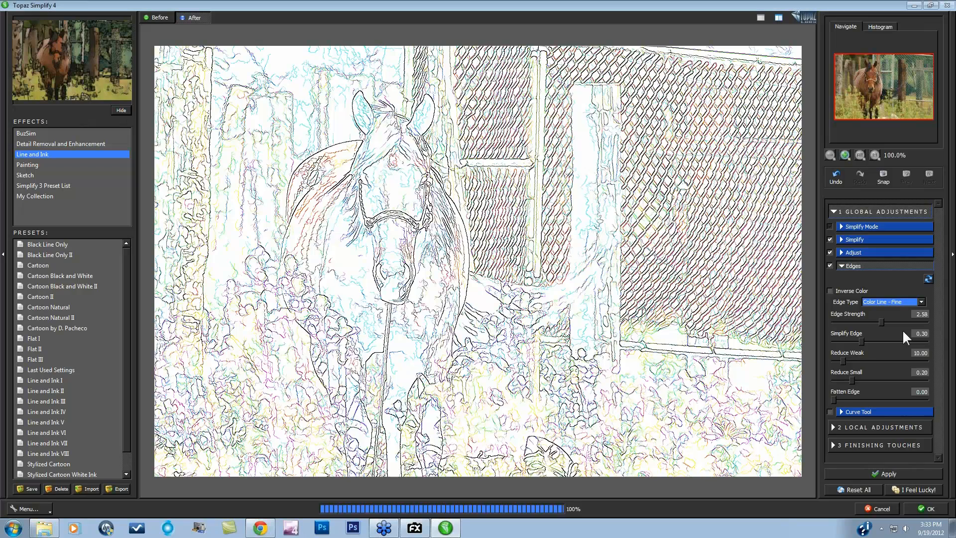
left_click(921, 302)
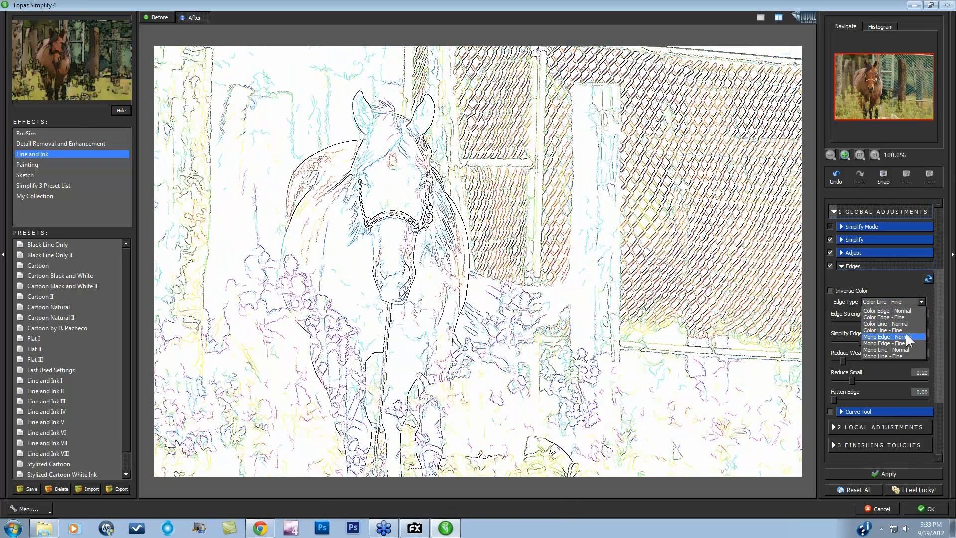
left_click(905, 335)
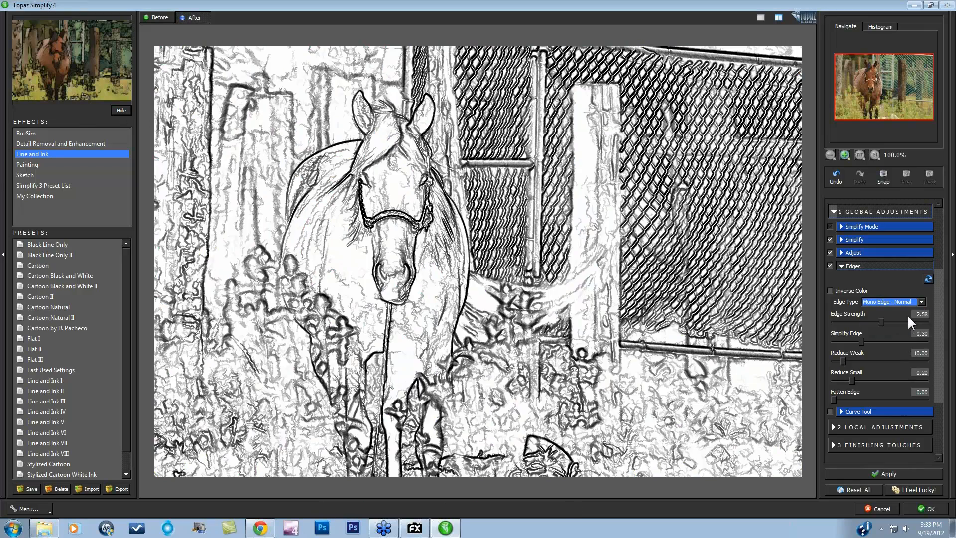
left_click(830, 289)
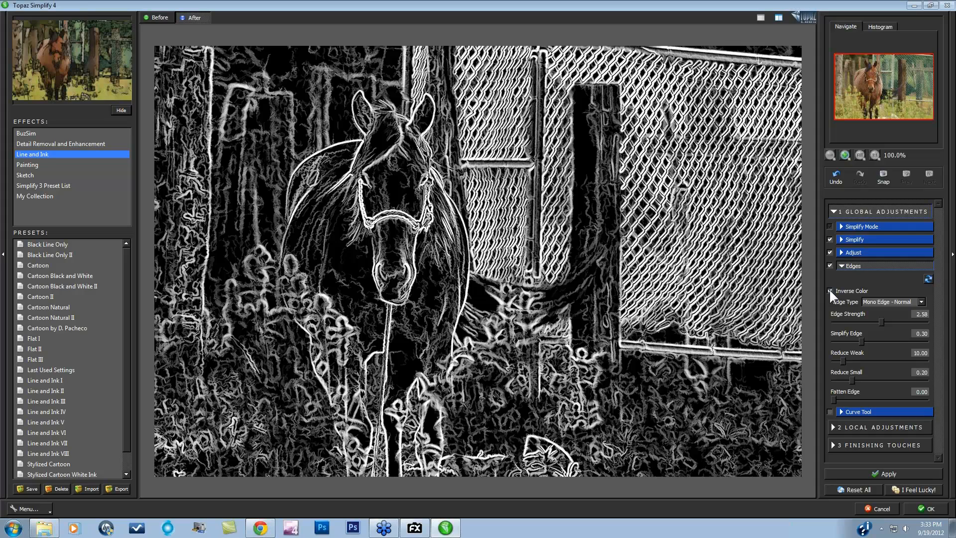
left_click(830, 291)
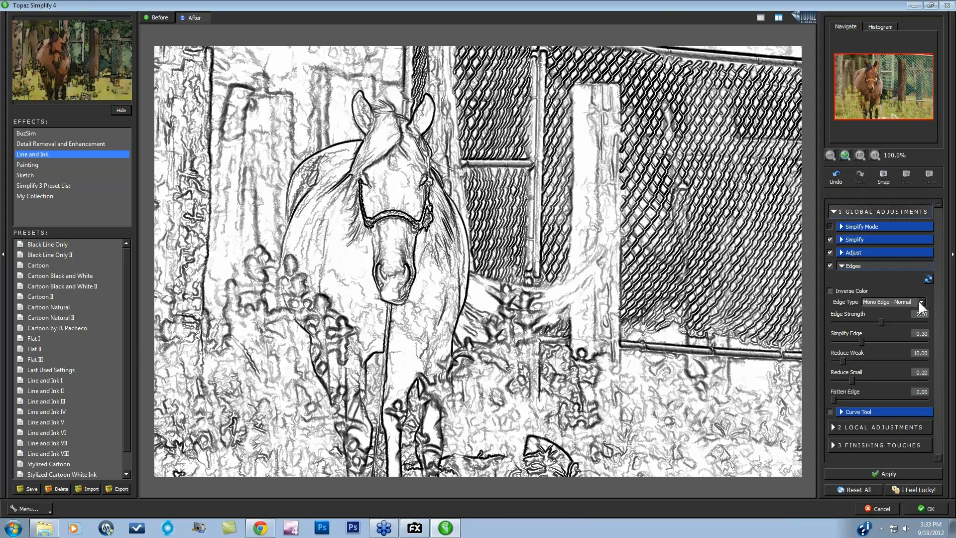
Try Mono Edge - Fine and Mono Line - Normal as the Edge Type, and return to Mono Edge - Normal.
left_click(920, 302)
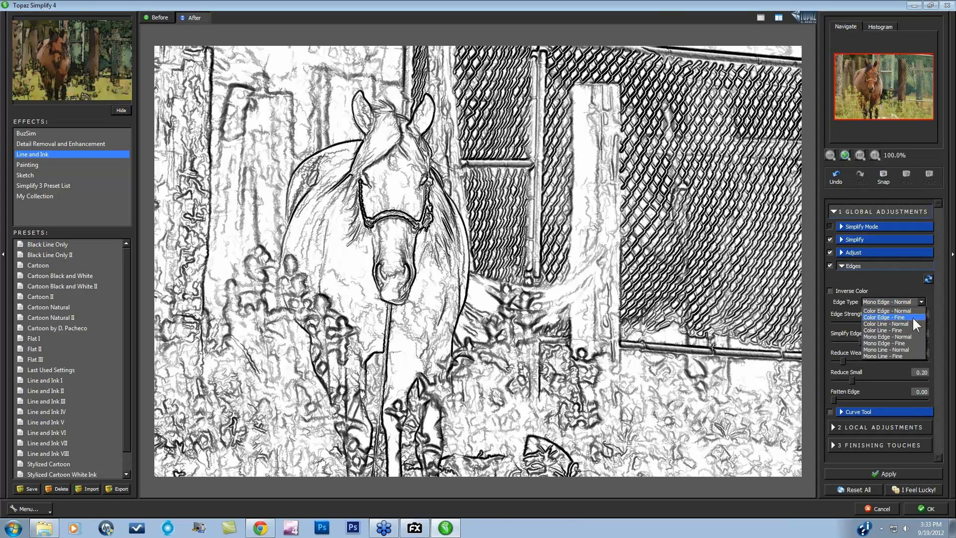
left_click(903, 343)
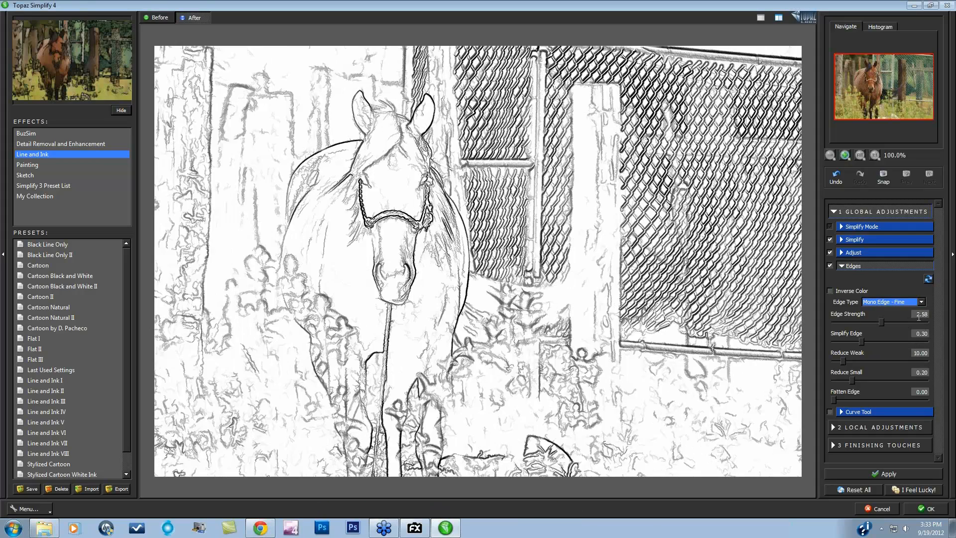
left_click(921, 301)
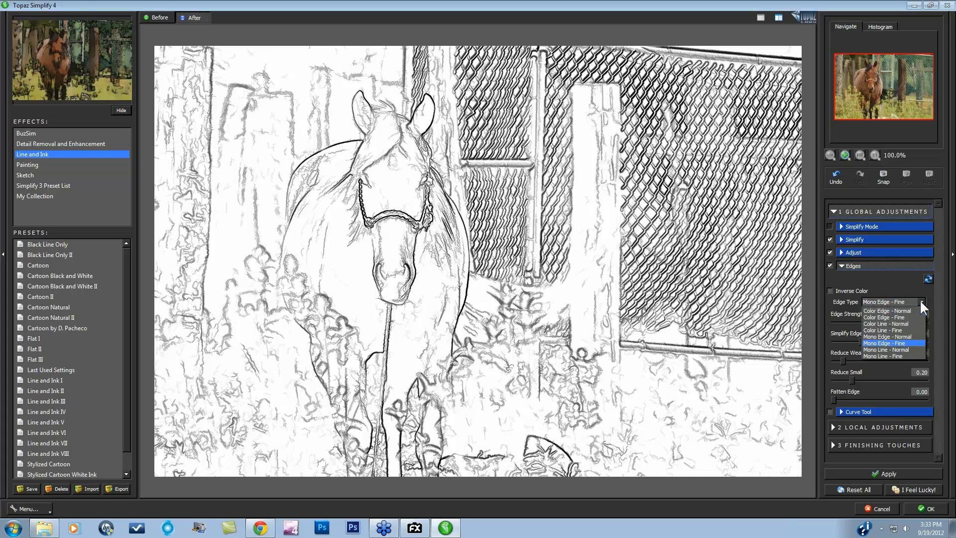
left_click(910, 349)
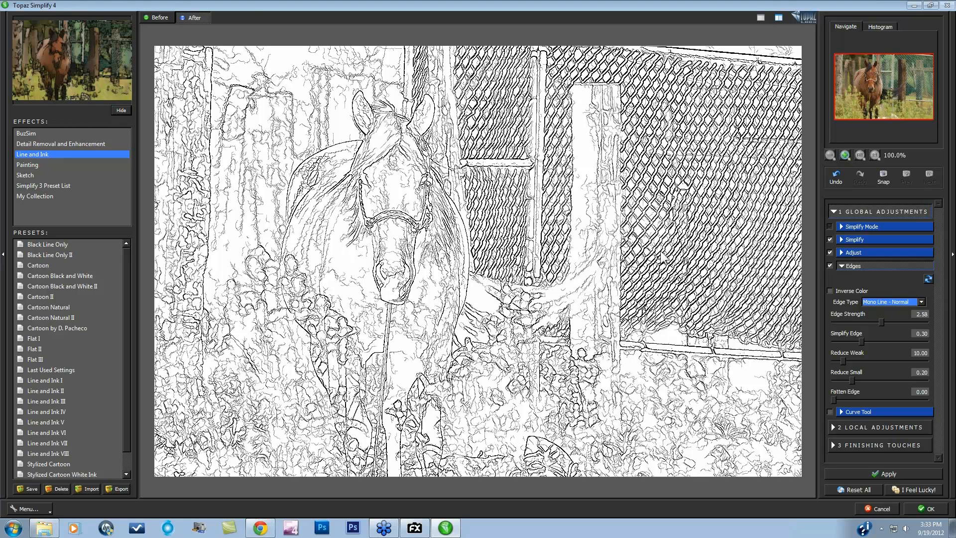
left_click(919, 301)
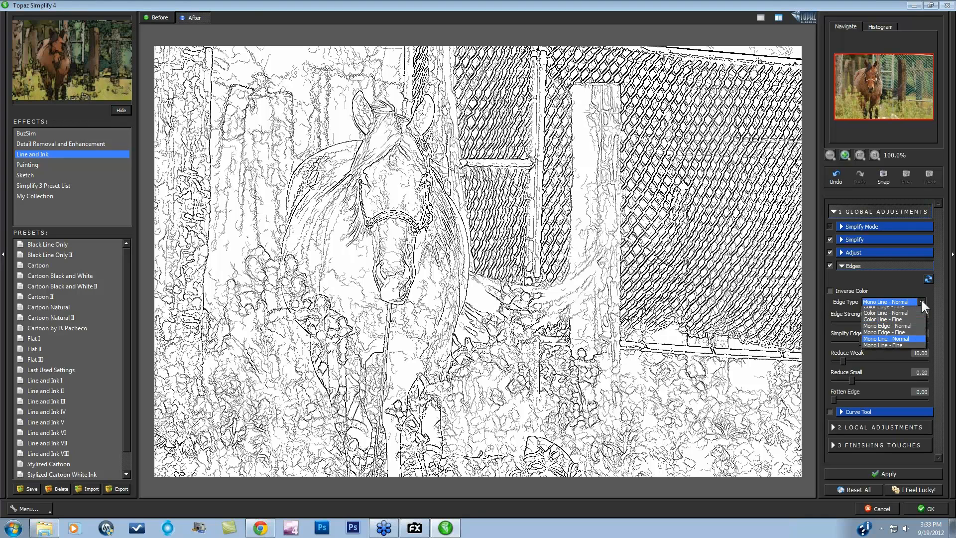
left_click(913, 335)
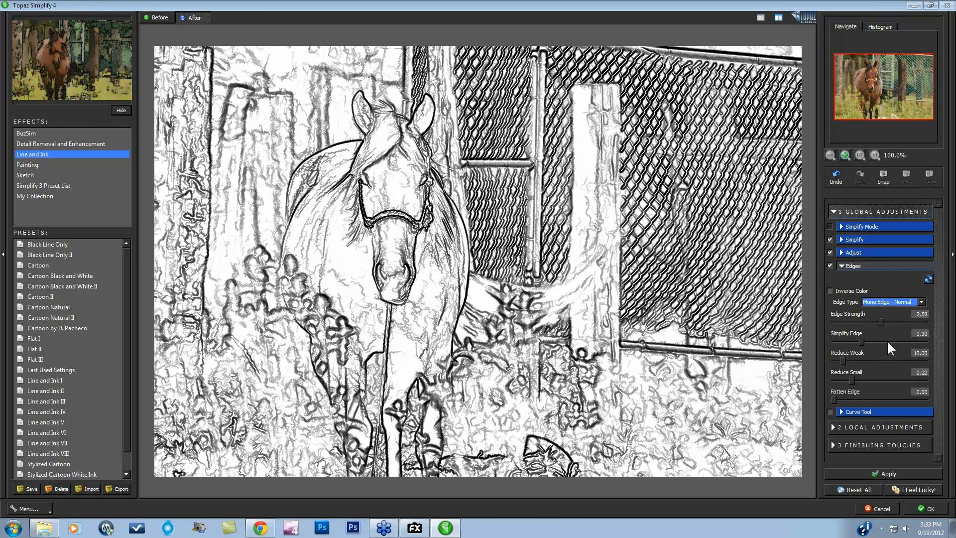
left_click(922, 302)
left_click(898, 342)
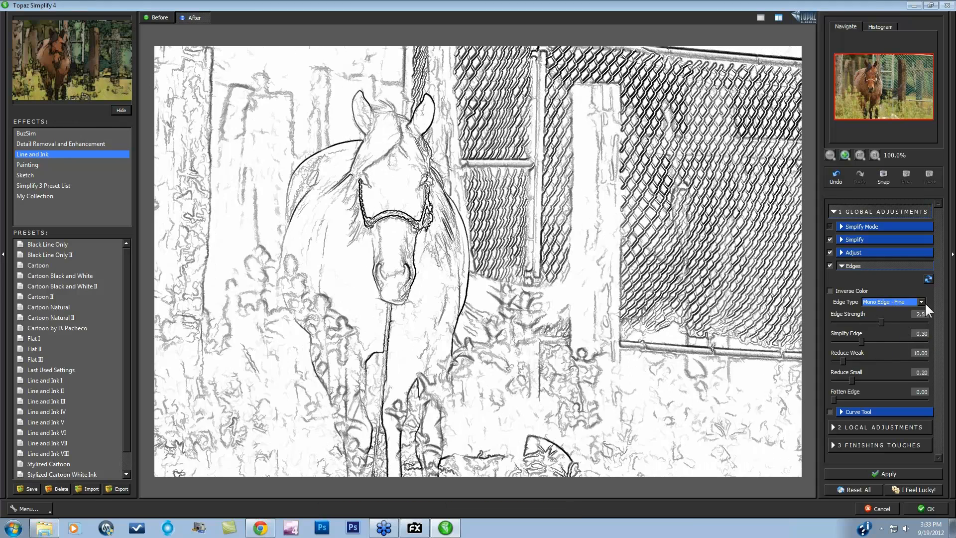
left_click(922, 302)
left_click(904, 336)
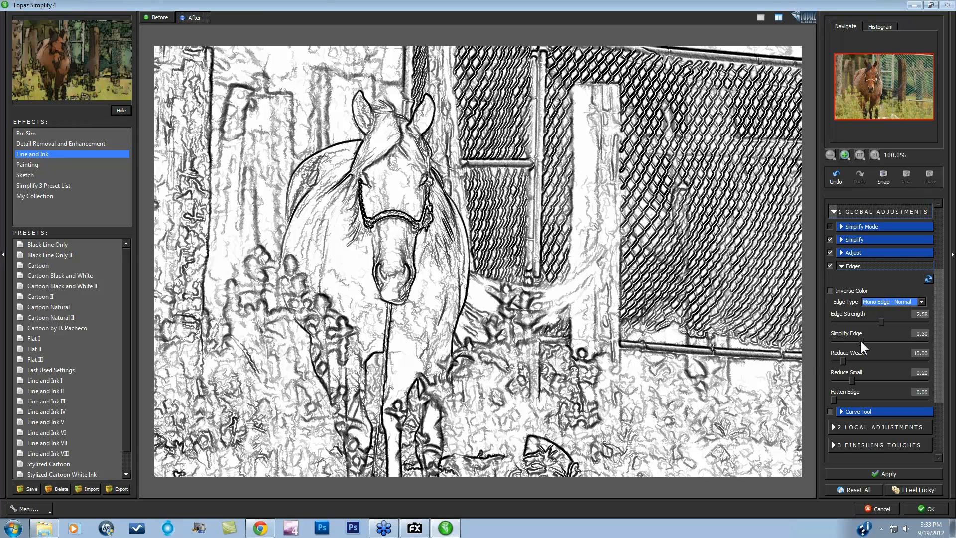
Set the Simplify Edge to 0.40 after trying 0.52 and 0.68.
left_click_drag(859, 339, 874, 341)
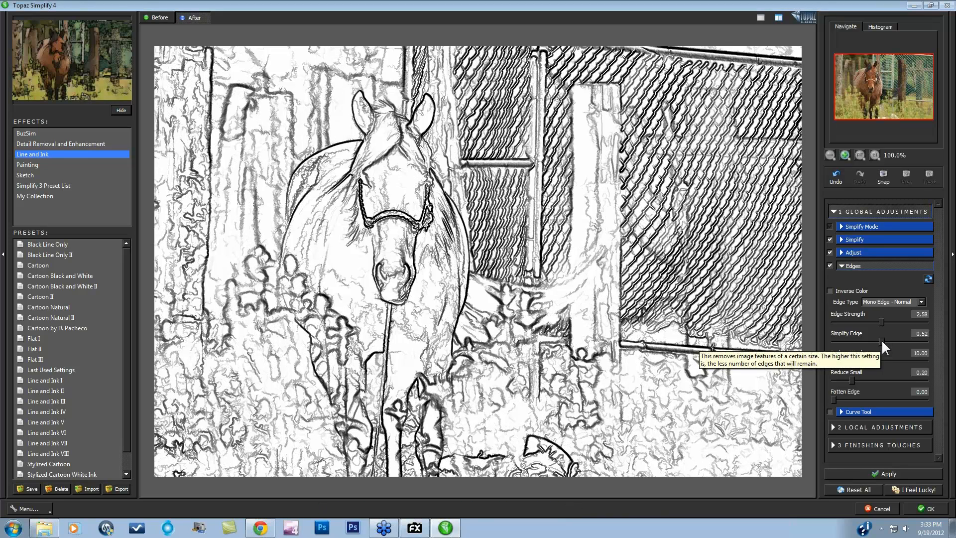
left_click_drag(881, 340, 896, 339)
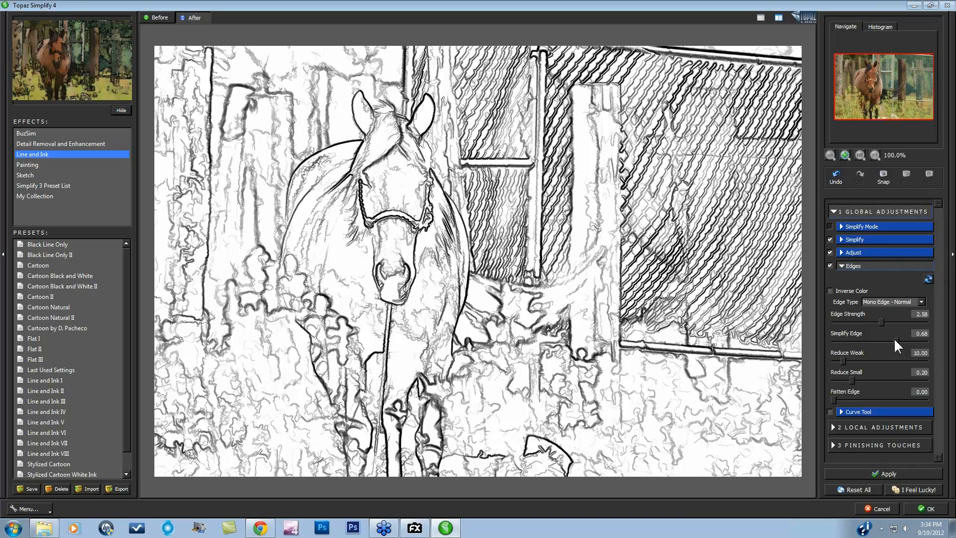
left_click_drag(896, 340, 895, 339)
left_click_drag(901, 340, 871, 337)
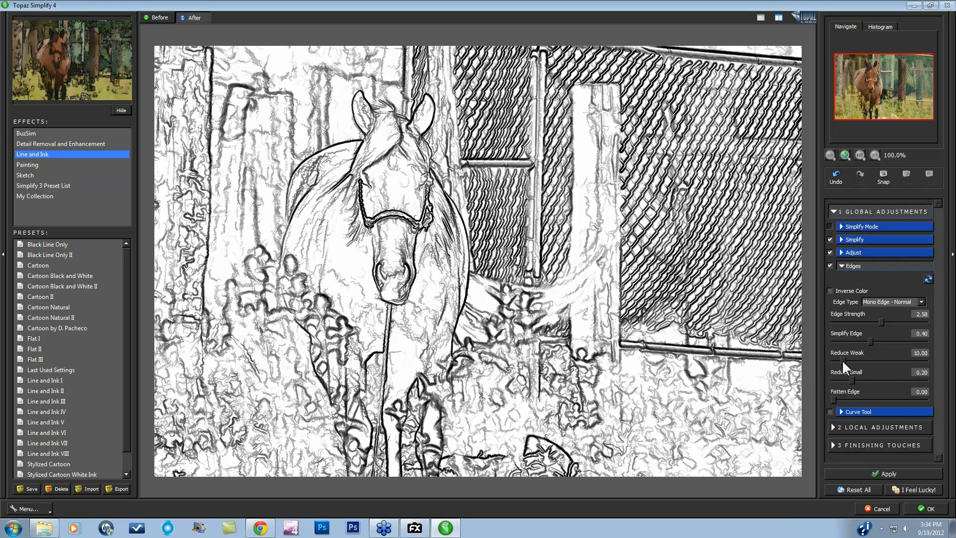
Set the Reduce Small to 0.53 and the Reduce Weak to 17.74 after trying Reduce Weak at 19.35 and 8.60.
left_click(847, 360)
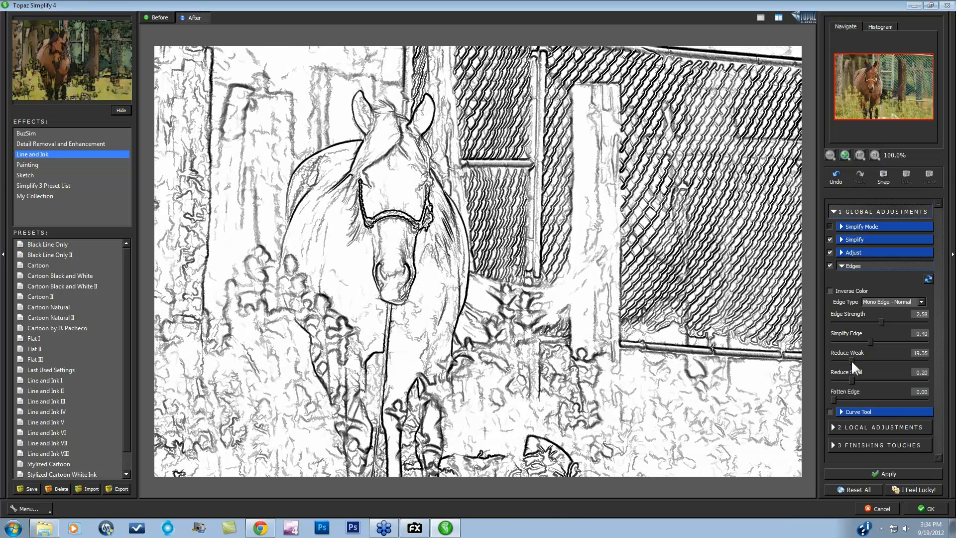
left_click_drag(850, 359, 841, 361)
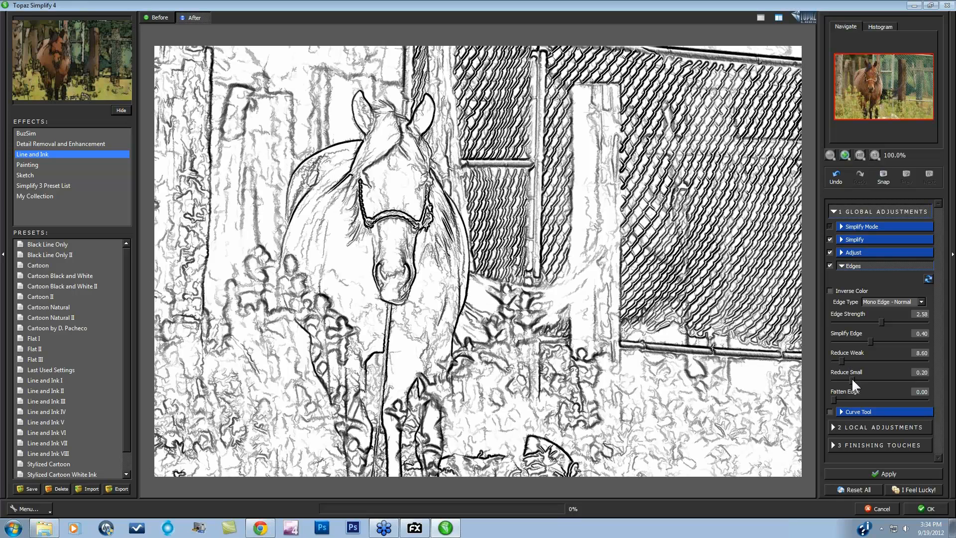
left_click_drag(856, 379, 855, 379)
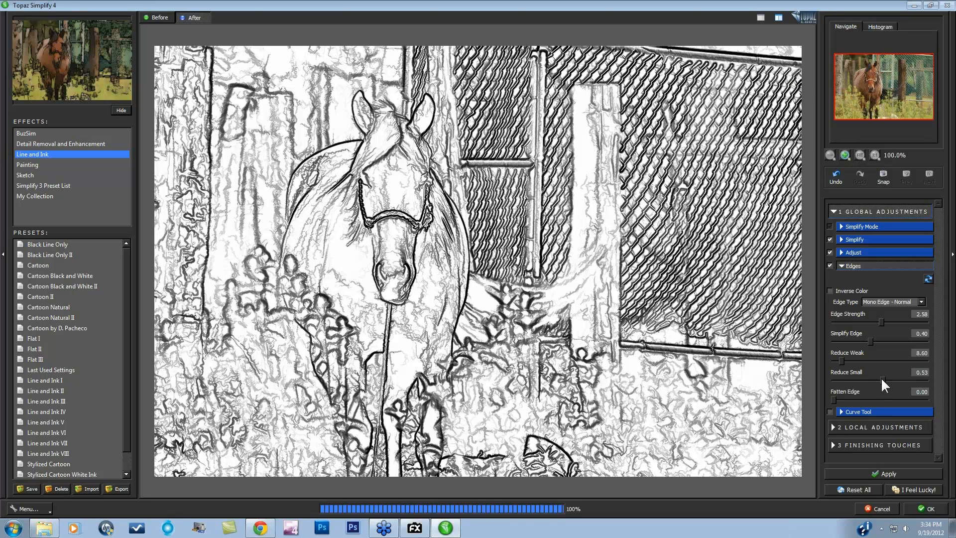
left_click_drag(846, 360, 850, 359)
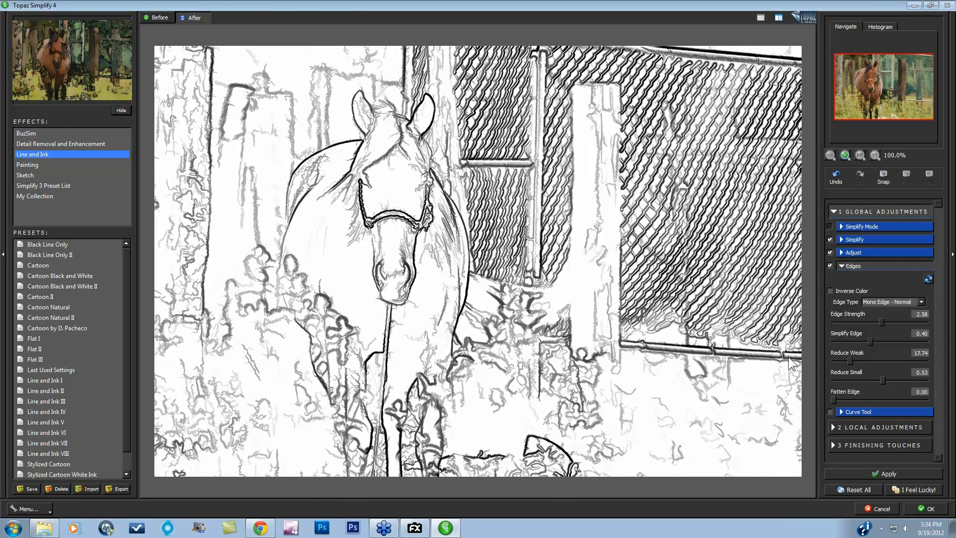
Turn on Inverse Color for the edges and change the Edge Type to Color Edge - Normal.
left_click(829, 290)
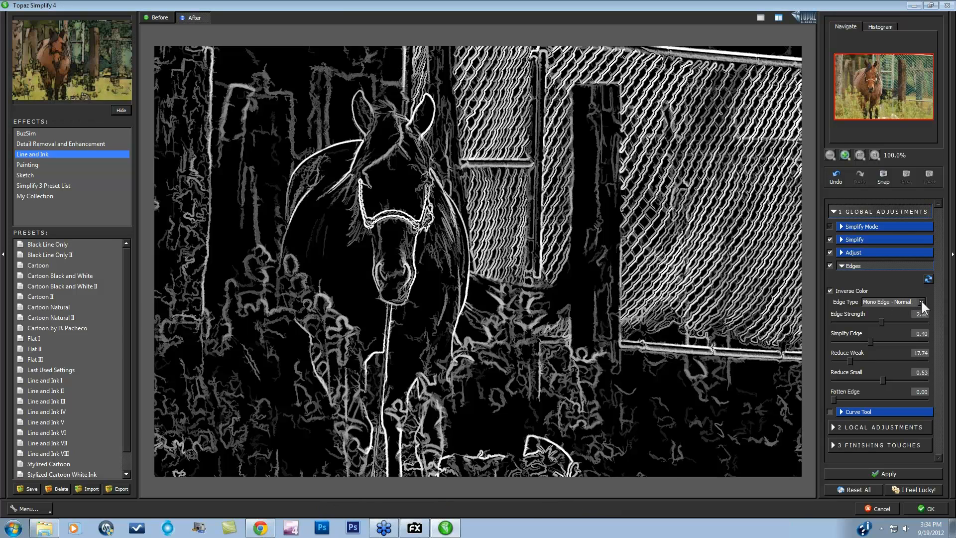
left_click(922, 302)
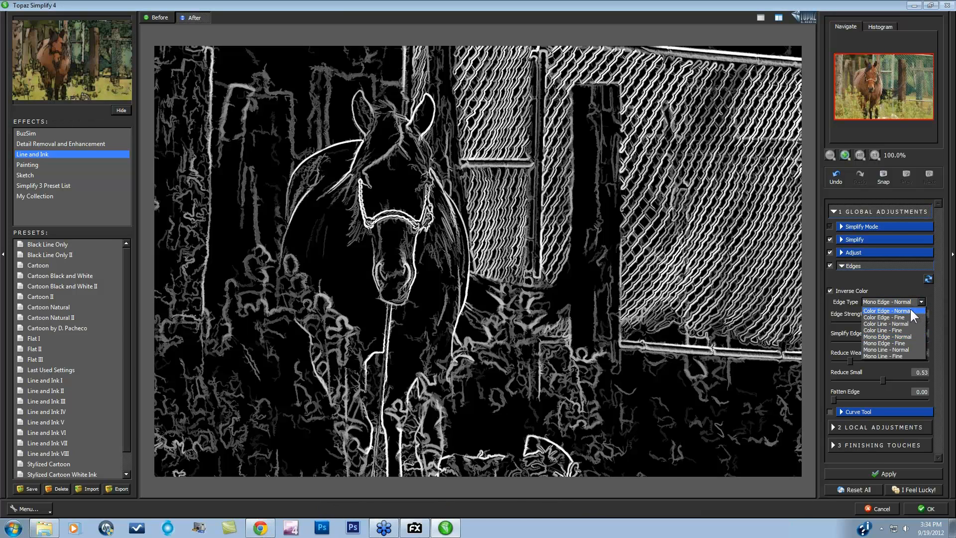
left_click(909, 311)
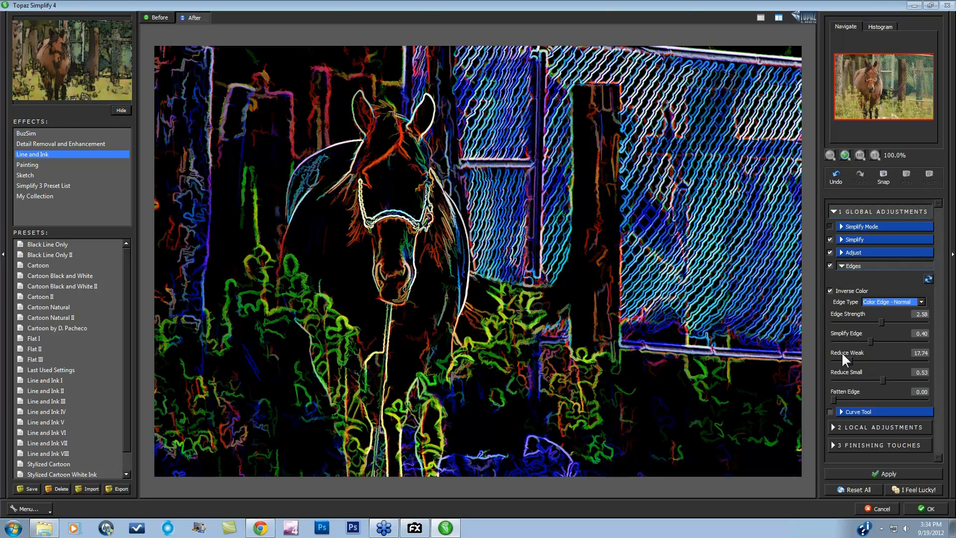
Apply the Oil Painting Toned V preset from the Painting effects and show the Curve Tool settings in the global adjustments.
left_click(32, 165)
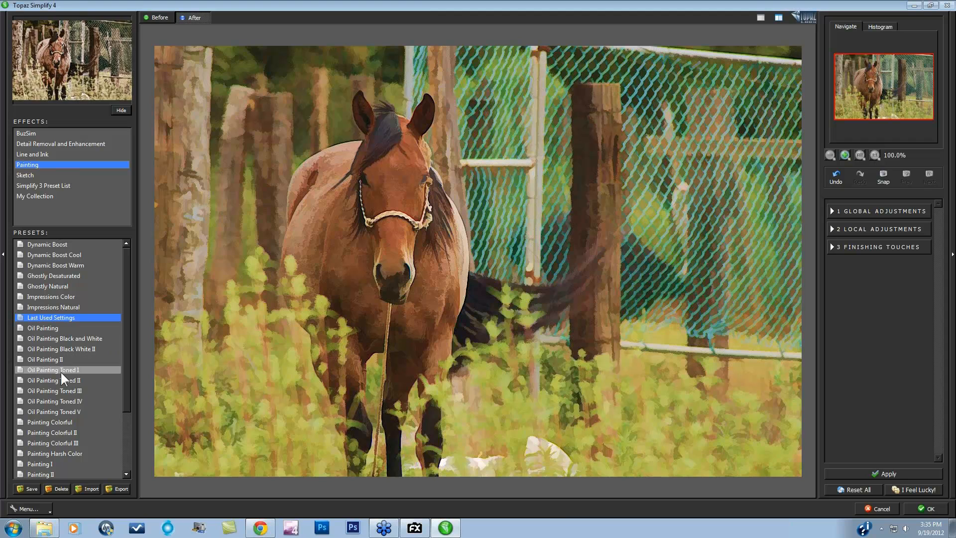
left_click(54, 412)
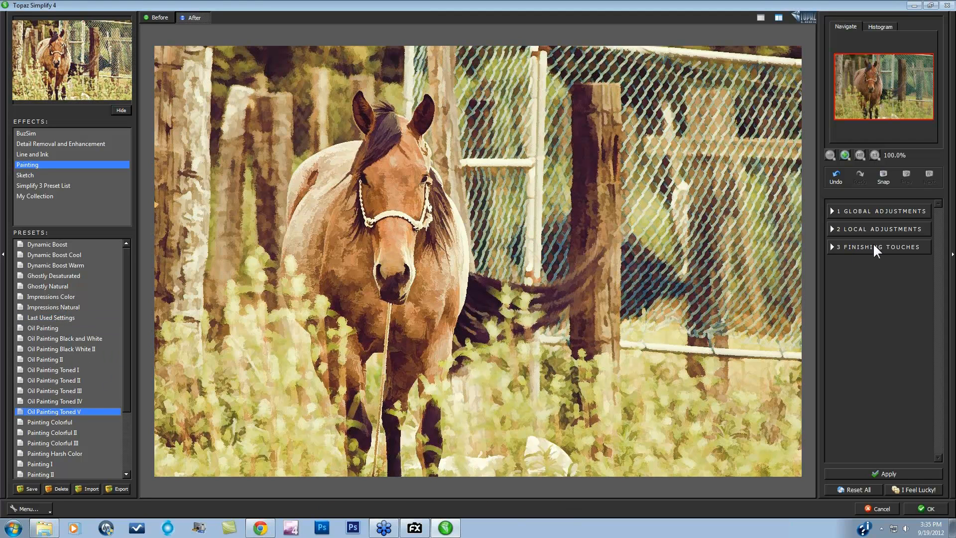
left_click(830, 211)
left_click(841, 279)
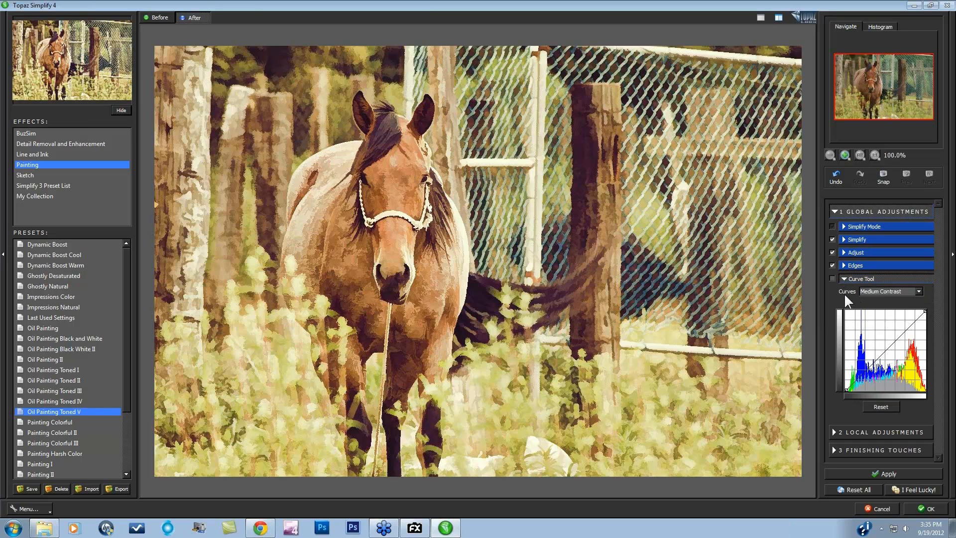
Enable the Curve Tool, set the curve to Strong Contrast after trying Medium Contrast II, and compare the image with the tool off and on.
left_click(832, 279)
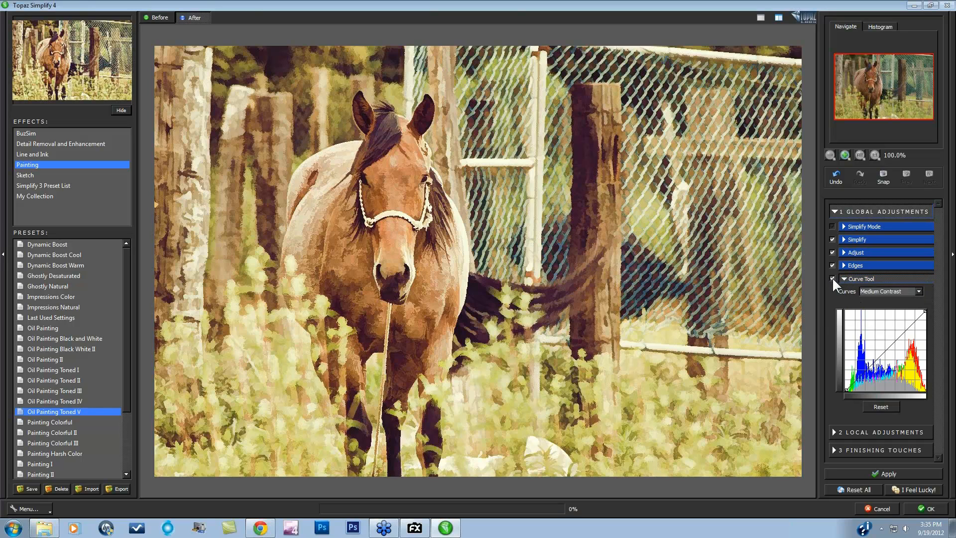
left_click(918, 290)
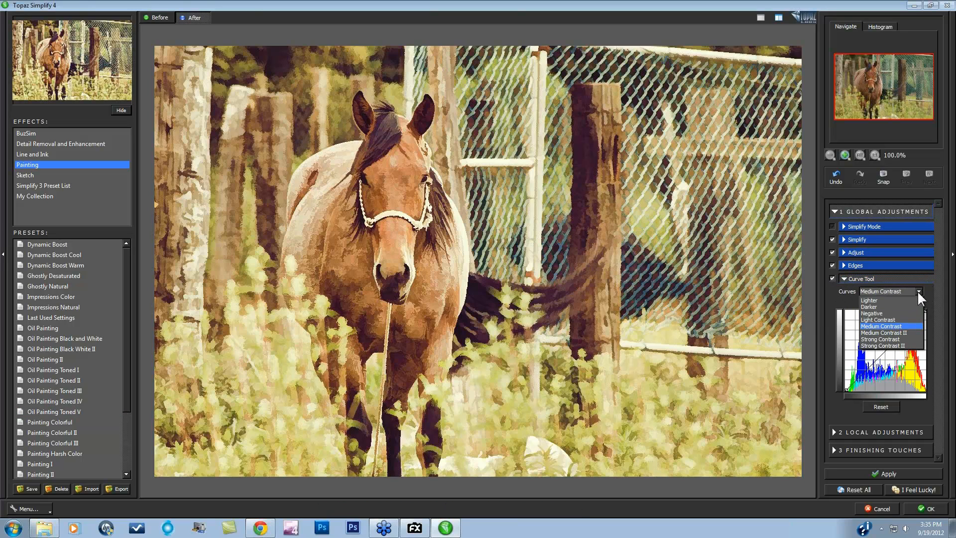
left_click(903, 333)
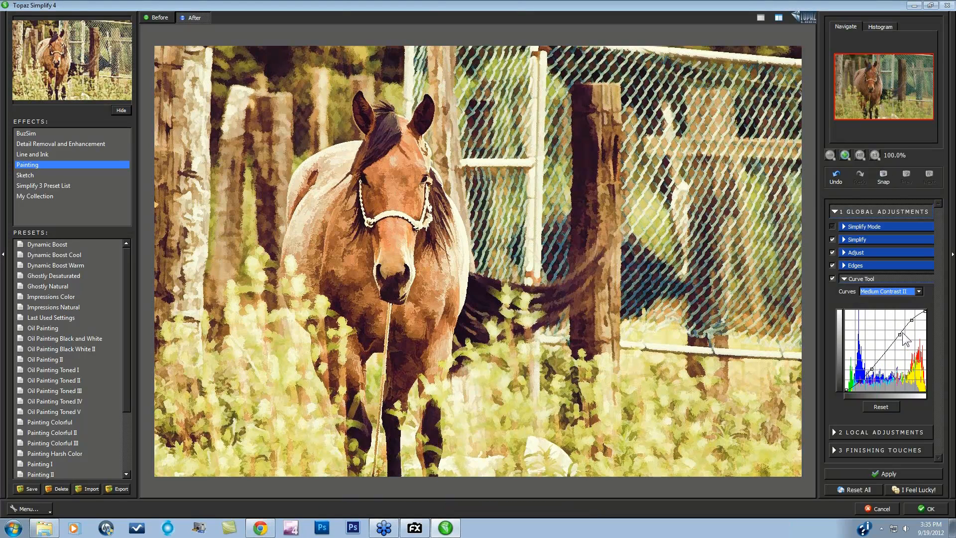
left_click(918, 291)
left_click(898, 339)
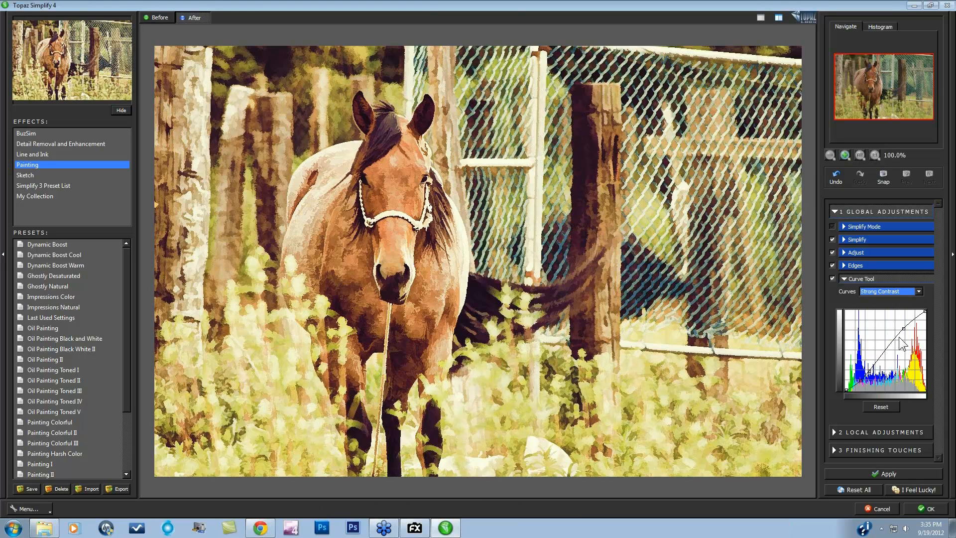
left_click(832, 278)
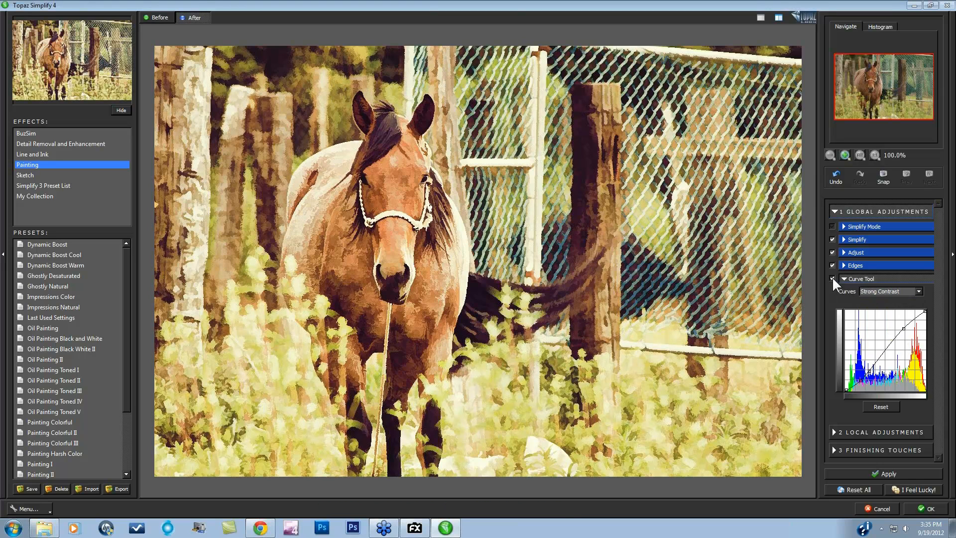
left_click(832, 278)
Steepen the Strong Contrast curve by raising its highlight point and lowering its shadow point slightly.
left_click_drag(904, 328, 902, 324)
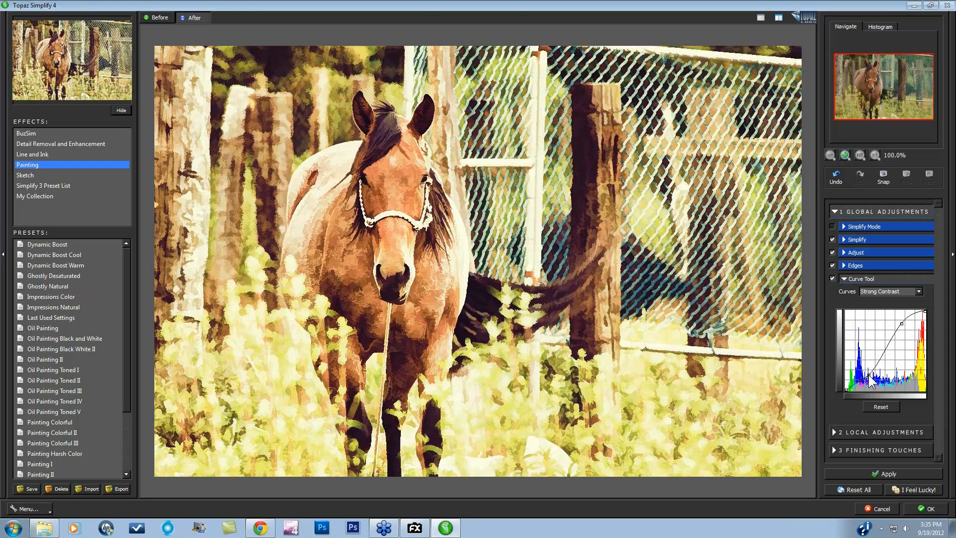
left_click_drag(871, 380, 873, 383)
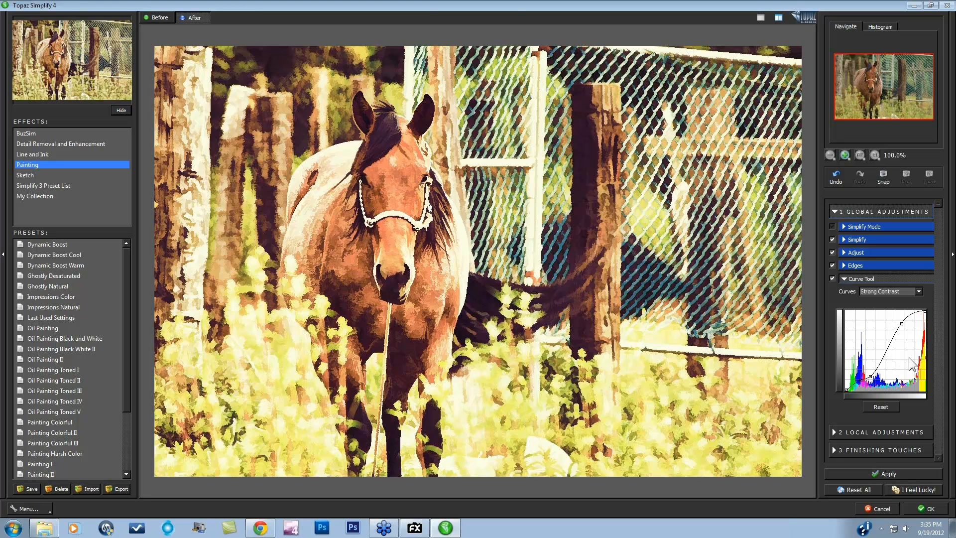
Reset the curve, look at the local adjustments and close the plug-in without applying the effect.
left_click(880, 406)
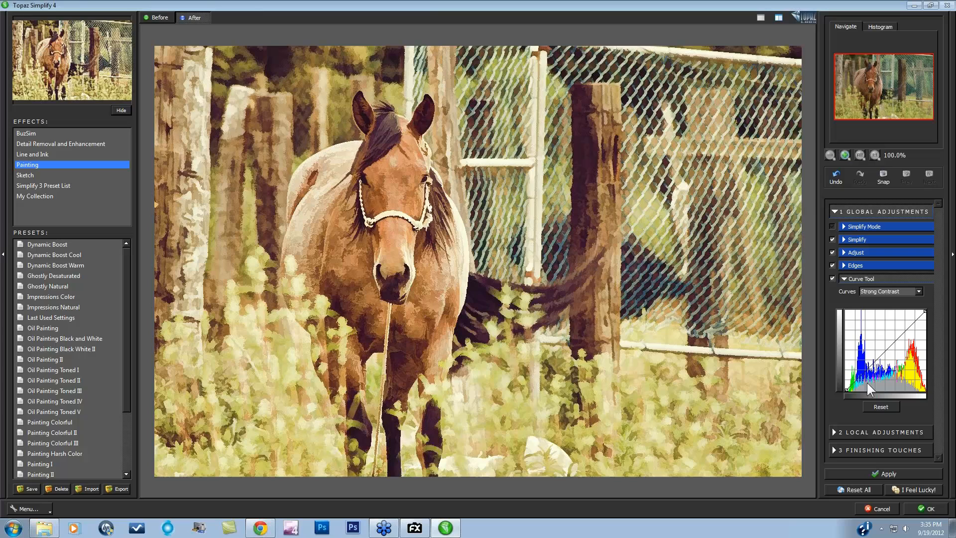
left_click(834, 431)
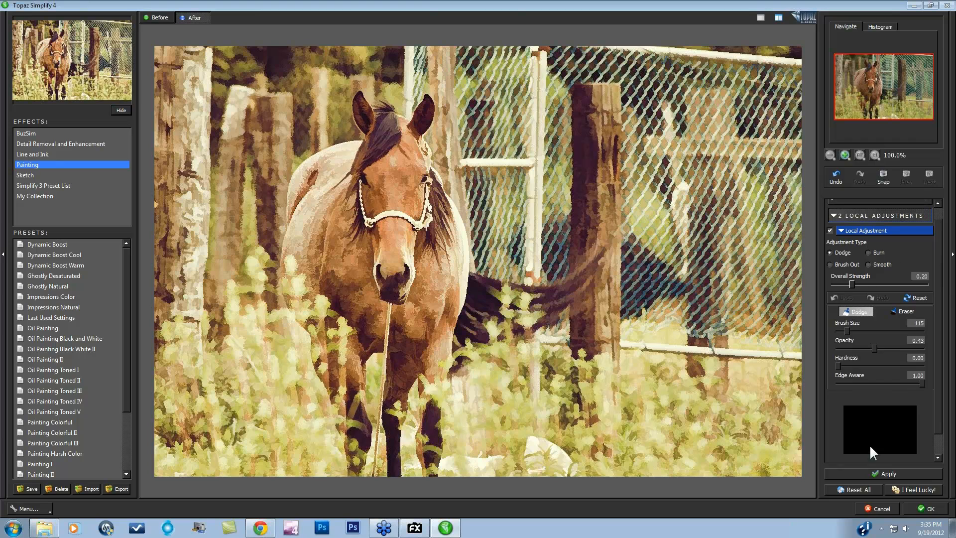
left_click(871, 508)
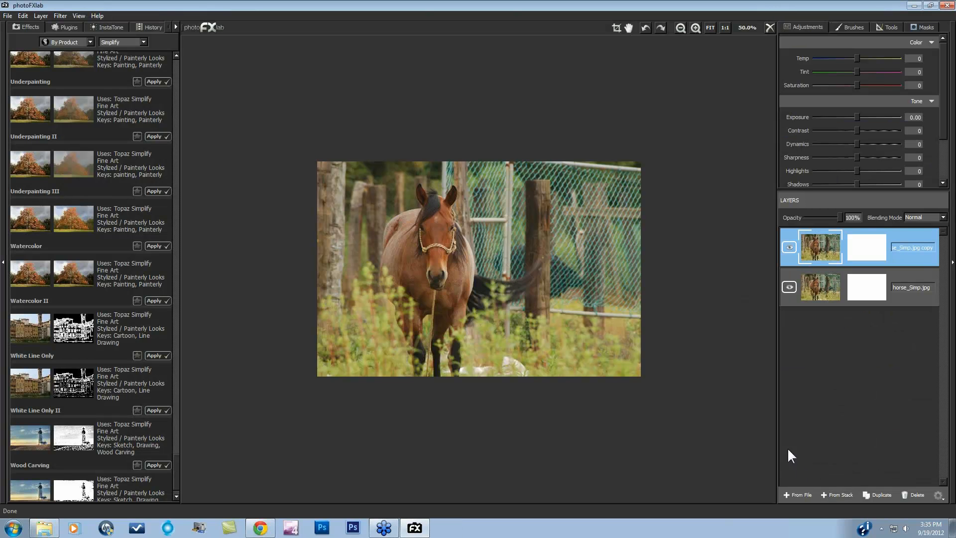
Open image 18 from the Simplify Webinars folder in photoFXlab, discarding the unsaved changes to the horse photo.
left_click(10, 14)
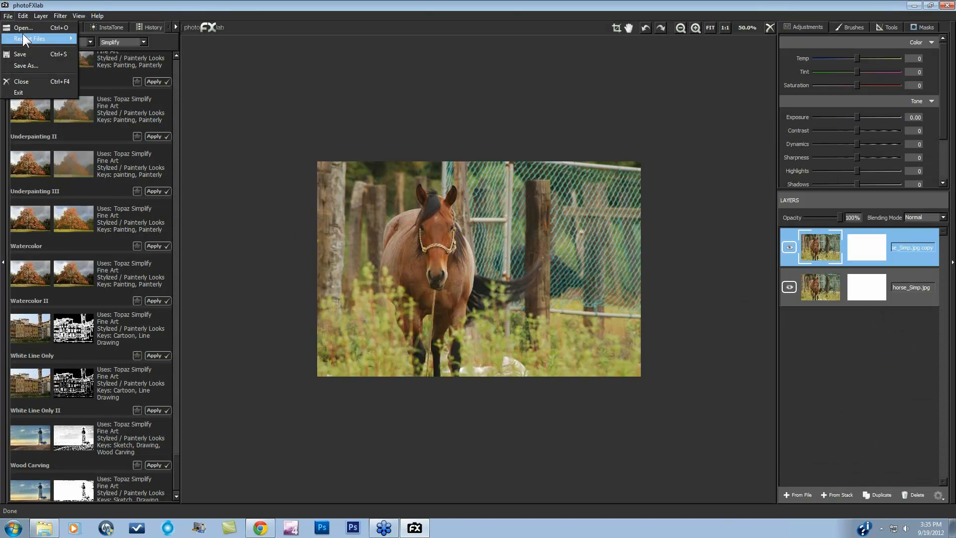
mouse_move(65, 39)
left_click(27, 28)
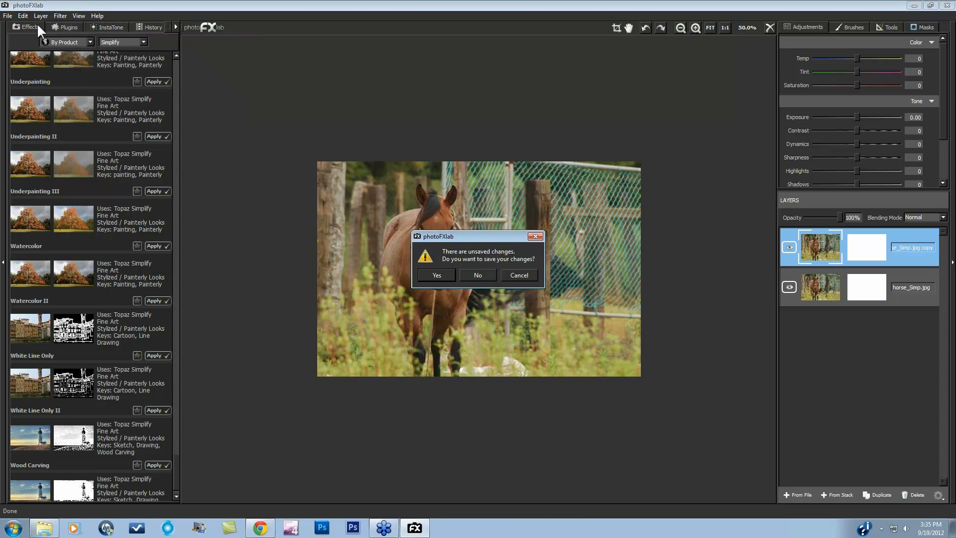
left_click(473, 272)
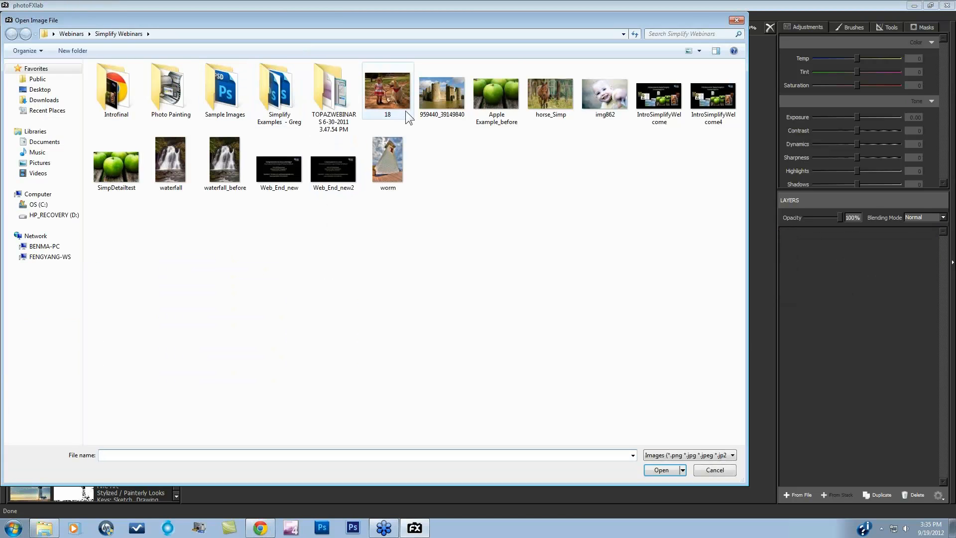
left_click(386, 79)
left_click(663, 471)
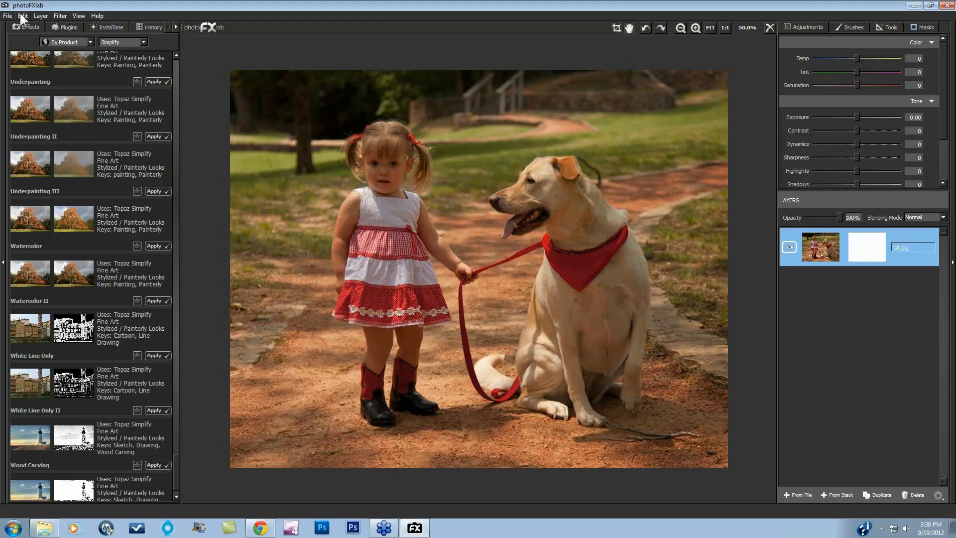
Launch Topaz Simplify 4 on the girl-and-dog photo and apply the BuzSim preset from the BuzSim effects.
left_click(61, 14)
mouse_move(121, 26)
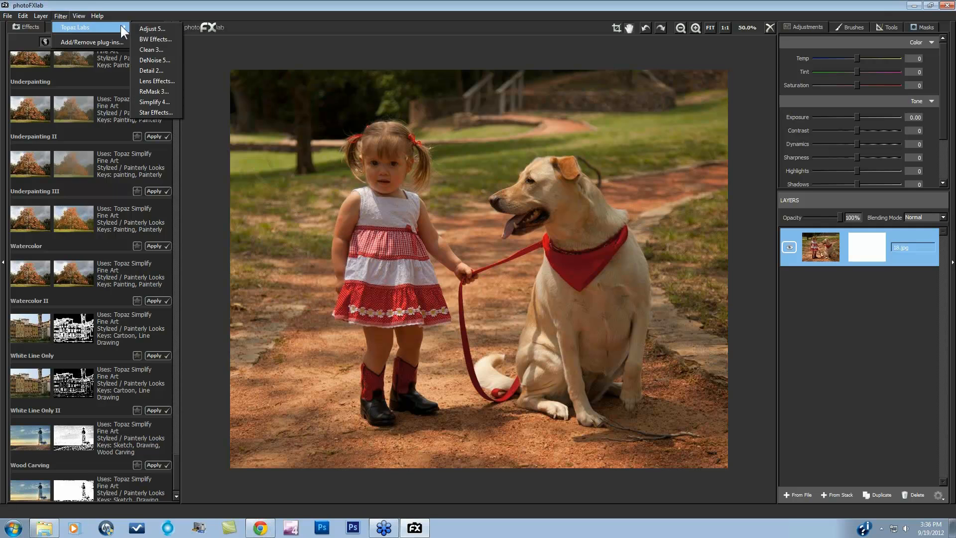
left_click(158, 100)
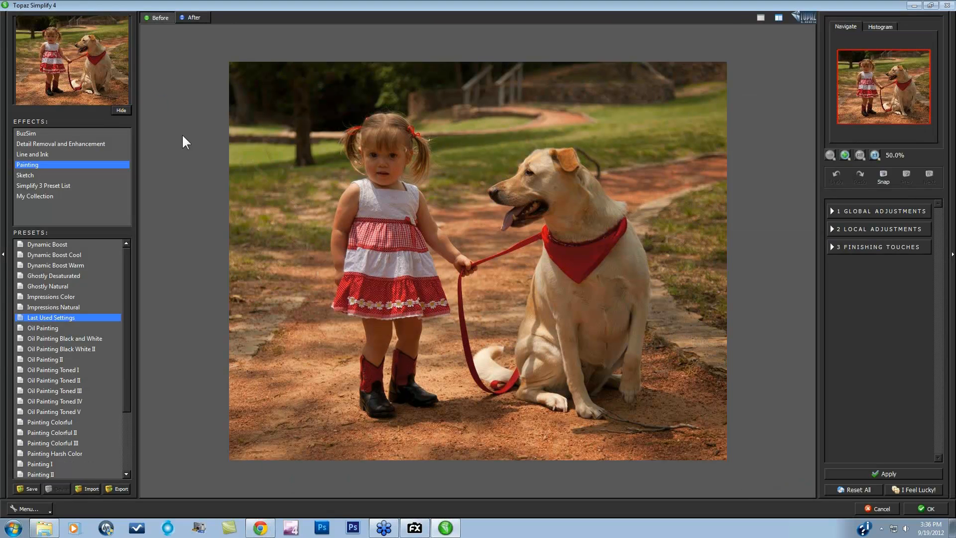
left_click(26, 133)
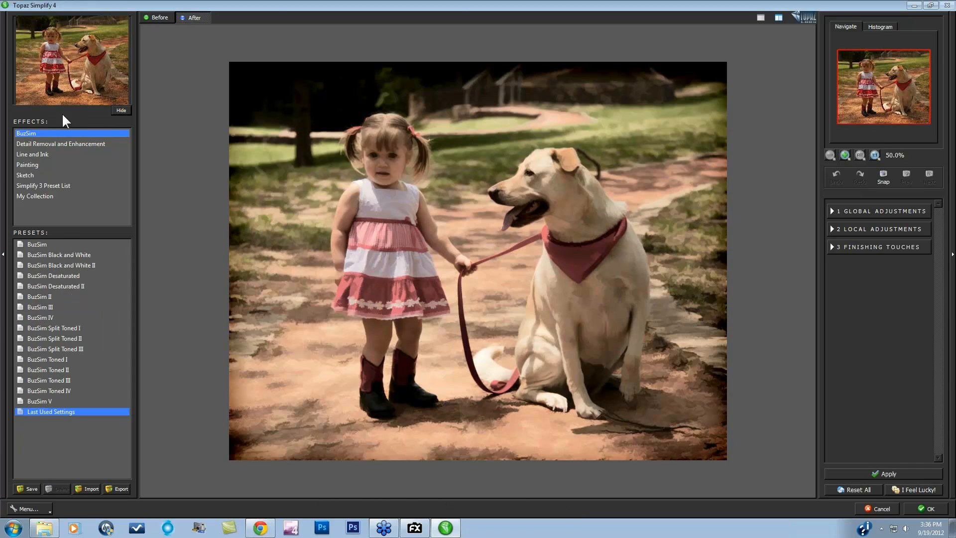
left_click(42, 244)
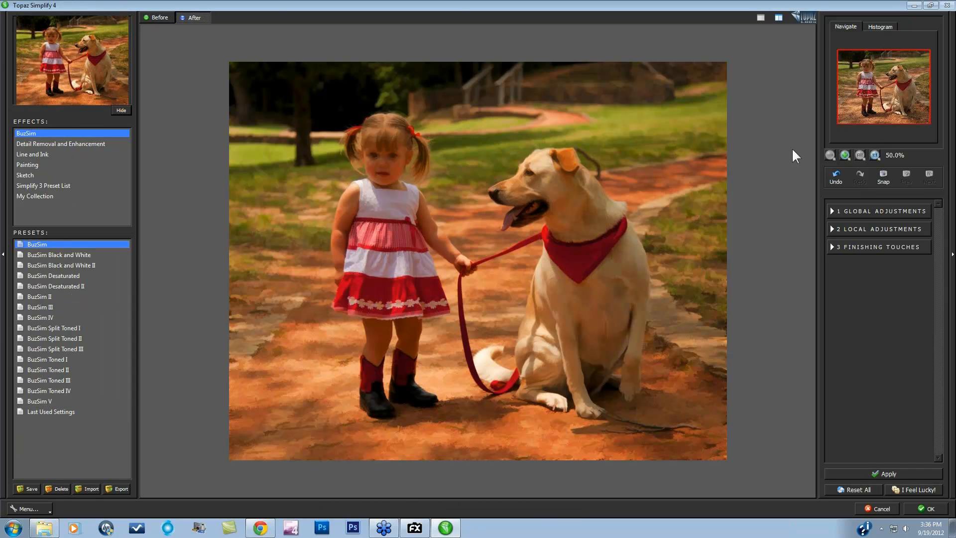
Zoom to 100% on the girl and the dog's head and compare the BuzSim result with the original.
left_click(875, 155)
left_click_drag(895, 88, 884, 75)
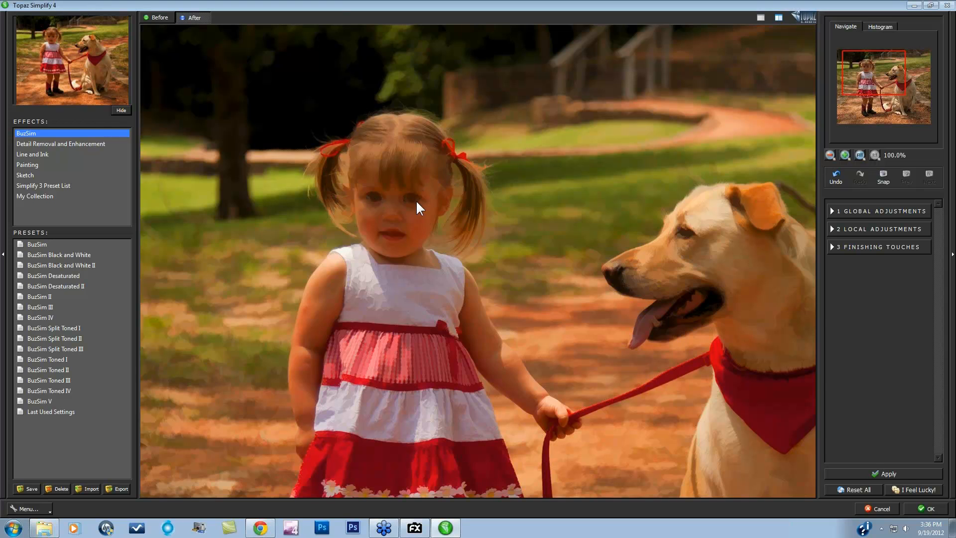
left_click(424, 217)
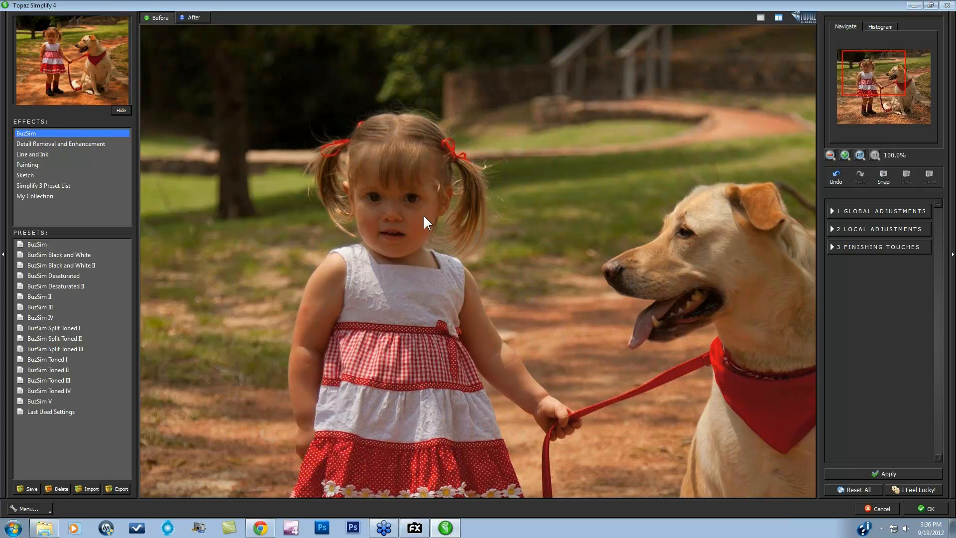
left_click(424, 217)
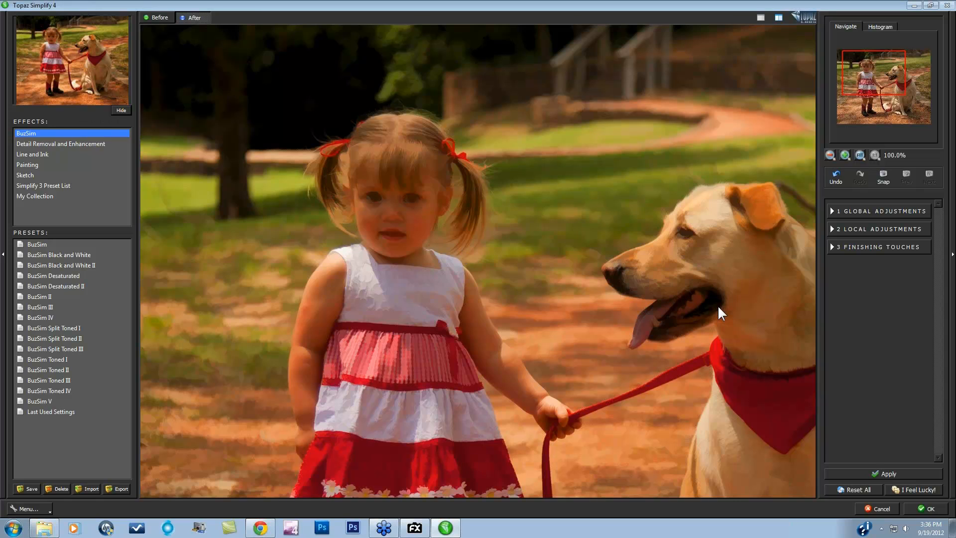
Show the local adjustments, choose the Brush Out adjustment type and set the Brush Size to 69.
left_click(832, 229)
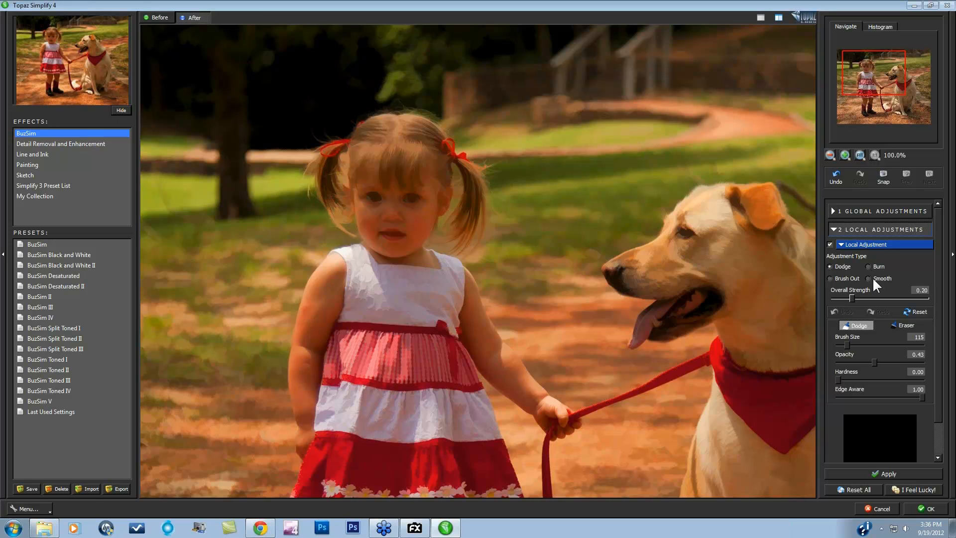
left_click(829, 278)
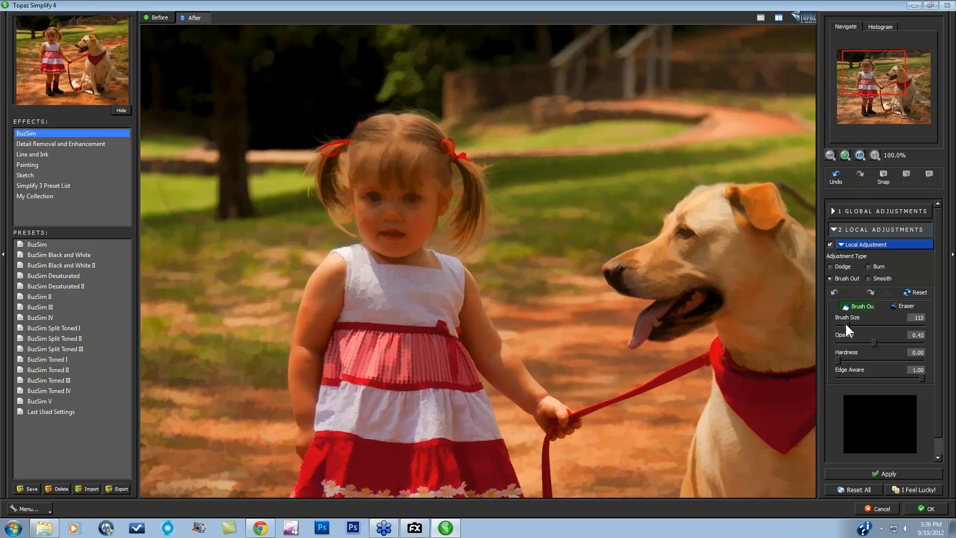
mouse_move(846, 324)
left_mouse_down()
mouse_move(883, 334)
mouse_move(843, 325)
left_mouse_up()
Try brushing out the effect on the dog's muzzle and girl's face with Opacity 1.00 and Edge Aware 0.00, and clear the strokes.
left_click_drag(625, 276, 663, 285)
left_click_drag(873, 378, 839, 377)
mouse_move(418, 206)
left_mouse_down()
mouse_move(421, 228)
mouse_move(397, 184)
mouse_move(419, 208)
mouse_move(374, 234)
mouse_move(399, 202)
mouse_move(412, 226)
mouse_move(457, 217)
mouse_move(415, 229)
left_mouse_up()
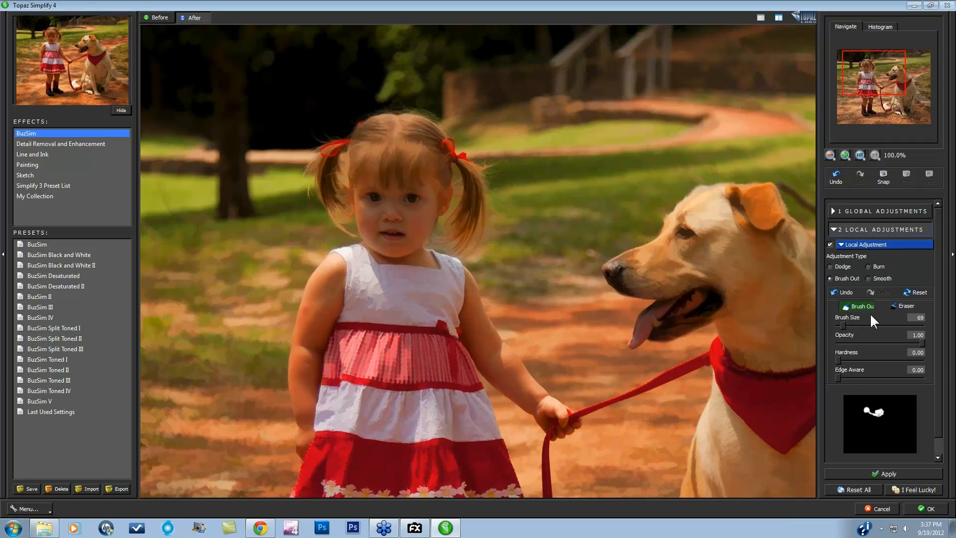
left_click(918, 294)
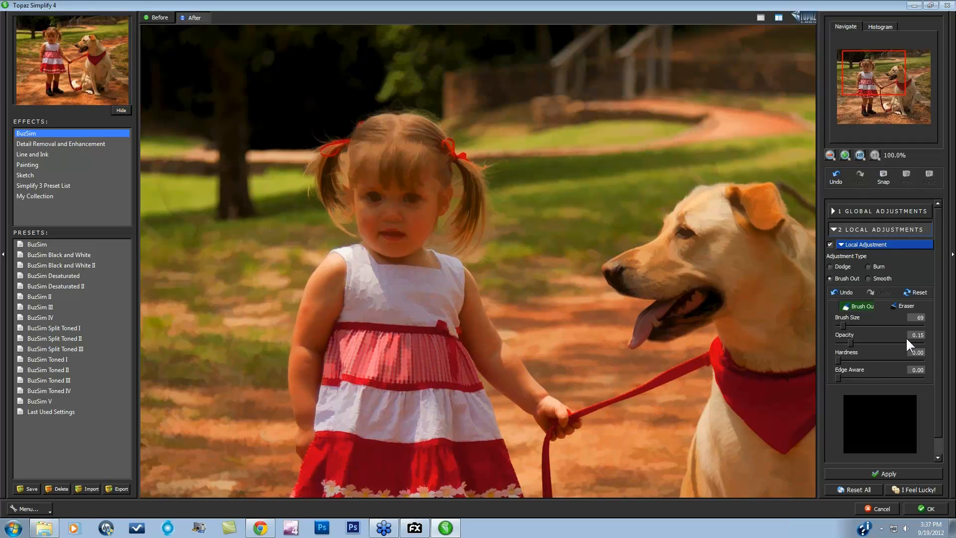
Set the brush to Opacity 0.15 and Edge Aware 1.00, and dab it repeatedly over the girl's eye to brush out the effect.
mouse_move(838, 360)
left_mouse_down()
mouse_move(906, 359)
mouse_move(838, 360)
left_mouse_up()
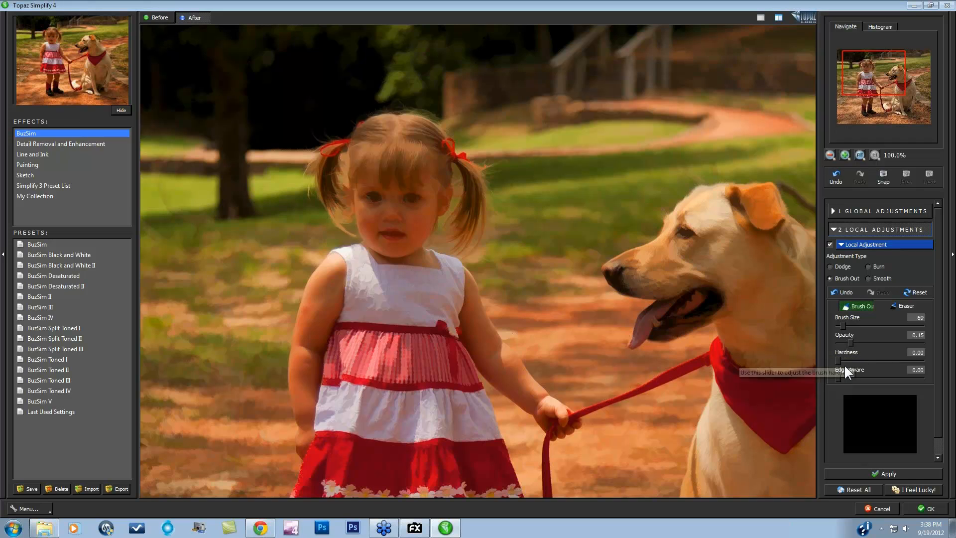
left_click(839, 378)
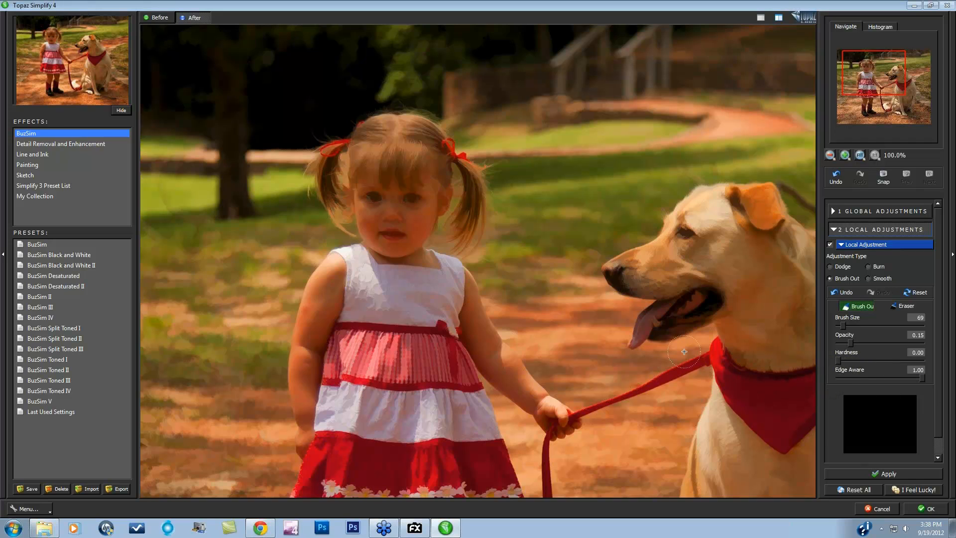
left_click(412, 198)
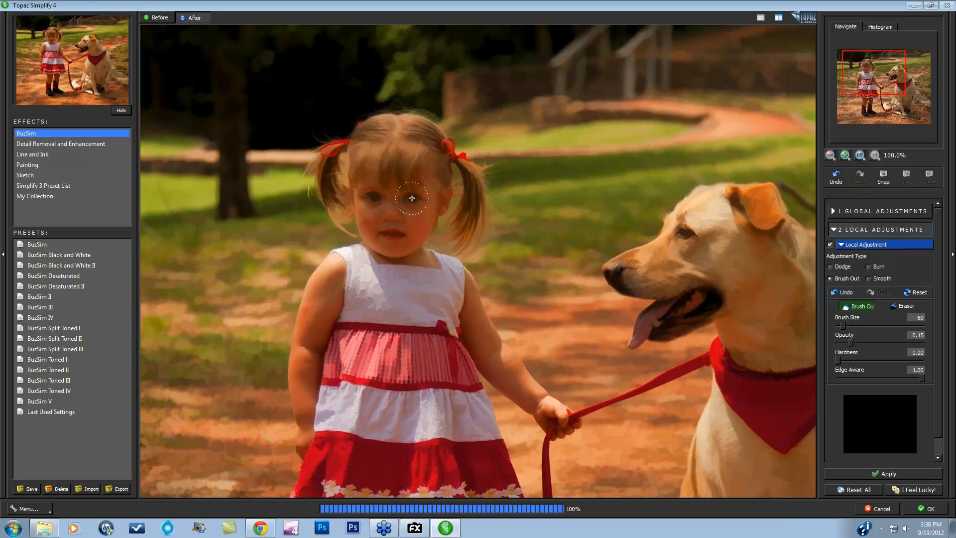
left_click(412, 198)
left_click(413, 198)
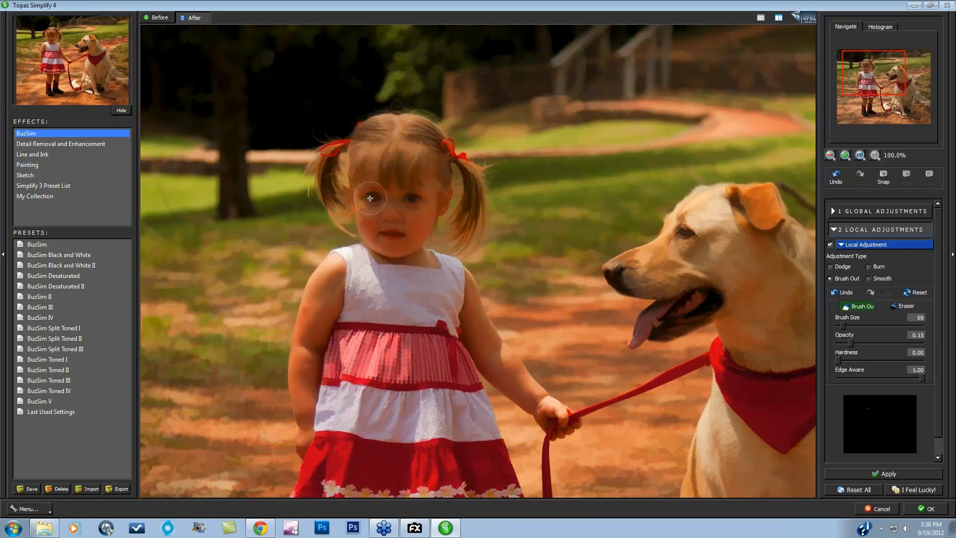
left_click(412, 198)
Clear the strokes and, with Brush Size 51, brush out the effect over the girl's eyes and mouth.
left_click(917, 291)
left_click_drag(843, 325, 841, 325)
left_click(413, 196)
left_click(374, 197)
left_click(414, 198)
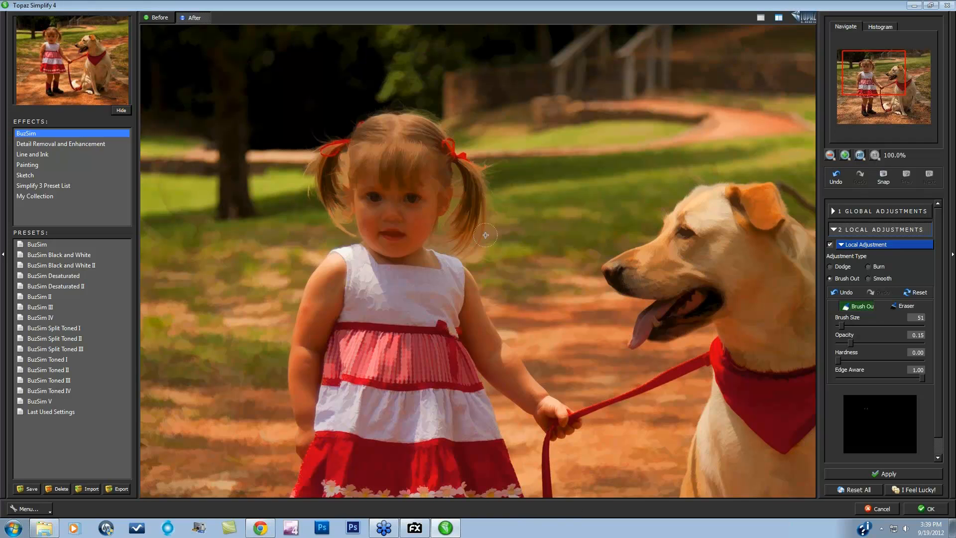
left_click(372, 197)
left_click(411, 197)
left_click_drag(389, 233, 399, 234)
Compare the girl's face with the local adjustment switched off and on, leaving it on.
left_click(829, 244)
left_click(829, 244)
left_click(829, 243)
left_click(830, 244)
Show the finishing touches, fit the whole photo in view and enable the Vignette.
scroll(938, 298, "down", 1)
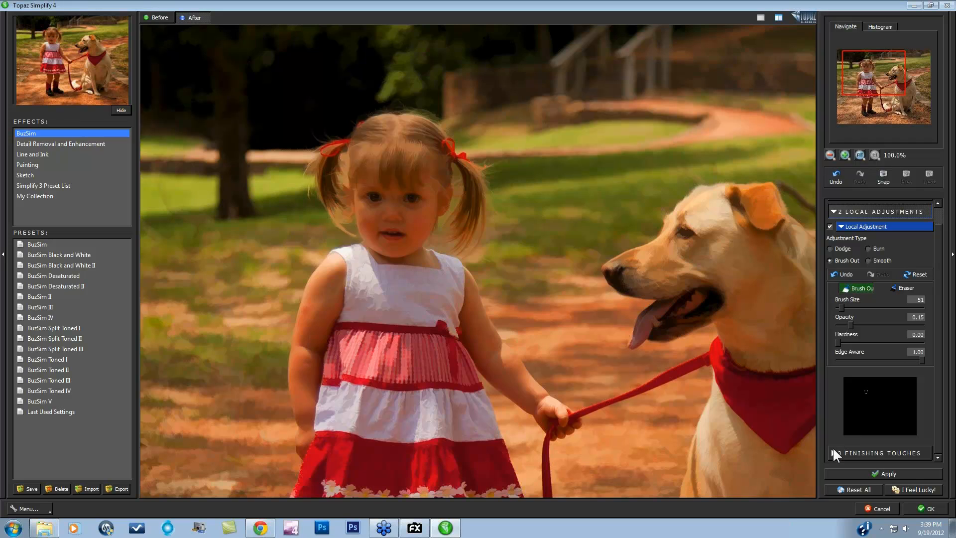
left_click(832, 450)
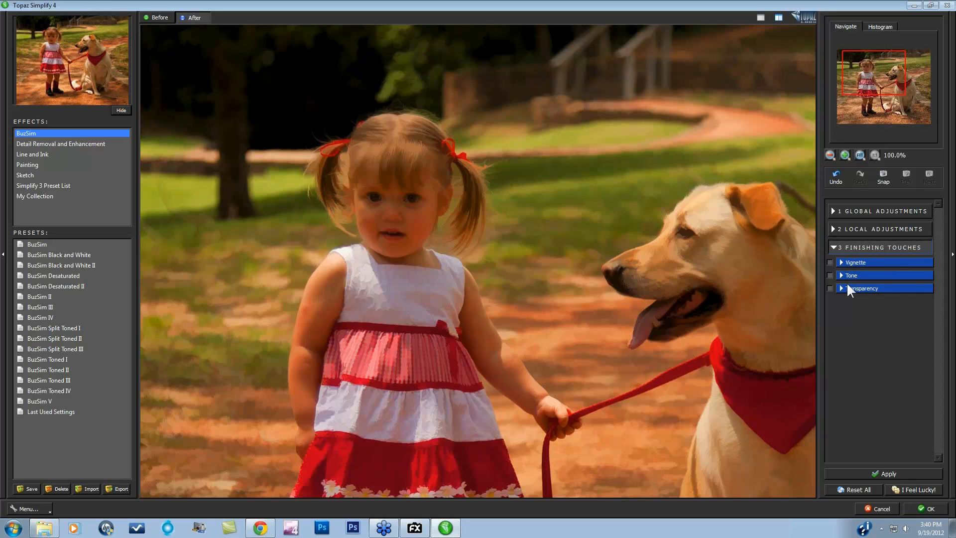
left_click(860, 155)
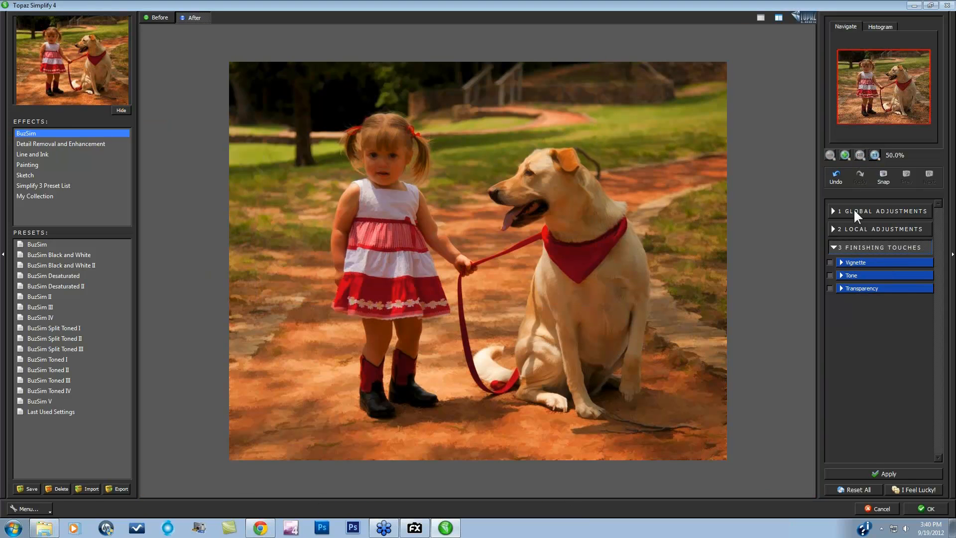
left_click(841, 262)
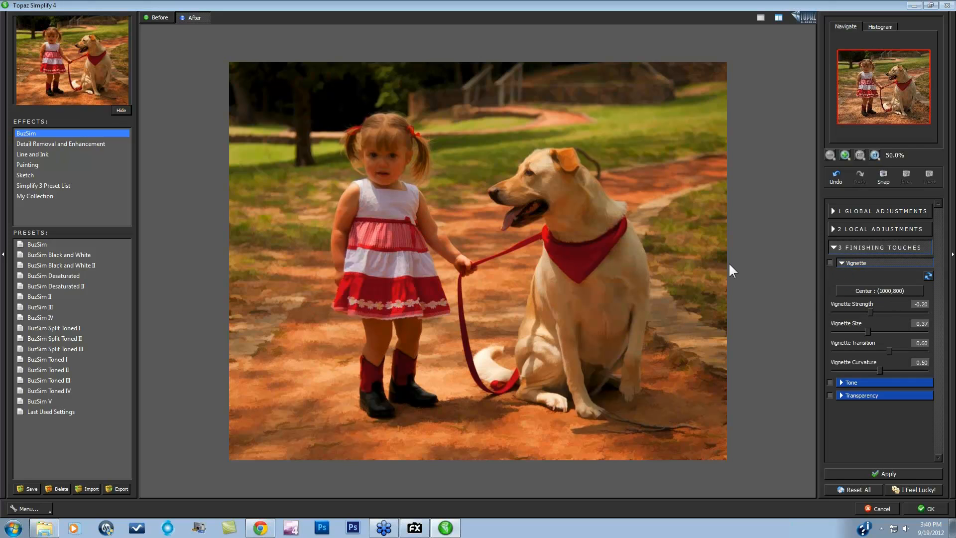
left_click(830, 262)
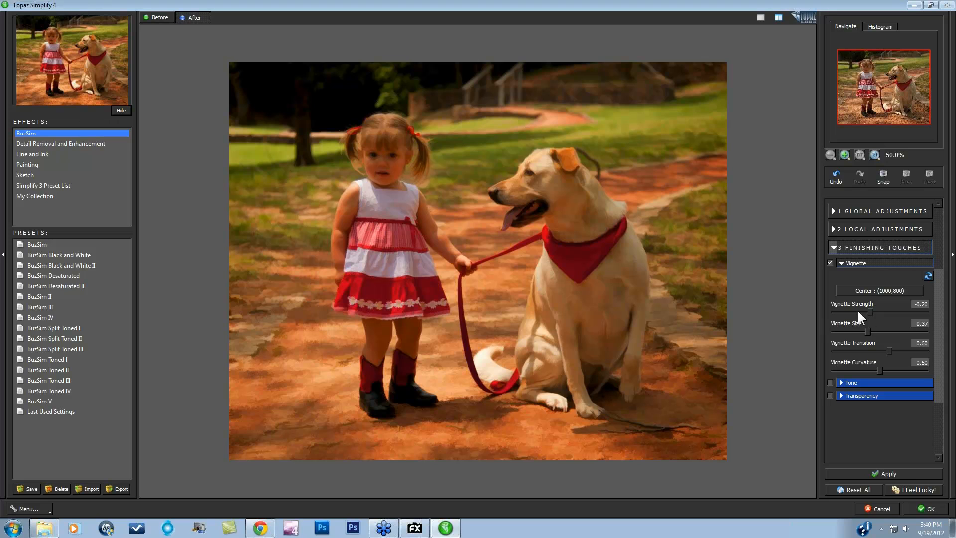
Set the vignette to Strength 1.00, Transition 0.00, Size 0.91 and Curvature 1.00 after trying an oval with Curvature 0.00.
left_click_drag(868, 310, 930, 310)
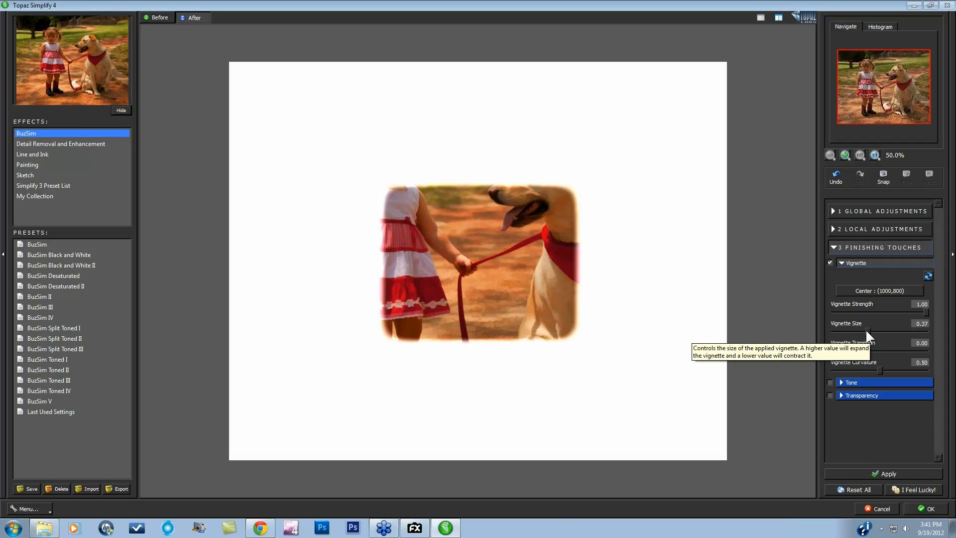
left_click_drag(866, 329, 911, 332)
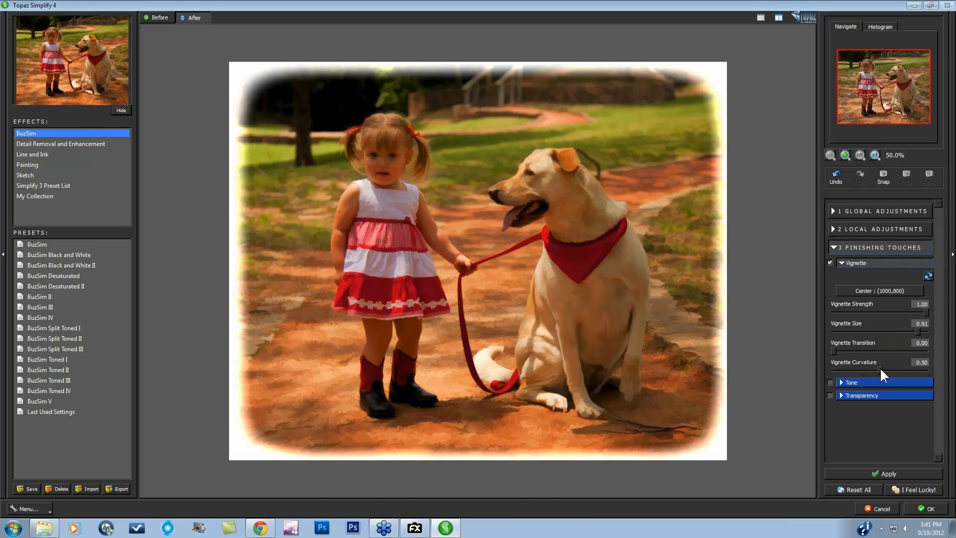
left_click_drag(852, 369, 799, 369)
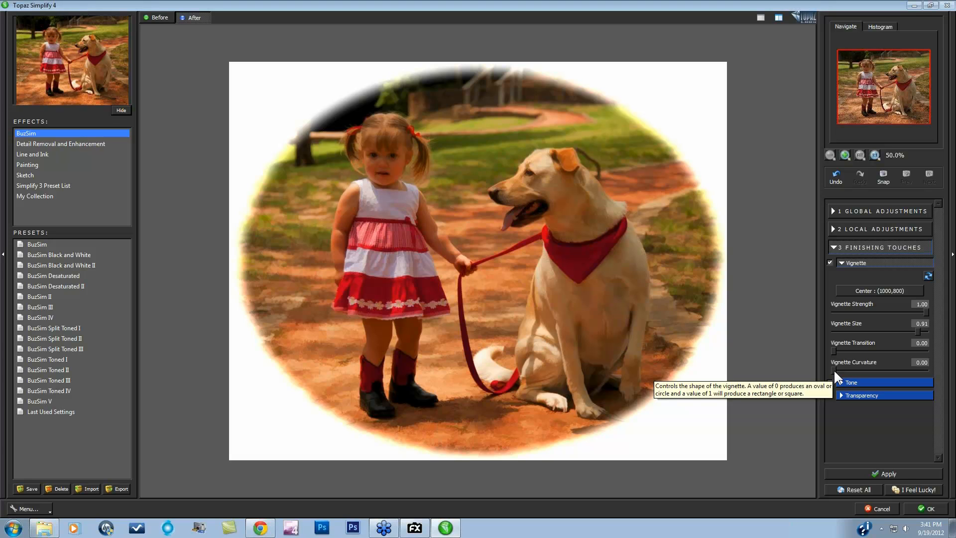
left_click_drag(836, 369, 926, 370)
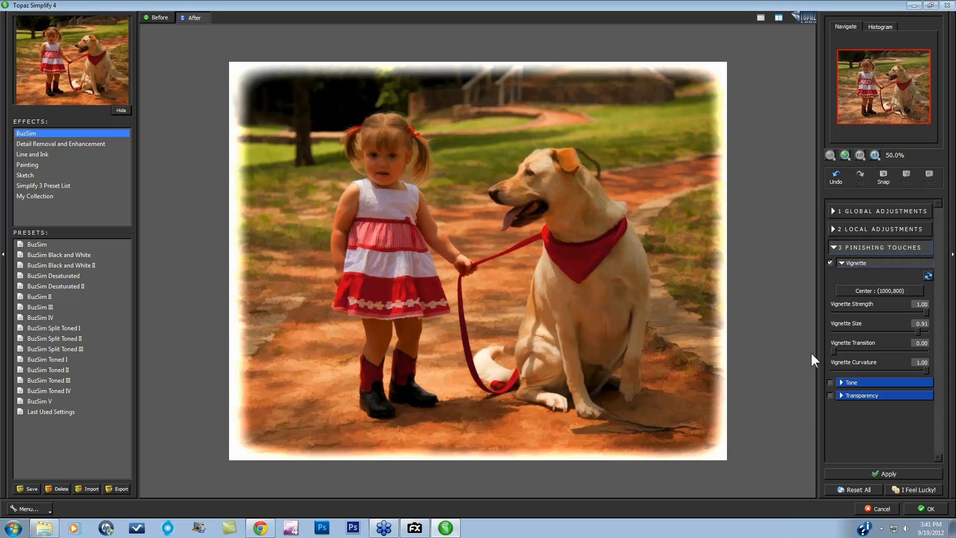
Enable the Tone finishing touch with its existing colors, and apply the BuzSim Split Toned I preset.
left_click(841, 382)
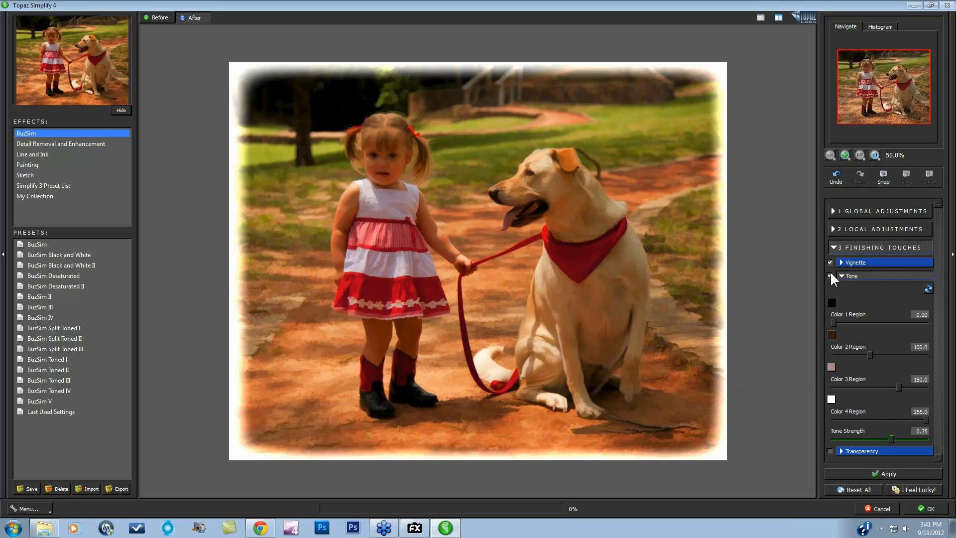
left_click(830, 274)
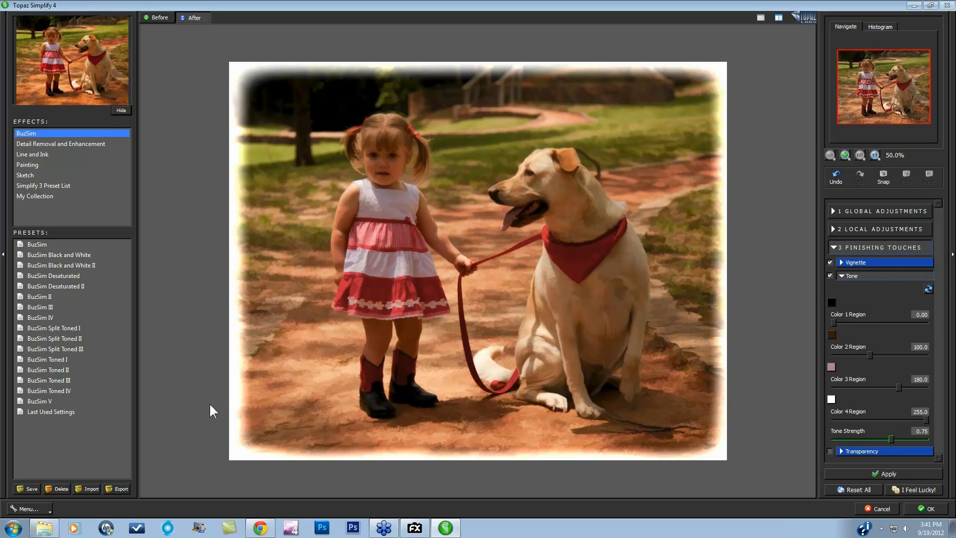
left_click(59, 328)
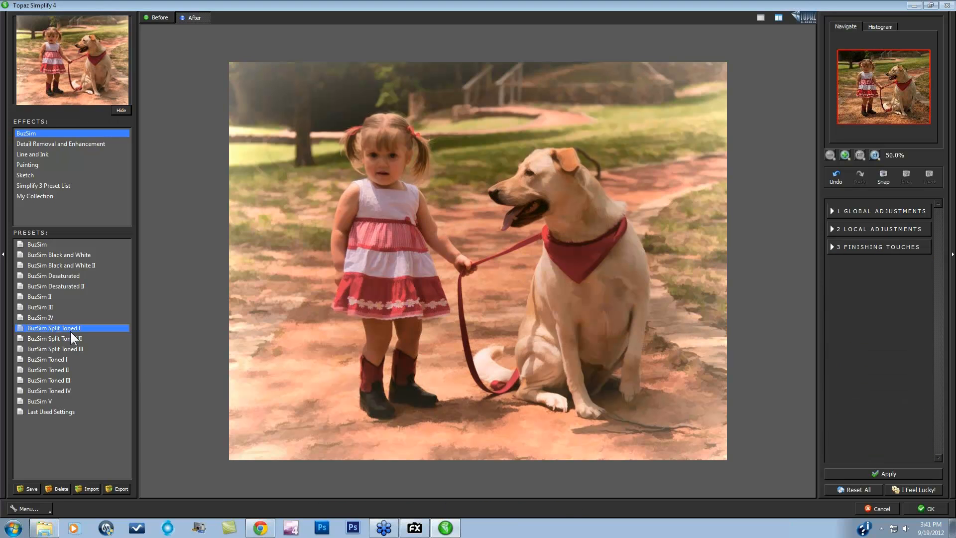
Show the Tone settings of the BuzSim Split Toned I look and set Tone Strength to 0.35.
left_click(832, 246)
left_click(840, 275)
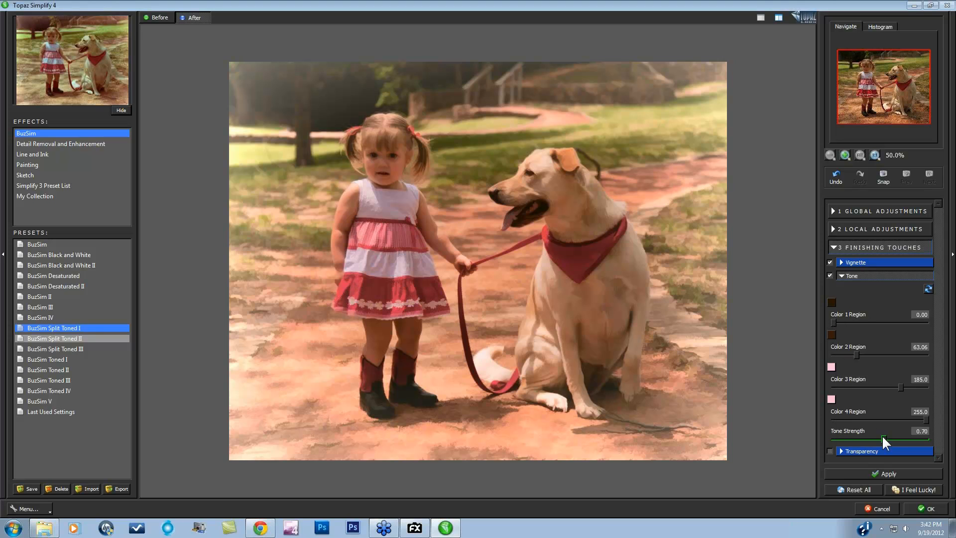
left_click(833, 441)
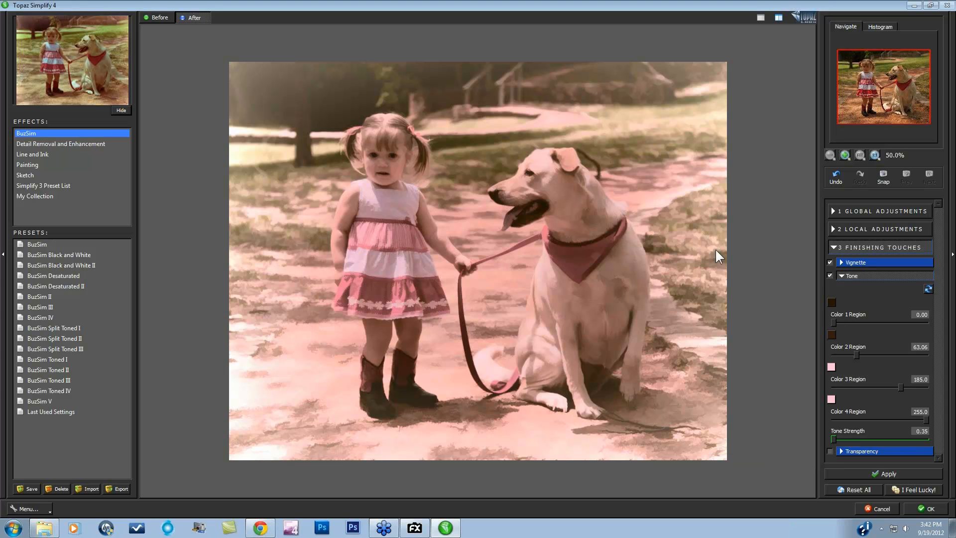
Try the BuzSim Split Toned II and III presets, followed by the Painting presets Oil Painting Toned I, II and III.
left_click(75, 340)
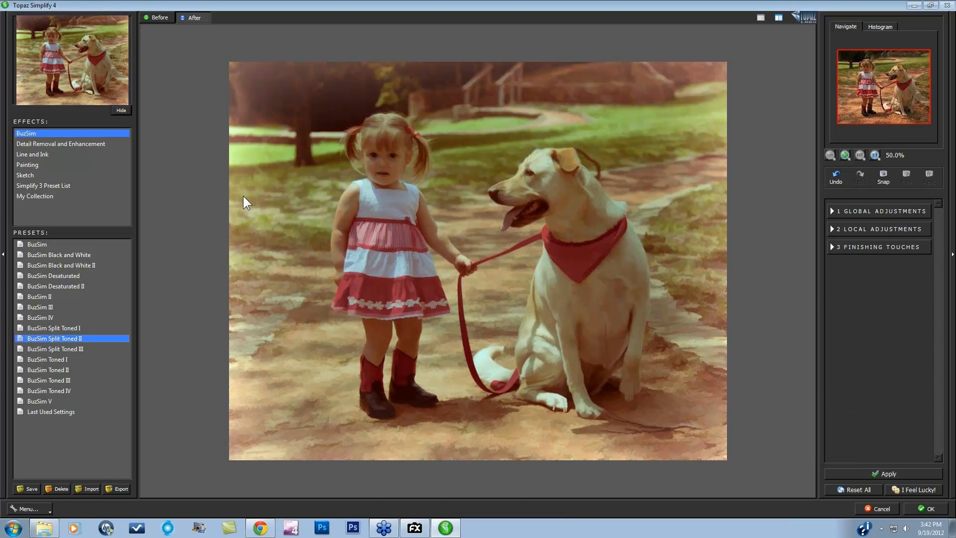
left_click(53, 349)
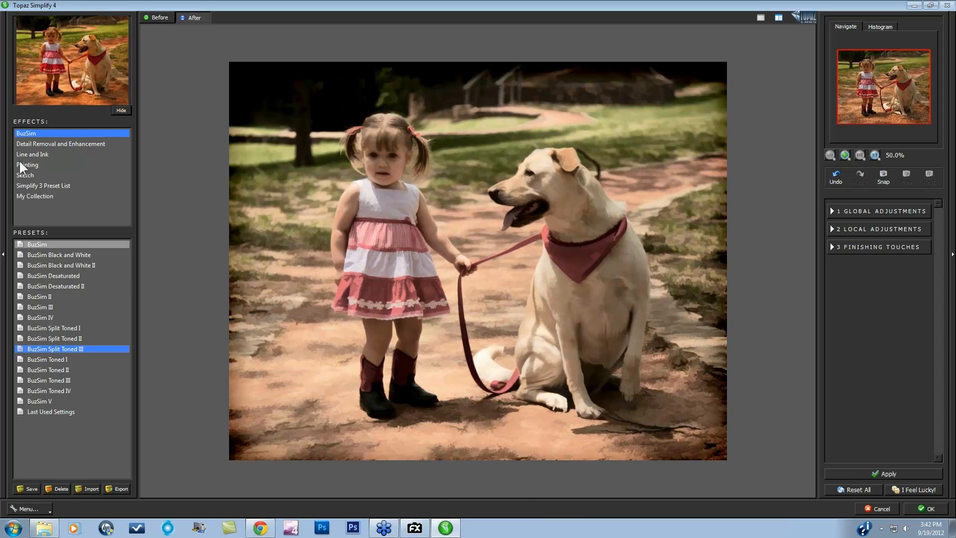
left_click(34, 145)
left_click(35, 165)
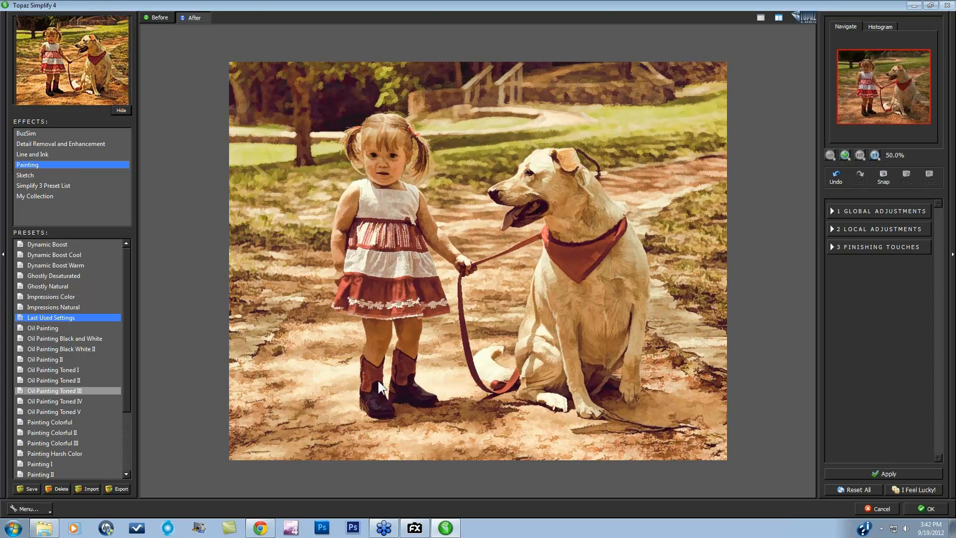
left_click(85, 371)
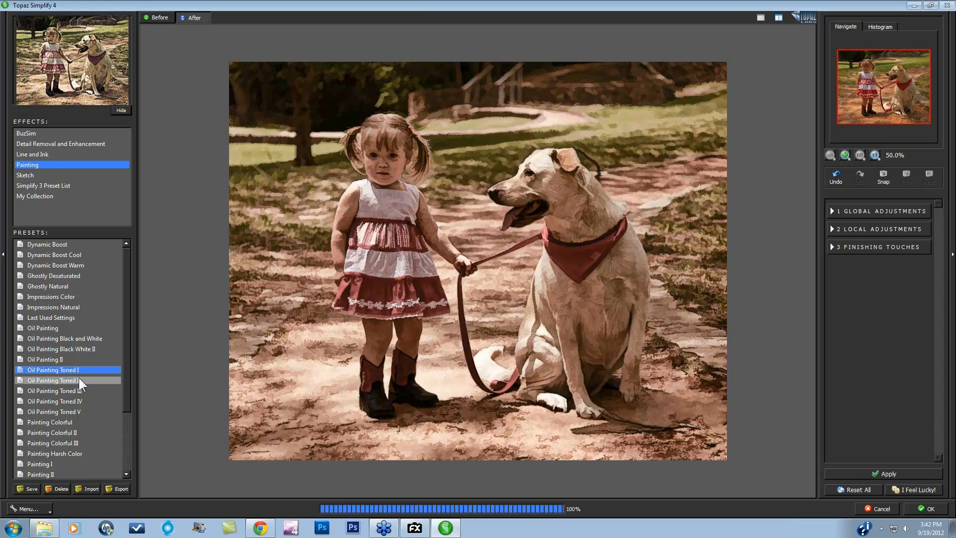
left_click(82, 381)
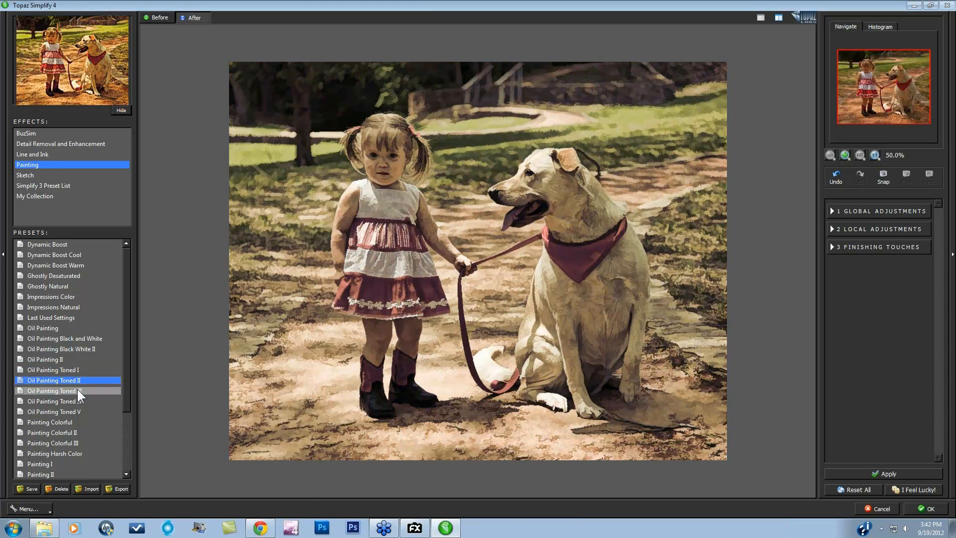
left_click(78, 392)
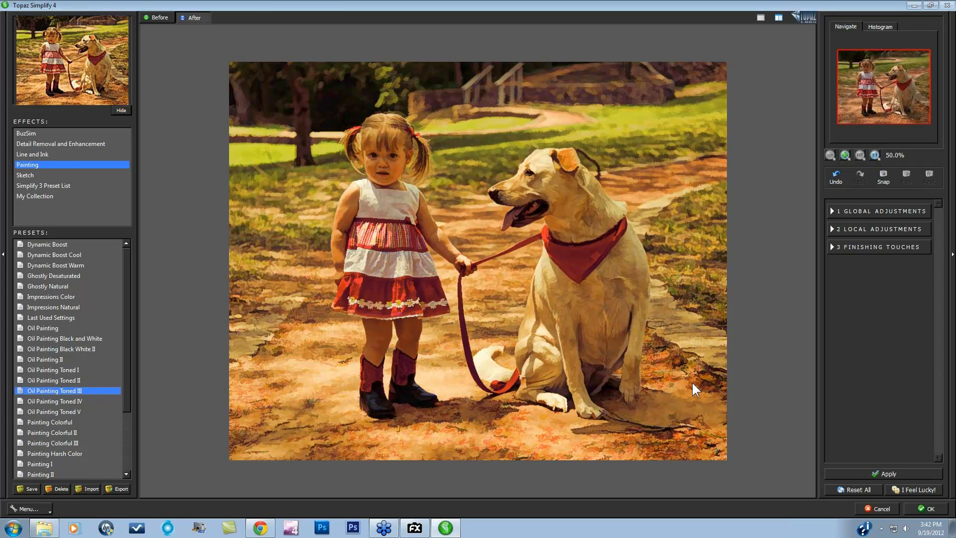
In the Tone finishing touch, set Tone Strength to 0.35 and Color 1 to dark red (85, 0, 0) with its region at 1.37.
left_click(834, 248)
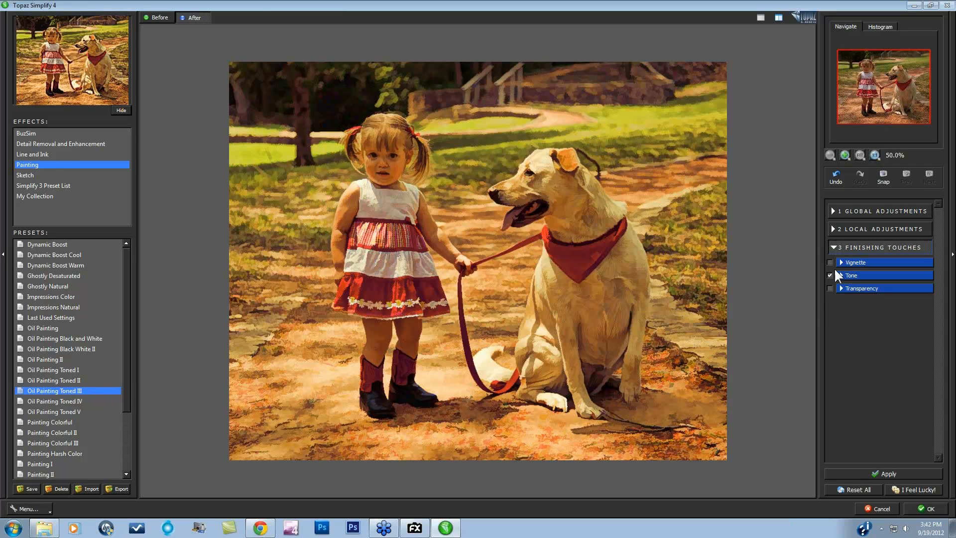
left_click(841, 273)
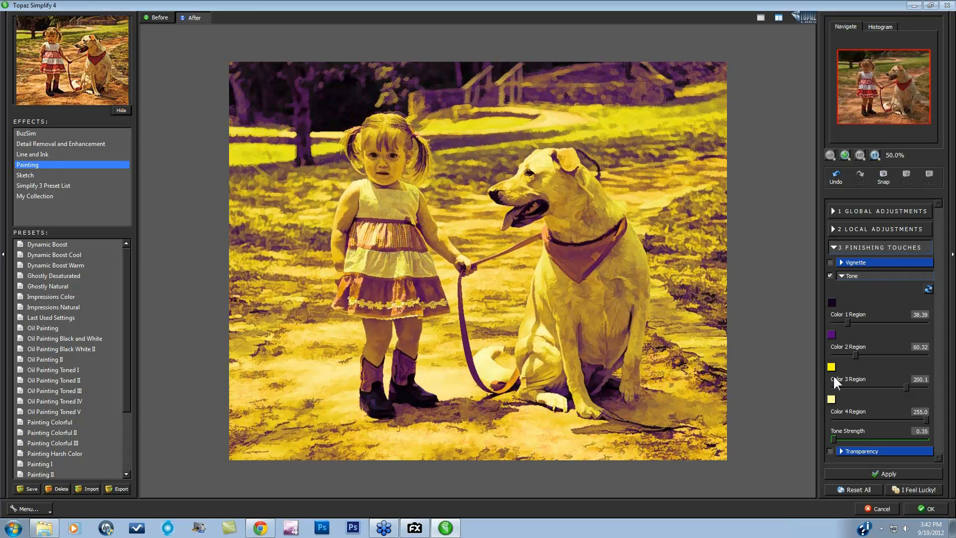
left_click(831, 302)
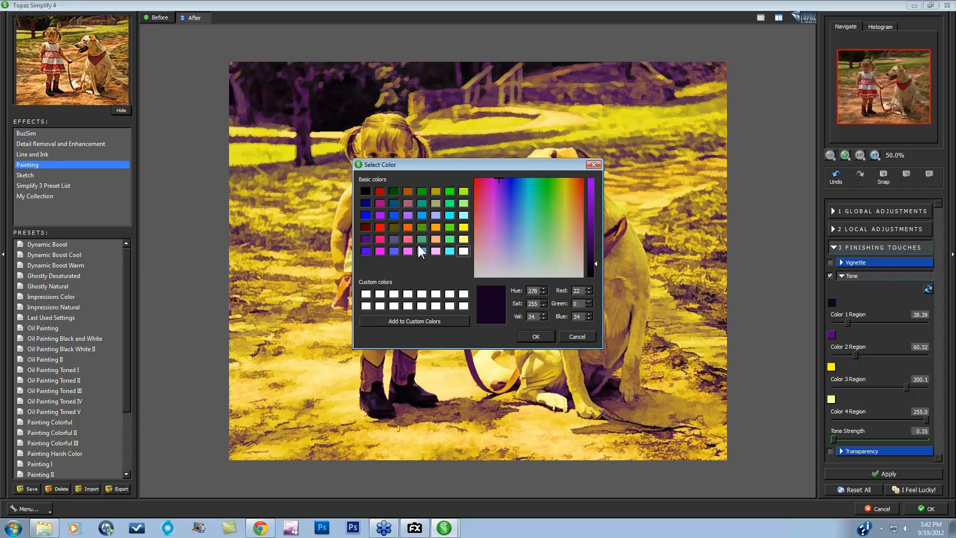
left_click(366, 227)
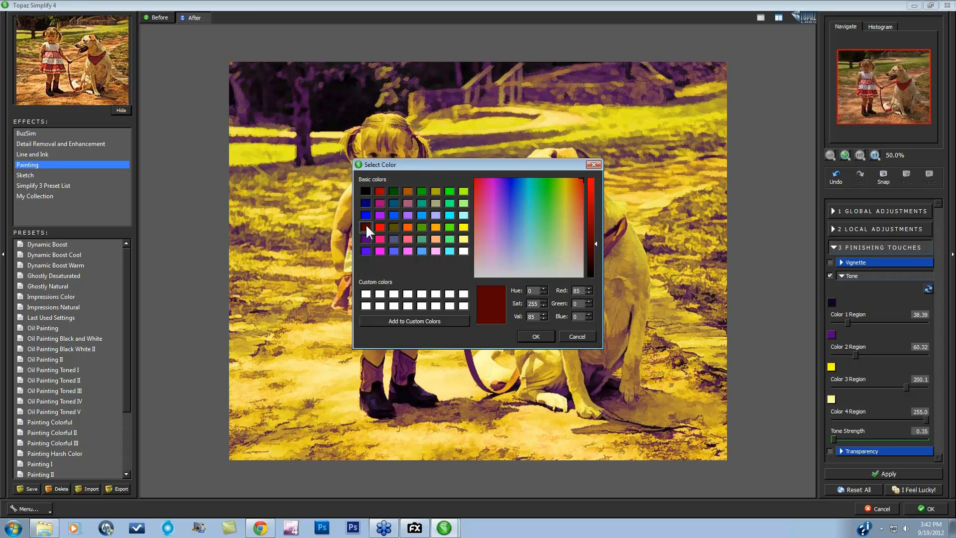
left_click(534, 336)
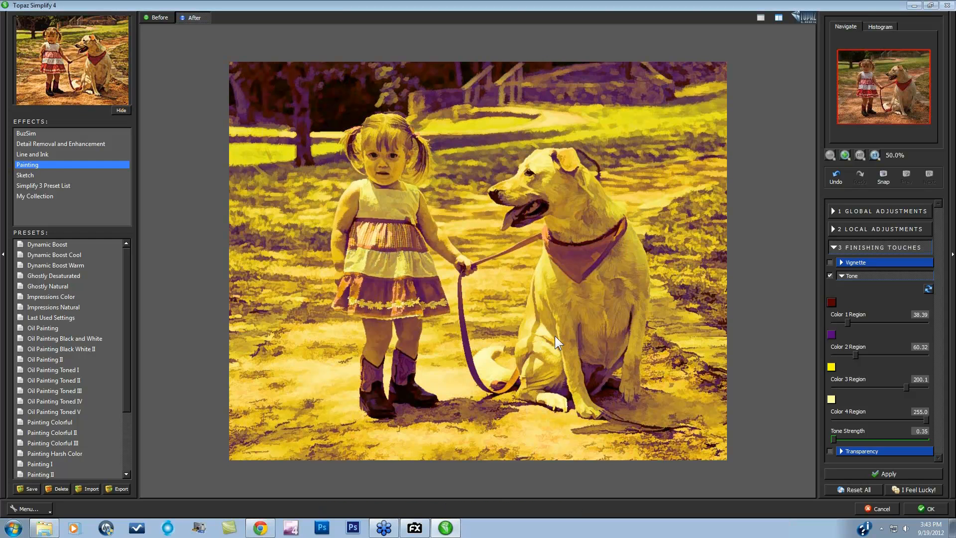
left_click_drag(846, 321, 834, 322)
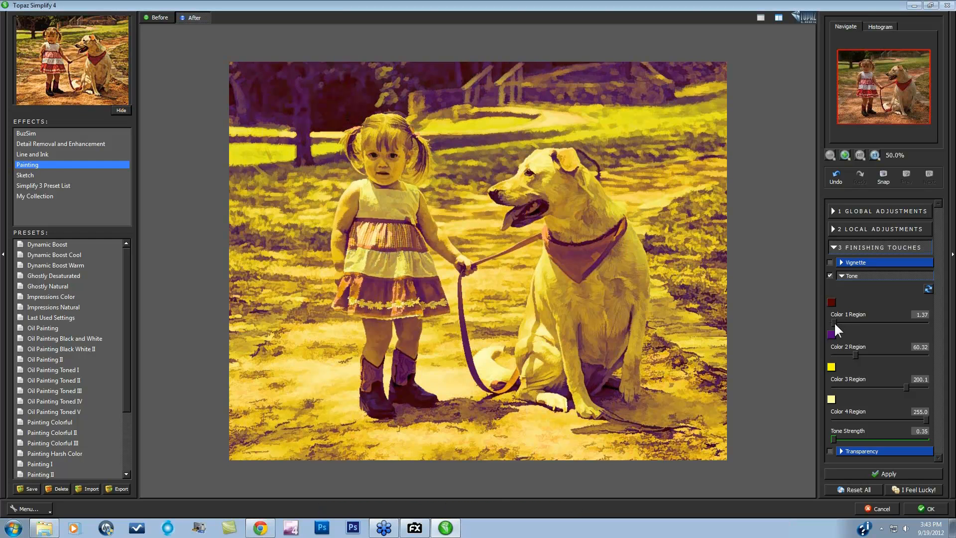
Set tone Color 2 to dark red (85, 0, 0) after trying slate blue, with its region at 89.11.
left_click(831, 334)
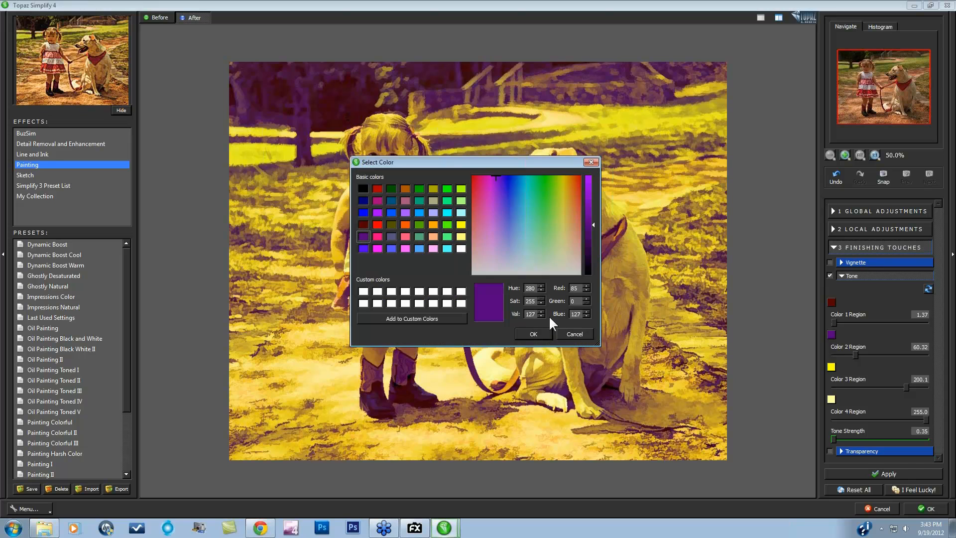
left_click(392, 237)
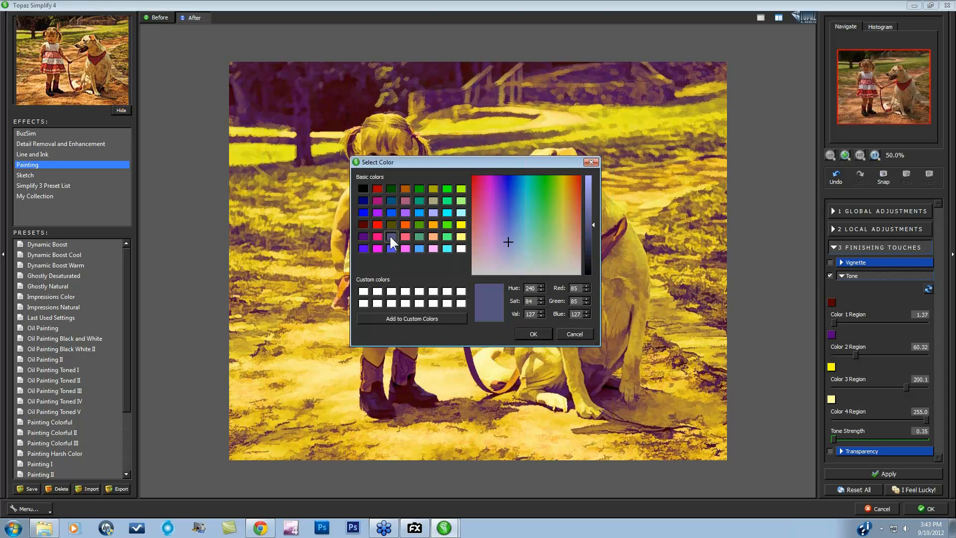
left_click(534, 334)
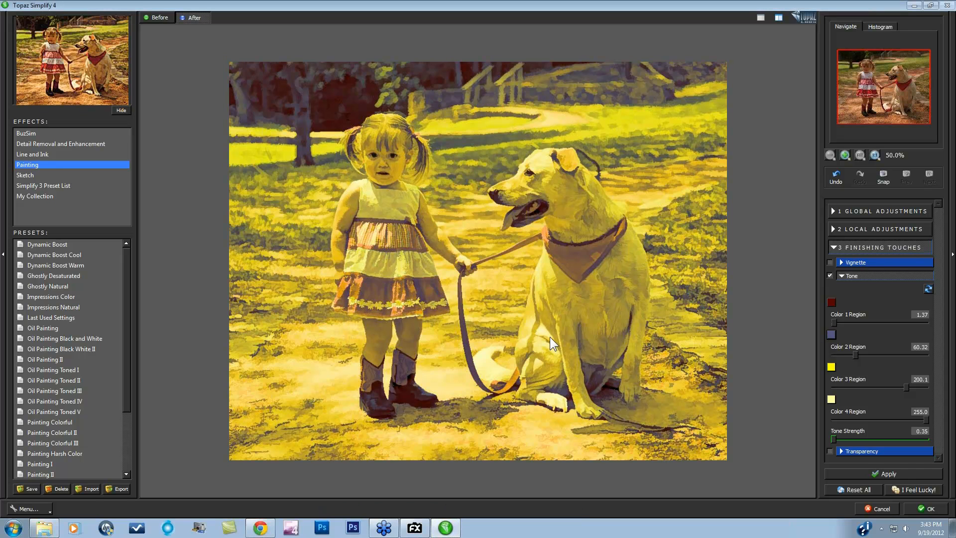
left_click(831, 333)
left_click(367, 225)
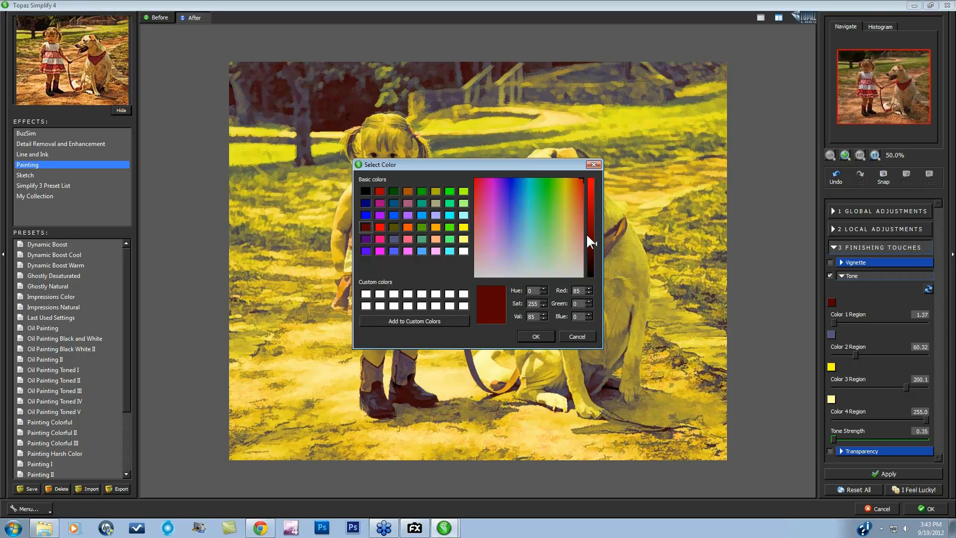
left_click(538, 337)
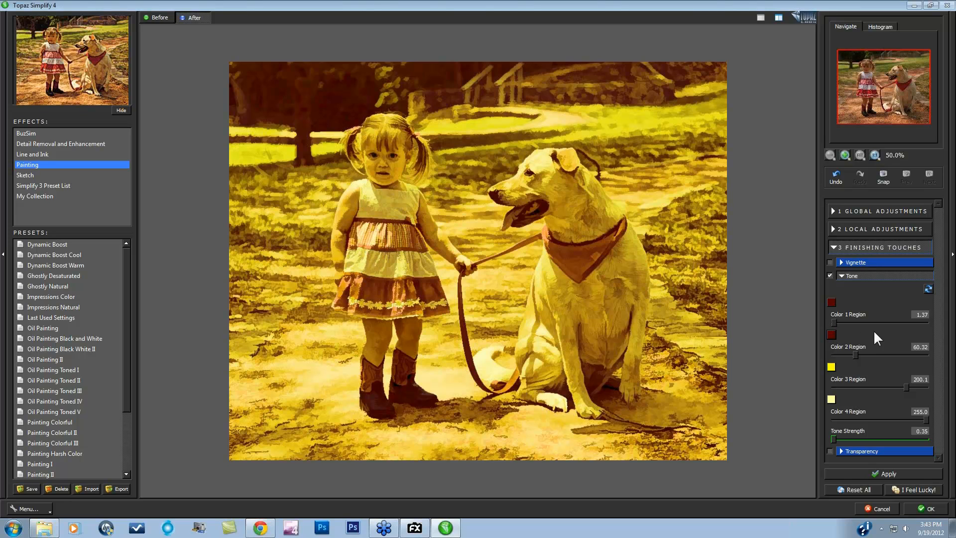
mouse_move(861, 353)
left_mouse_down()
mouse_move(881, 353)
mouse_move(845, 354)
mouse_move(865, 354)
left_mouse_up()
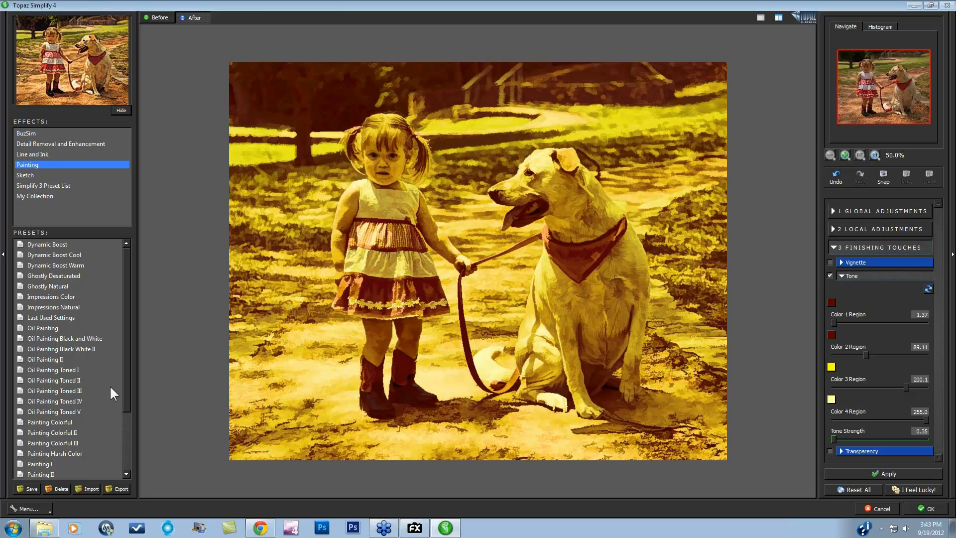
Apply the Oil Painting Toned V preset and show its Tone settings.
scroll(124, 386, "down", 2)
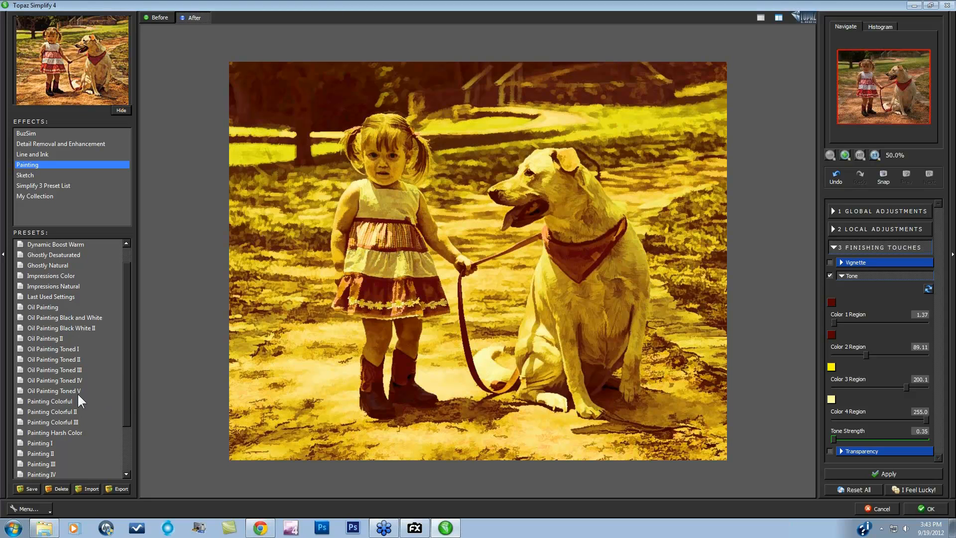
left_click(72, 391)
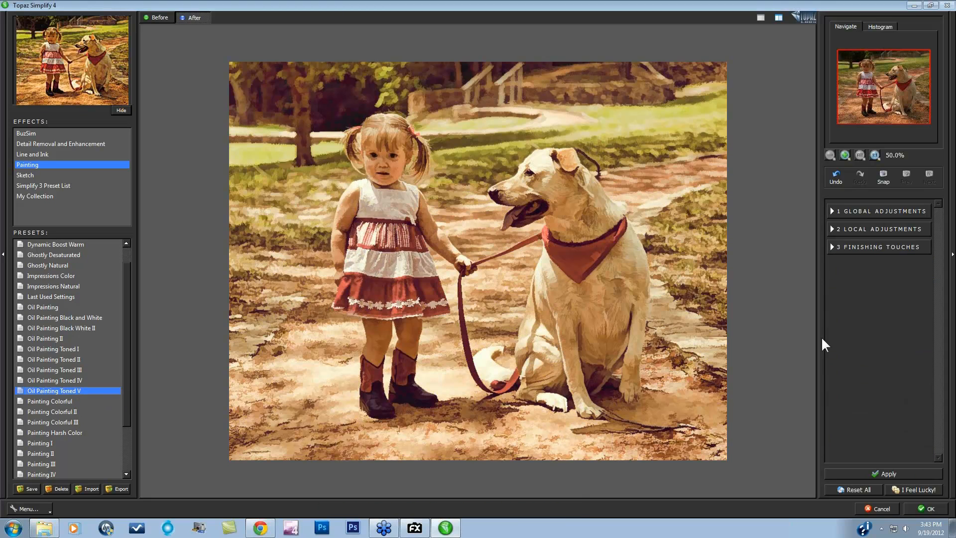
left_click(835, 248)
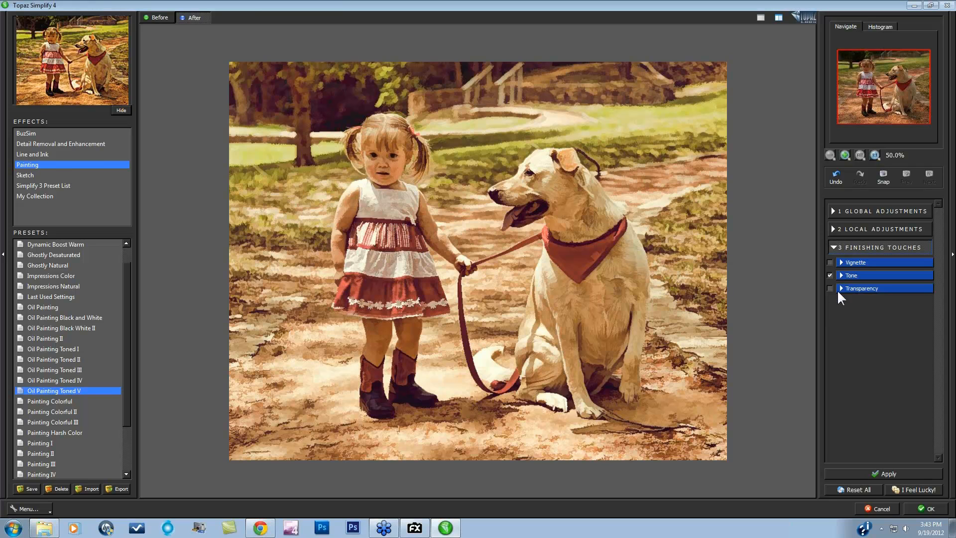
left_click(845, 275)
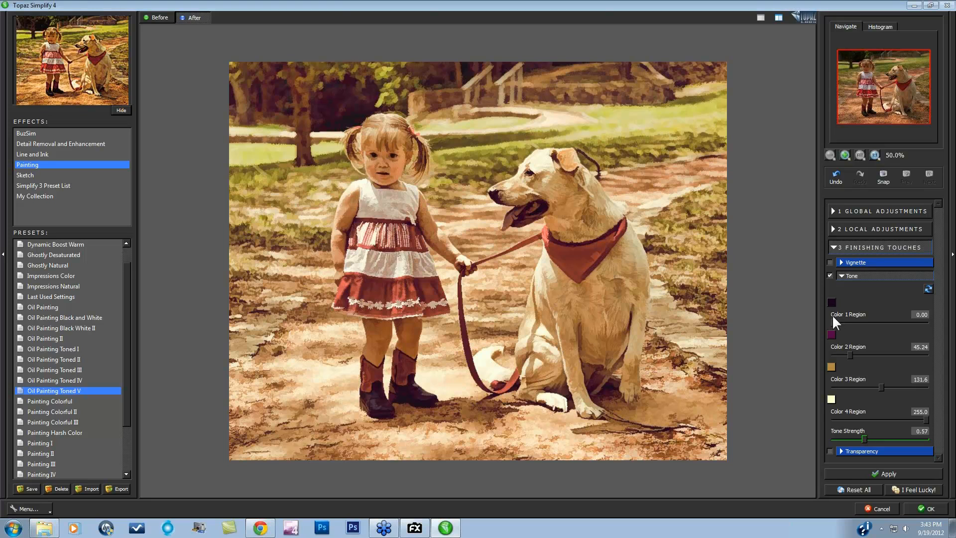
Set Tone Strength to 0.35, trying Color 1 Region at 255.0 and Color 4 Region at 0.00 before returning them to 0.00 and 255.0.
left_click_drag(832, 321, 948, 335)
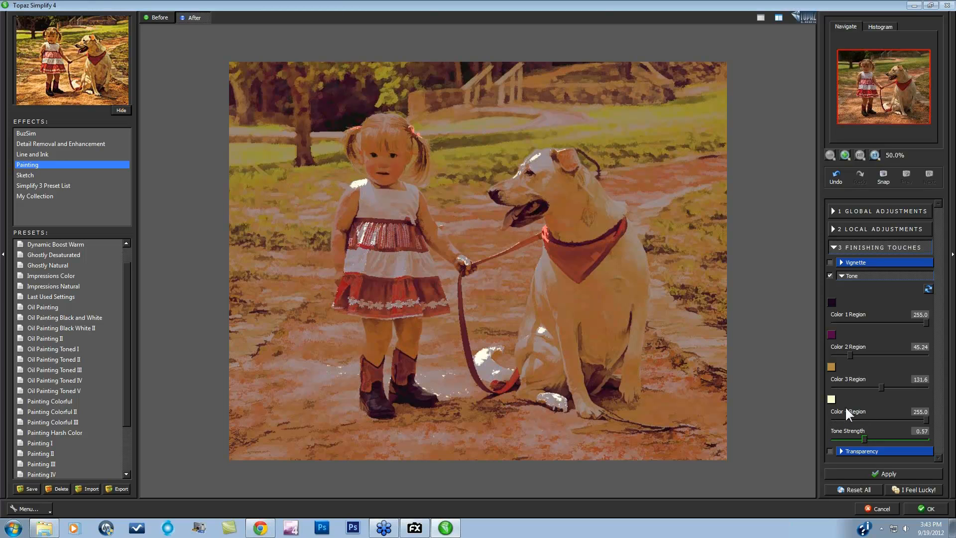
left_click_drag(927, 421, 806, 425)
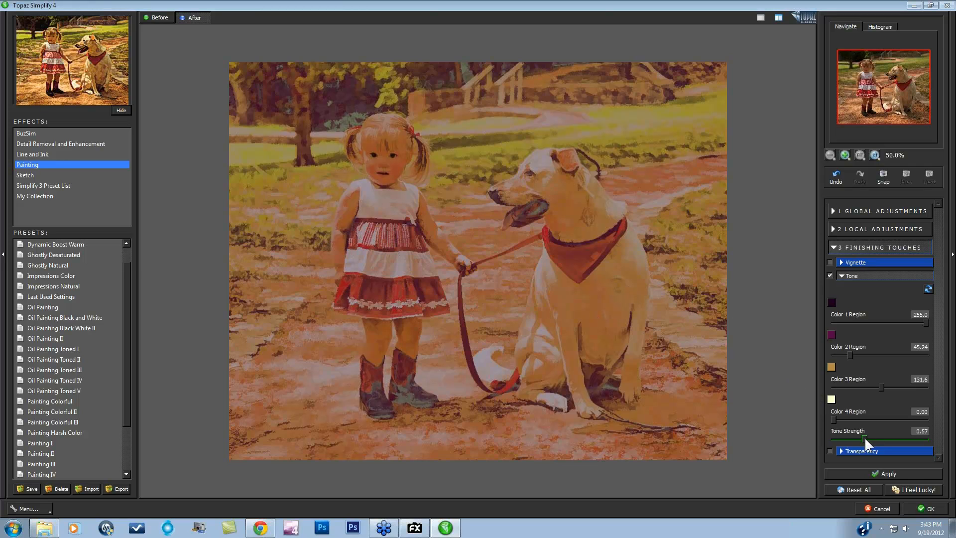
left_click_drag(865, 439, 833, 439)
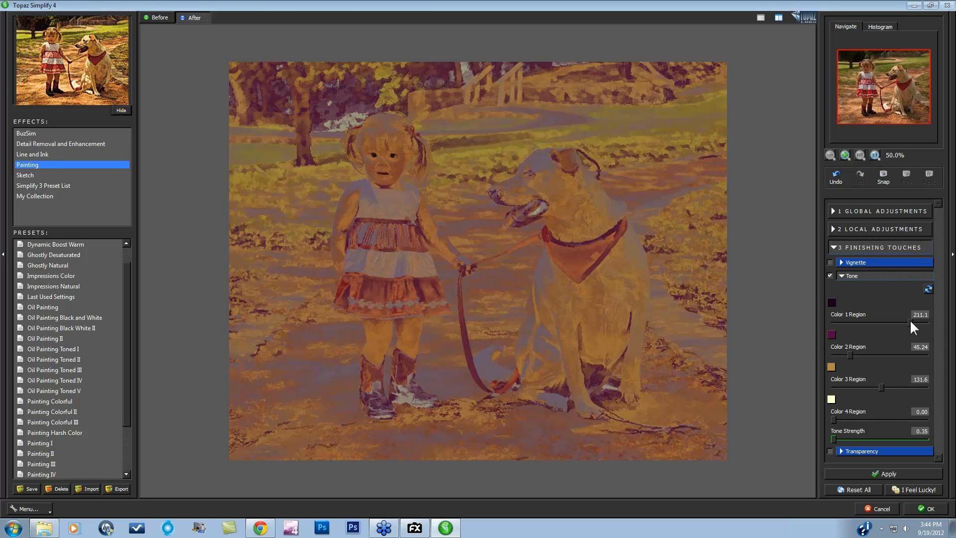
left_click_drag(916, 324, 807, 325)
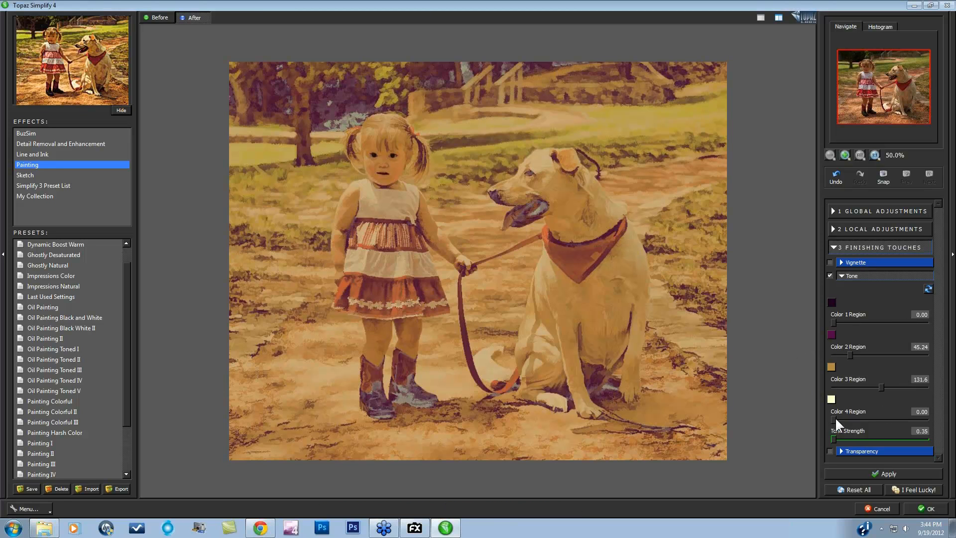
left_click_drag(835, 421, 949, 419)
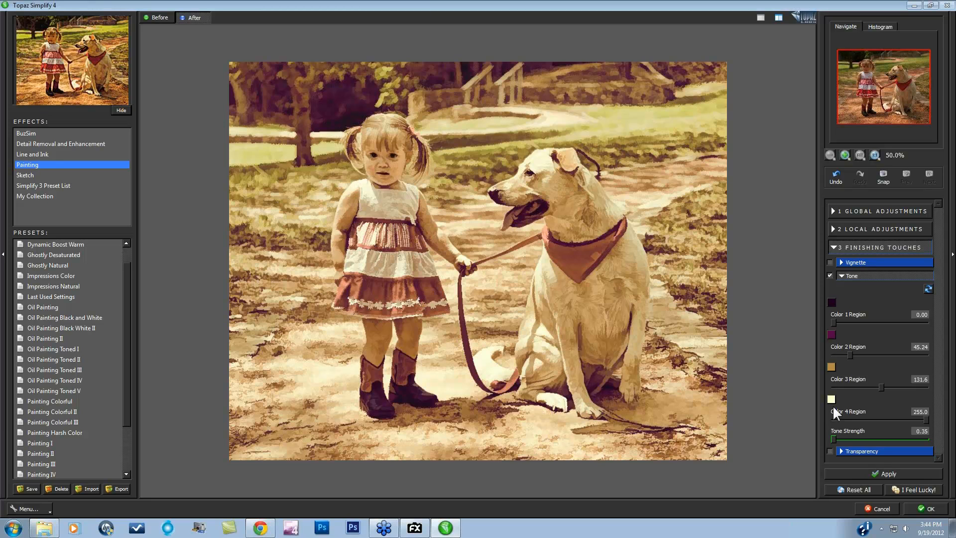
Set the tone's Color 2 Region to 65.81 and Color 3 Region to 168.6.
left_click_drag(850, 355, 847, 354)
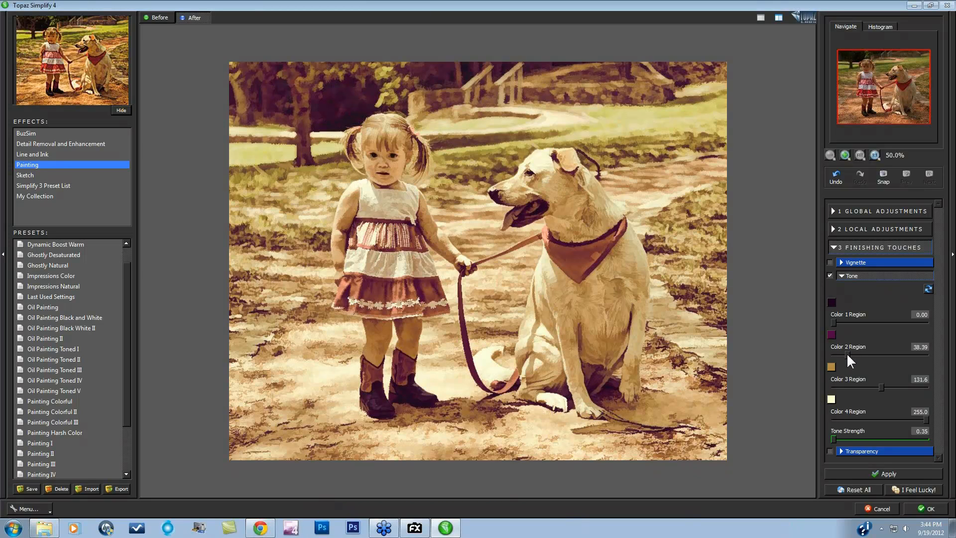
mouse_move(882, 388)
left_mouse_down()
mouse_move(906, 391)
mouse_move(895, 390)
left_mouse_up()
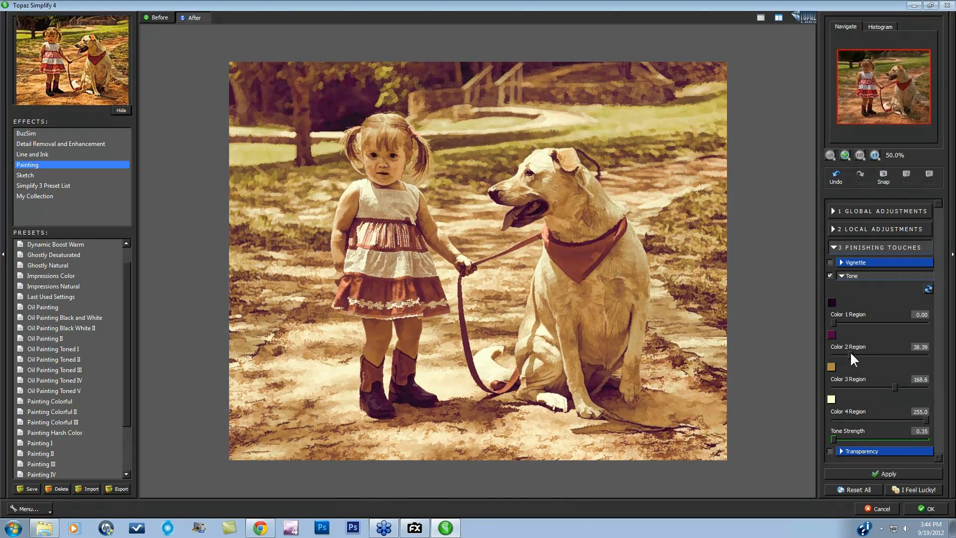
left_click_drag(850, 352, 856, 353)
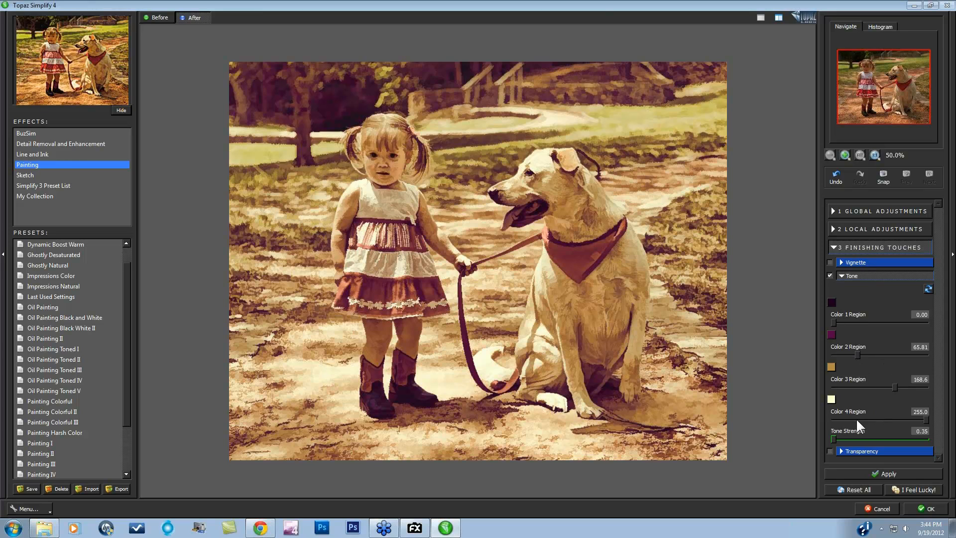
Enable the Transparency finishing touch with Overall Transparency at 0.28, and inspect the photo at 100%.
left_click(841, 450)
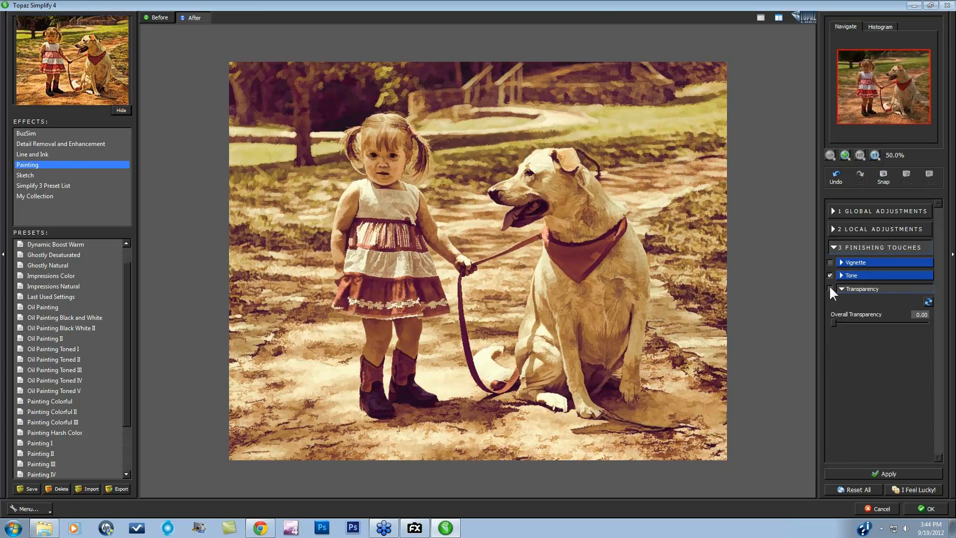
left_click(830, 289)
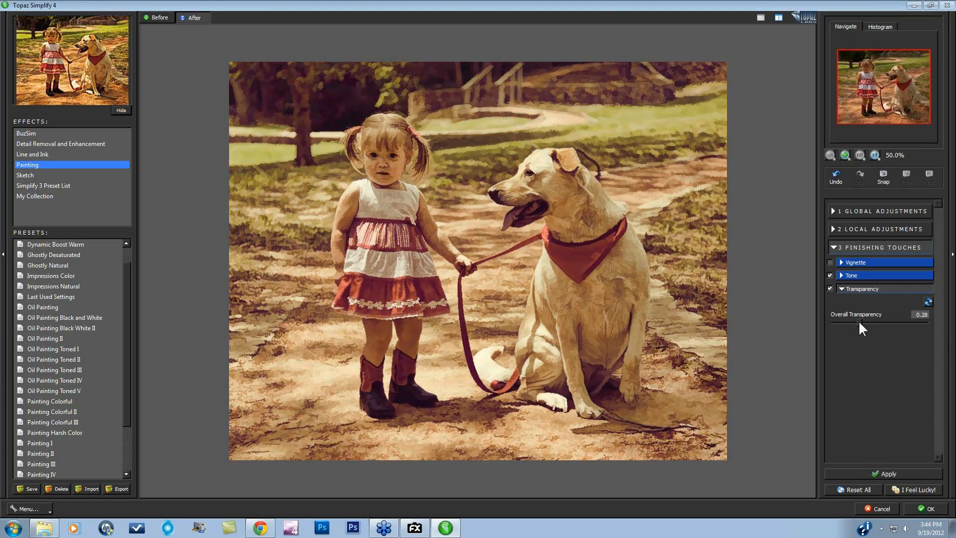
left_click(875, 155)
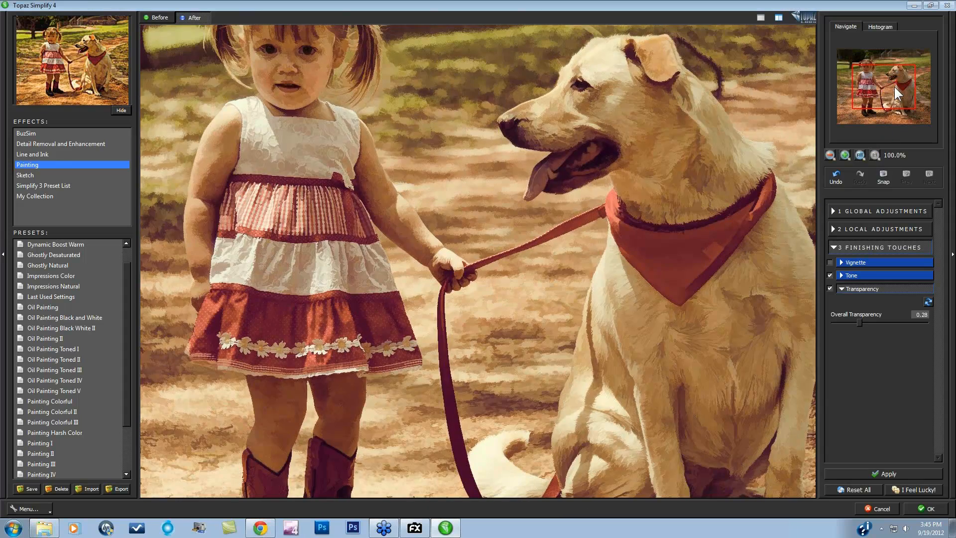
Try Overall Transparency at 0.51, 0.44 and 0.64 while inspecting the girl and the dog, and return it to 0.00.
left_click_drag(897, 92, 881, 89)
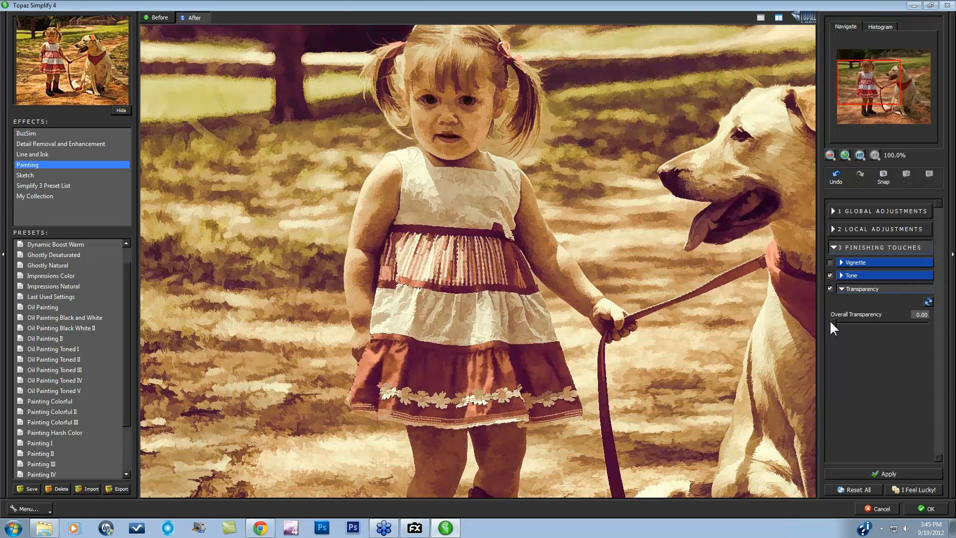
left_click_drag(834, 322, 880, 326)
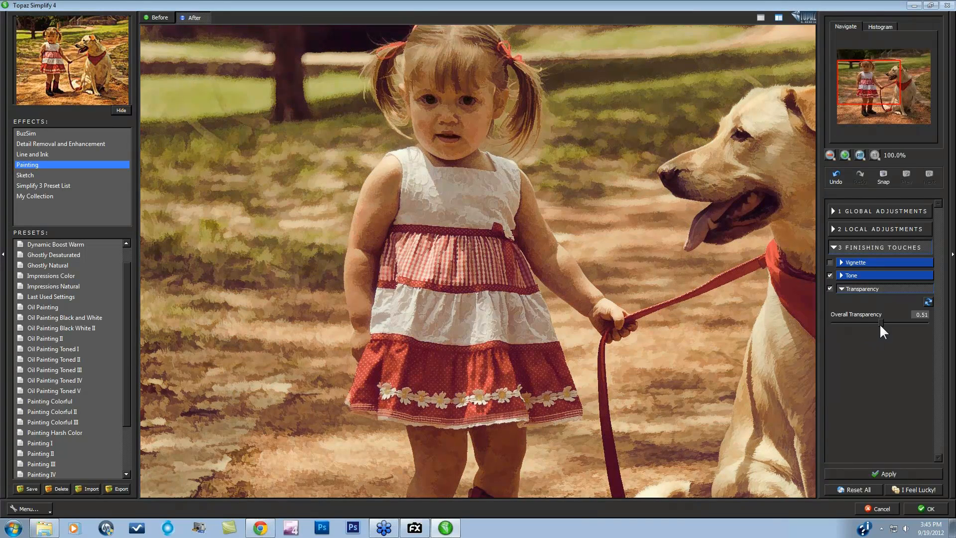
left_click_drag(886, 89, 912, 89)
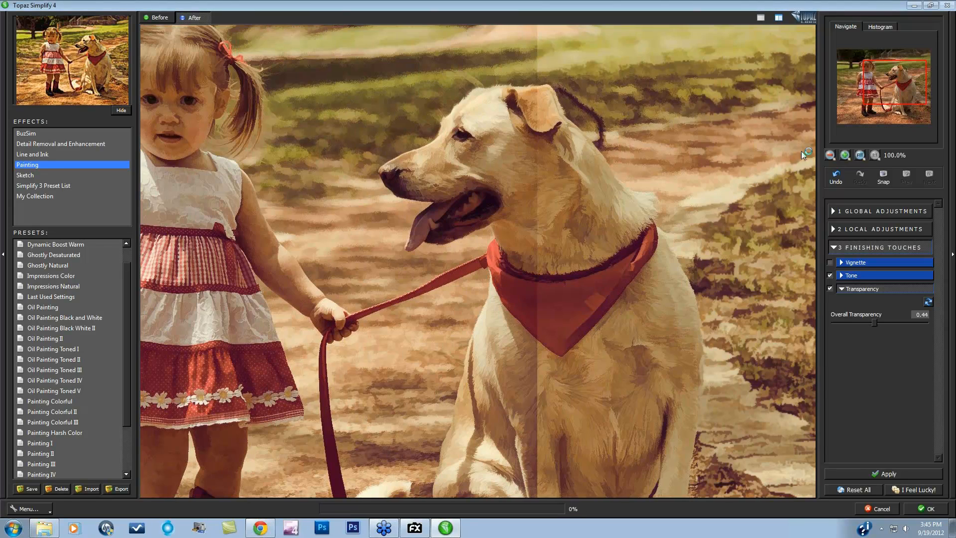
left_click(646, 257)
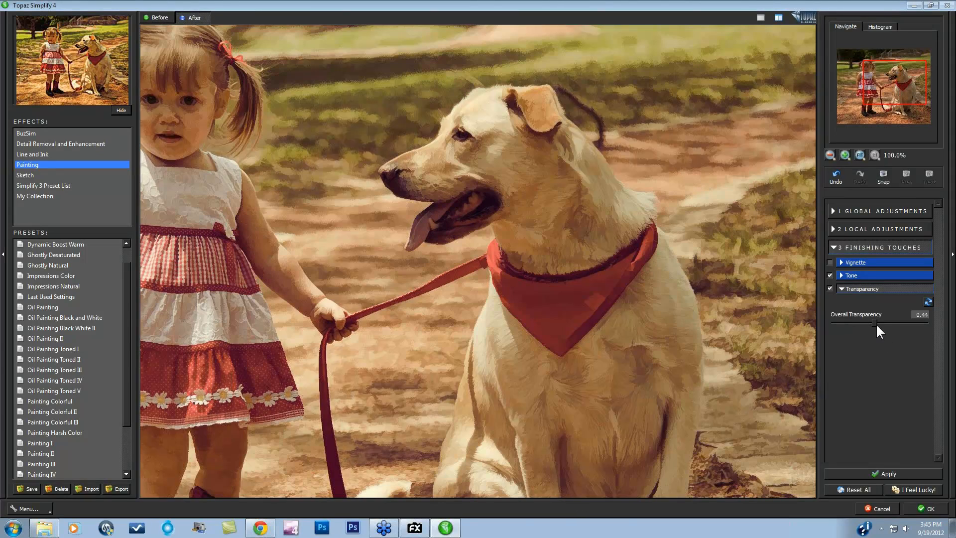
left_click_drag(877, 325, 891, 322)
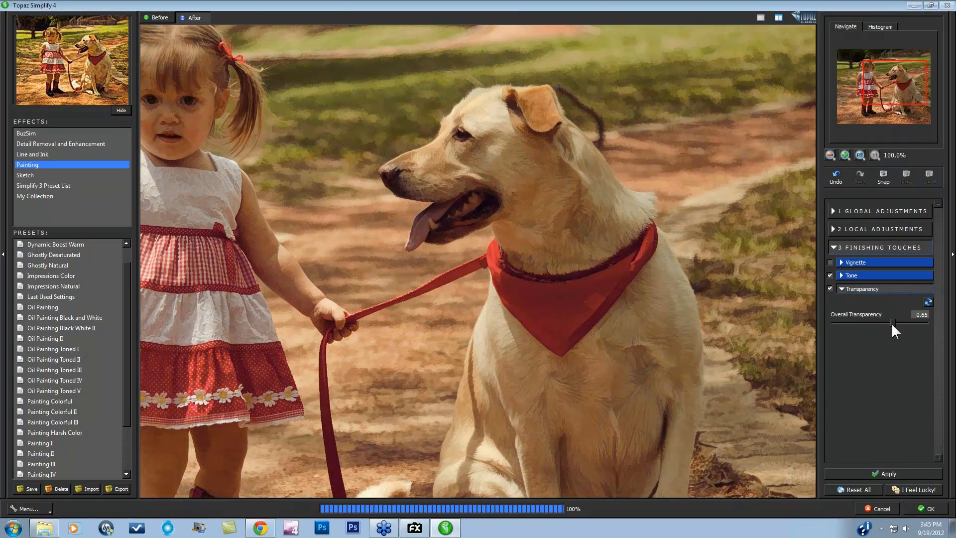
left_click(659, 286)
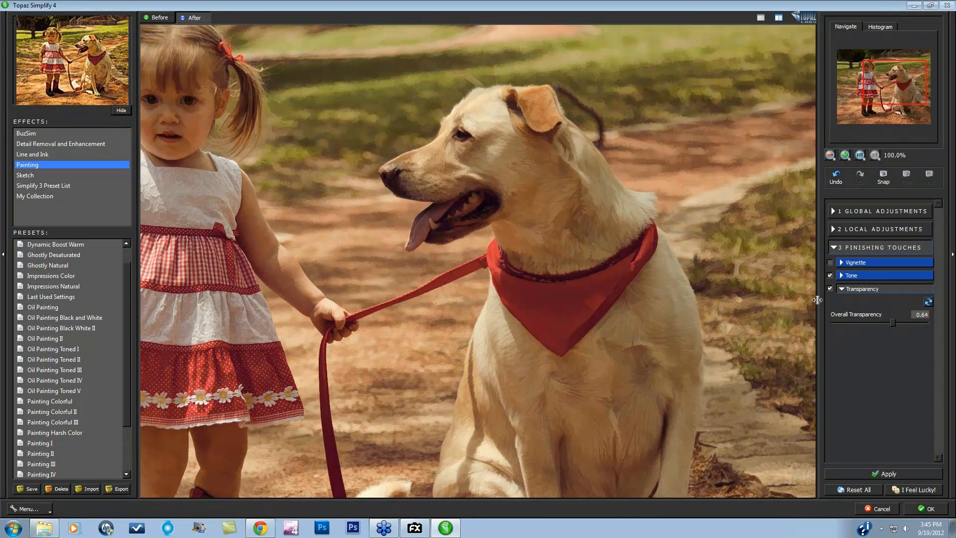
left_click_drag(834, 320, 833, 321)
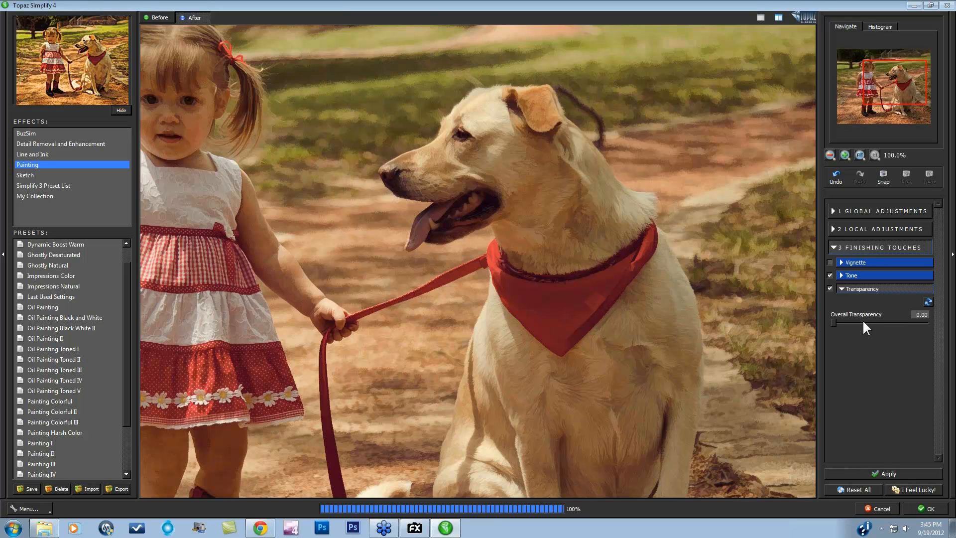
Turn off the Transparency finishing touch, reset all adjustments and leave Simplify without applying the effect.
left_click(830, 289)
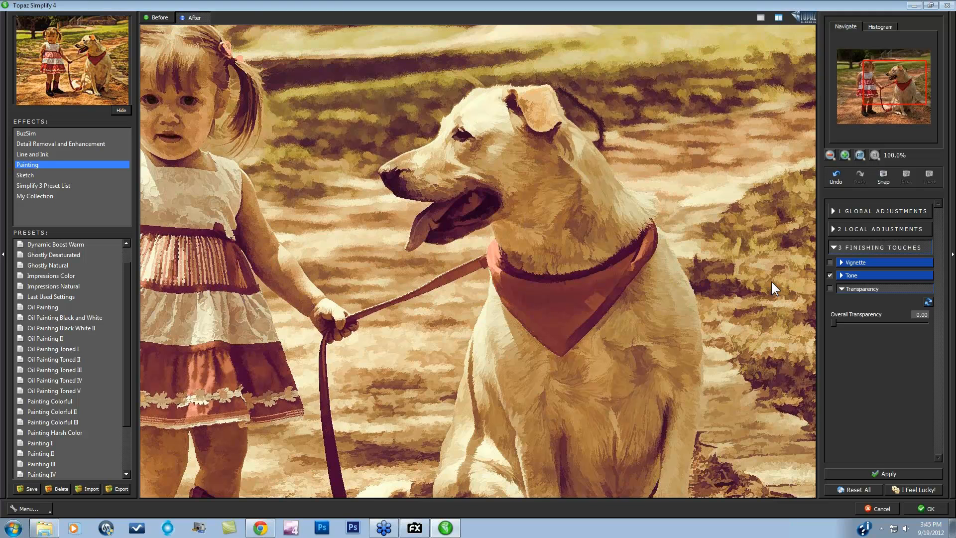
left_click(856, 488)
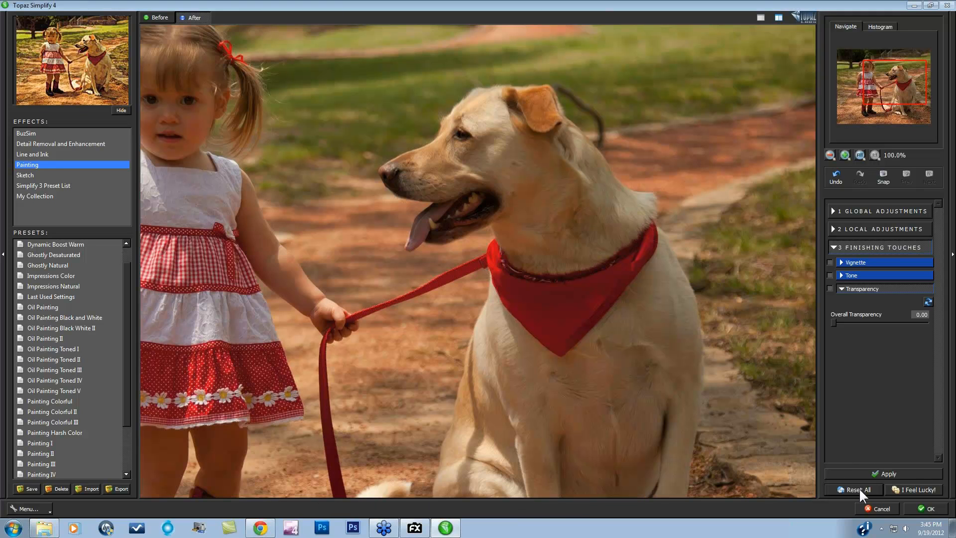
left_click(883, 508)
Open the img862 photo from the Simplify Webinars folder, discarding the unsaved changes to the current image.
left_click(8, 16)
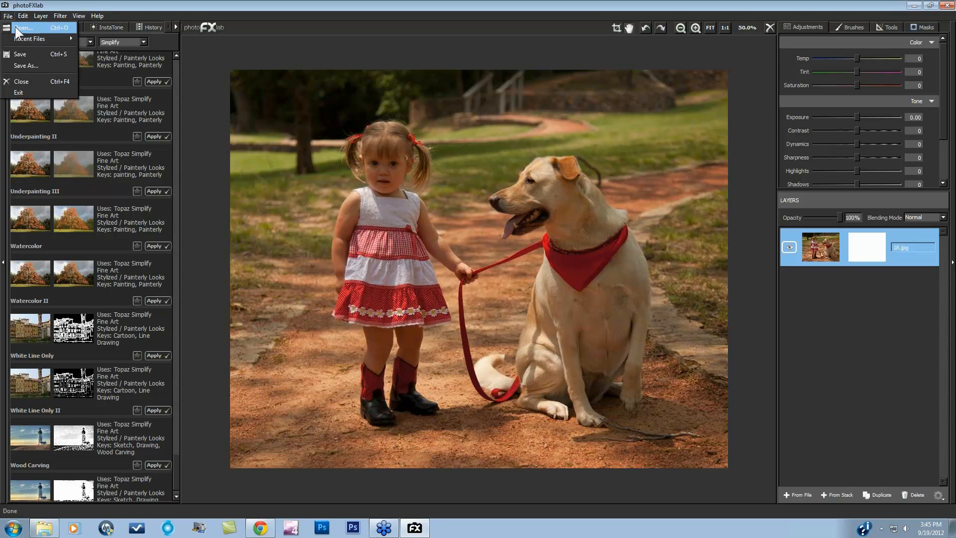
left_click(24, 28)
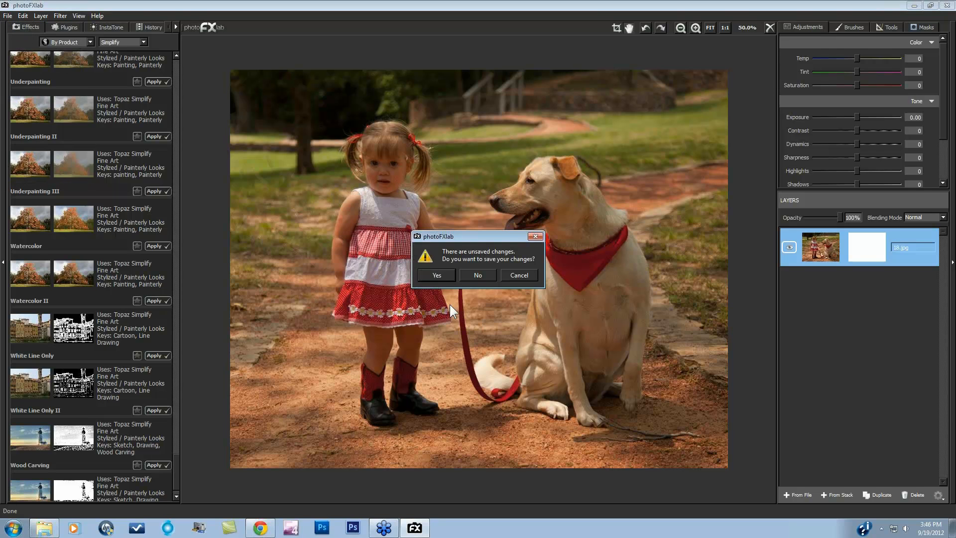
left_click(477, 276)
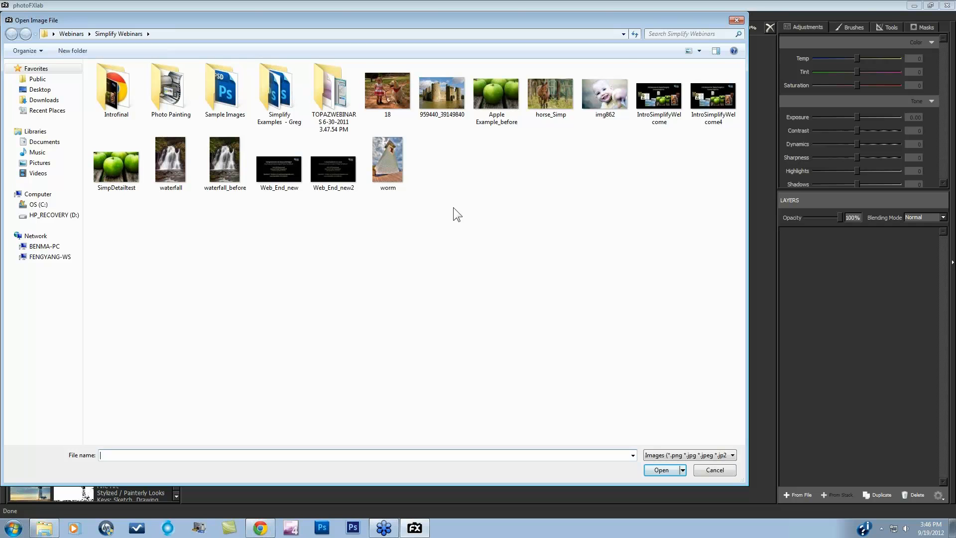
left_click(615, 118)
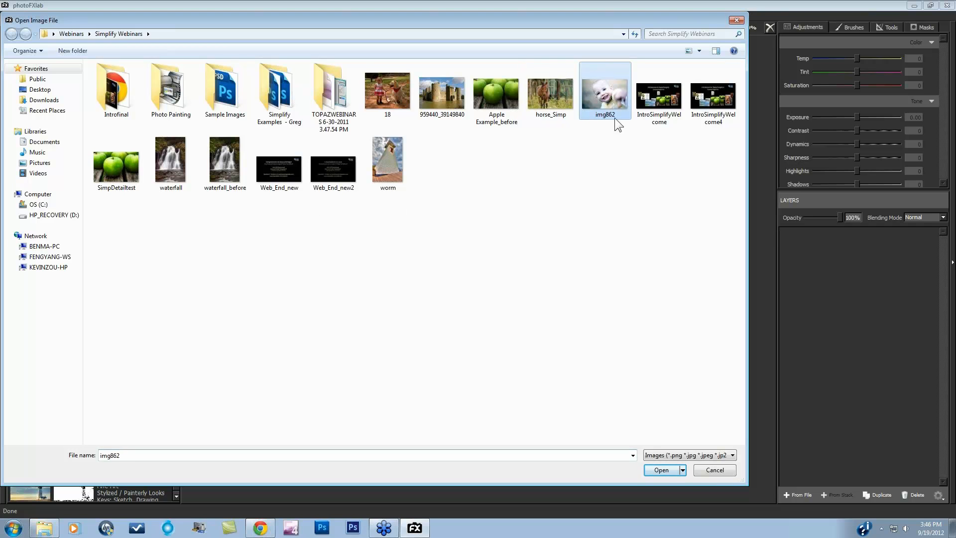
left_click(660, 470)
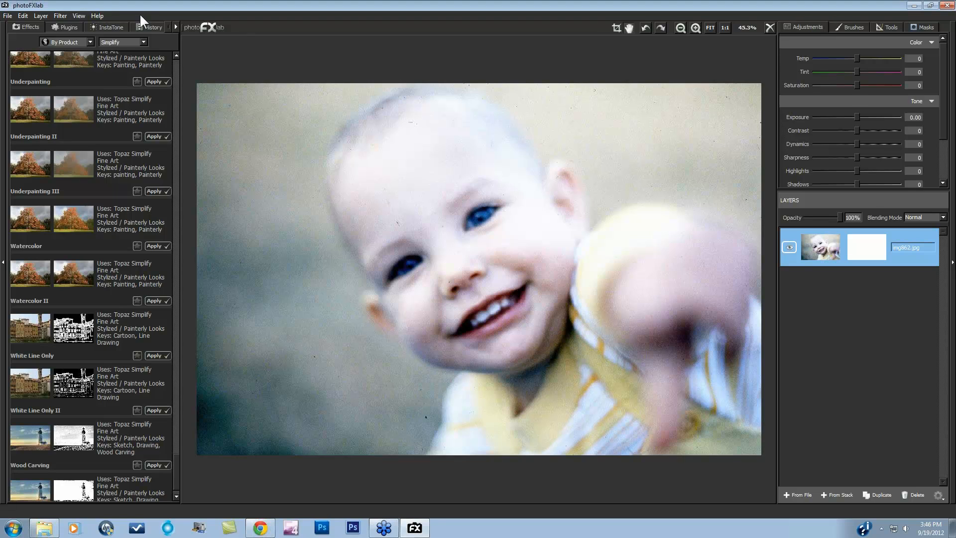
Duplicate the img862.jpg layer and launch Topaz Simplify 4 on the copy.
left_click(61, 16)
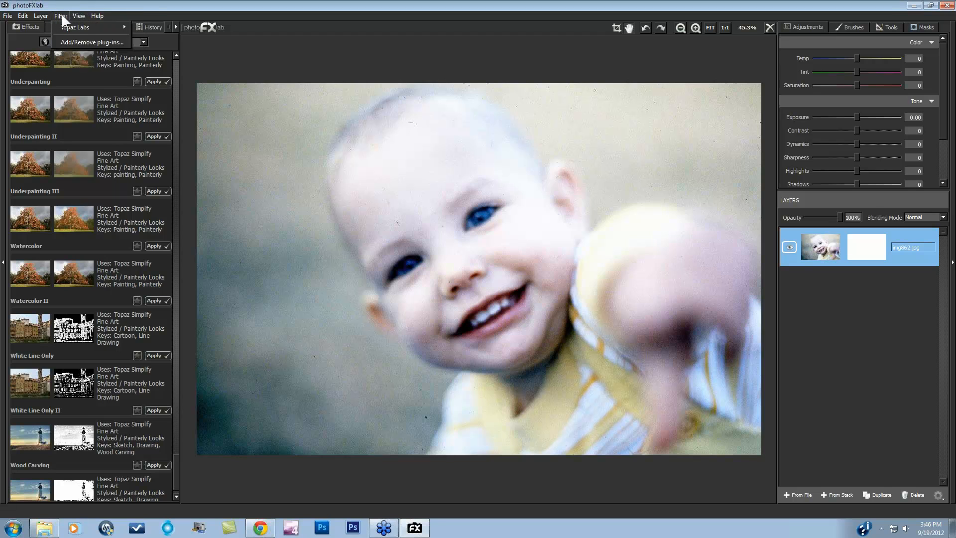
mouse_move(79, 16)
left_click(881, 495)
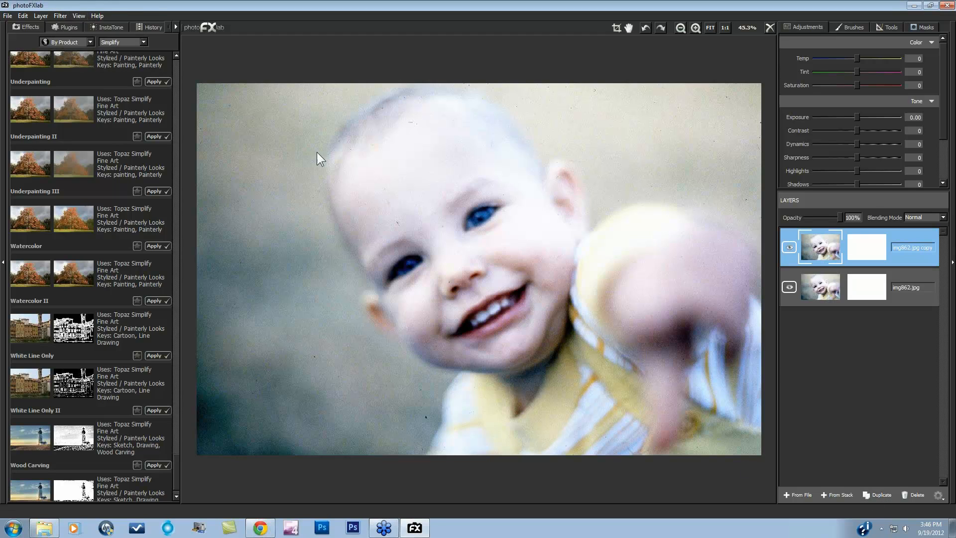
left_click(59, 15)
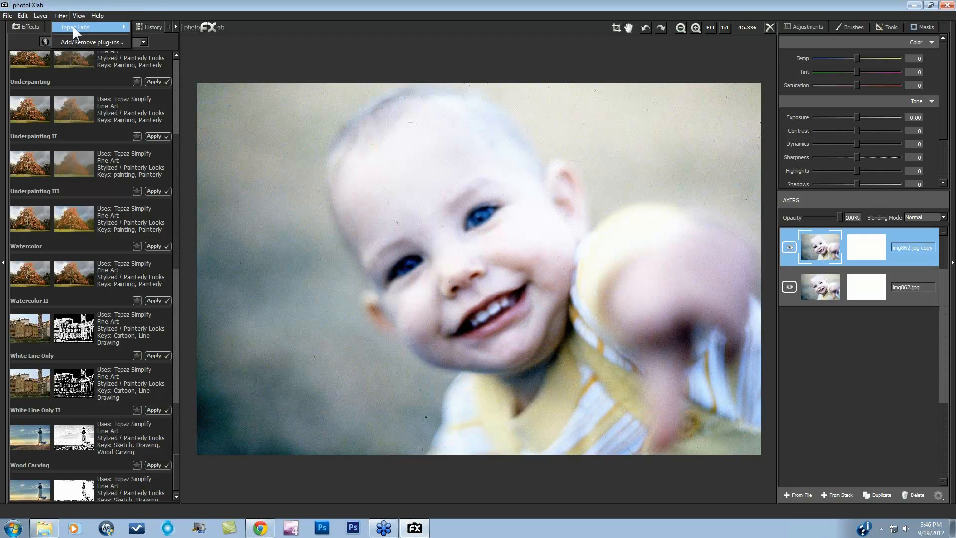
mouse_move(73, 27)
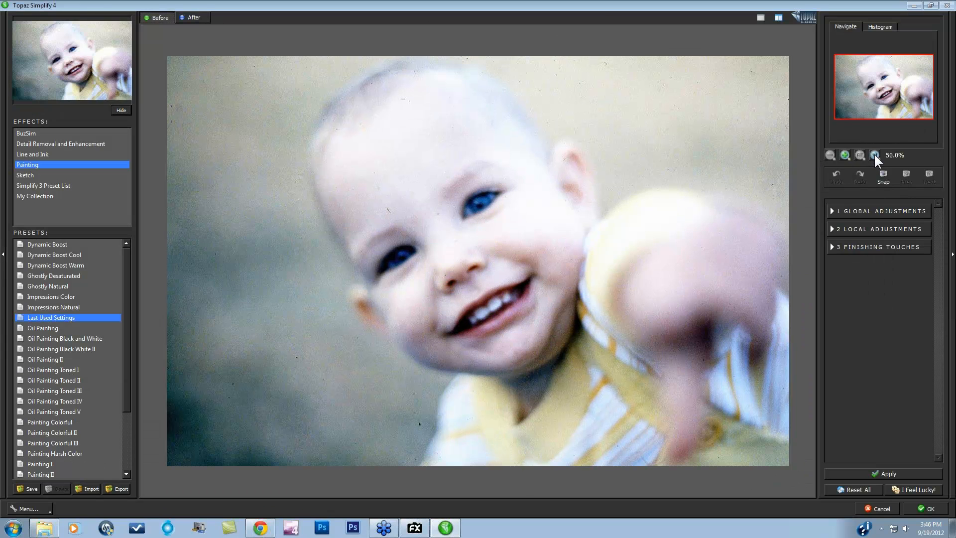
Try the Detail Removal and Enhancement presets Dust Removal I, II, III and IV on the baby's face at 100% zoom.
left_click(875, 155)
mouse_move(895, 88)
left_mouse_down()
mouse_move(889, 74)
mouse_move(885, 88)
left_mouse_up()
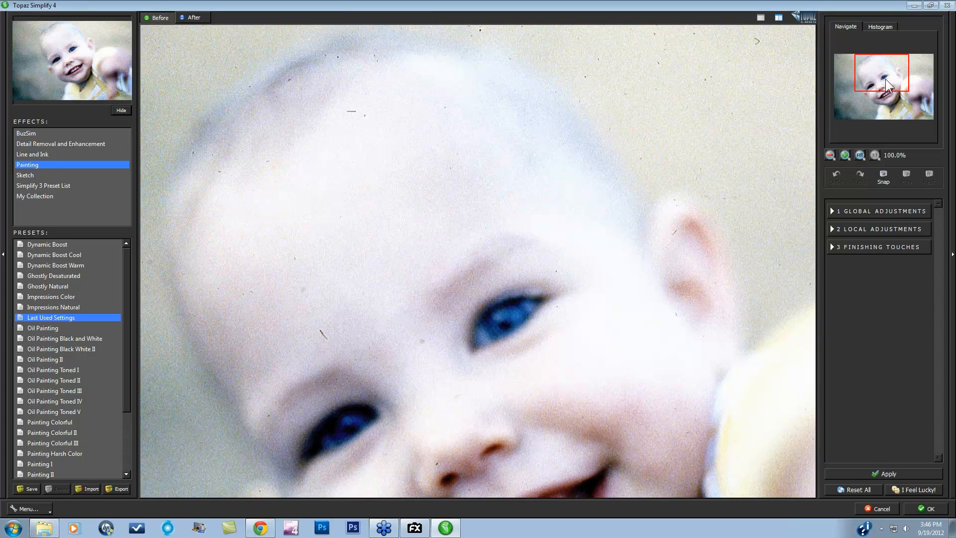
left_click_drag(886, 79, 886, 74)
left_click(38, 144)
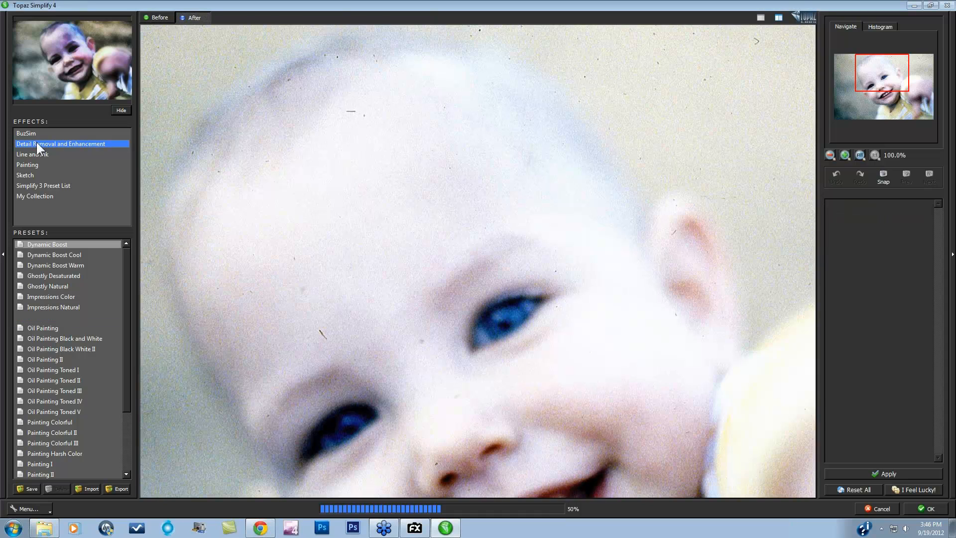
left_click(43, 244)
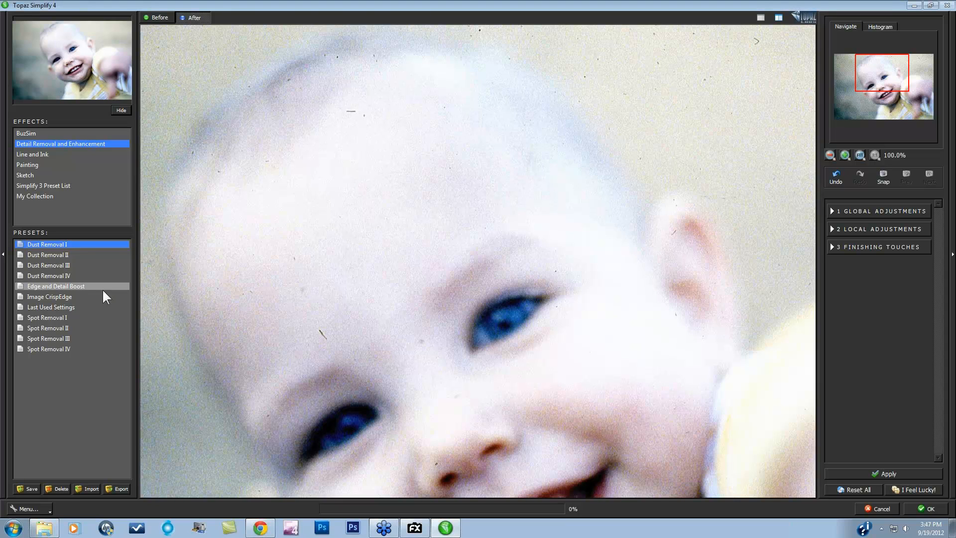
left_click(52, 255)
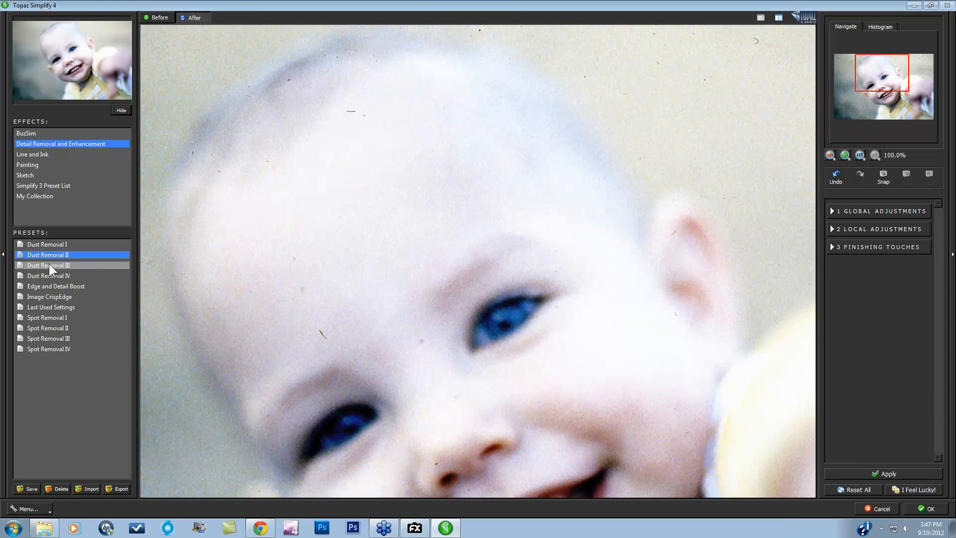
left_click(50, 266)
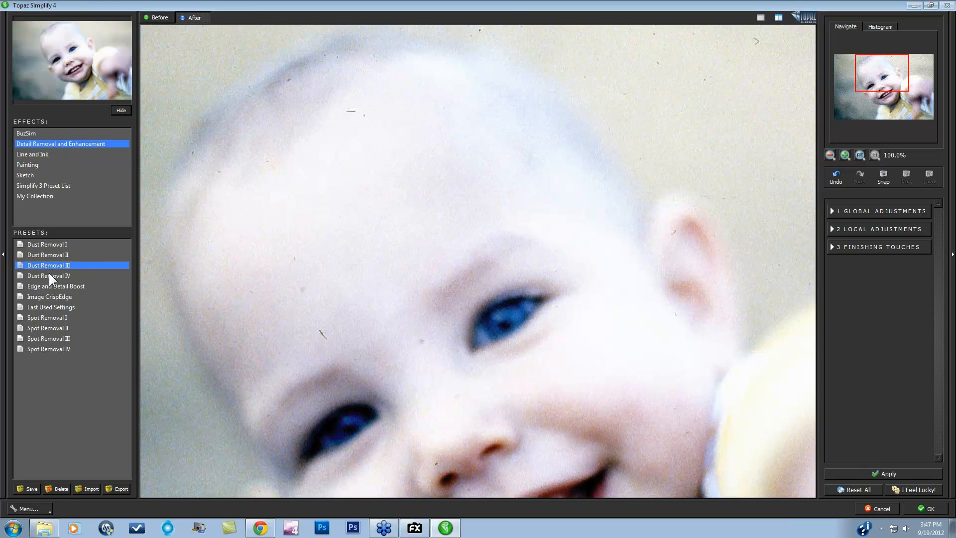
left_click(50, 275)
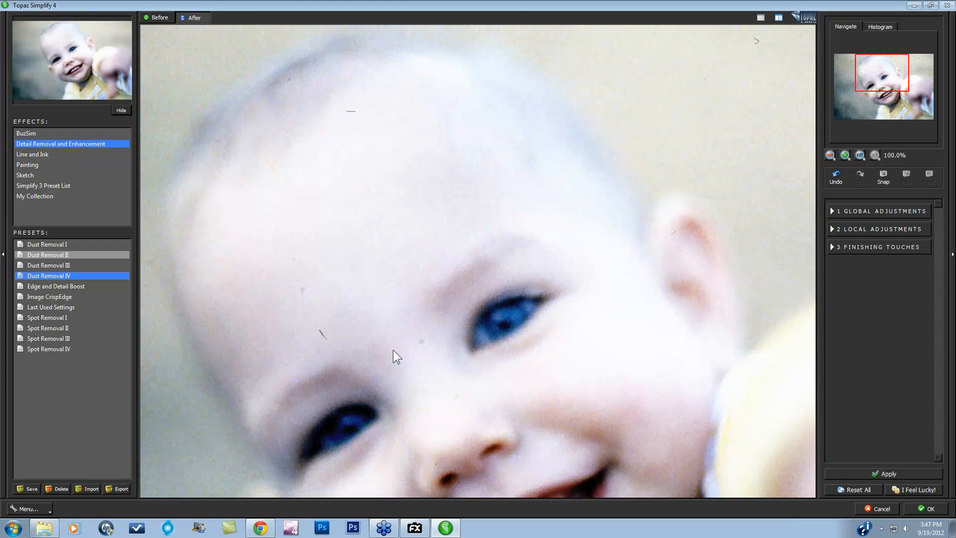
Try the Spot Removal I, II and III presets and apply Spot Removal IV to the baby photo.
left_click(57, 318)
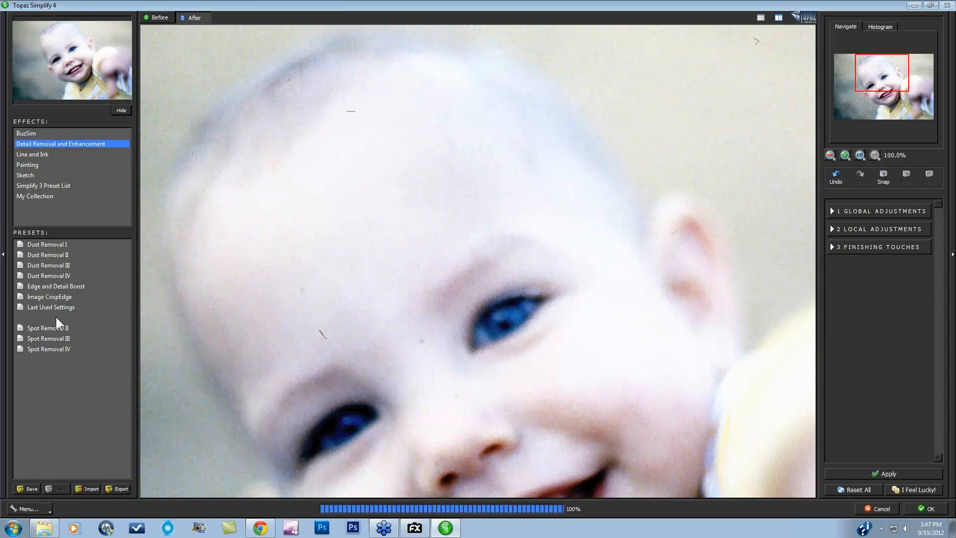
left_click(59, 329)
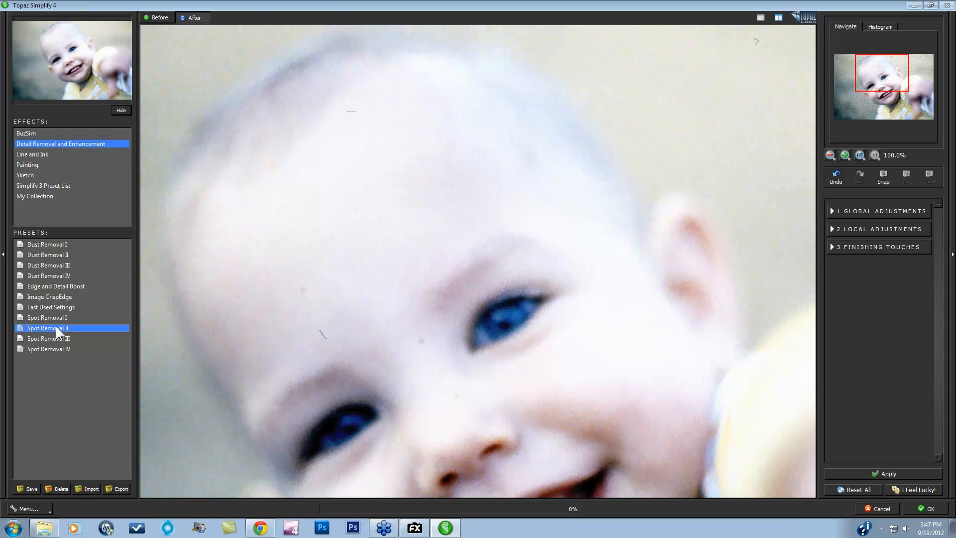
left_click(59, 339)
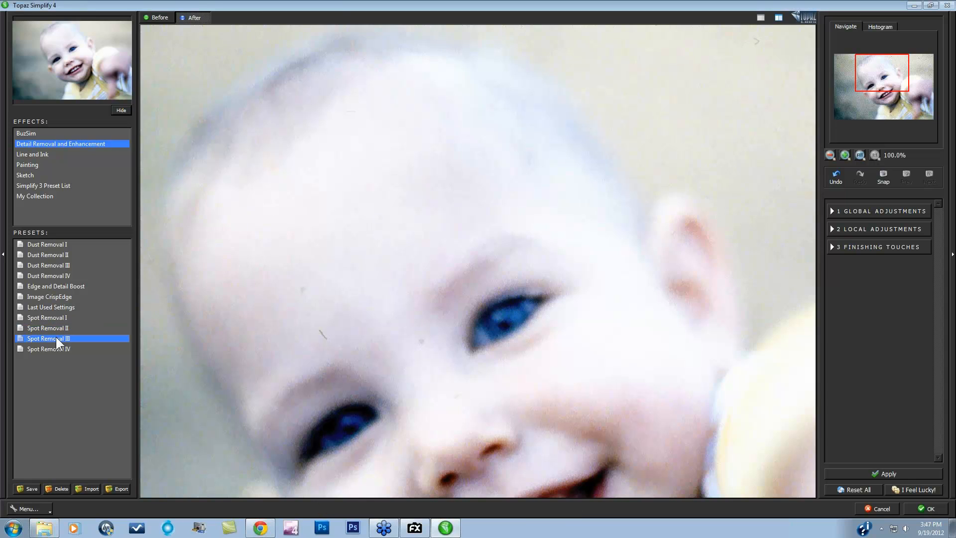
left_click(57, 349)
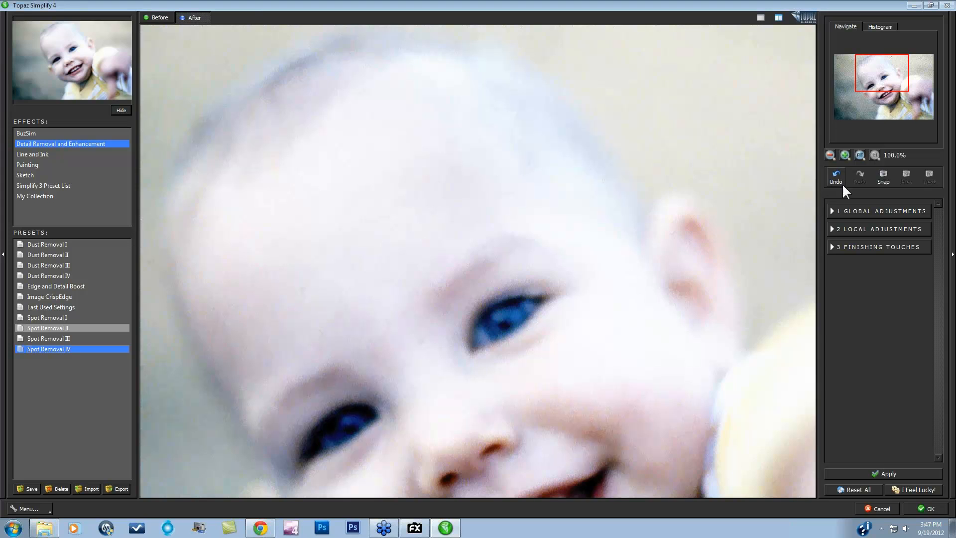
Fit the whole photo in the preview and compare the spot removal result with the original.
left_click(861, 156)
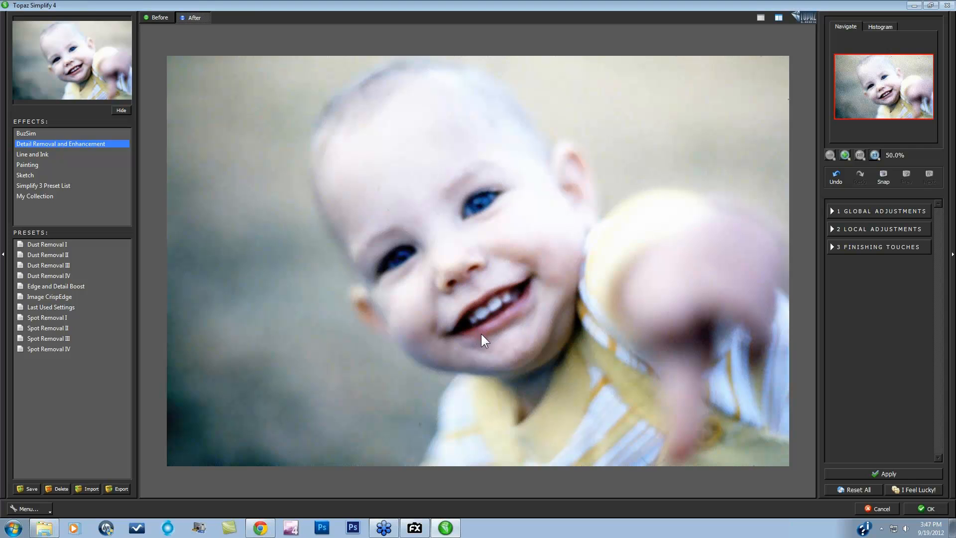
left_click(414, 318)
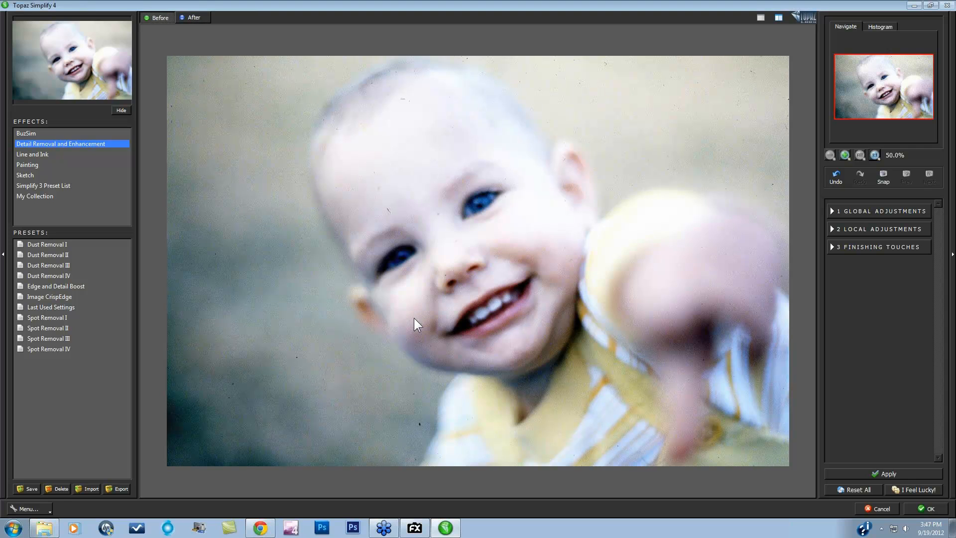
left_click(414, 317)
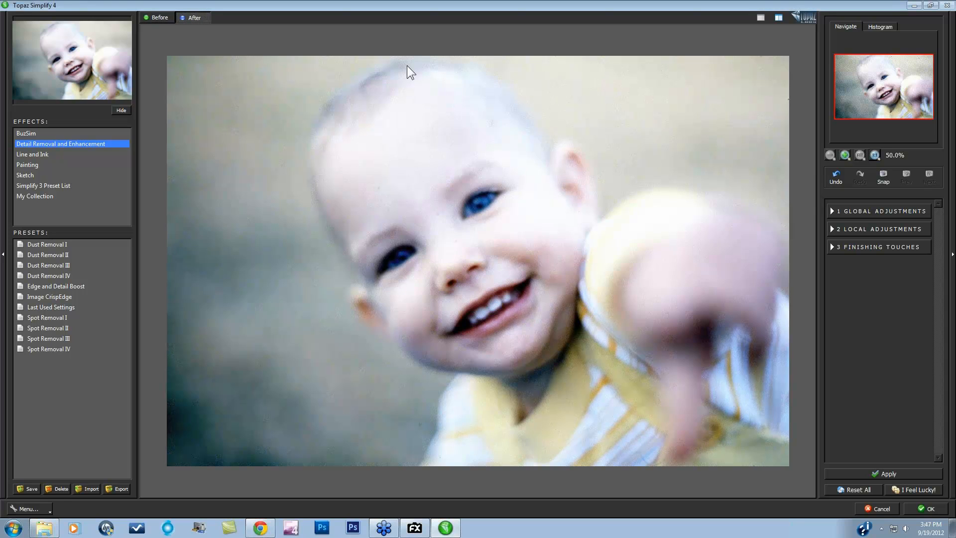
left_click(570, 255)
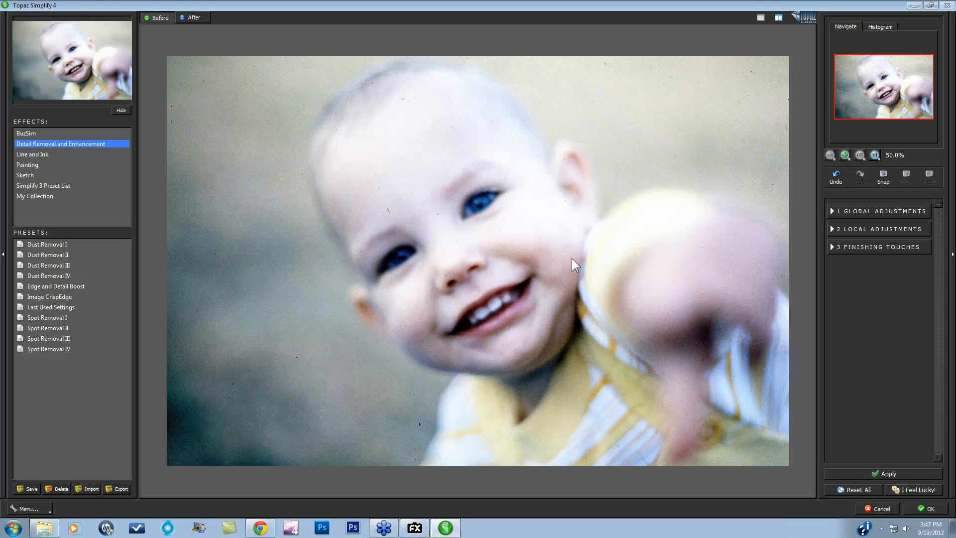
left_click(487, 269)
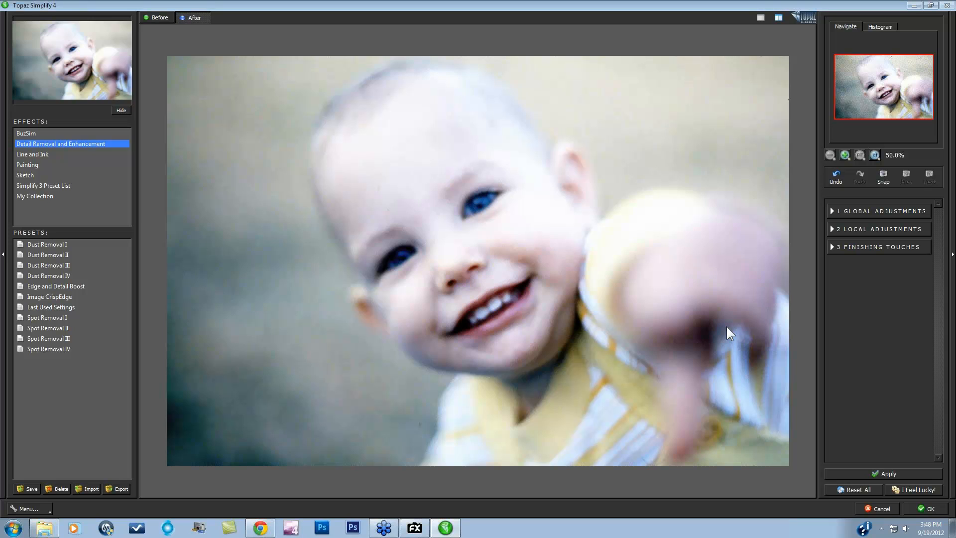
Accept the spot removal onto the duplicate layer and move that layer below the original img862.jpg layer.
left_click(922, 510)
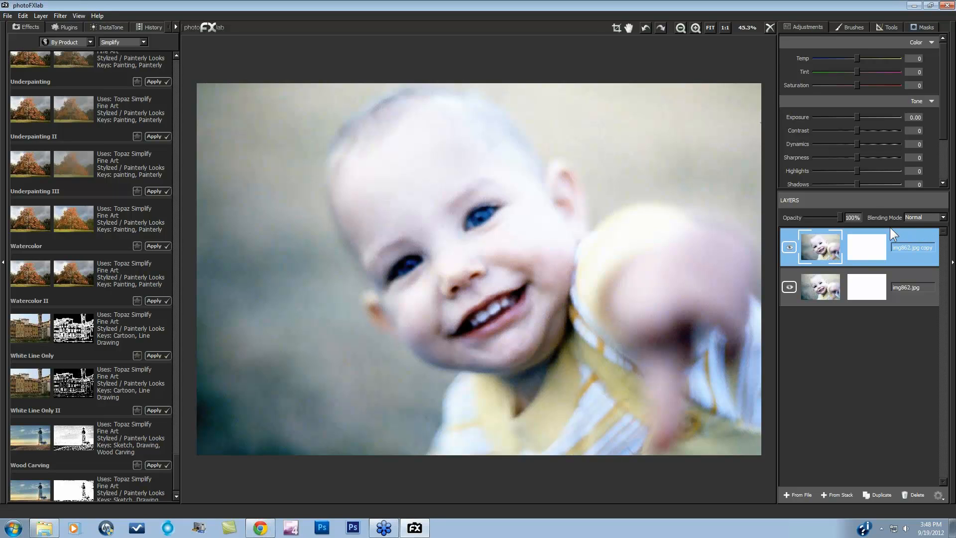
left_click_drag(885, 311, 887, 330)
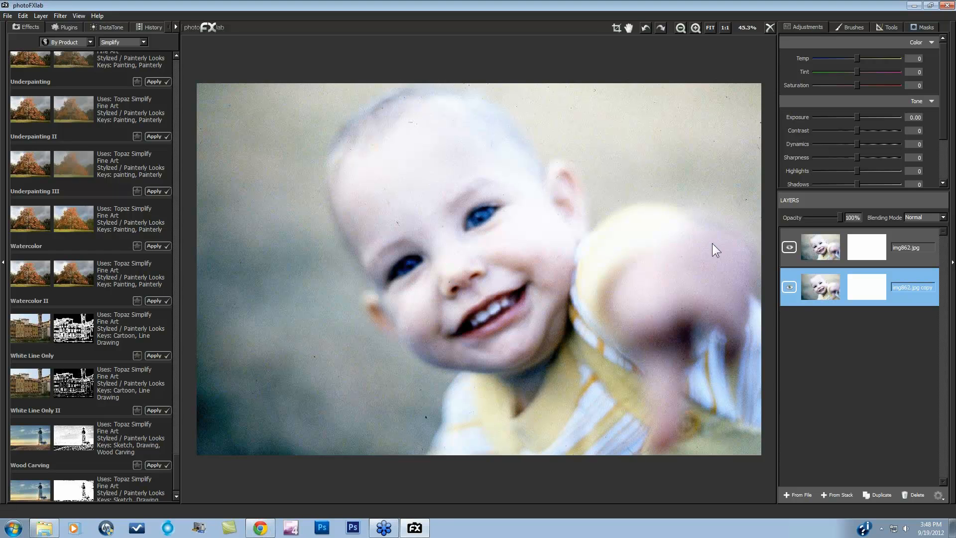
At 100% zoom, paint out the dust specks on the img862.jpg layer's mask with a 0.03 brush at 0.06 hardness.
left_click(723, 28)
left_click_drag(446, 108, 532, 257)
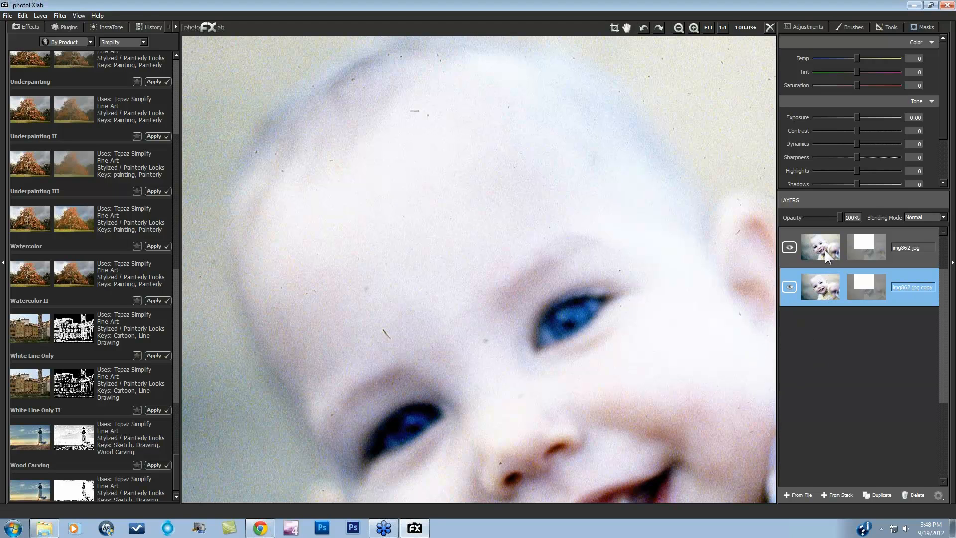
left_click(860, 240)
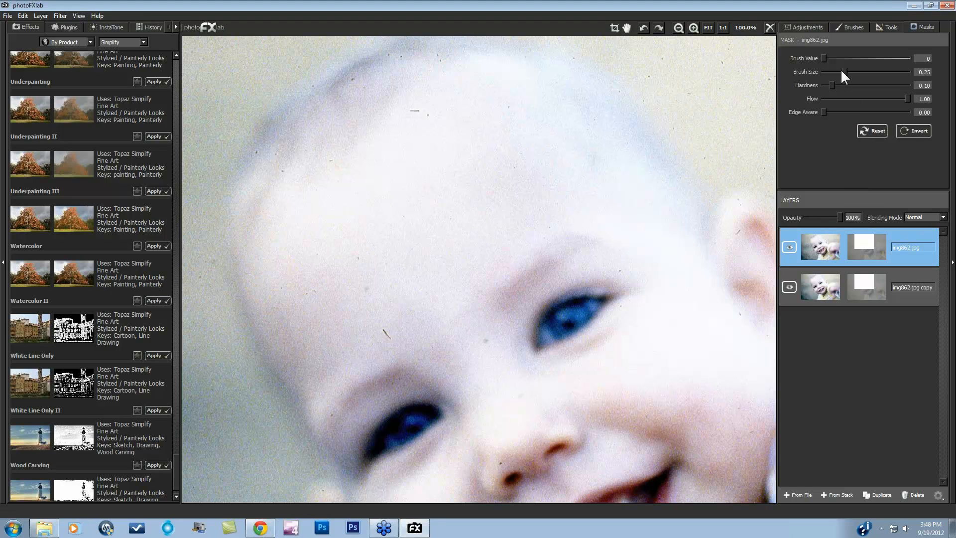
mouse_move(842, 70)
left_mouse_down()
mouse_move(827, 70)
mouse_move(828, 84)
left_mouse_up()
left_click_drag(826, 72, 827, 72)
Duplicate the img862.jpg layer with its mask reset and toggle the copy's visibility to compare the retouched face, leaving it hidden.
left_click(879, 496)
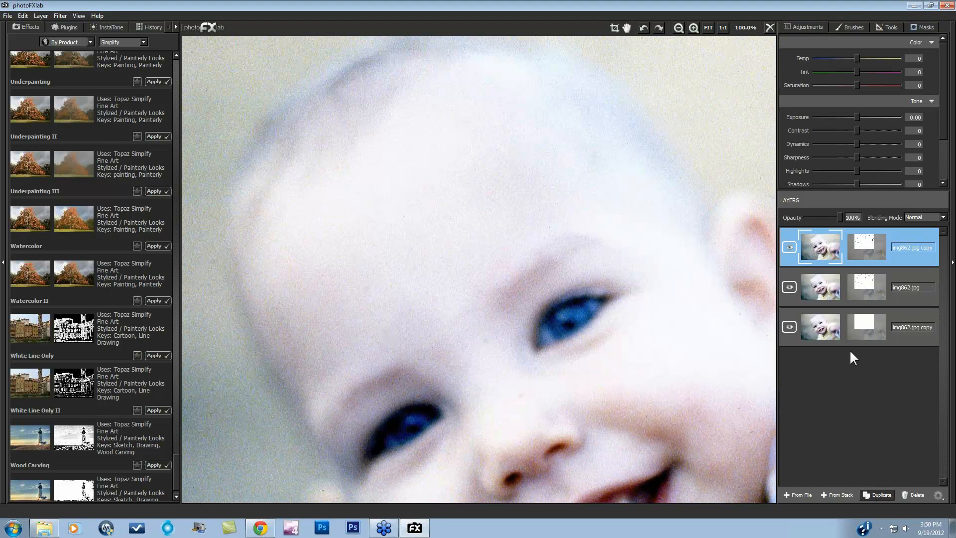
left_click(788, 247)
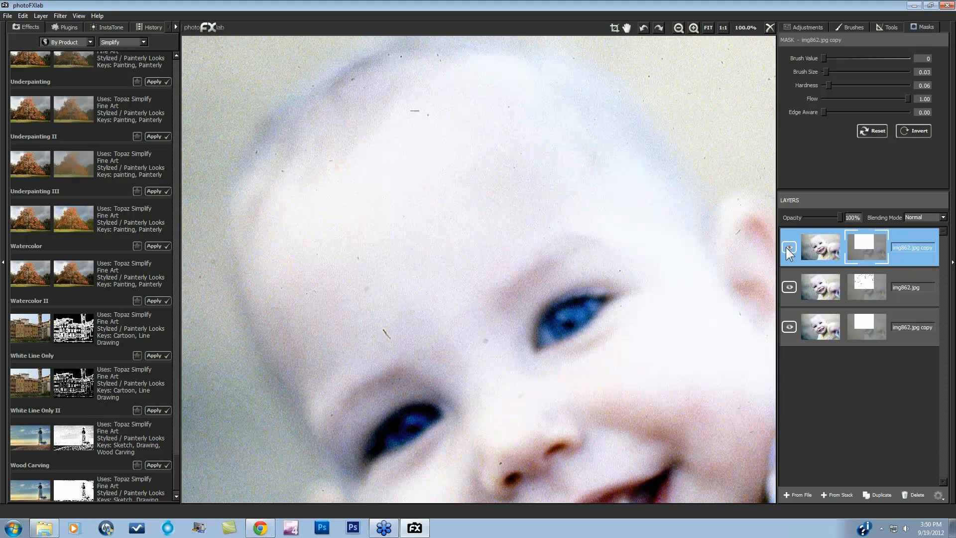
left_click(789, 247)
left_click(790, 247)
left_click(792, 246)
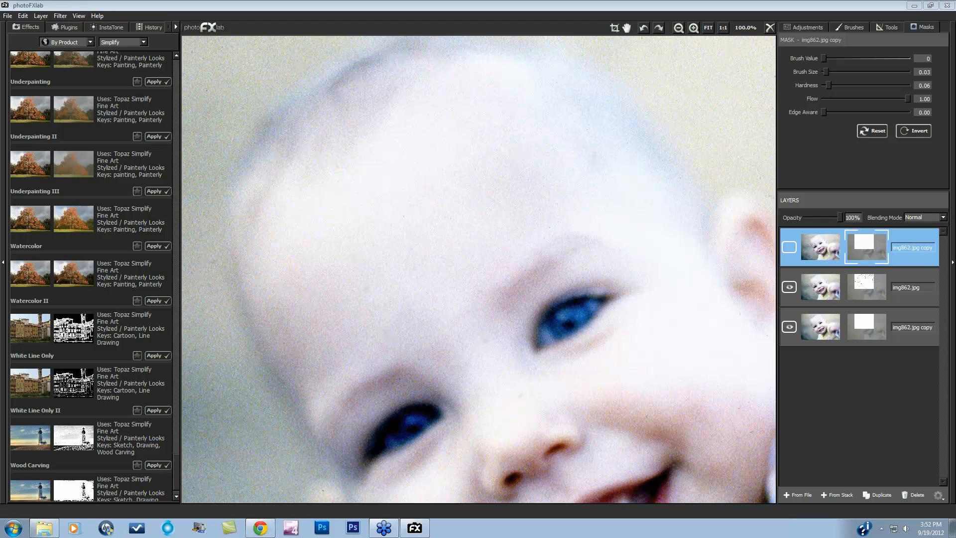
Open the baby photo in Simplify 4 and compare the original and the preview side by side.
left_click(95, 14)
mouse_move(60, 14)
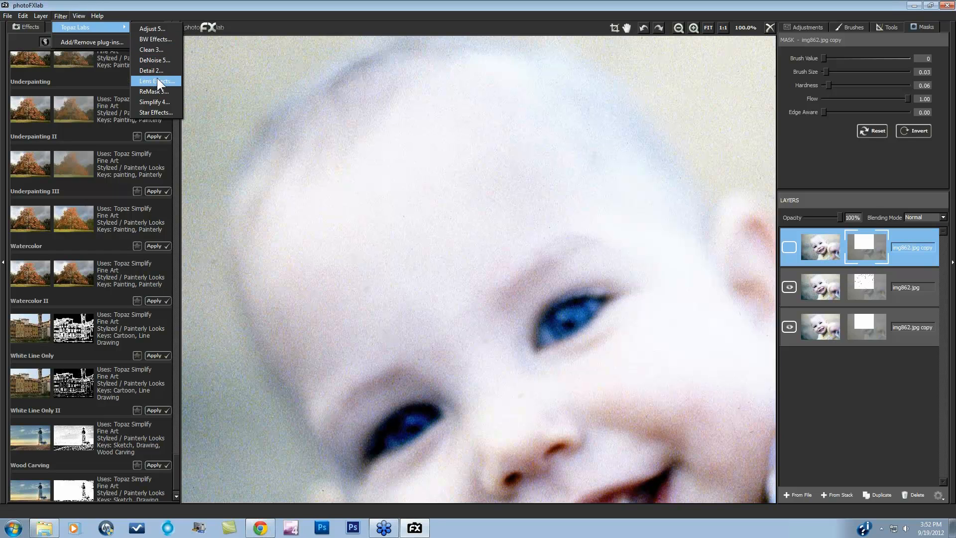
left_click(157, 102)
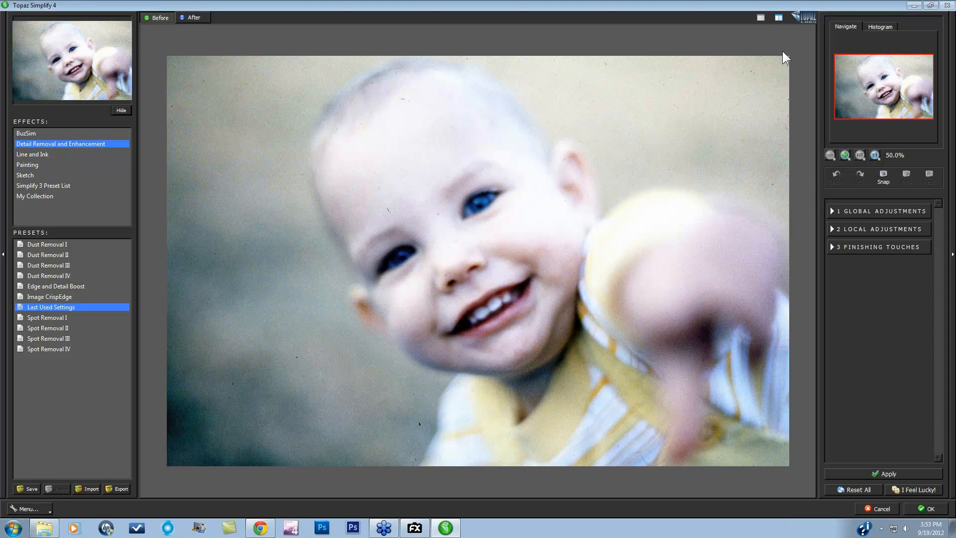
left_click(778, 18)
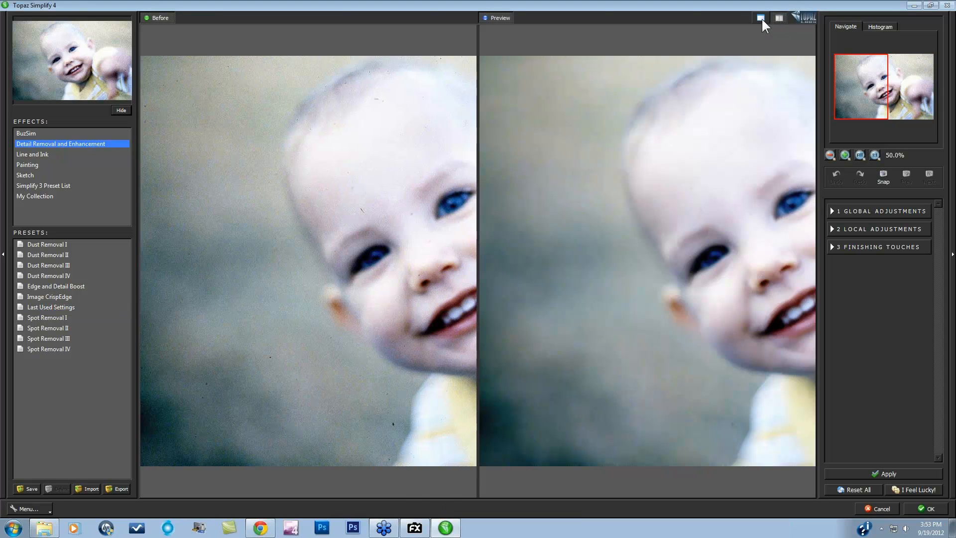
left_click(761, 19)
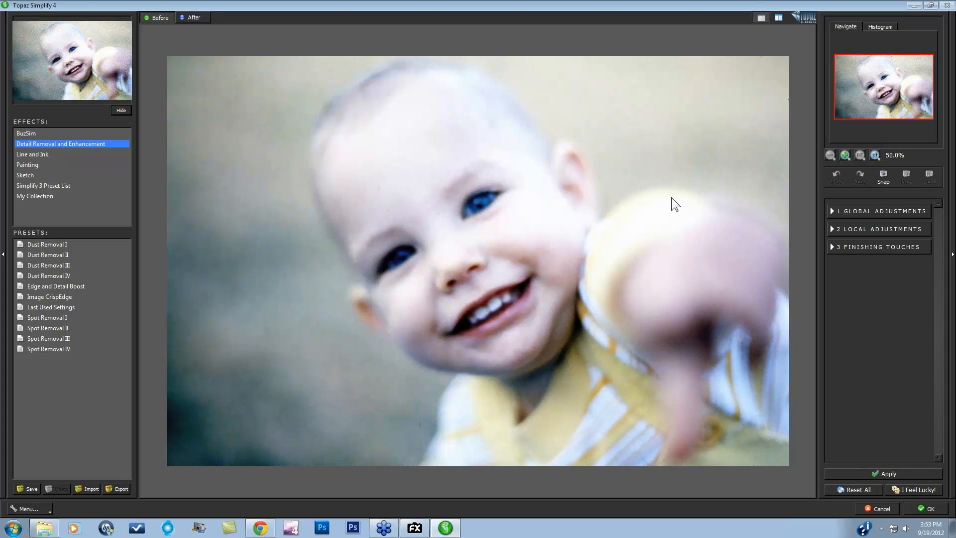
Browse the Simplify 3 Preset List and BuzSim effect collections on the baby photo.
left_click(55, 286)
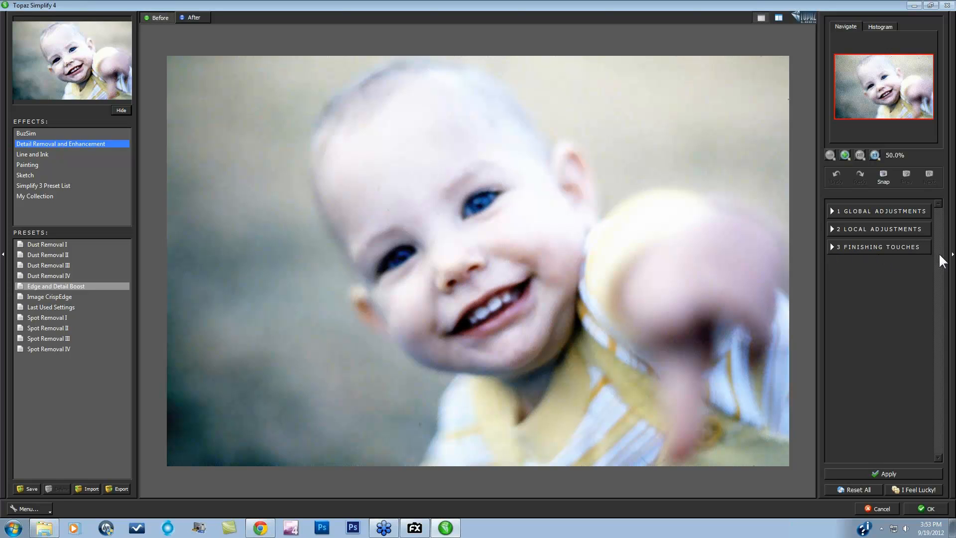
left_click(879, 29)
left_click(846, 26)
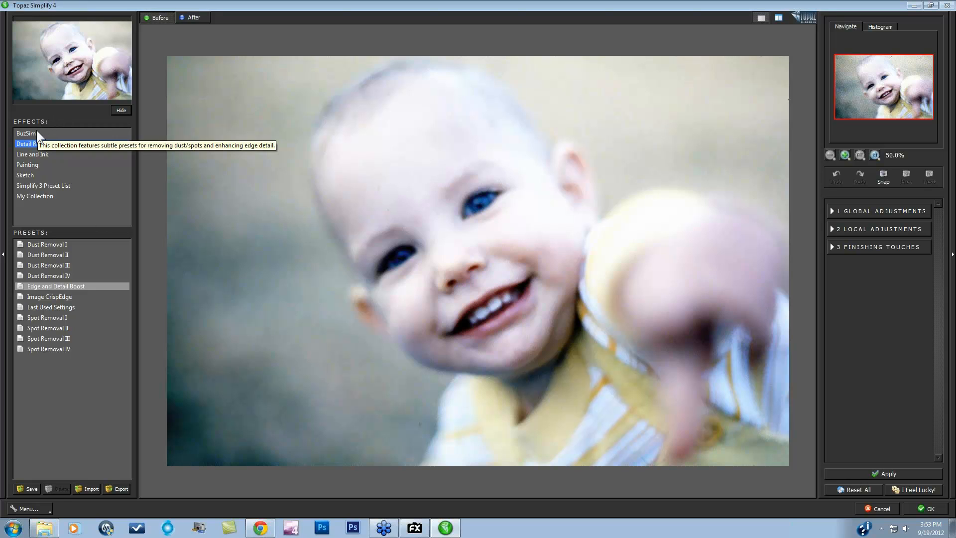
left_click(32, 185)
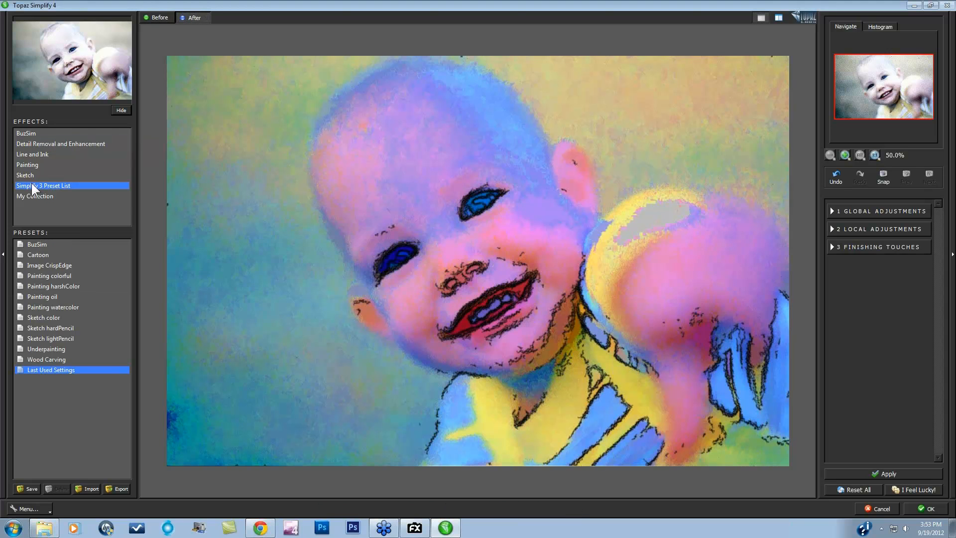
left_click(38, 133)
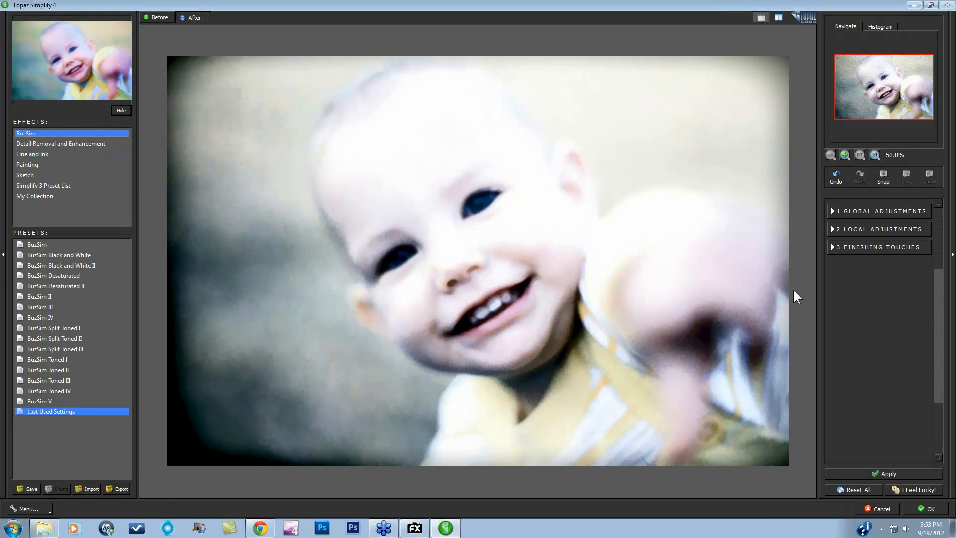
Review the Adjust settings in Global Adjustments, the Local Adjustment options and the Tone settings in Finishing Touches.
left_click(832, 210)
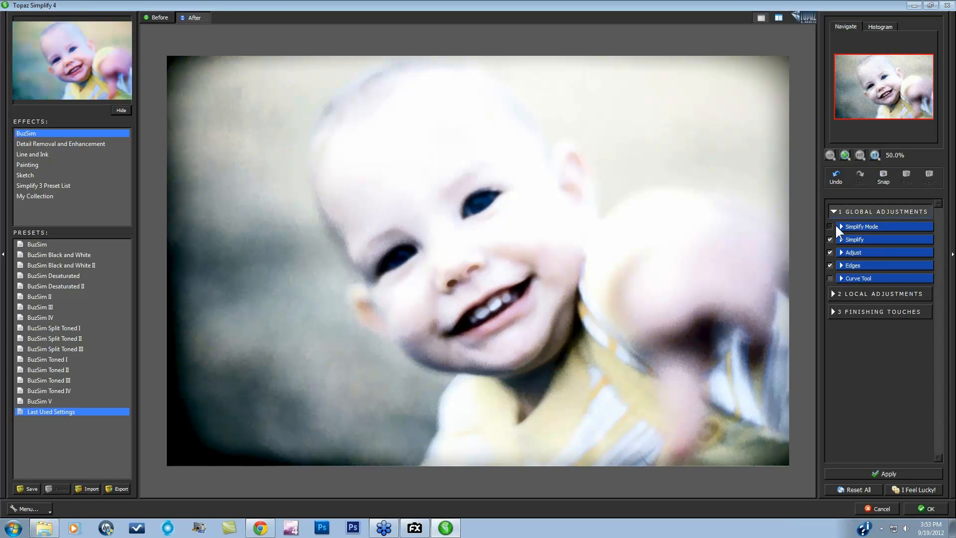
left_click(841, 253)
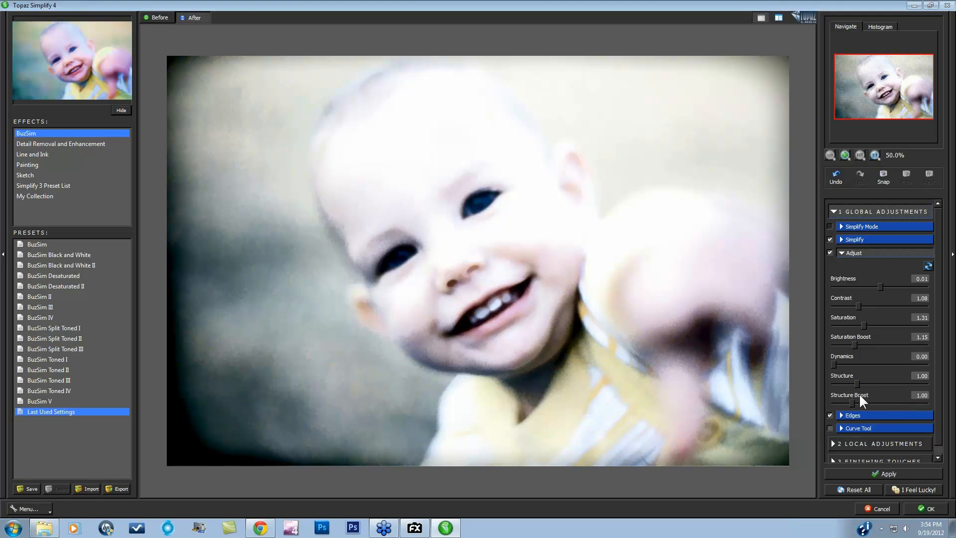
scroll(931, 304, "down", 2)
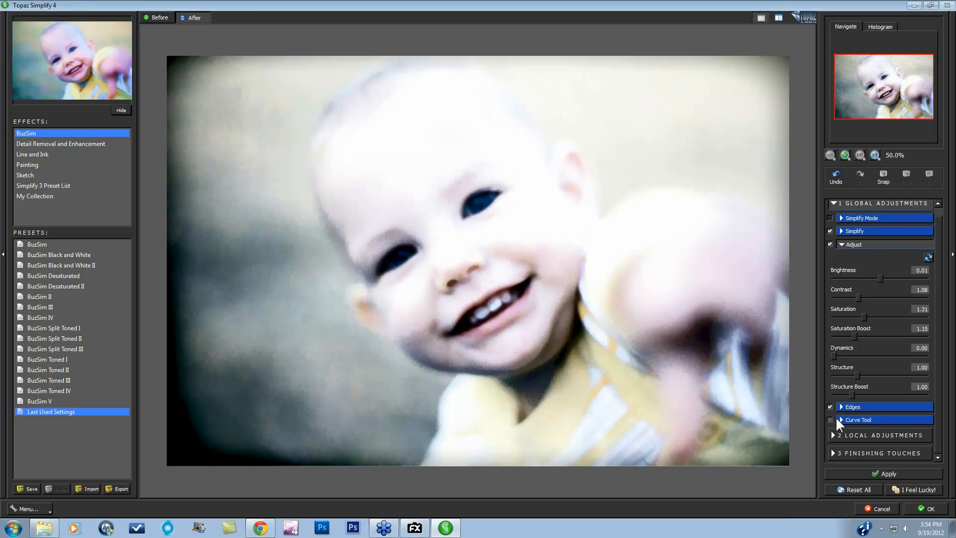
left_click(834, 203)
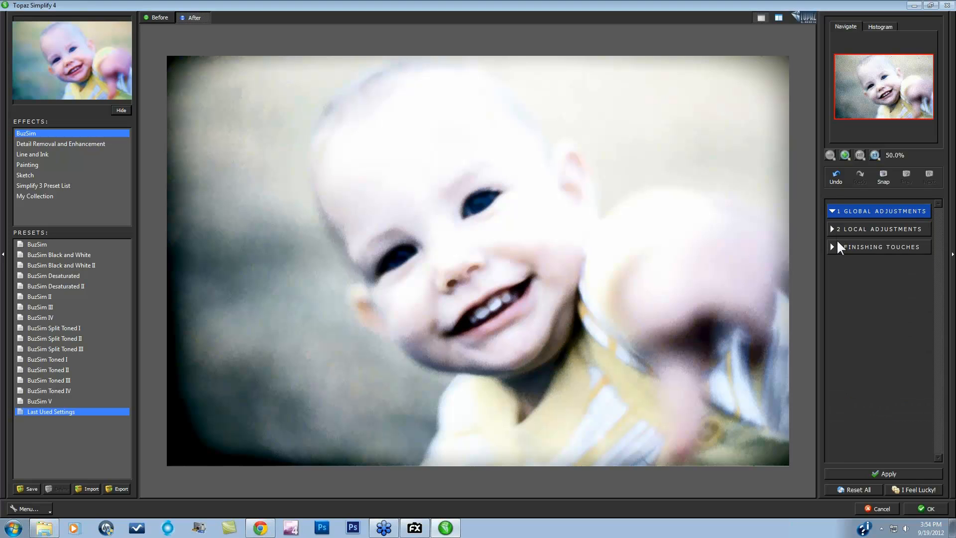
left_click(842, 227)
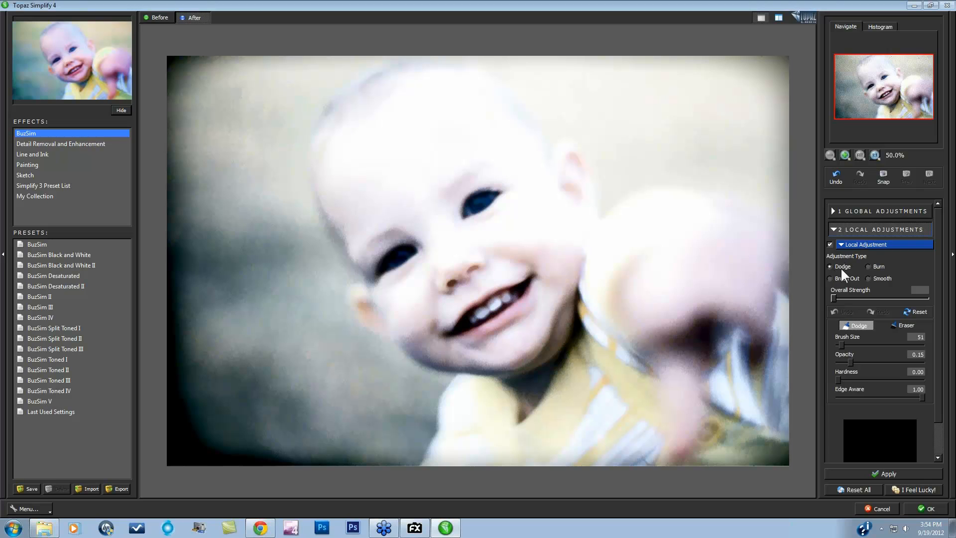
left_click(834, 230)
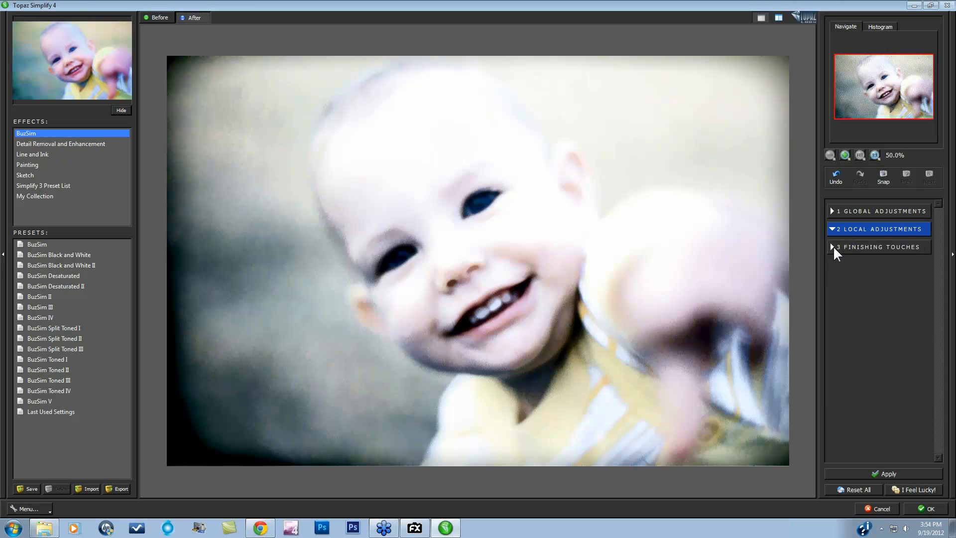
left_click(834, 249)
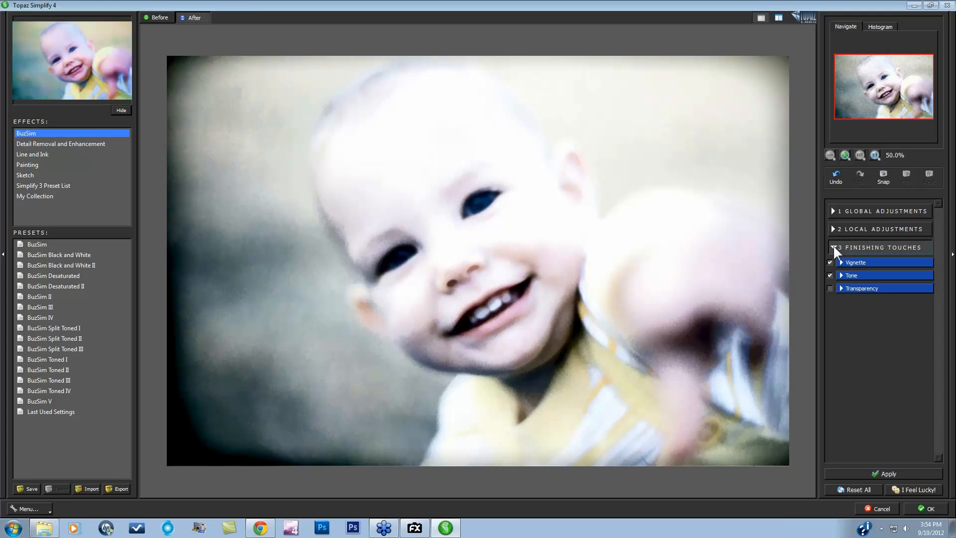
left_click(839, 275)
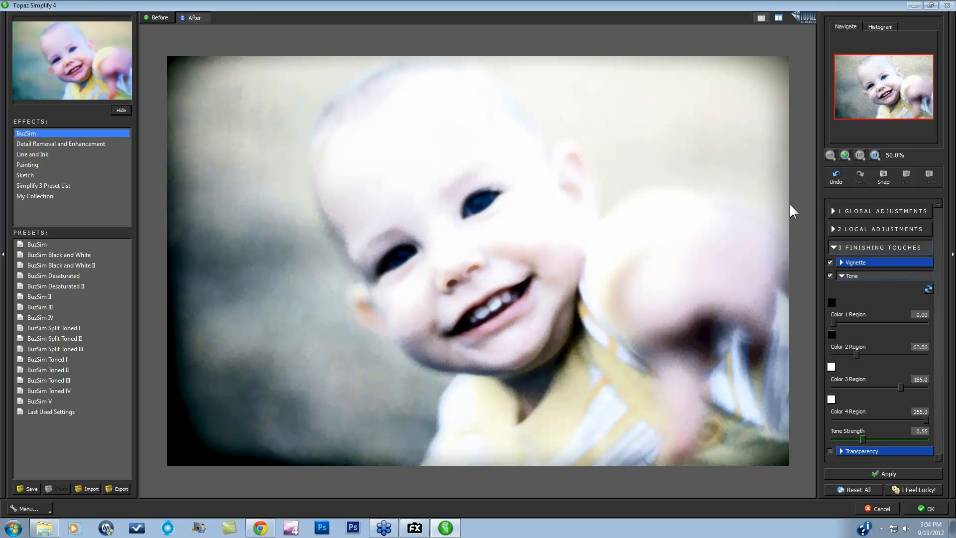
left_click(843, 276)
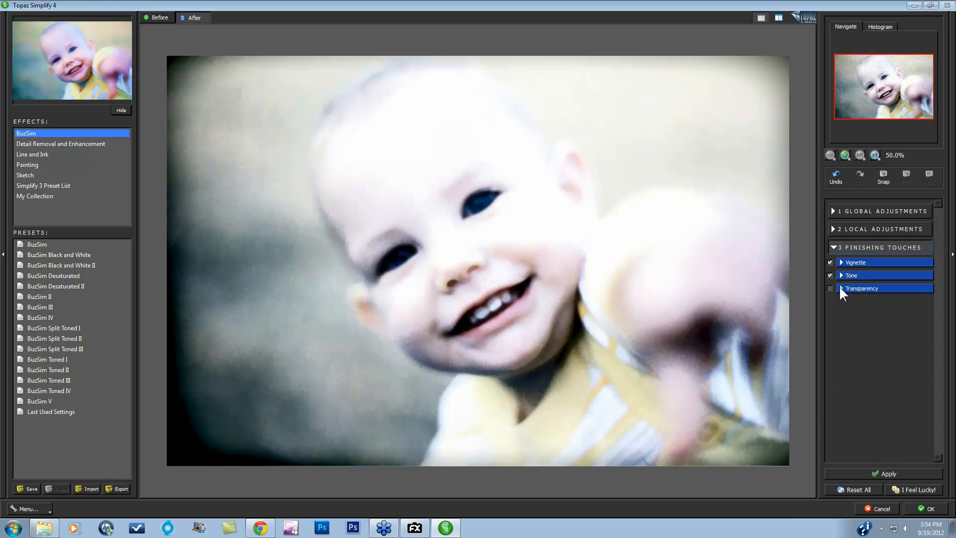
Try Transparency at an overall value of 0.40 and leave Simplify without applying the effect.
left_click(829, 289)
left_click(841, 287)
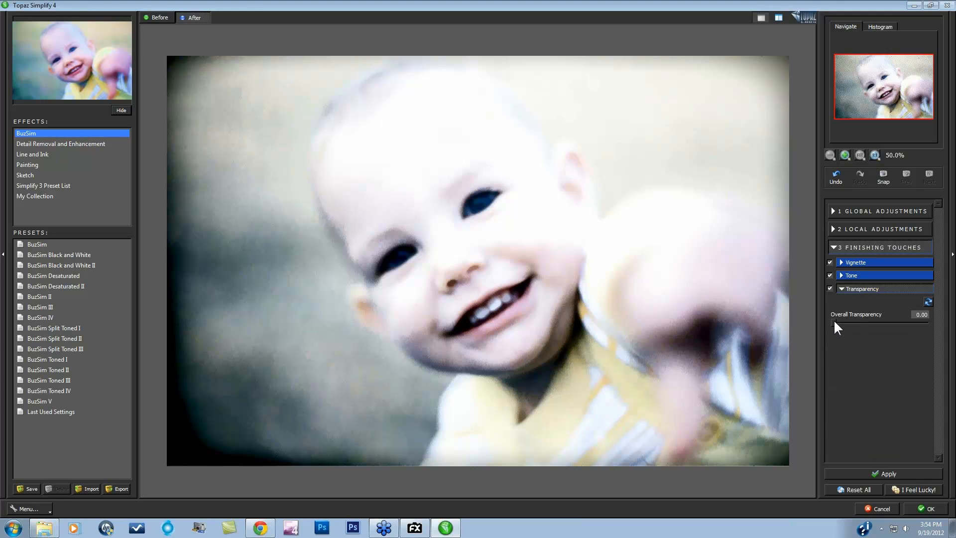
left_click_drag(854, 325, 870, 322)
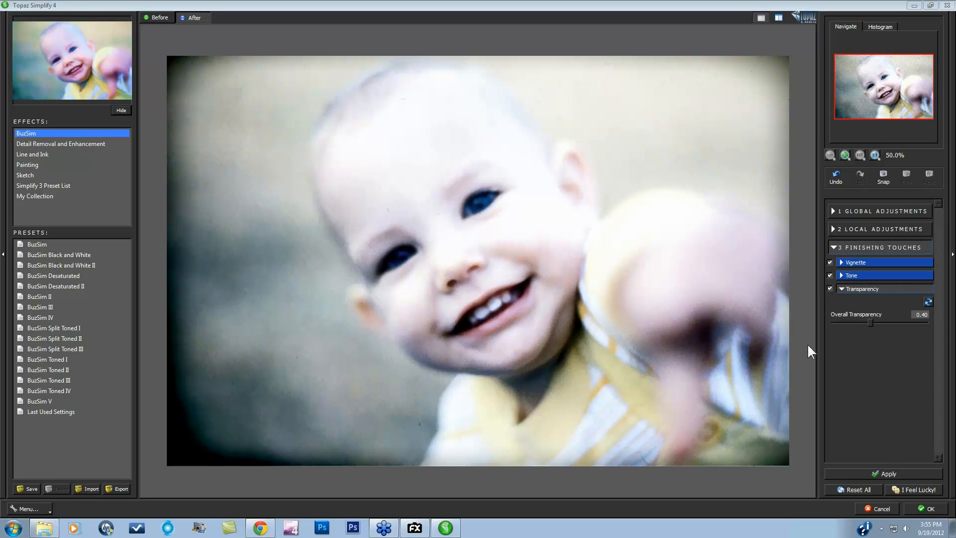
left_click(881, 509)
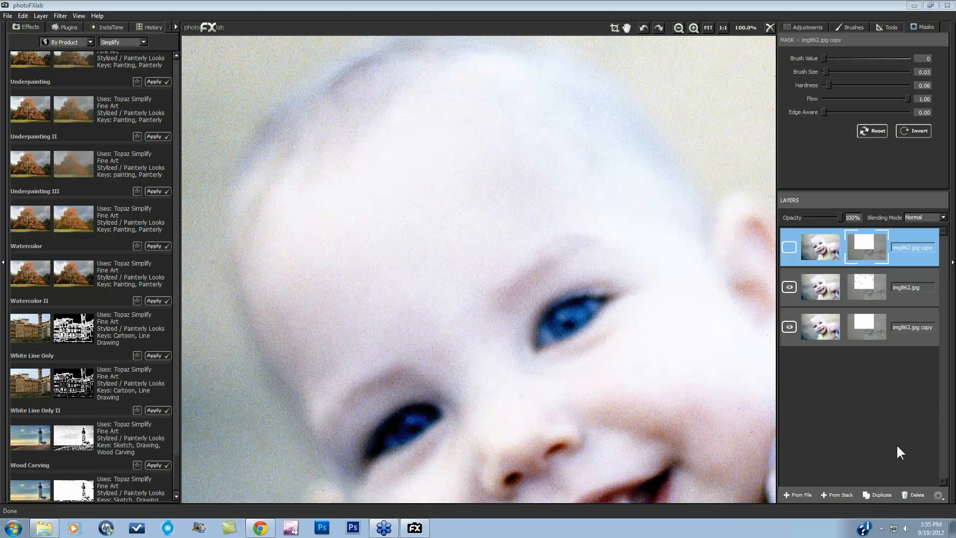
Toggle the hidden copy layer for comparison, and invert the img862.jpg layer's mask and restore it.
left_click(789, 247)
left_click(790, 245)
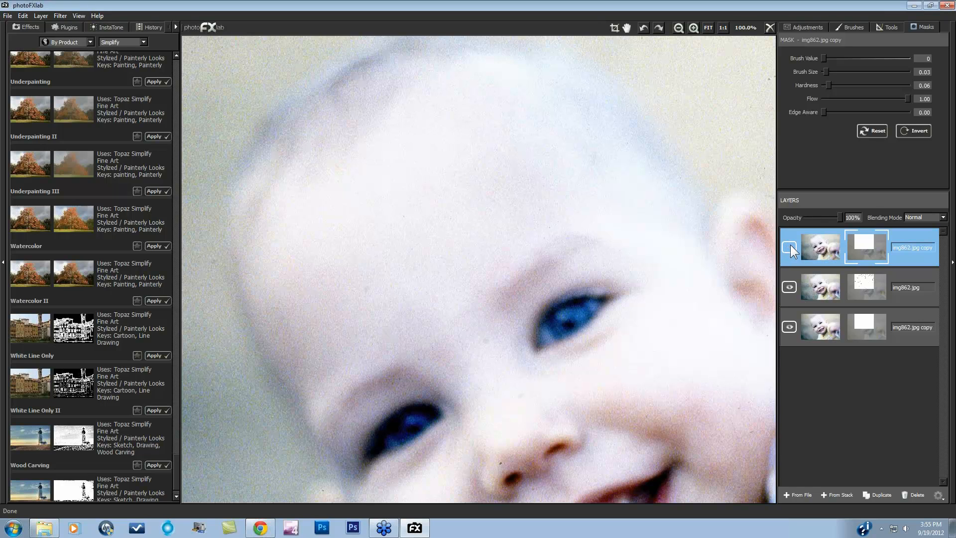
left_click(868, 281)
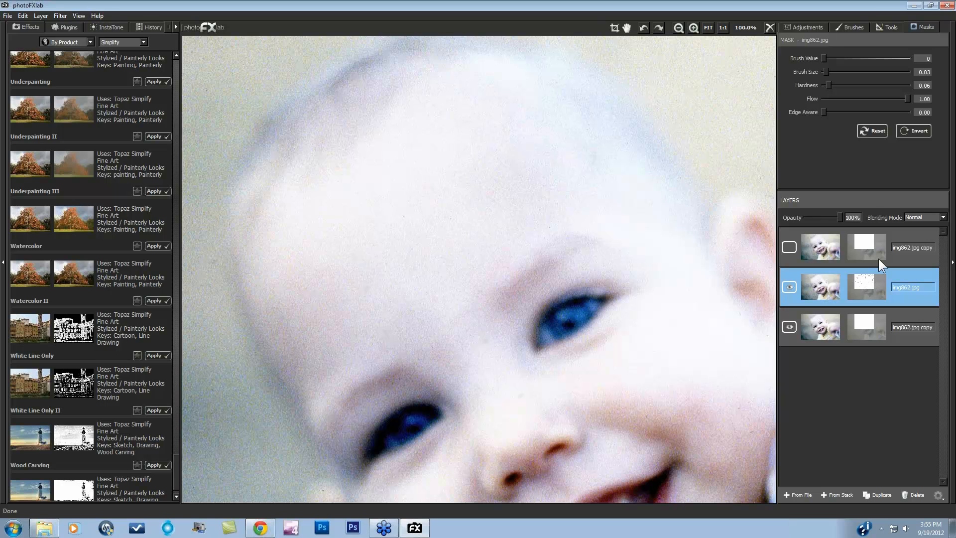
left_click(917, 131)
left_click(918, 130)
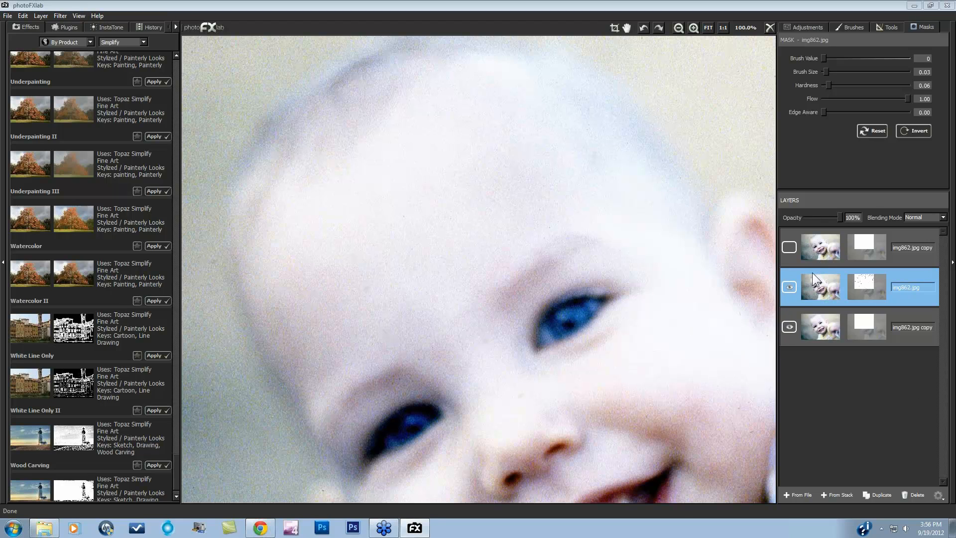
Open the img862.jpg layer in Simplify 4, apply the BuzSim preset and expand its Simplify settings.
left_click(61, 15)
mouse_move(119, 26)
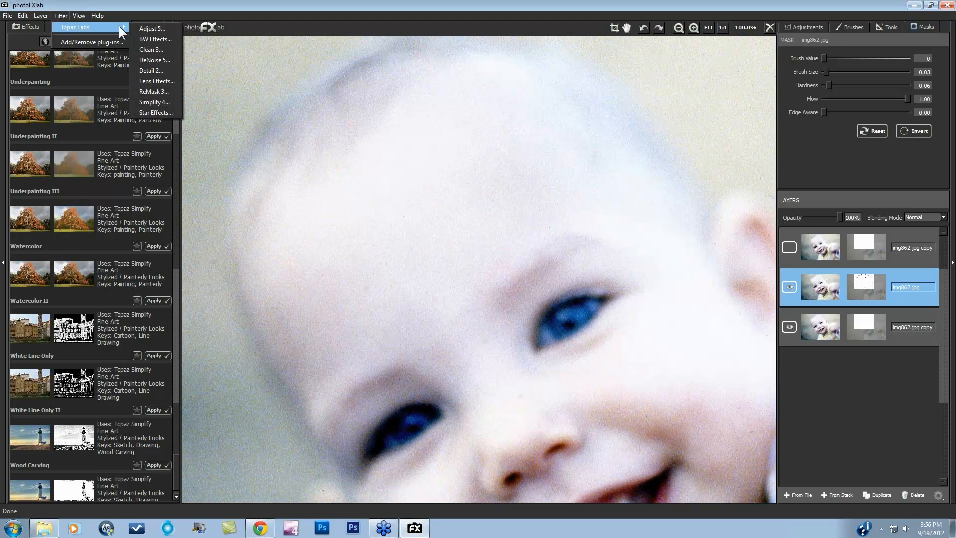
left_click(149, 101)
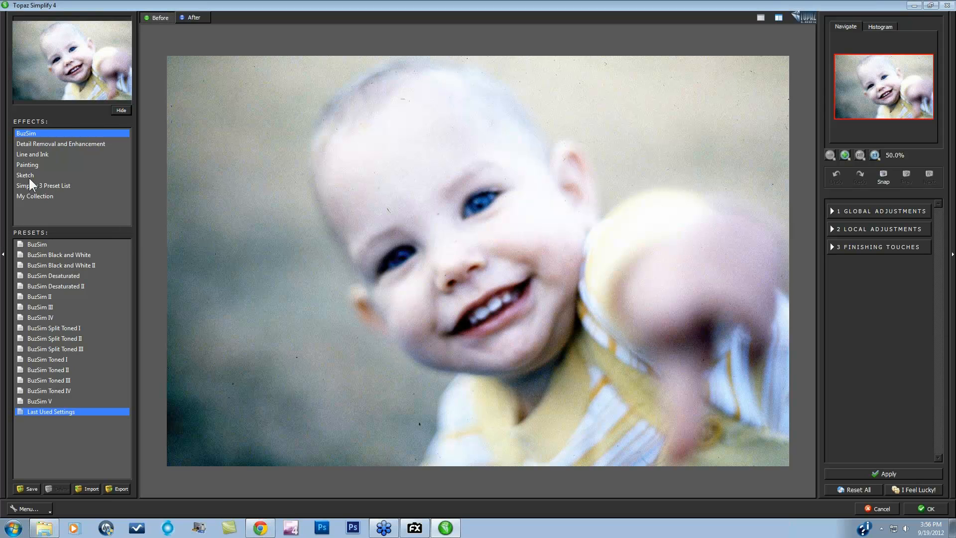
left_click(42, 244)
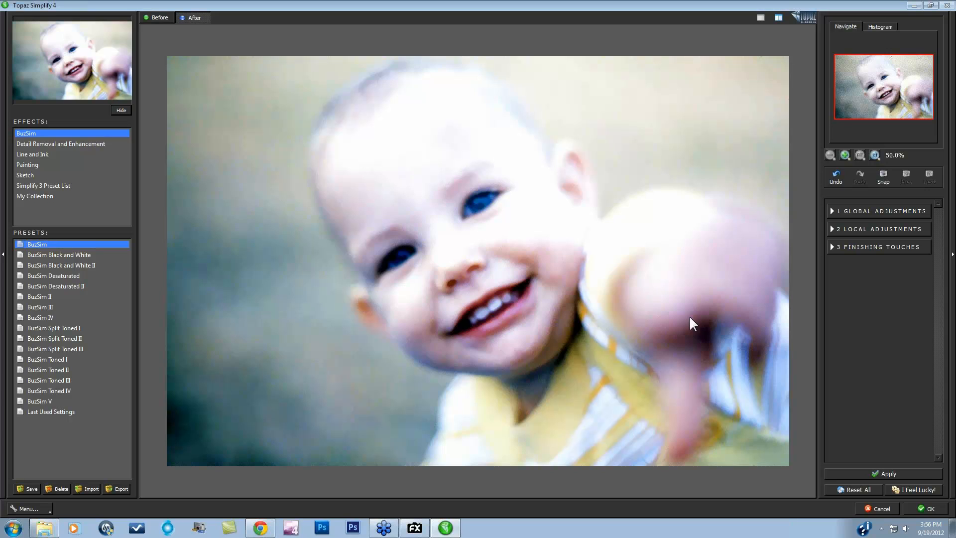
left_click(832, 210)
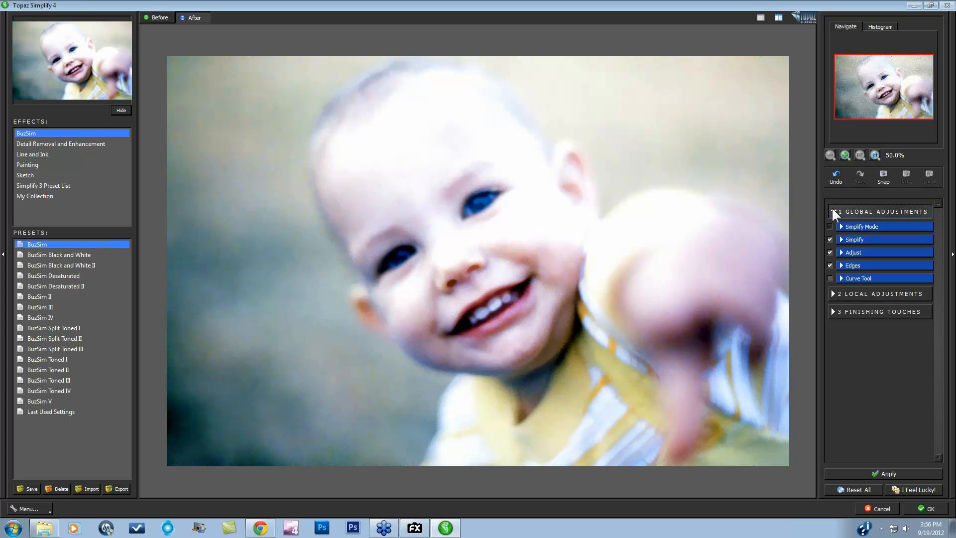
left_click(842, 240)
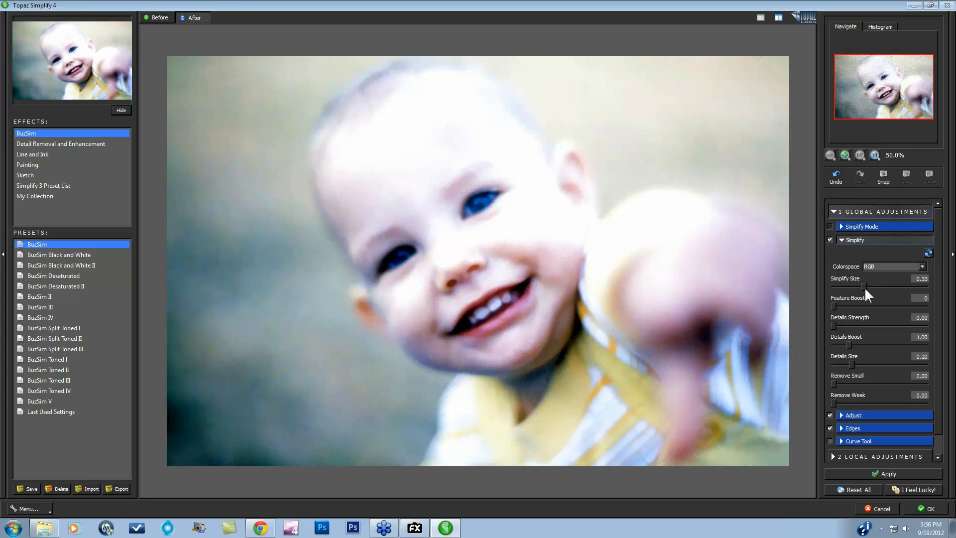
Try the BuzSim Black and White II, Desaturated, Desaturated II and Split Toned I to III presets, and leave Simplify without applying any.
left_click(38, 265)
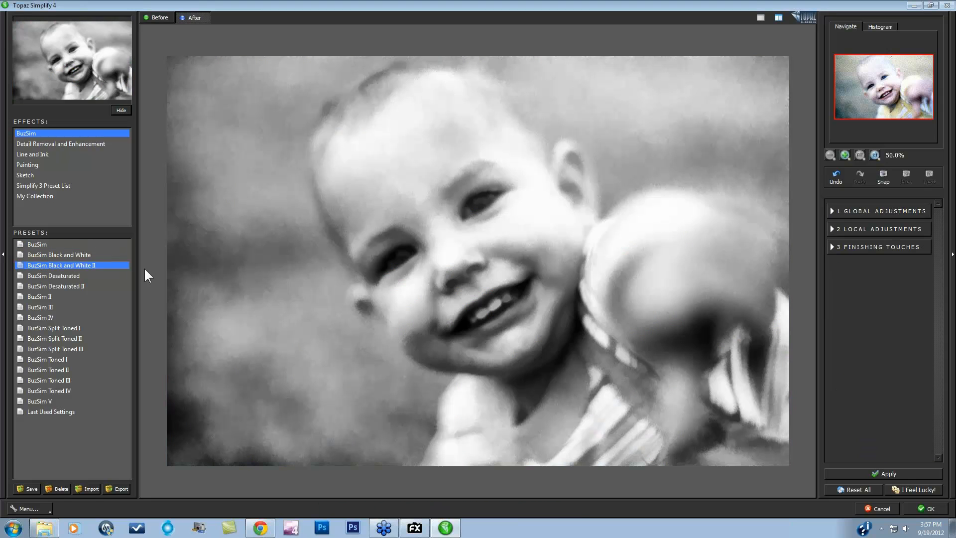
left_click(50, 277)
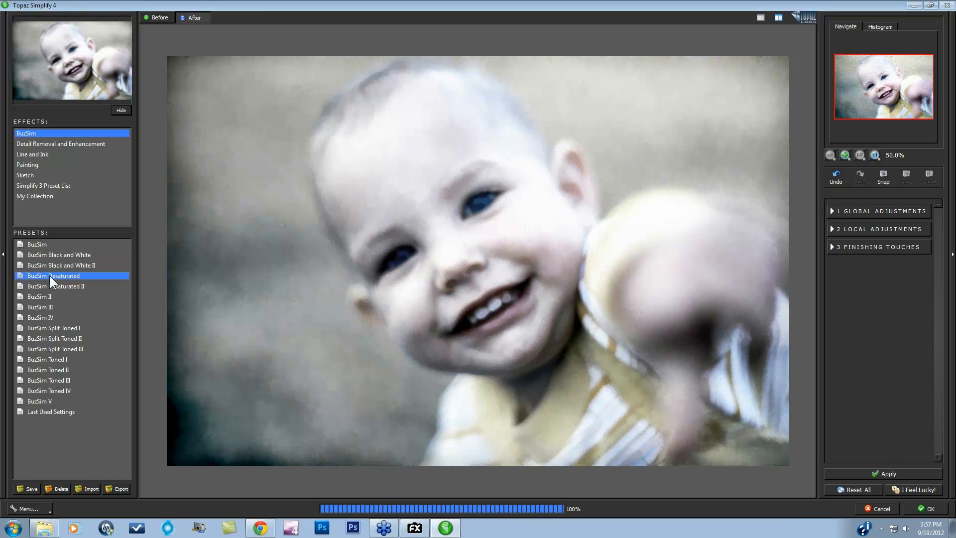
left_click(51, 286)
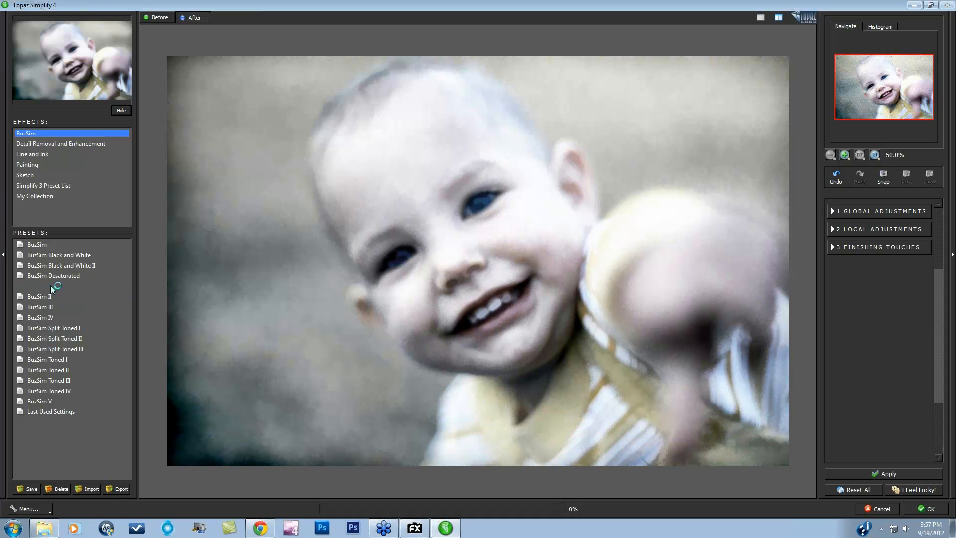
left_click(55, 327)
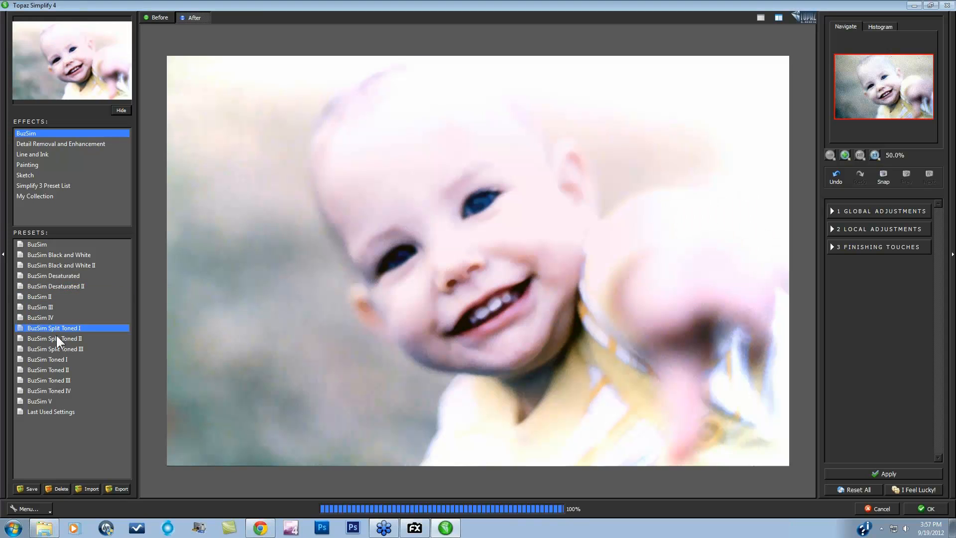
left_click(59, 339)
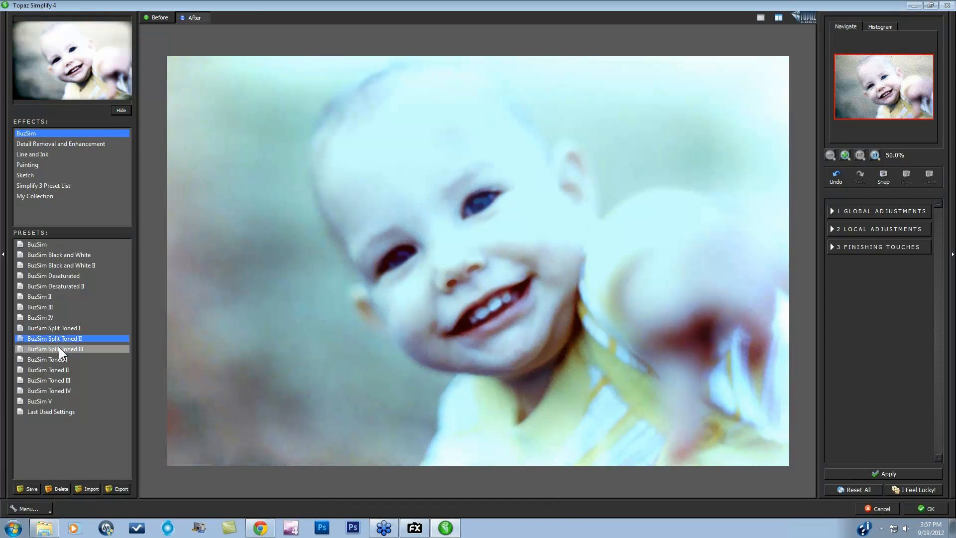
left_click(58, 348)
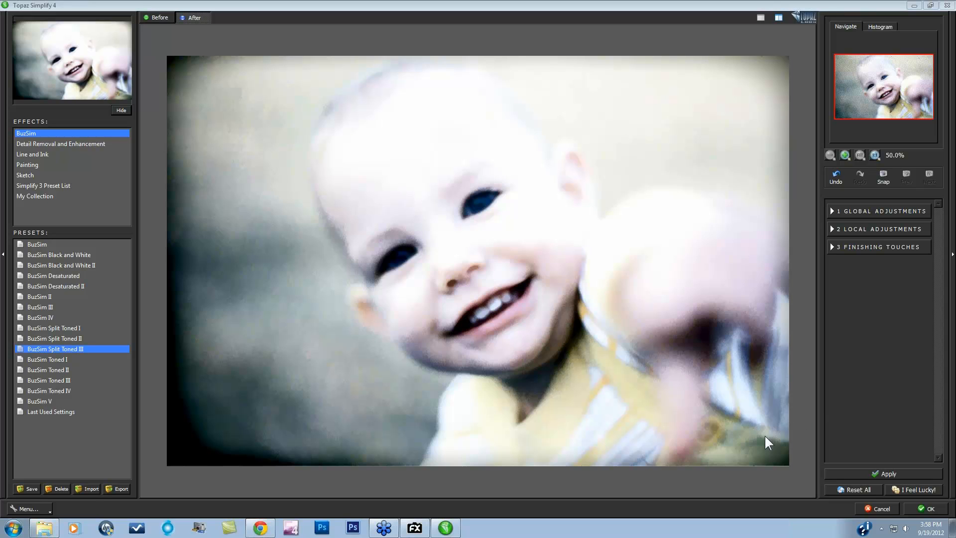
left_click(886, 509)
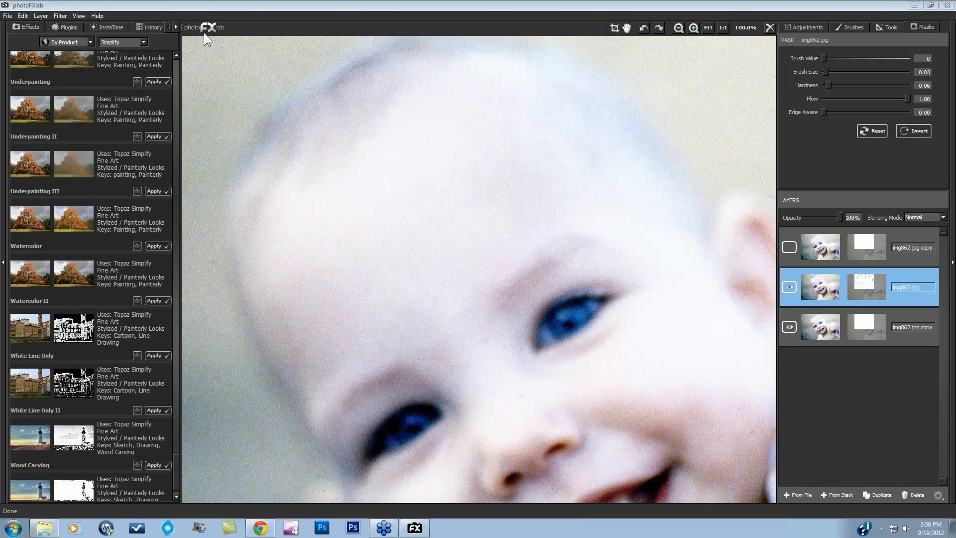
Open the waterfall_before image without saving the baby photo's changes, and display it at 100%.
left_click(10, 15)
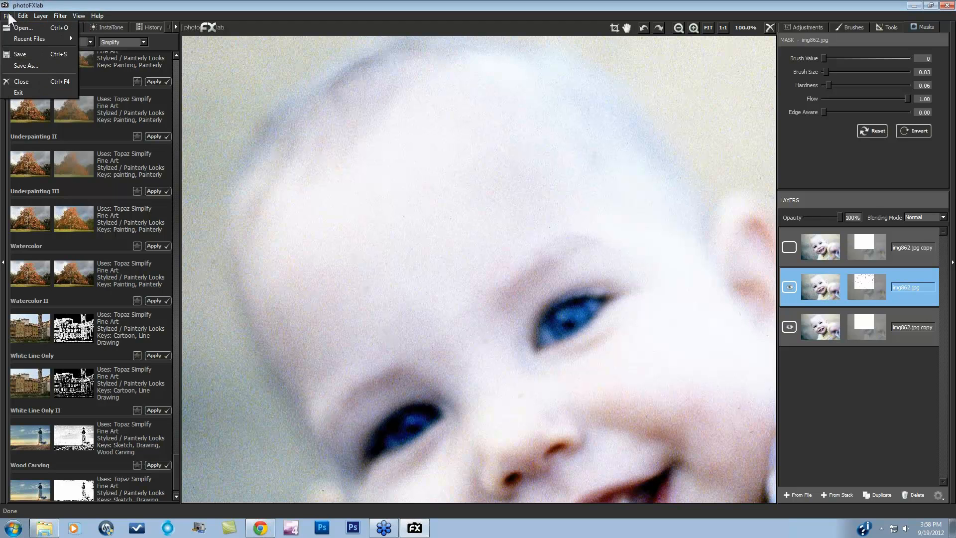
mouse_move(76, 13)
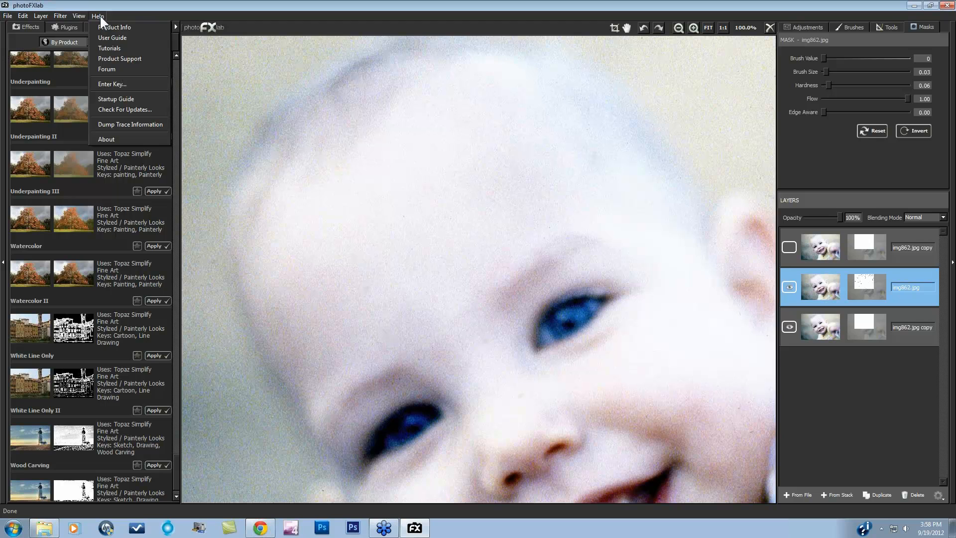
left_click(14, 27)
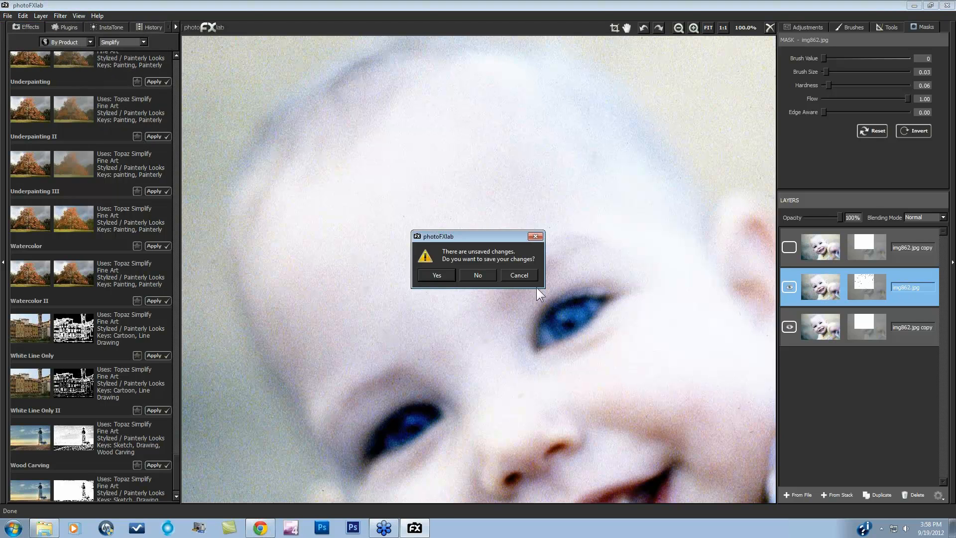
left_click(464, 270)
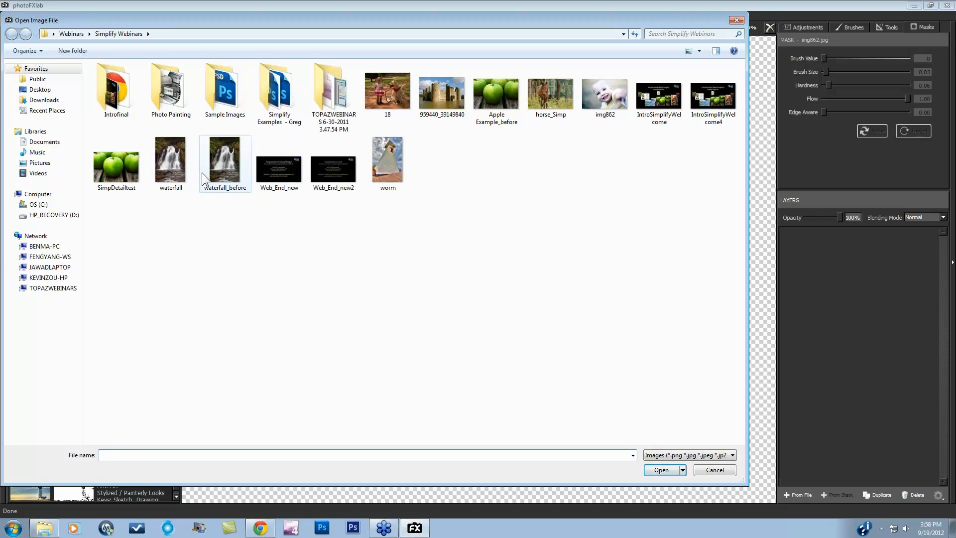
left_click(219, 167)
left_click(660, 471)
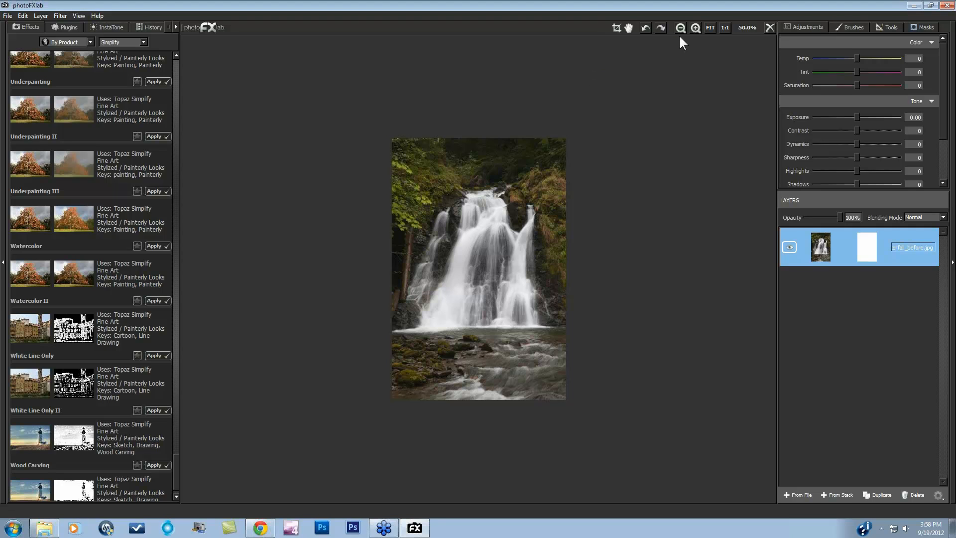
left_click(725, 28)
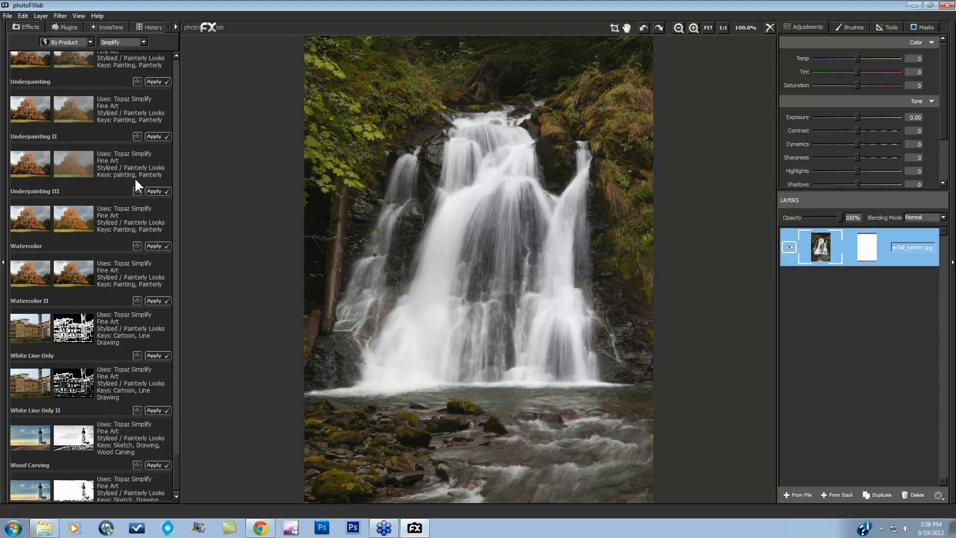
Open the waterfall photo in Simplify 4, apply the BuzSim preset and view the result at 100%.
left_click(60, 15)
mouse_move(69, 32)
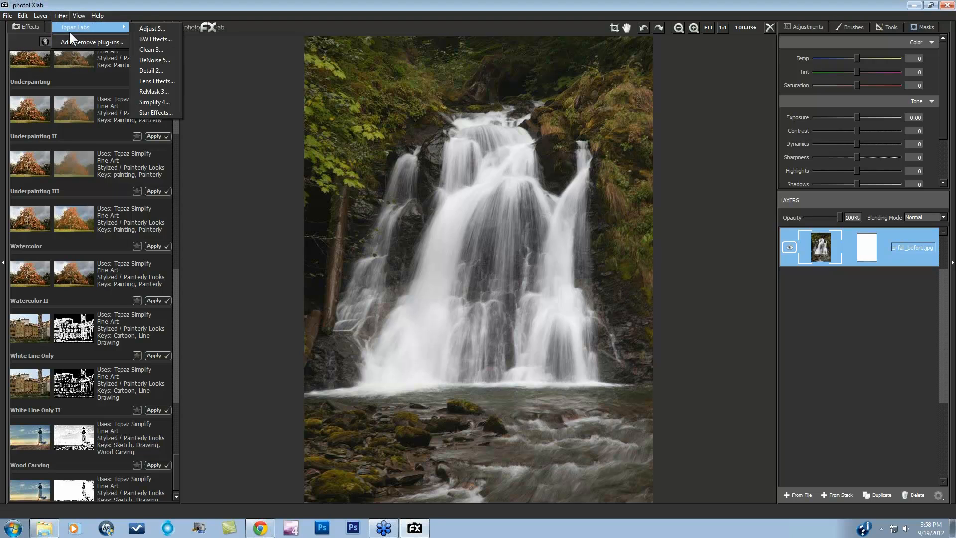
left_click(146, 101)
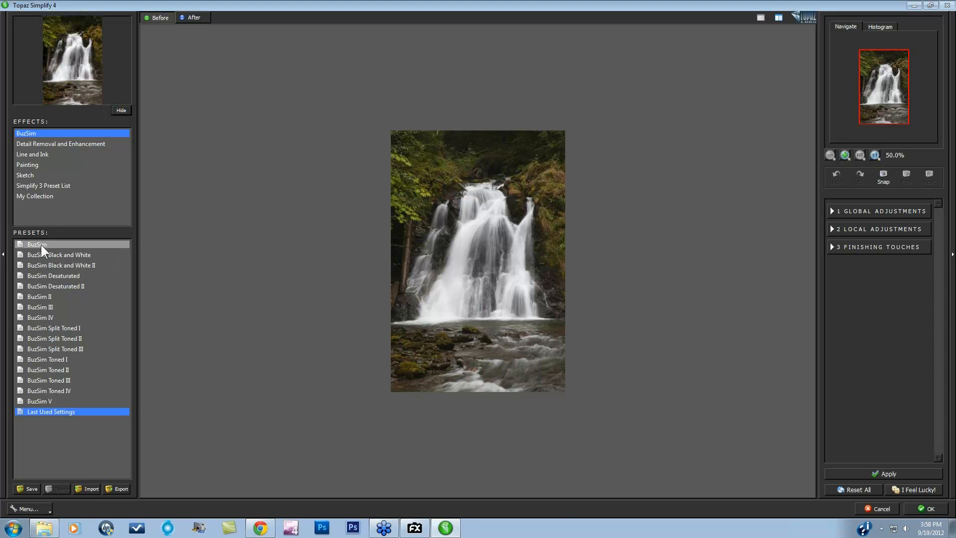
left_click(42, 245)
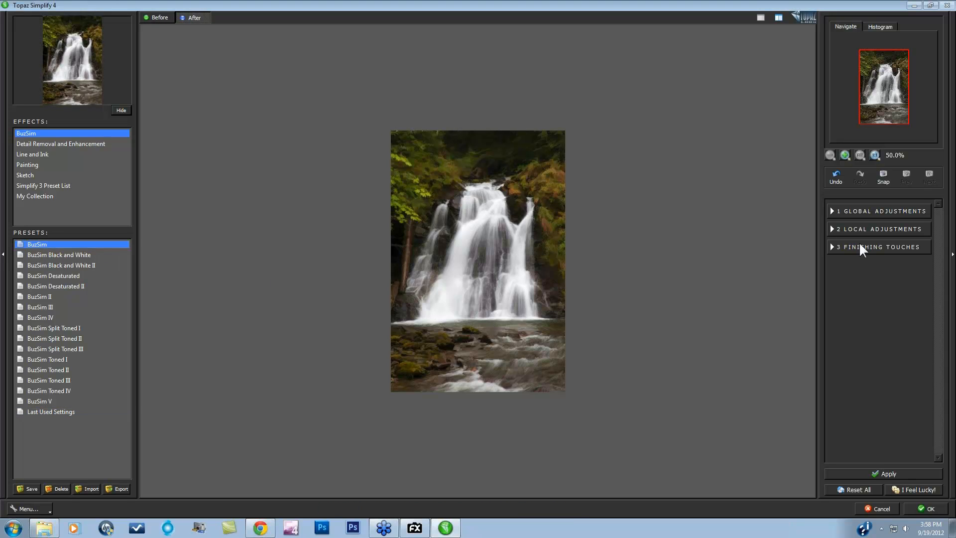
left_click(875, 155)
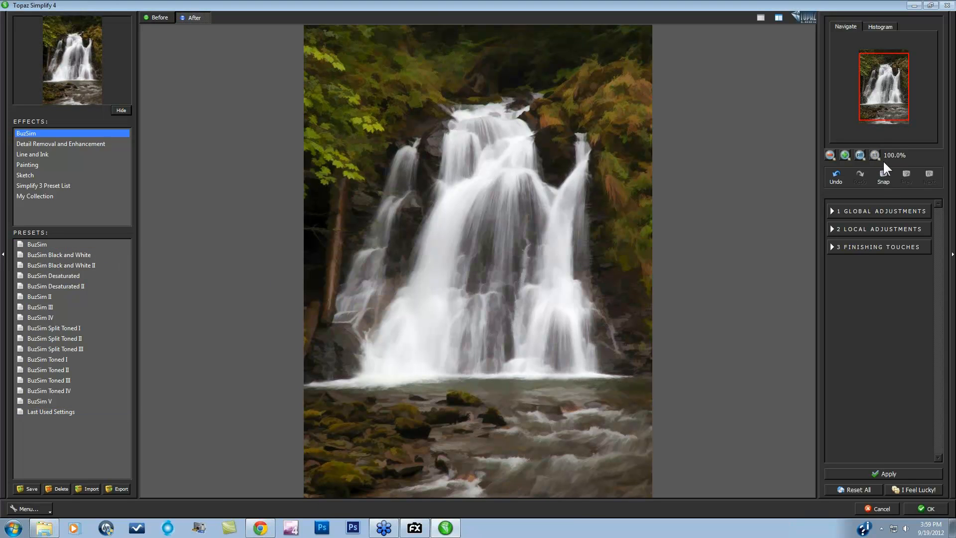
In the global Simplify settings, try Simplify Size at 0.00 and 1.00, and settle on 0.34.
left_click(833, 210)
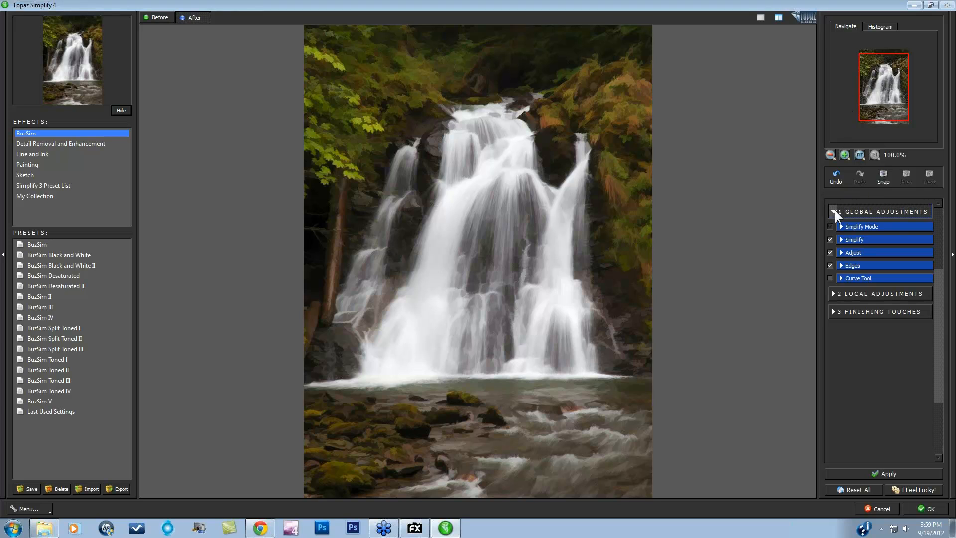
left_click(842, 240)
left_click_drag(938, 234, 940, 254)
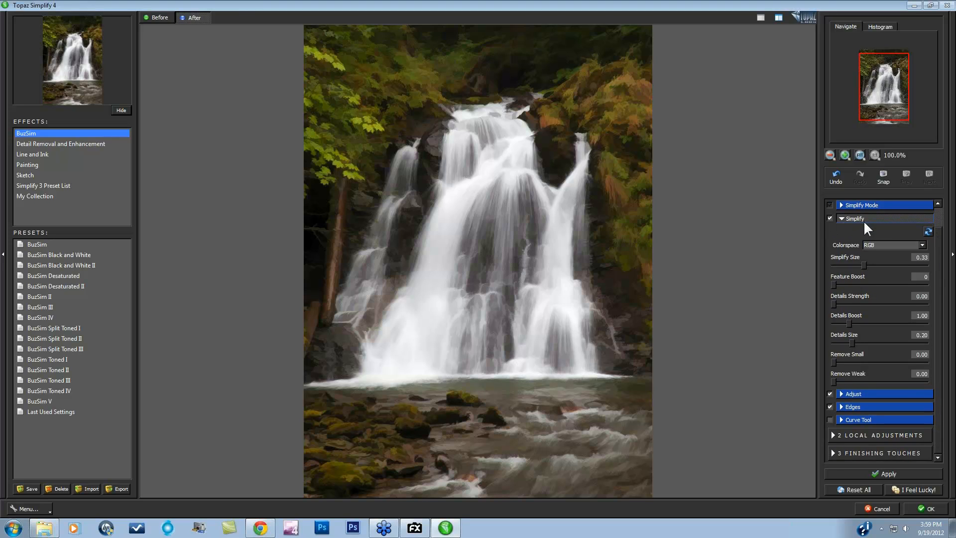
left_click_drag(853, 265, 810, 275)
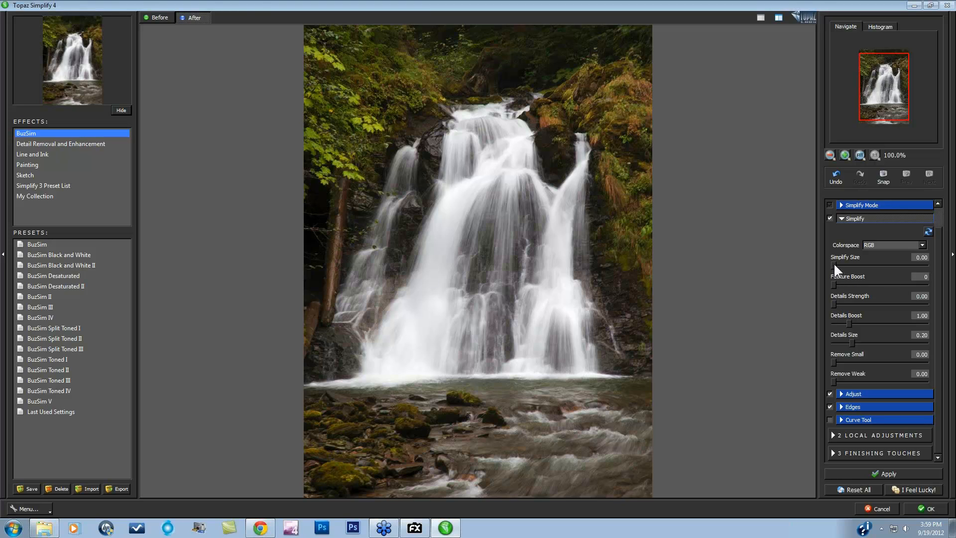
left_click_drag(834, 265, 925, 266)
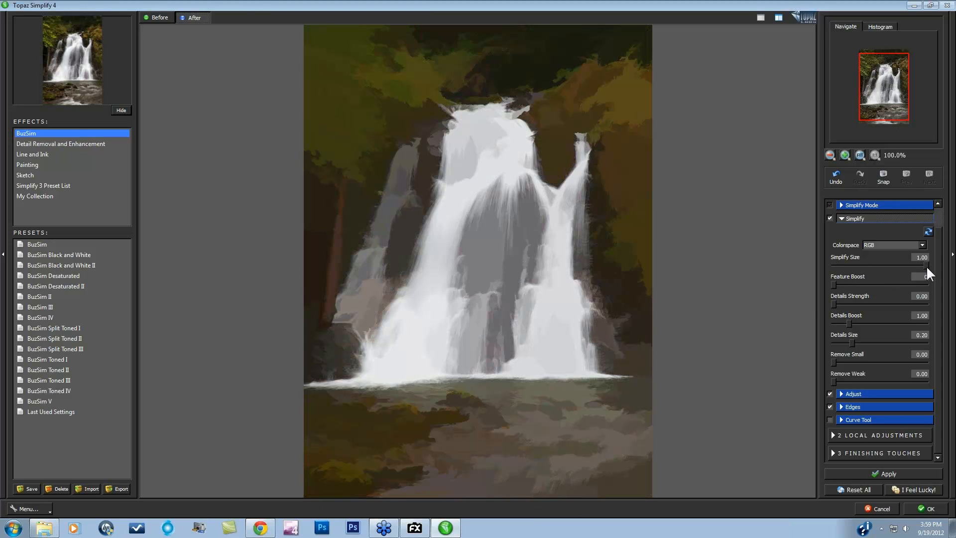
mouse_move(927, 264)
left_mouse_down()
mouse_move(796, 261)
mouse_move(864, 268)
left_mouse_up()
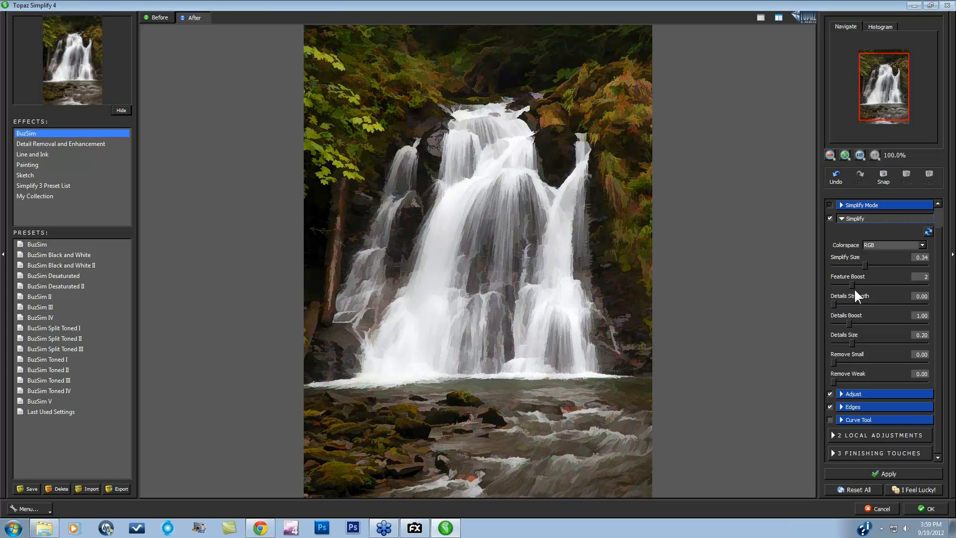
Set Feature Boost to 3 and switch the Simplify colorspace to YCbCr.
left_click_drag(853, 283, 861, 283)
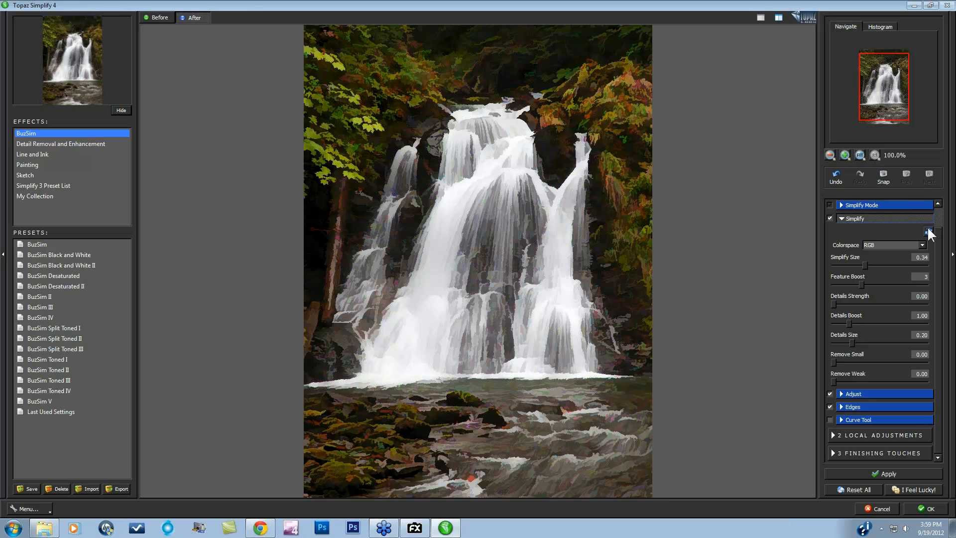
left_click(922, 244)
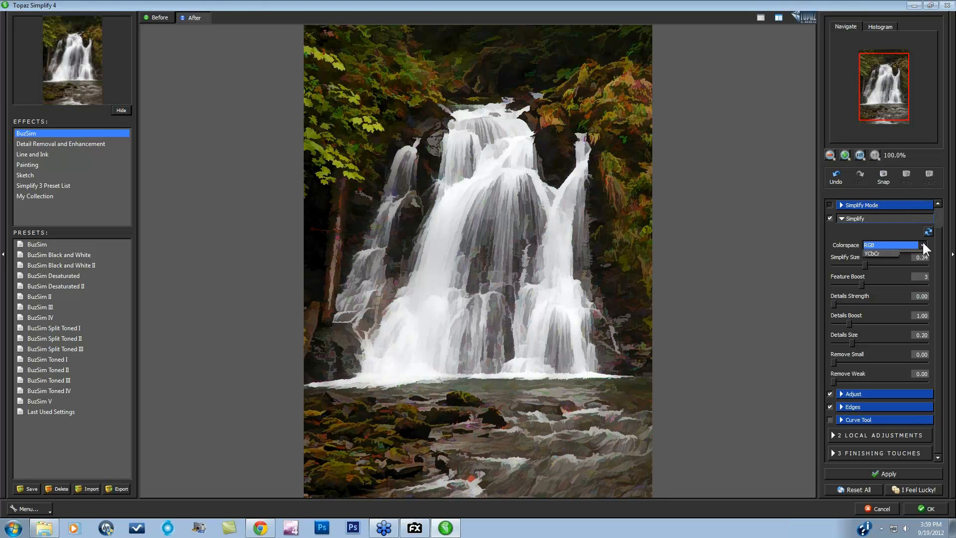
left_click(871, 257)
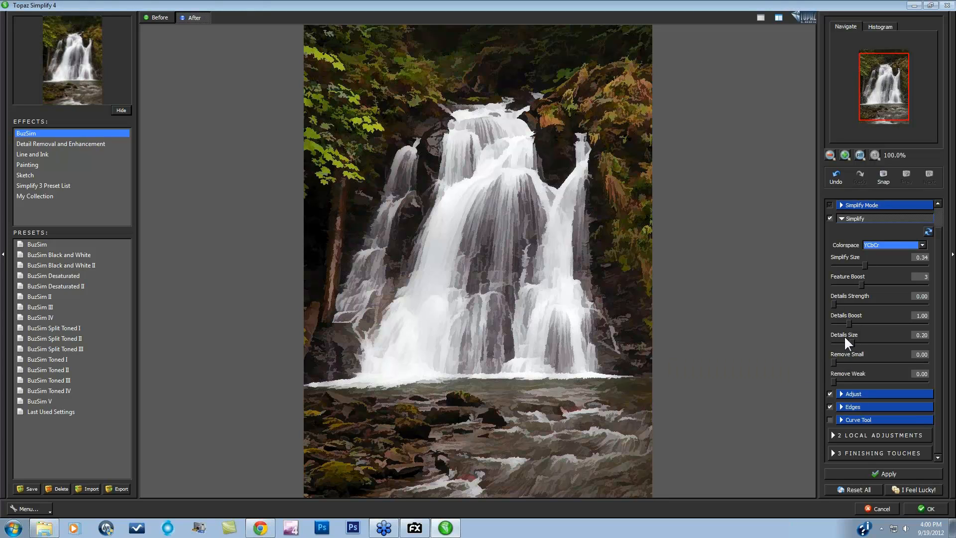
Set Details Strength to 1.58, Details Size to 0.77, Remove Small to 0.12 and Remove Weak to 0.13, and undo the last unwanted settings change.
left_click(835, 303)
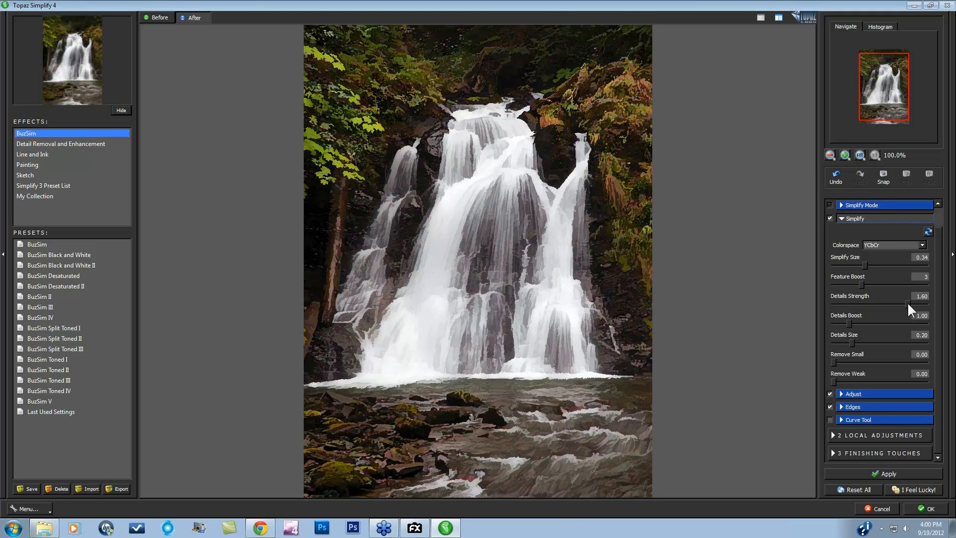
left_click_drag(846, 302, 833, 299)
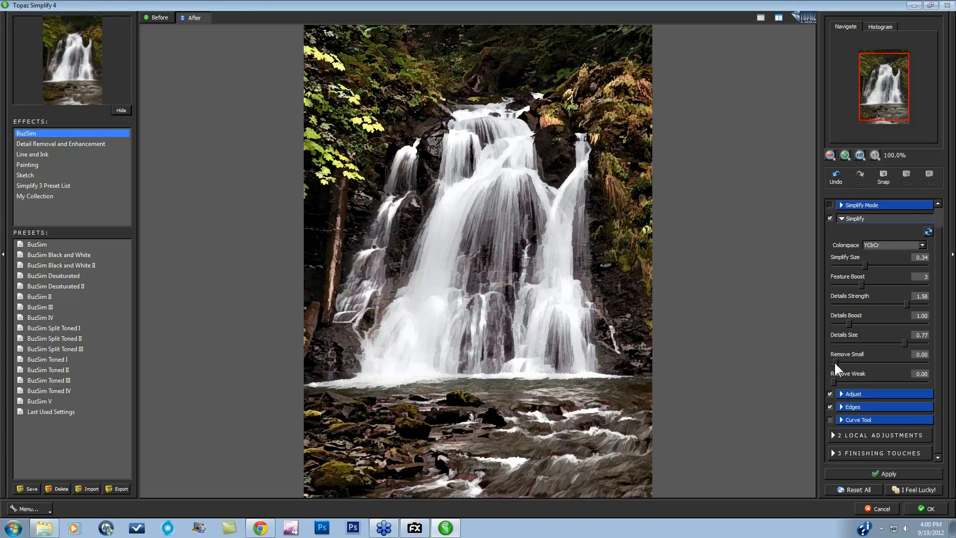
left_click_drag(852, 362, 853, 362)
left_click_drag(848, 378, 850, 378)
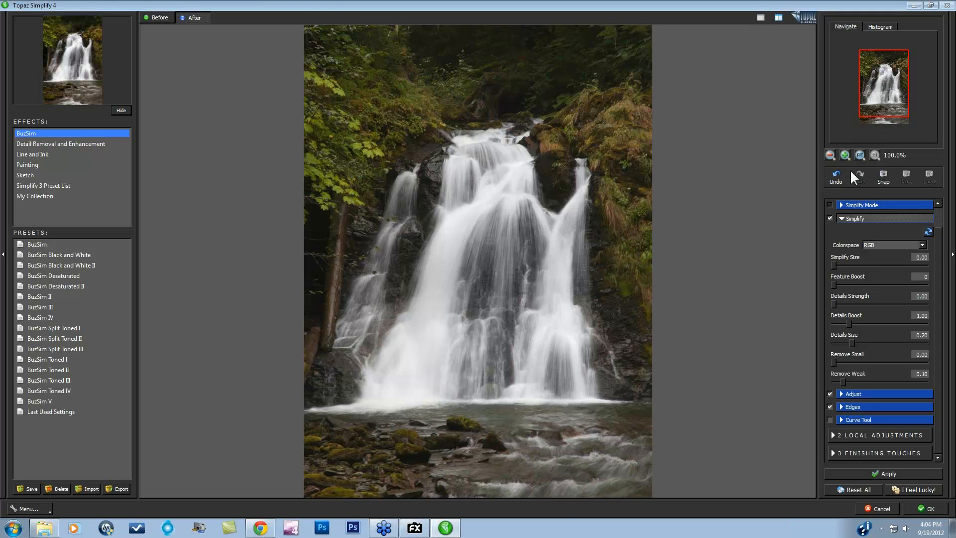
left_click(838, 172)
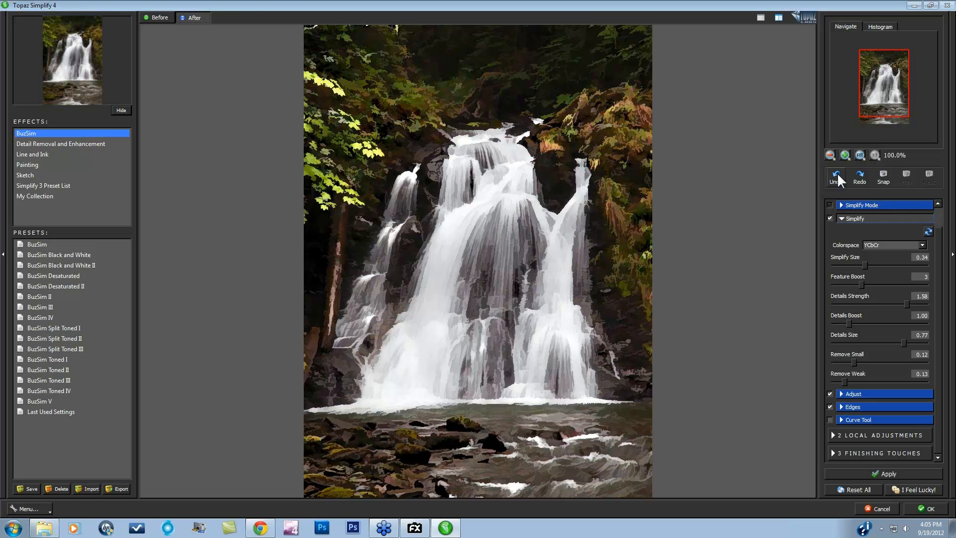
left_click_drag(900, 76, 900, 109)
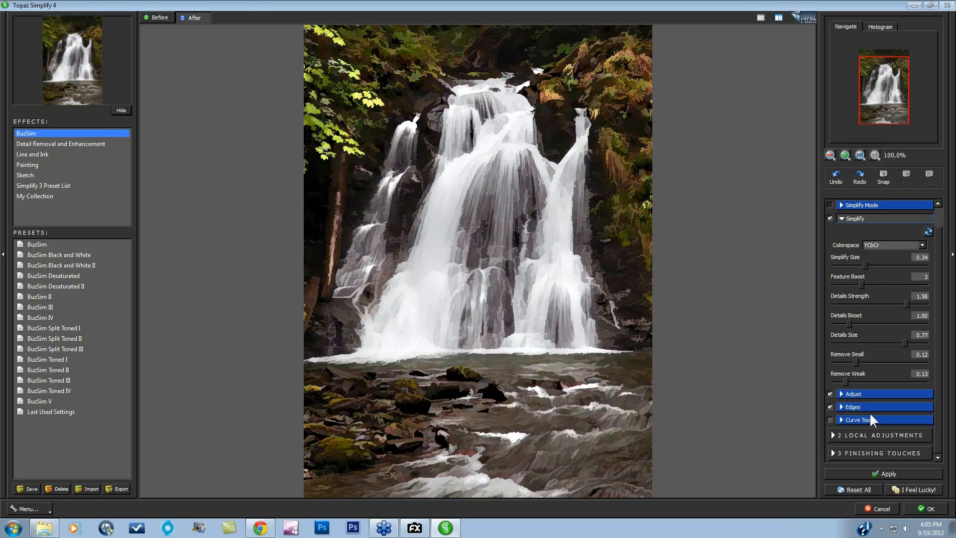
In the global Adjust settings, try Brightness at -0.03 and reset it to 0.00.
left_click(843, 395)
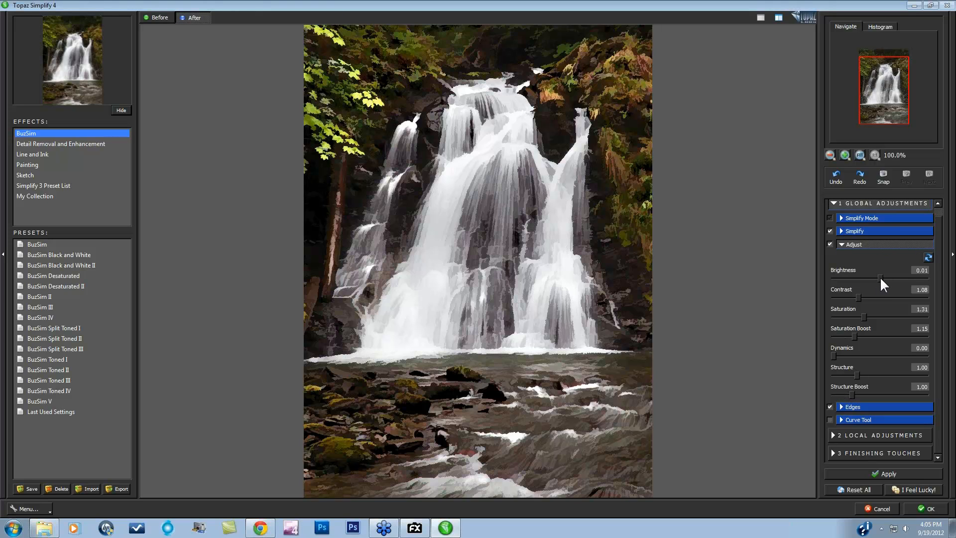
left_click_drag(879, 277, 877, 277)
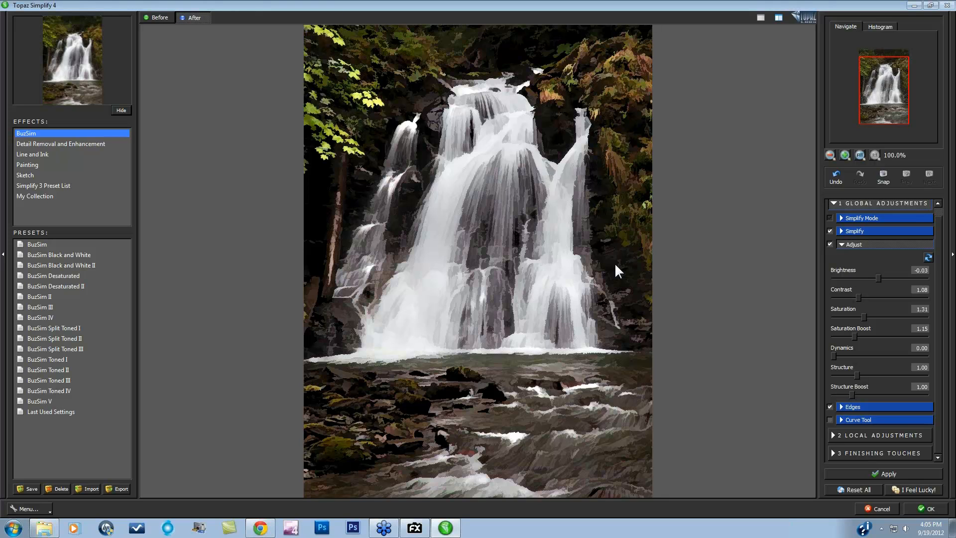
double_click(850, 270)
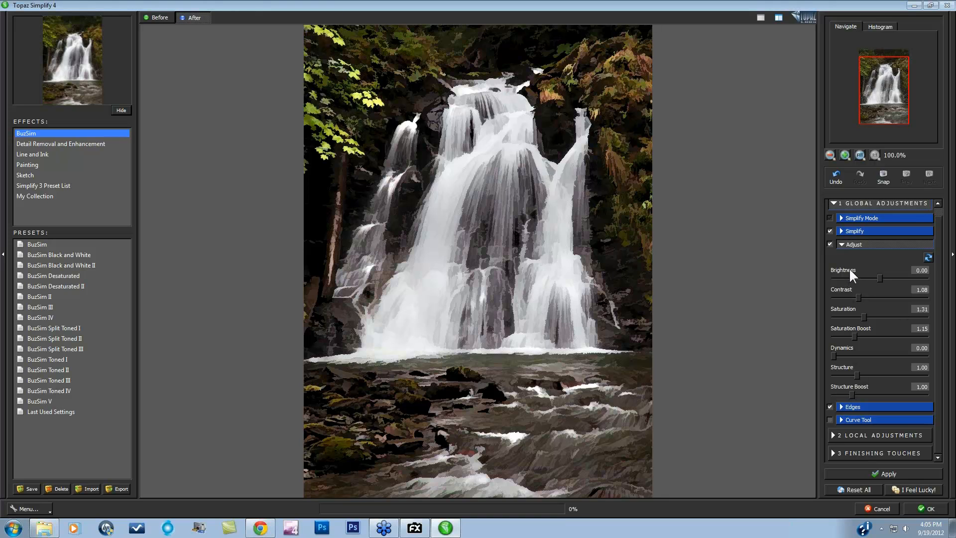
Set up a Burn brush in the local adjustments with Brush Size 156 and Edge Aware 0.00.
left_click(835, 432)
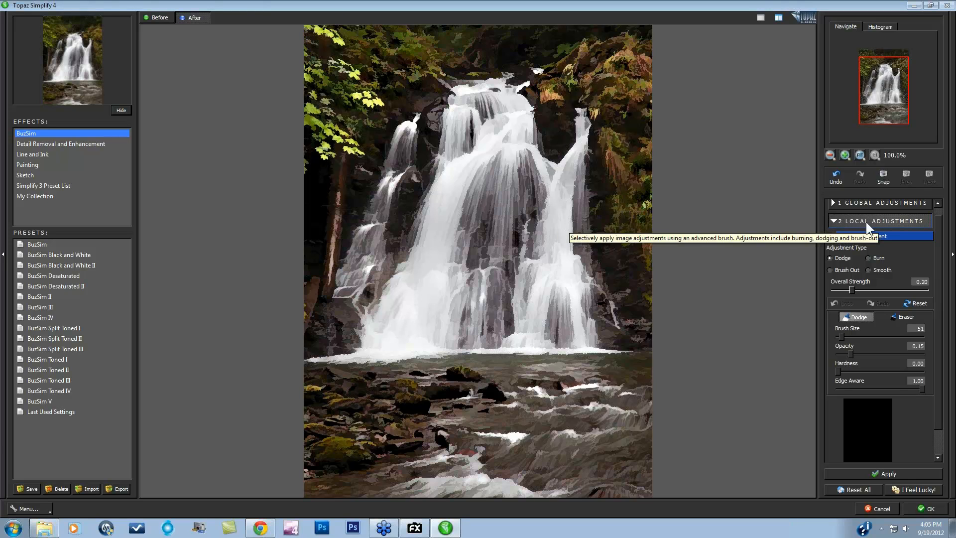
left_click(868, 257)
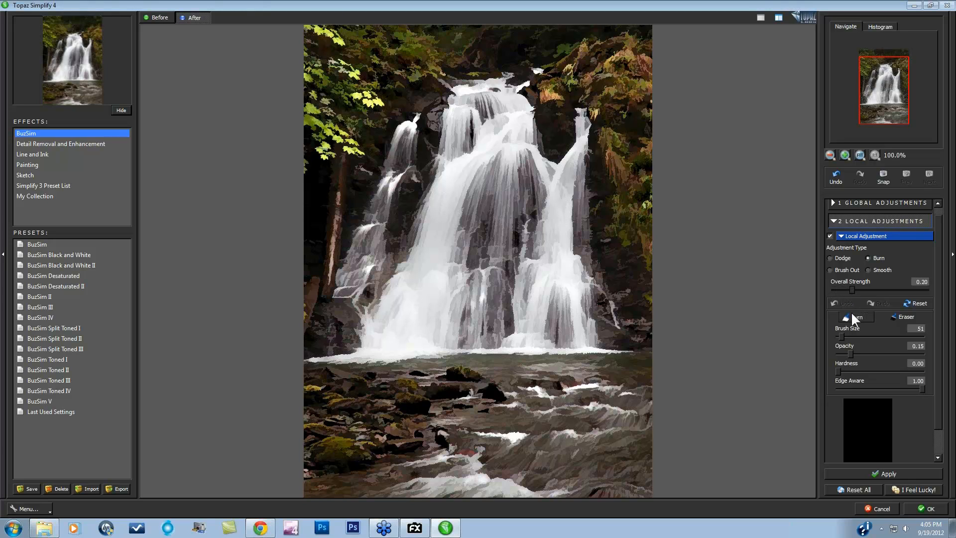
left_click_drag(841, 336, 850, 337)
left_click_drag(850, 353, 853, 352)
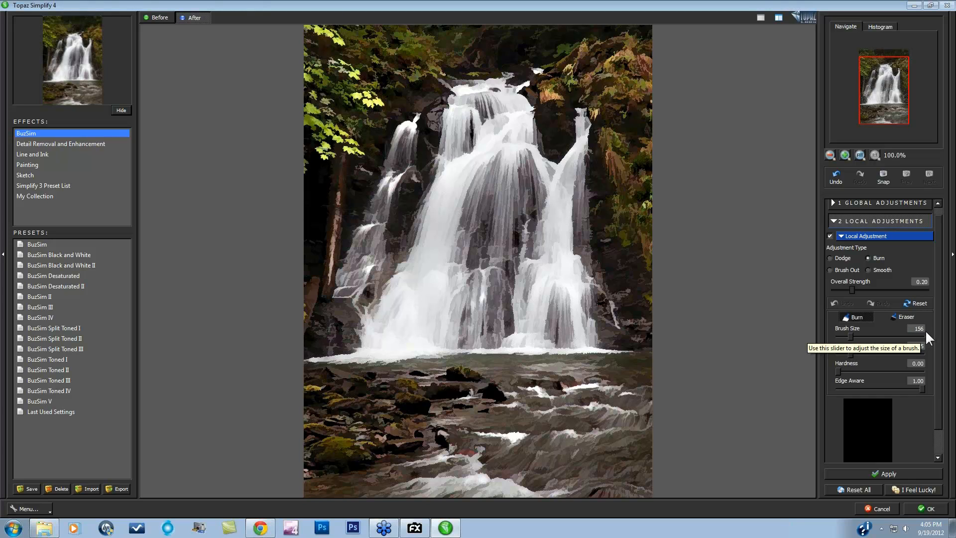
left_click_drag(919, 388, 848, 384)
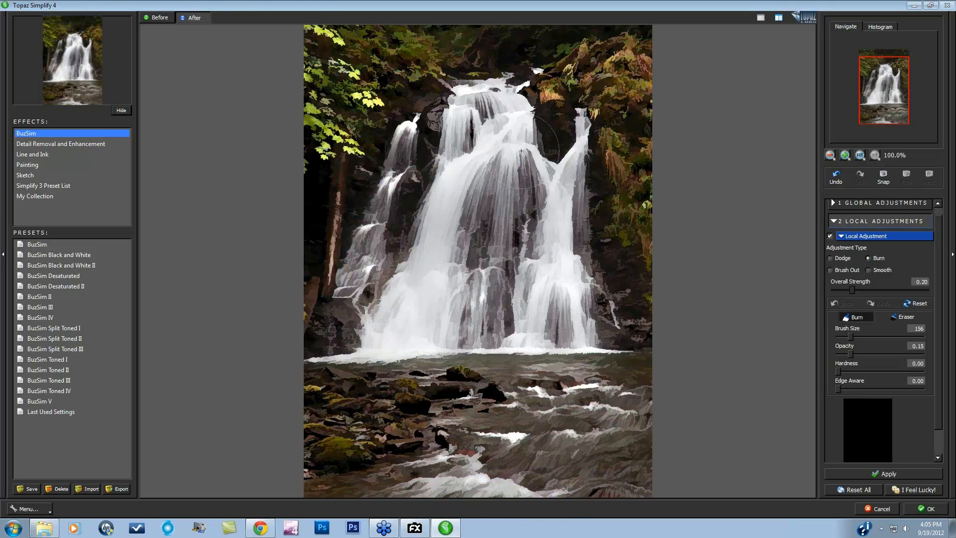
Burn the bright water of the waterfall, reducing the Brush Size to 86 for the strokes along its lower edge.
mouse_move(529, 334)
left_mouse_down()
mouse_move(559, 269)
mouse_move(567, 326)
left_mouse_up()
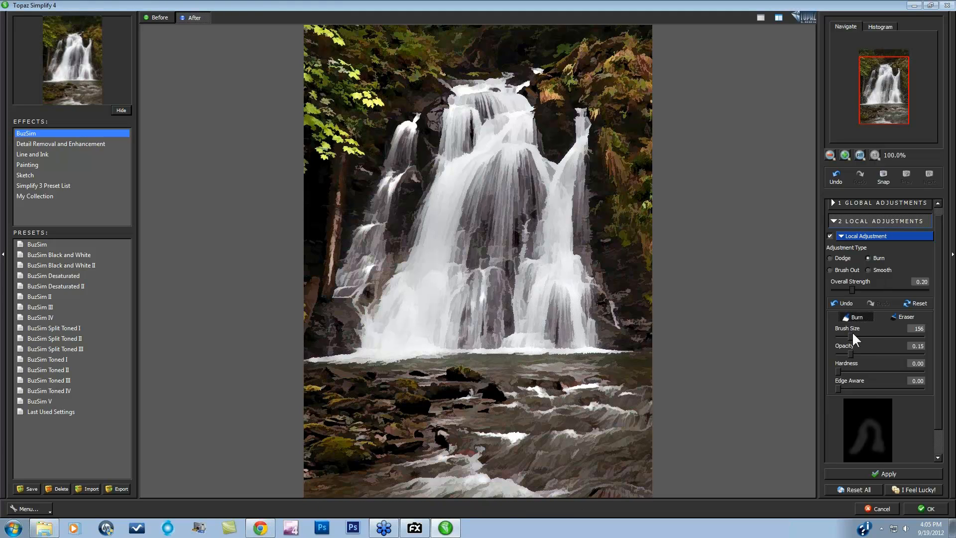
left_click_drag(852, 334, 845, 337)
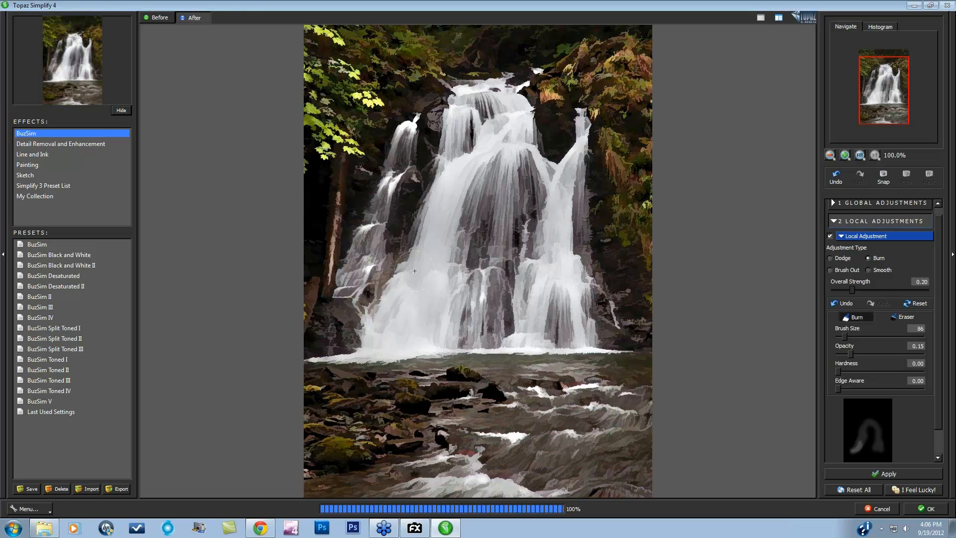
mouse_move(334, 360)
left_mouse_down()
mouse_move(320, 351)
mouse_move(501, 344)
mouse_move(503, 355)
left_mouse_up()
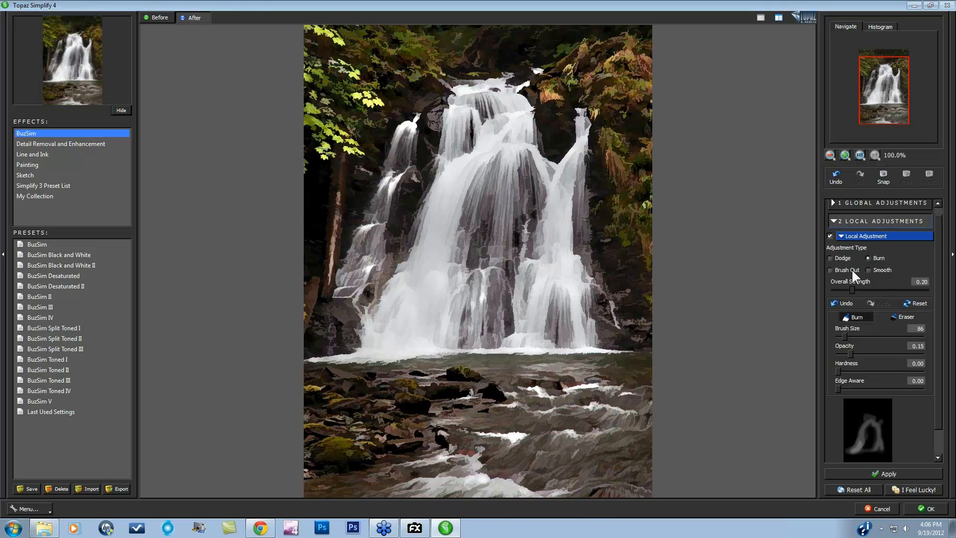
Set the brush's Edge Aware to 1.00 and switch the local adjustment off and on to compare the burn effect.
left_click_drag(842, 387, 946, 393)
left_click(829, 236)
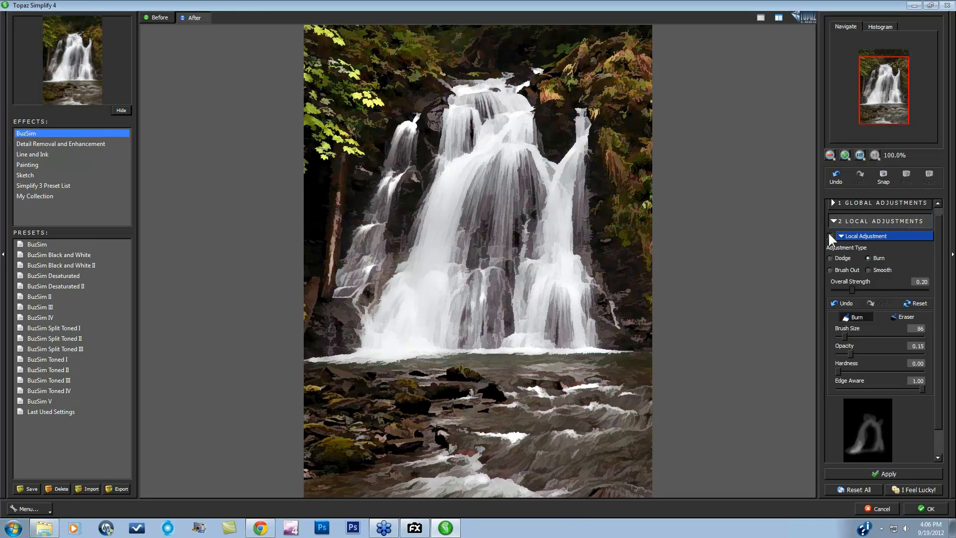
left_click(830, 236)
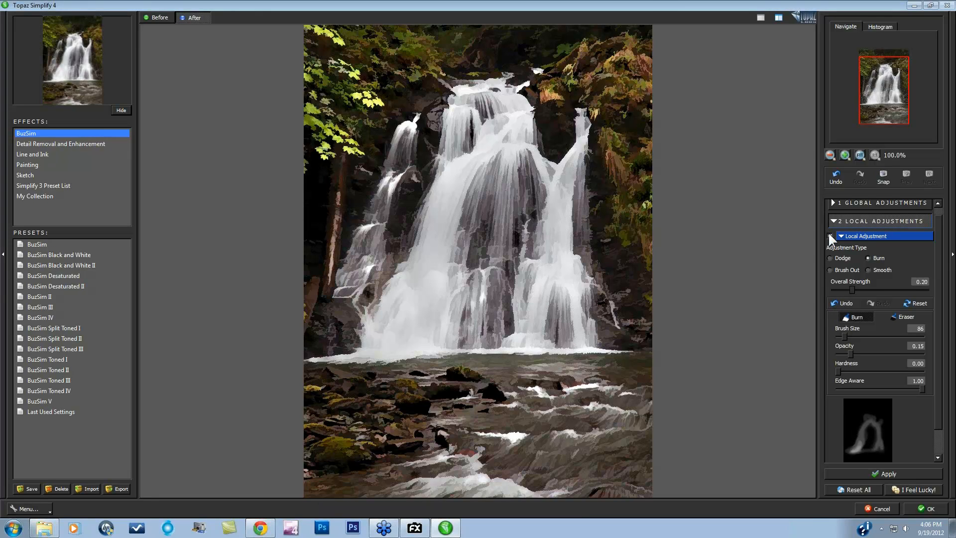